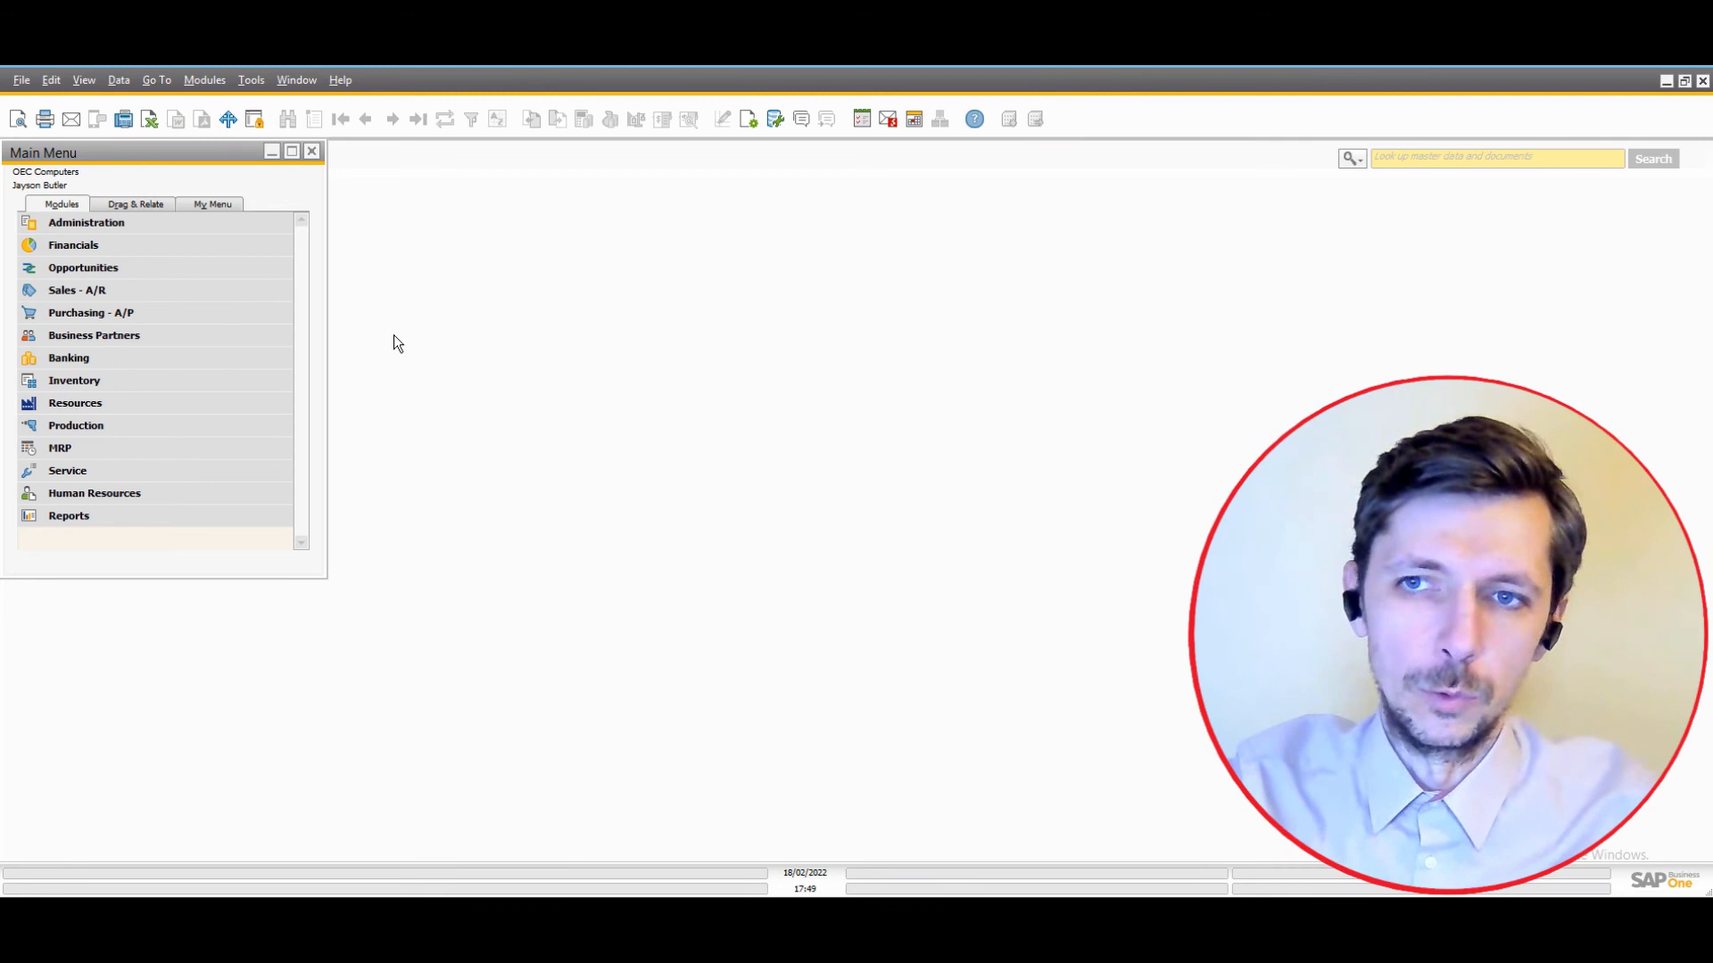
{"action": "left_click", "coordinate": [173, 292]}
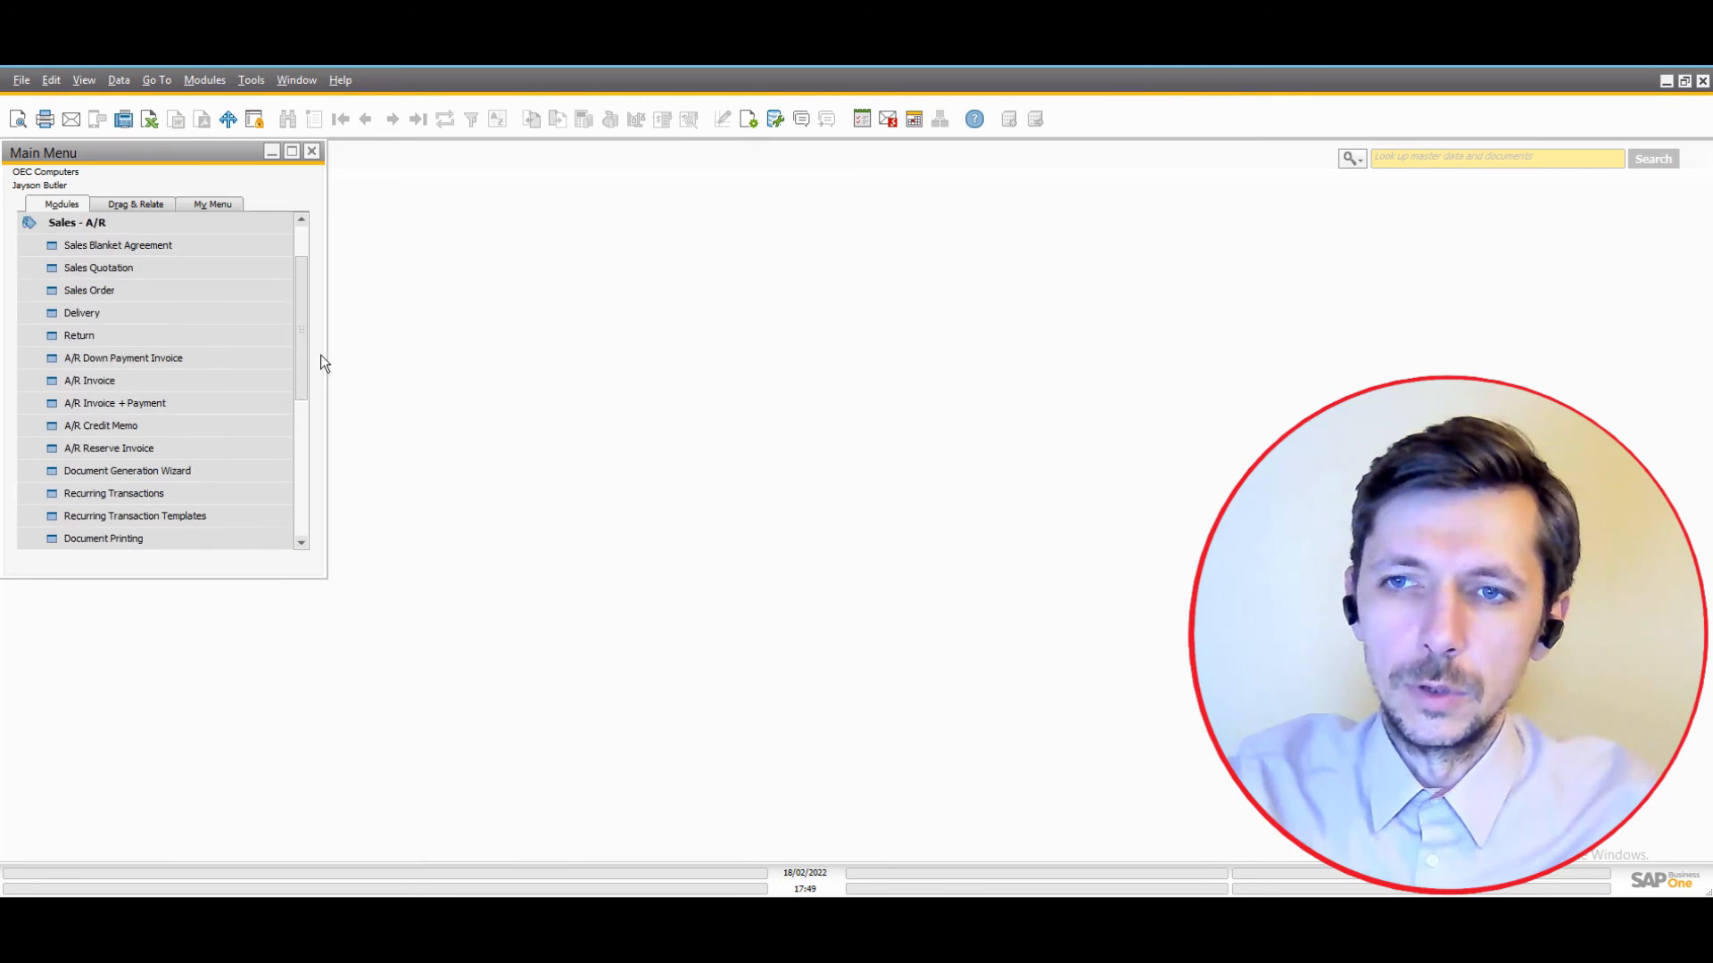
{"action": "scroll", "coordinate": [298, 423], "scroll_direction": "down", "scroll_amount": 2}
{"action": "scroll", "coordinate": [297, 421], "scroll_direction": "up", "scroll_amount": 4}
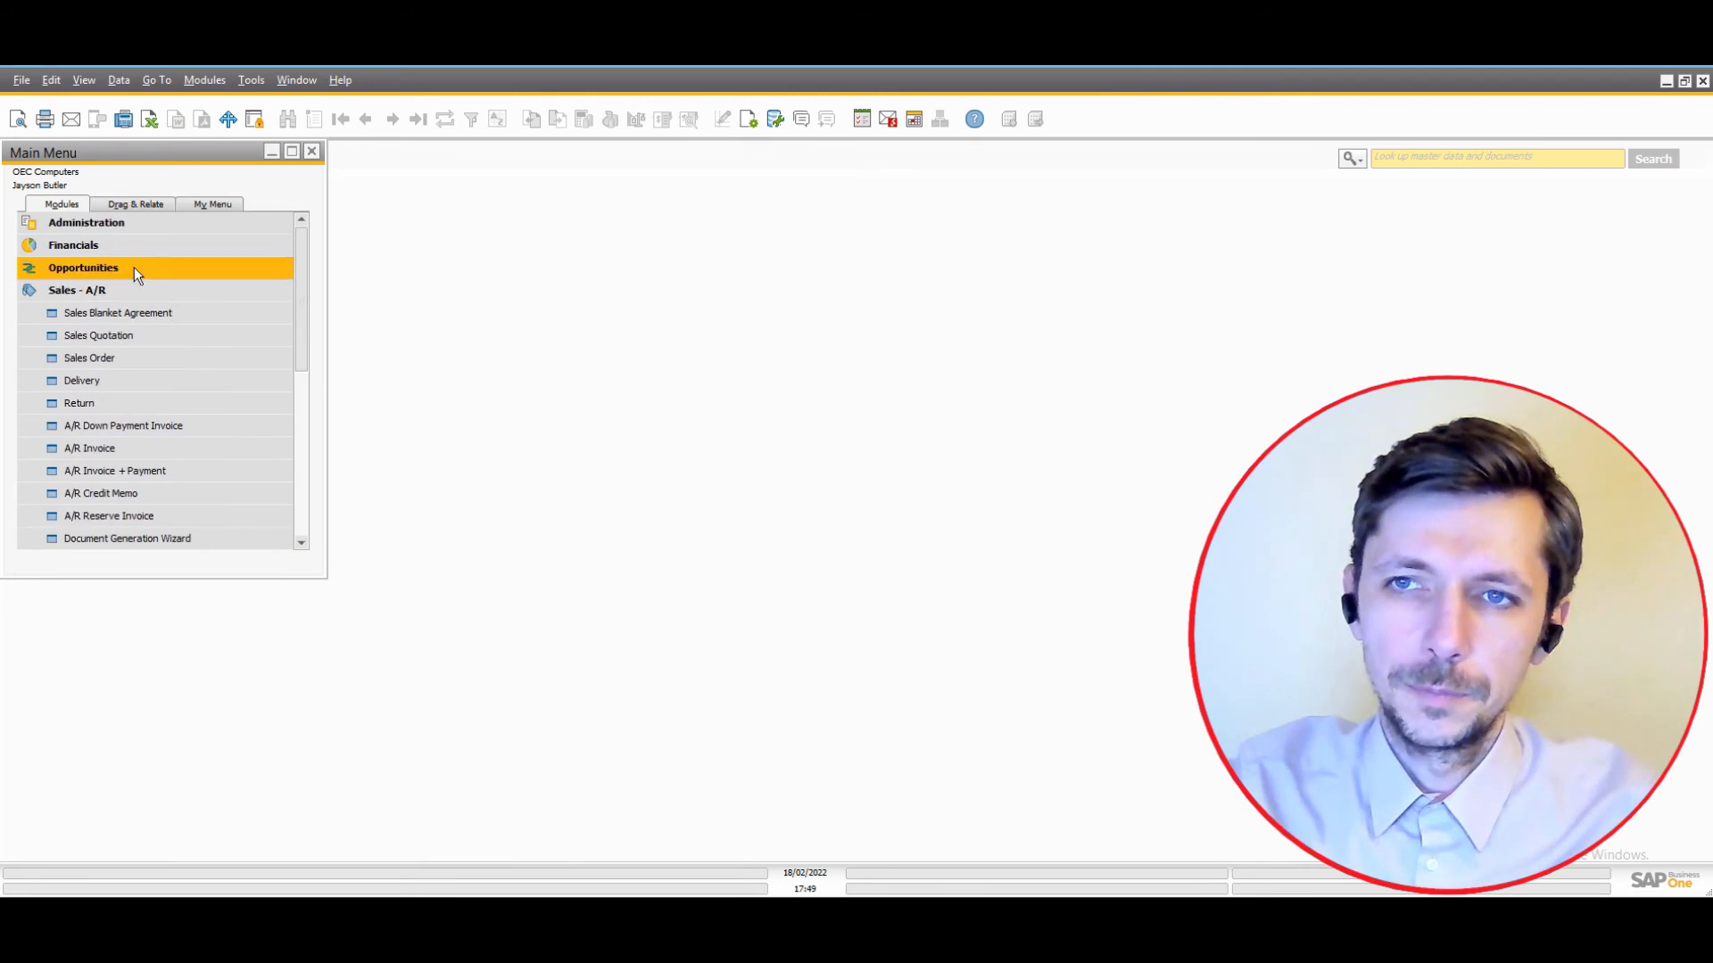
{"action": "left_click", "coordinate": [116, 287]}
Check the installed XRAY and SAutoP add-ons in the Add-On Manager, then close it.
{"action": "left_click", "coordinate": [113, 227]}
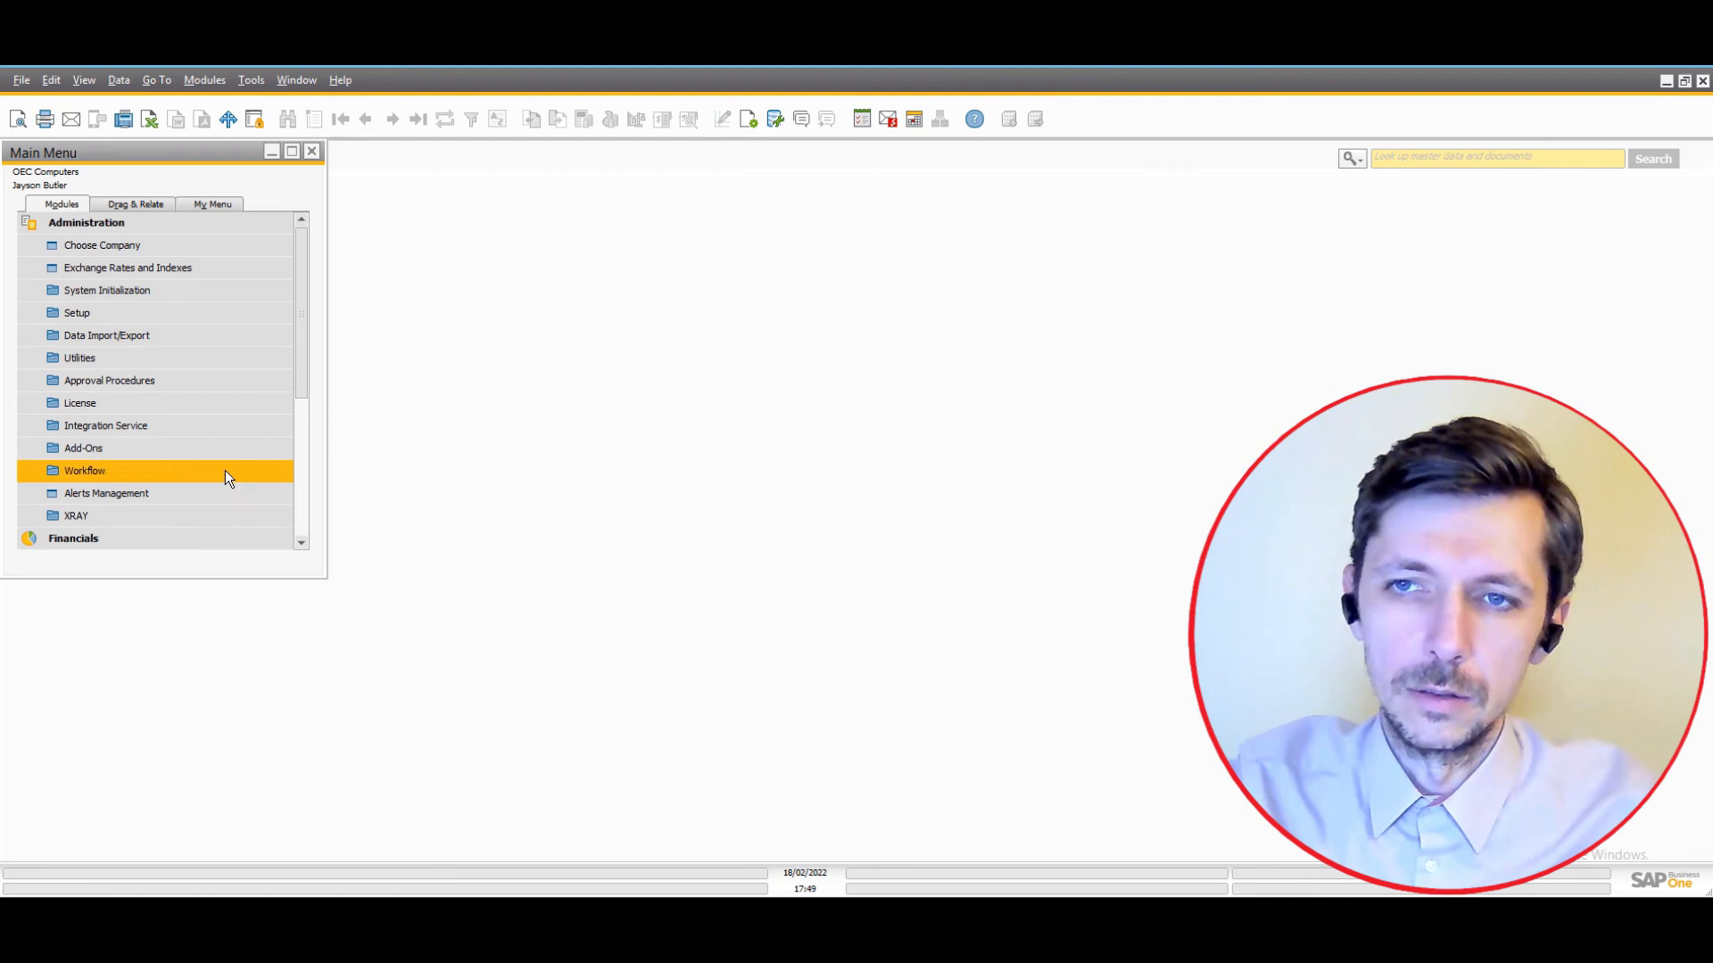
{"action": "left_click", "coordinate": [170, 451]}
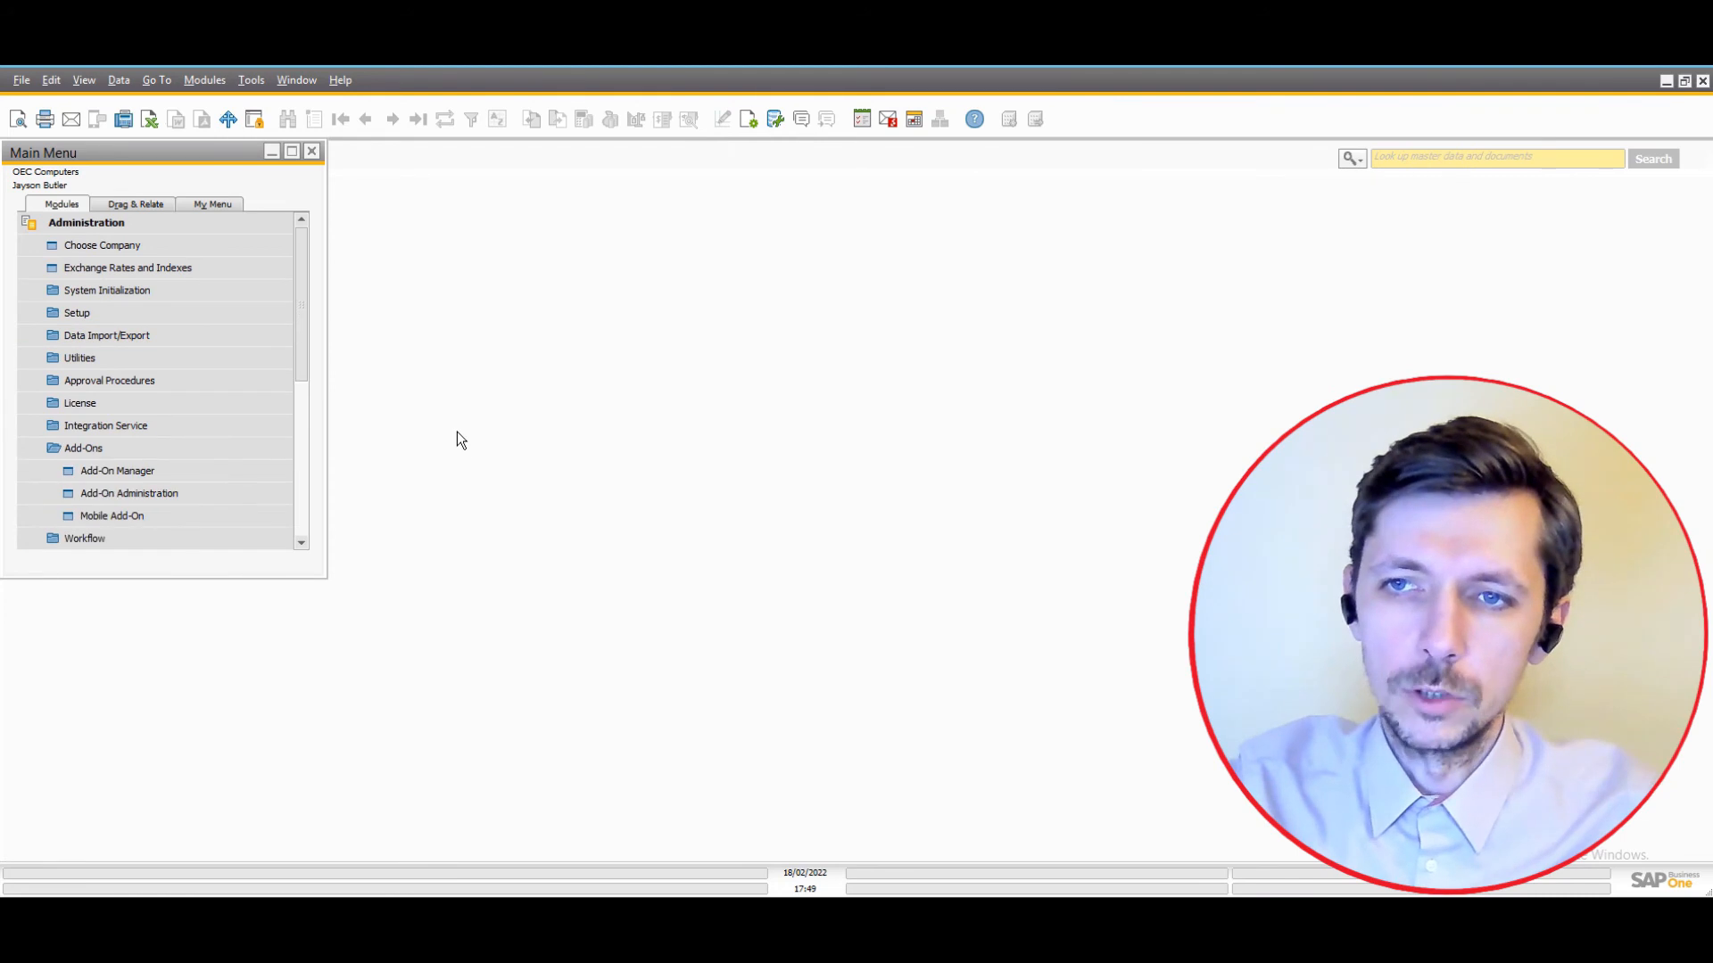
{"action": "left_click", "coordinate": [191, 473]}
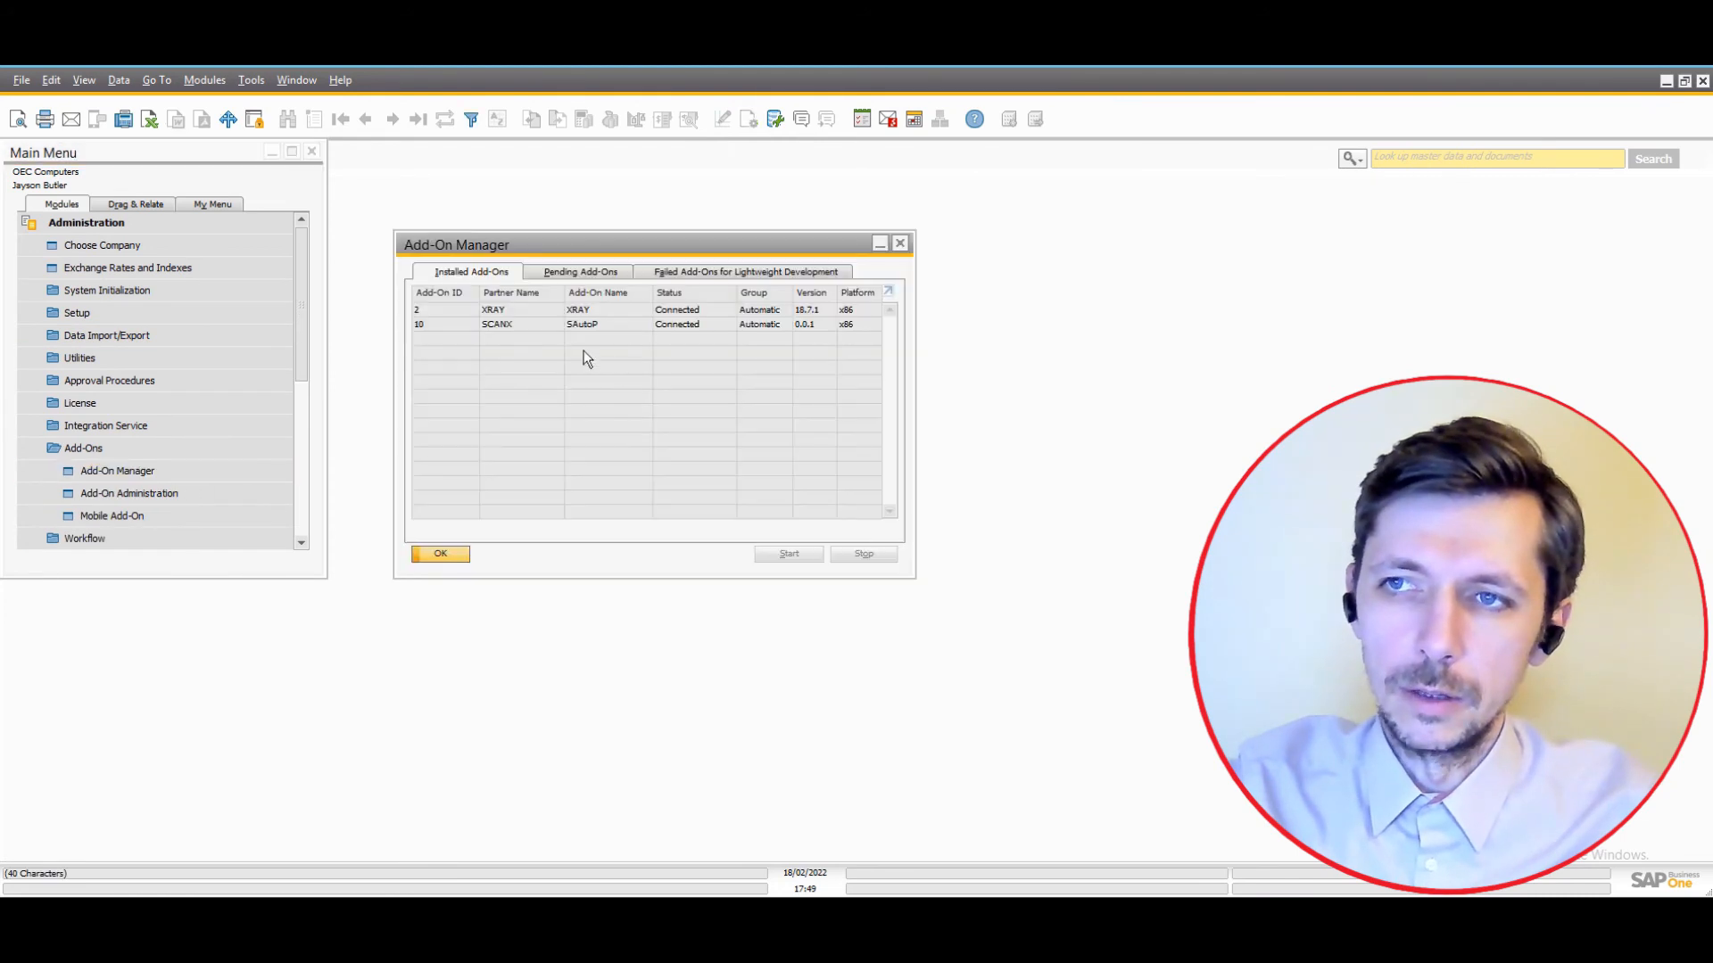
{"action": "left_click", "coordinate": [521, 312]}
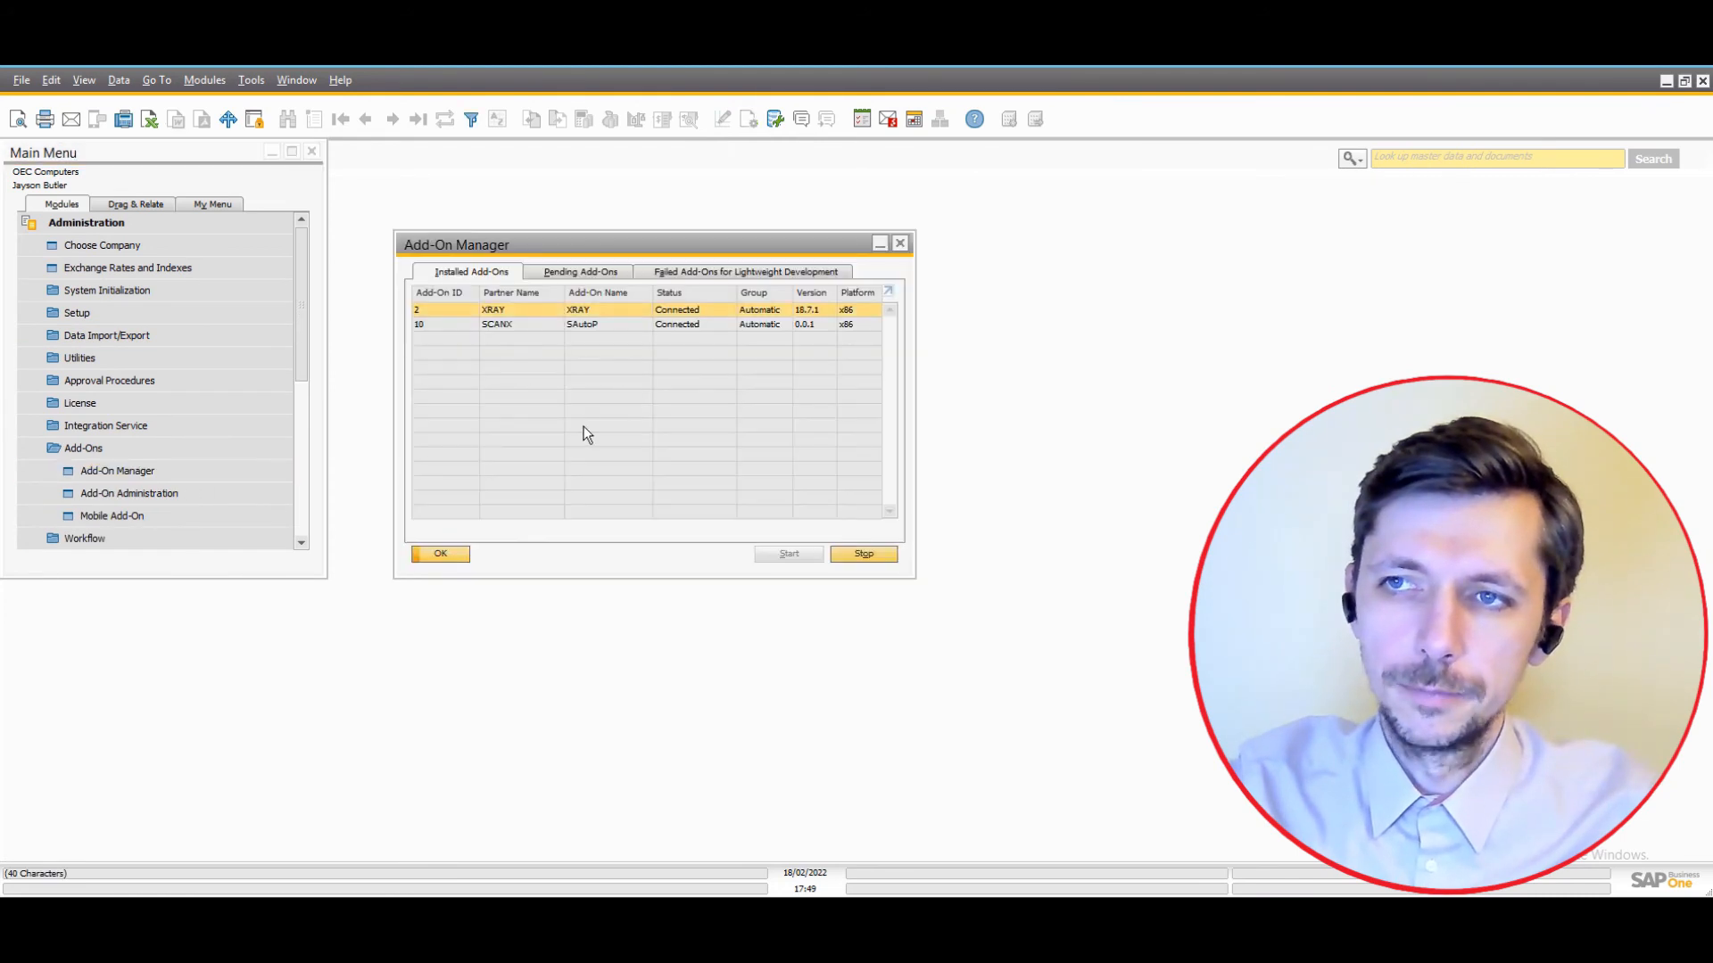
{"action": "left_click", "coordinate": [521, 325]}
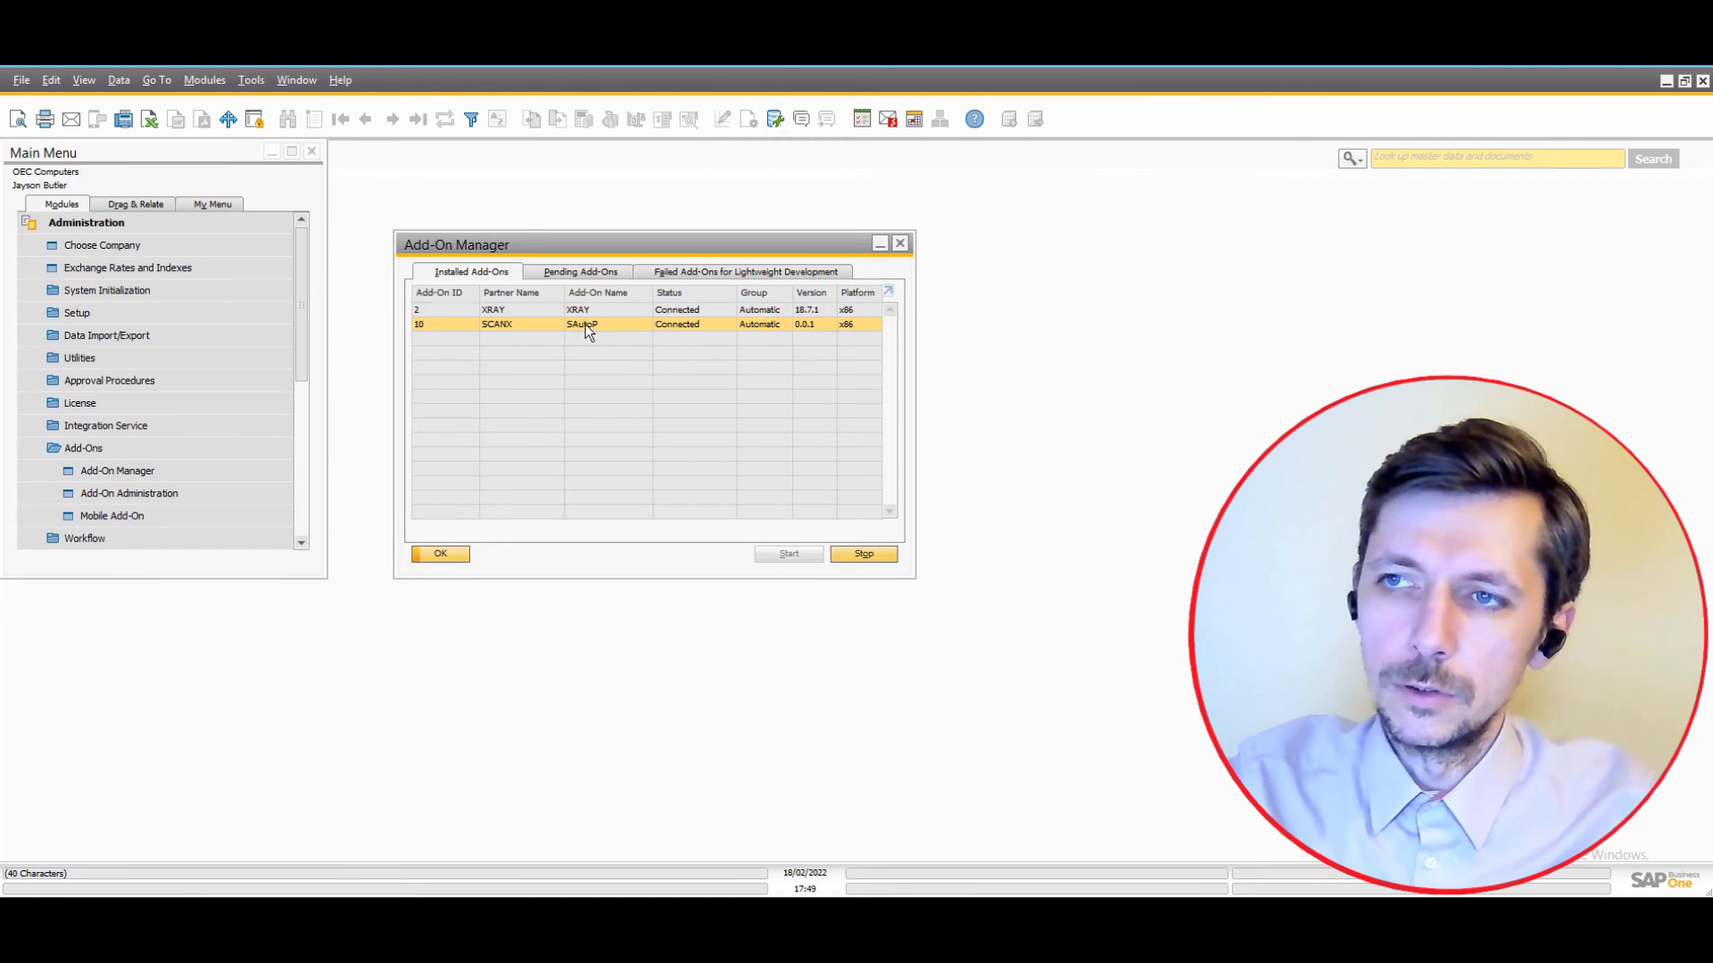
{"action": "left_click", "coordinate": [900, 243]}
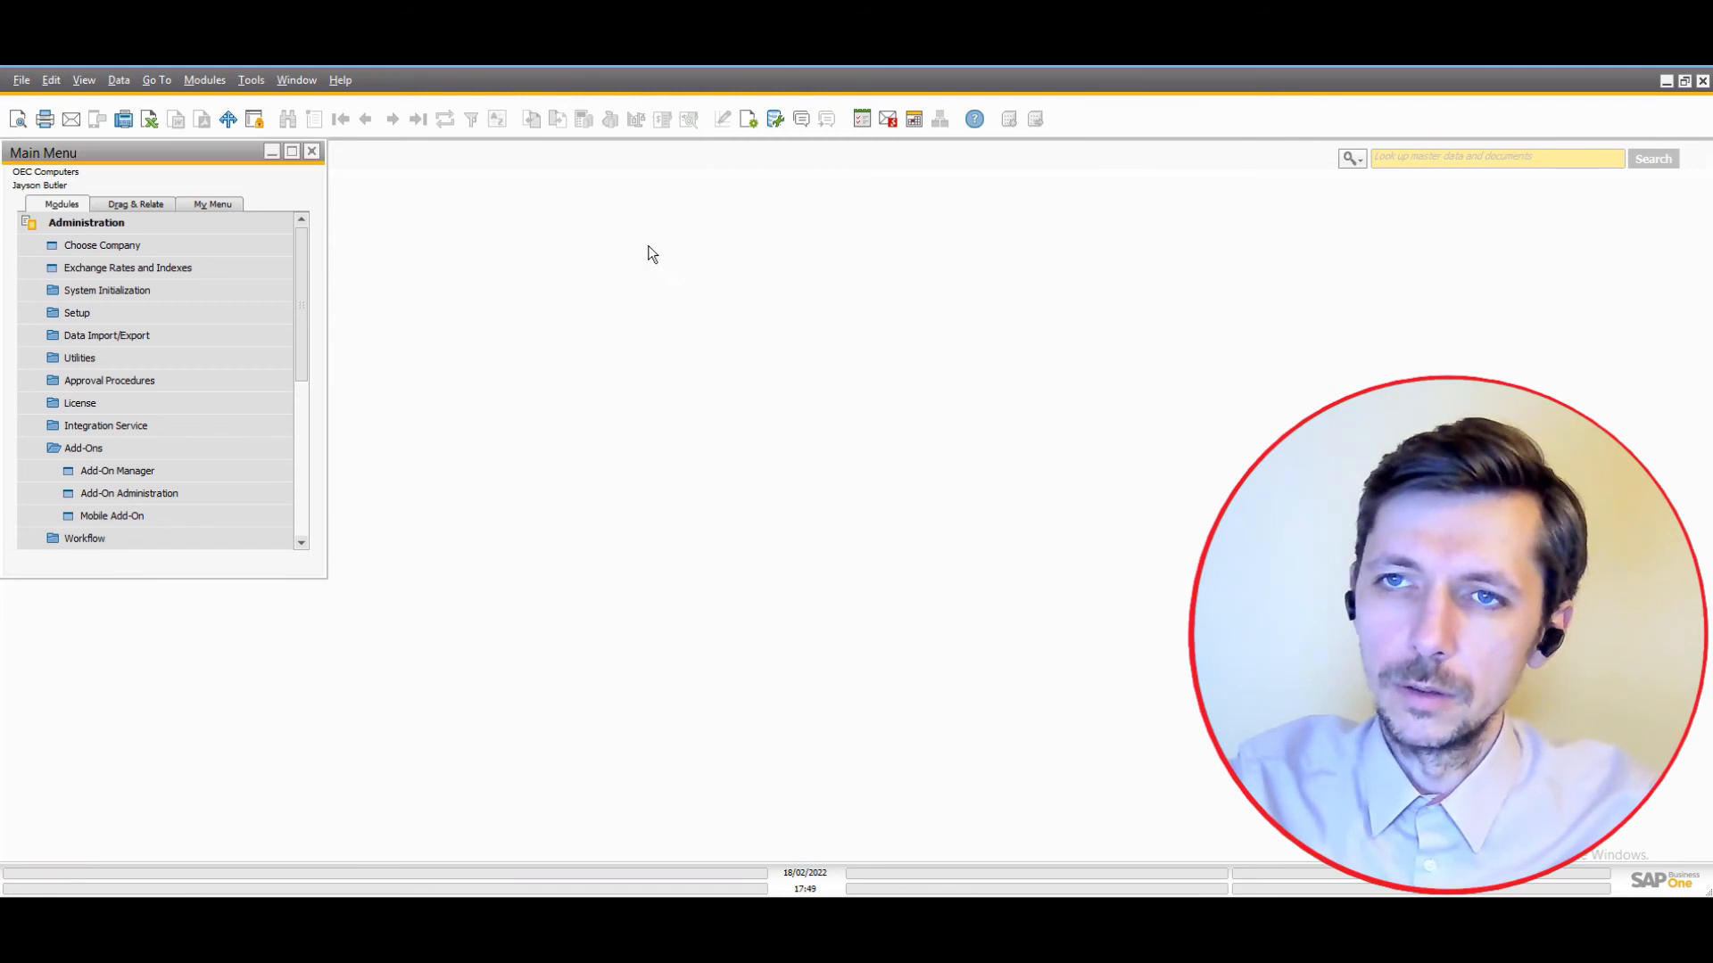
Open the Auto-Progress Rules of the Sales - A/R module and place their window beside the main menu.
{"action": "left_click", "coordinate": [175, 228]}
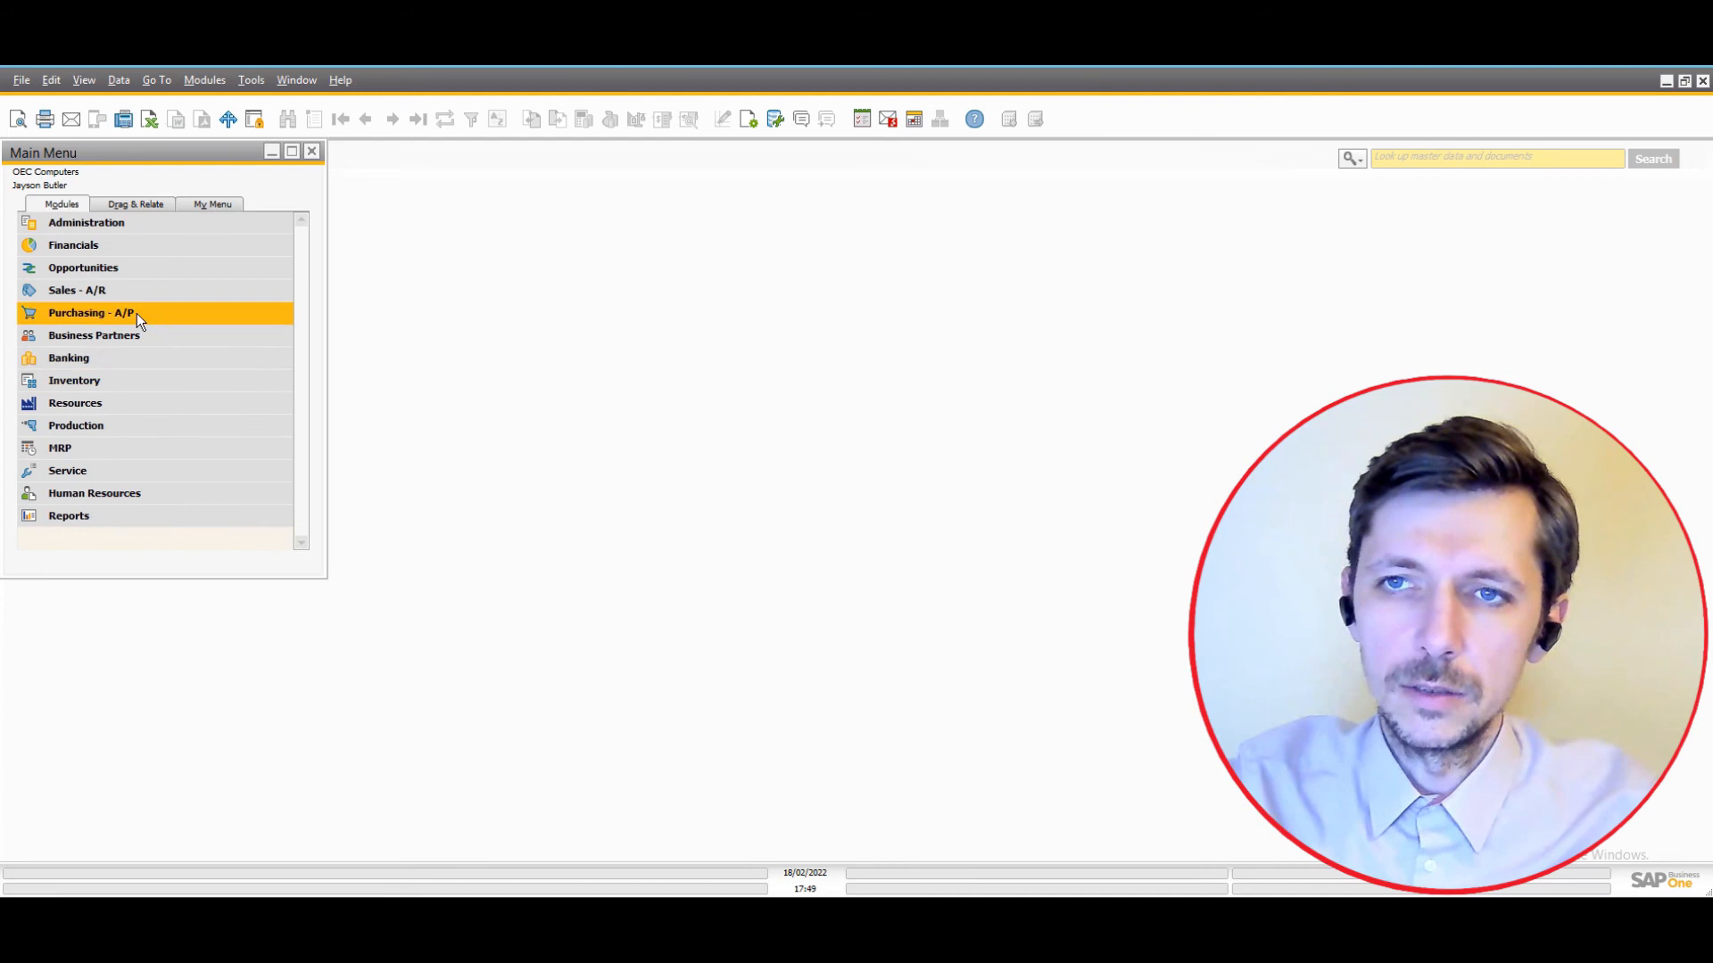
{"action": "left_click", "coordinate": [121, 293]}
{"action": "scroll", "coordinate": [296, 414], "scroll_direction": "down", "scroll_amount": 3}
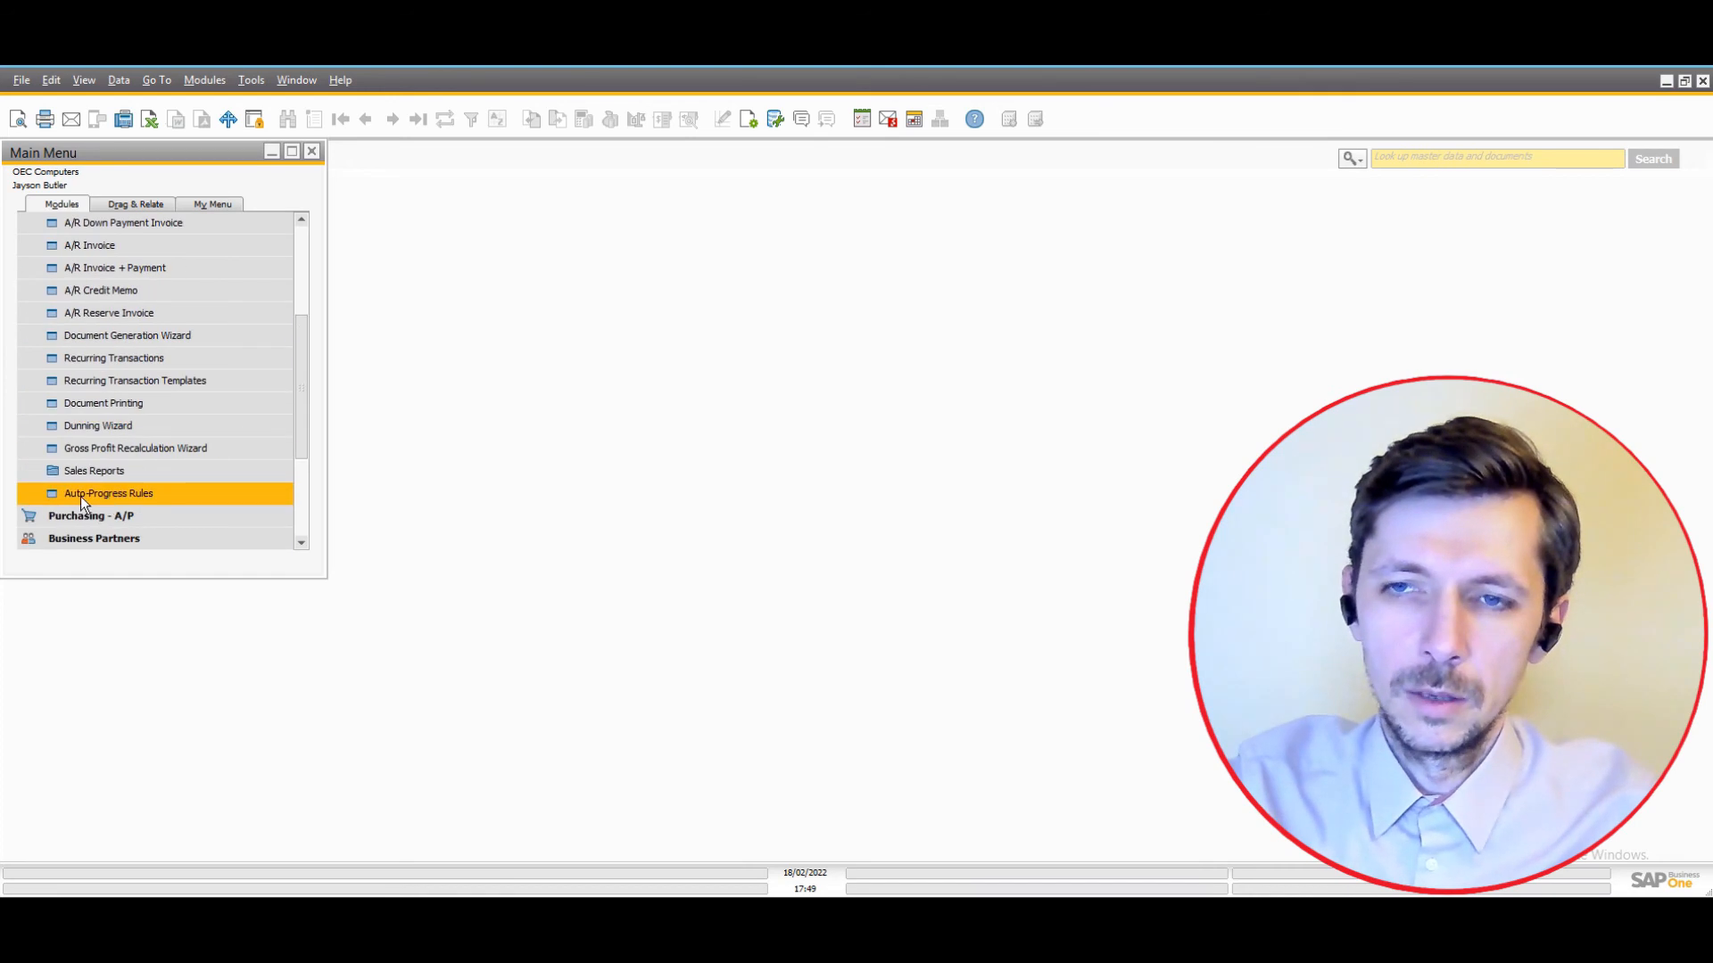
{"action": "left_click", "coordinate": [177, 503]}
{"action": "left_click_drag", "start_coordinate": [744, 339], "coordinate": [545, 177]}
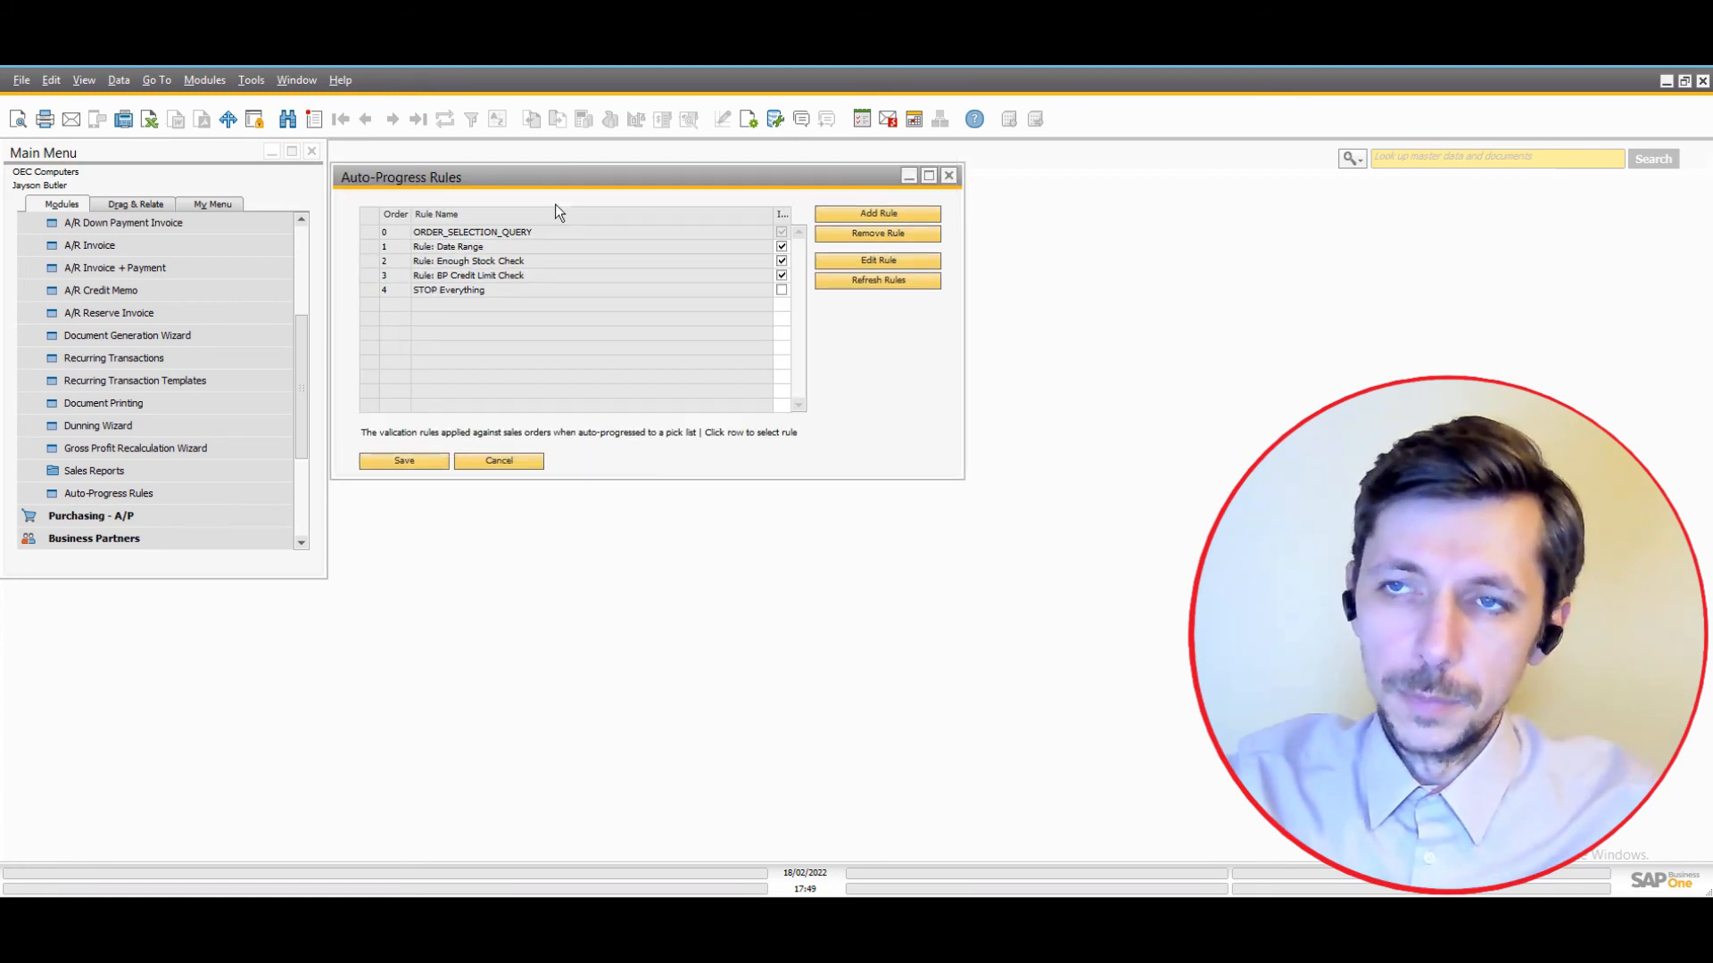
Look through the auto-progress rules one by one, from ORDER_SELECTION_QUERY to STOP Everything.
{"action": "left_click", "coordinate": [511, 231]}
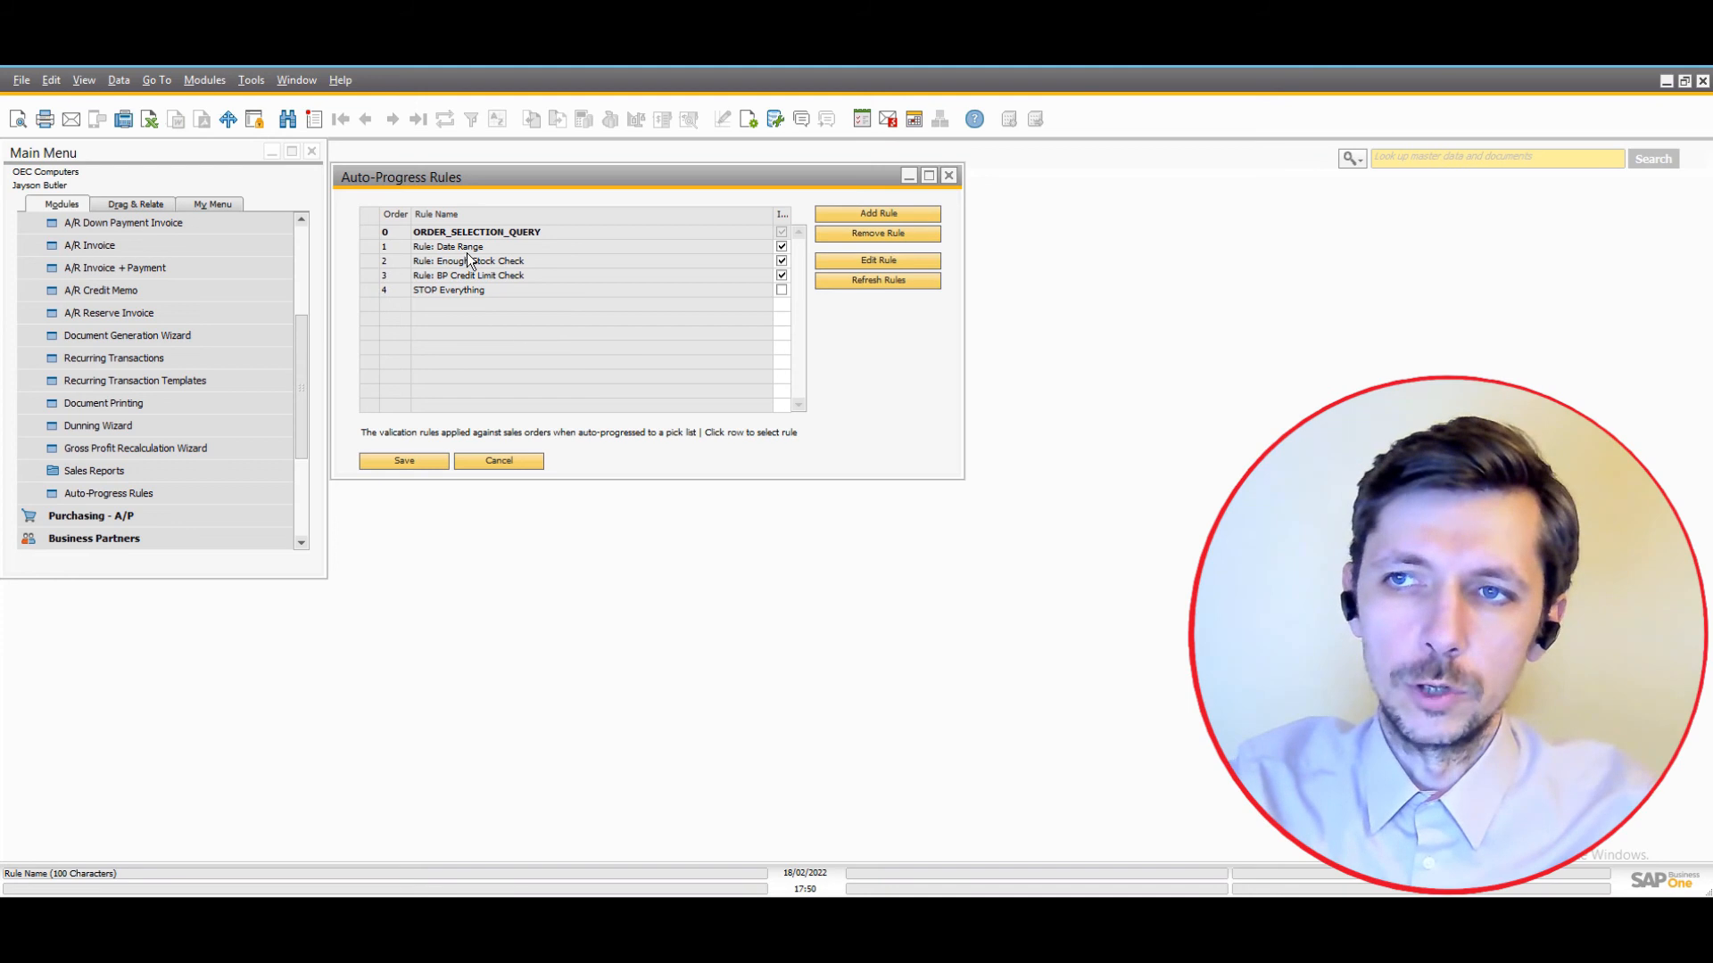
{"action": "left_click", "coordinate": [406, 248]}
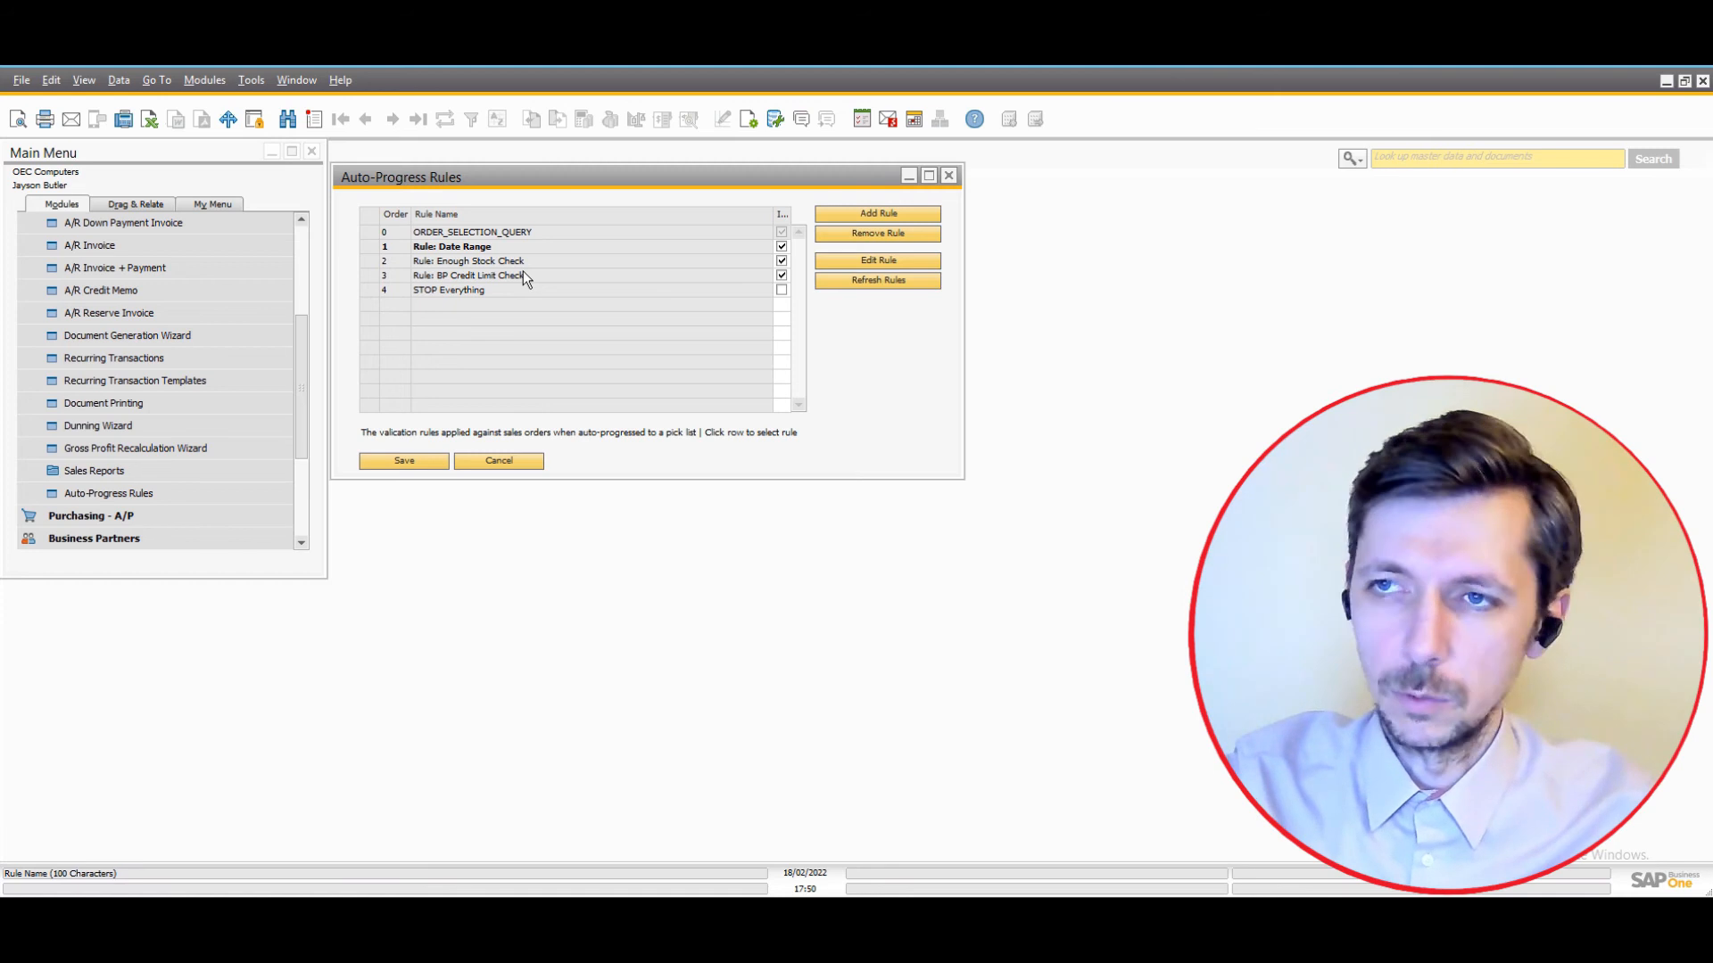
{"action": "left_click", "coordinate": [483, 261]}
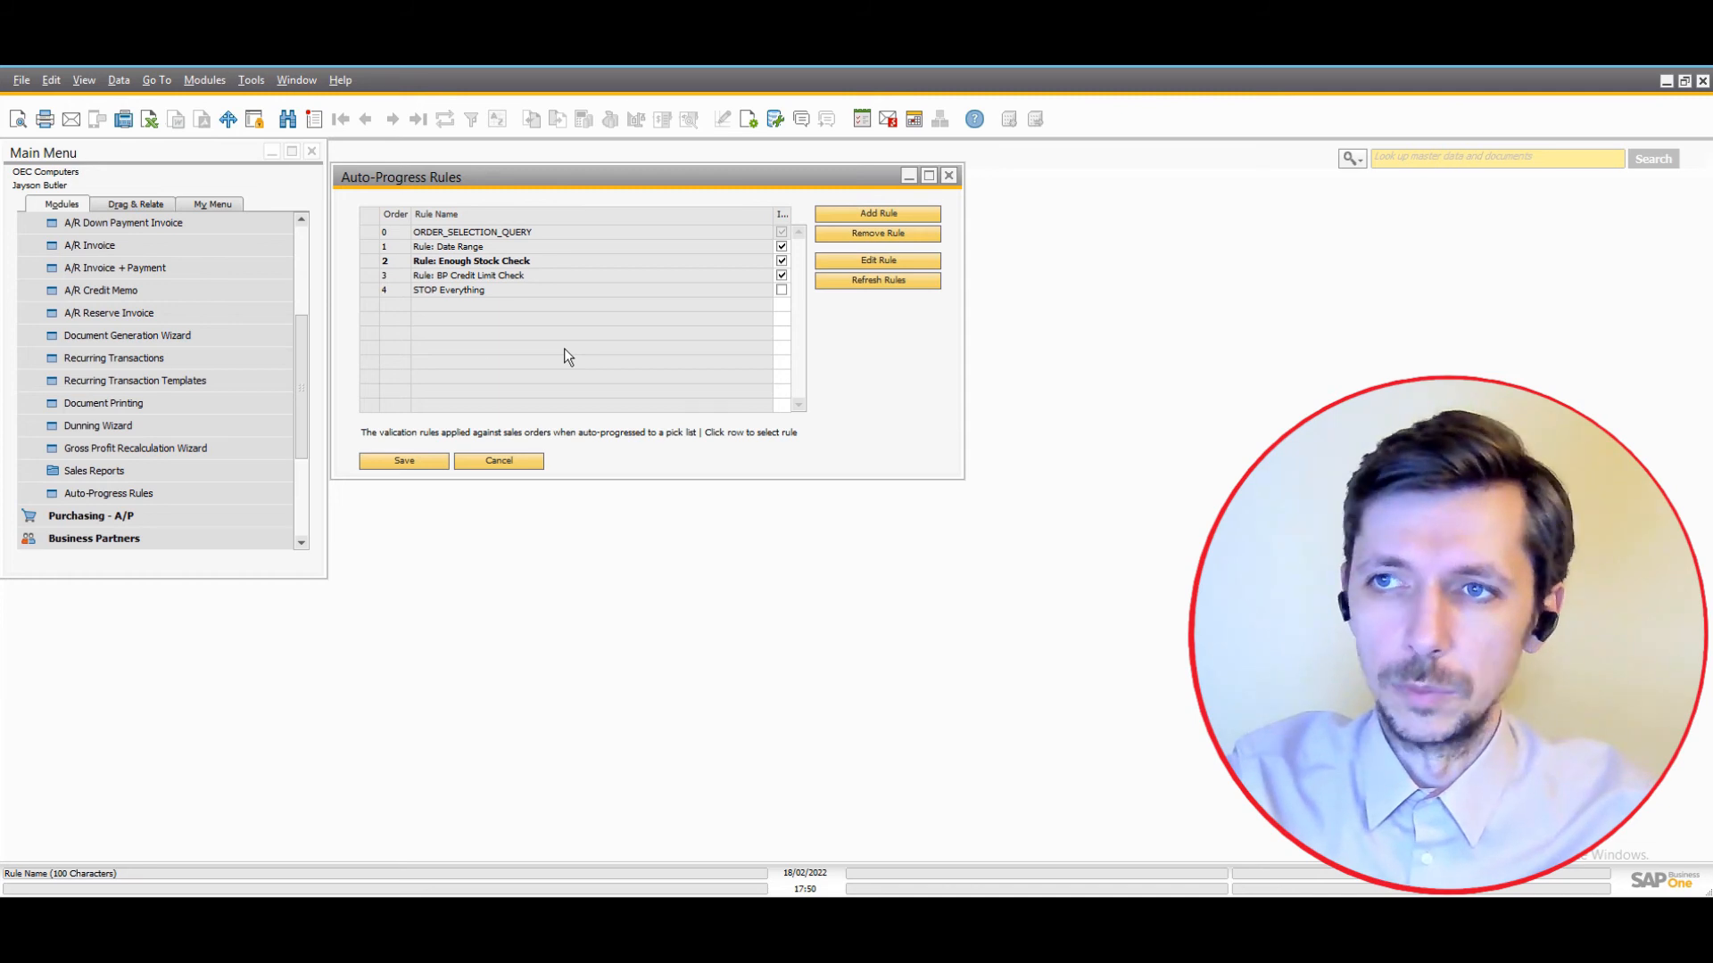
{"action": "left_click", "coordinate": [487, 277]}
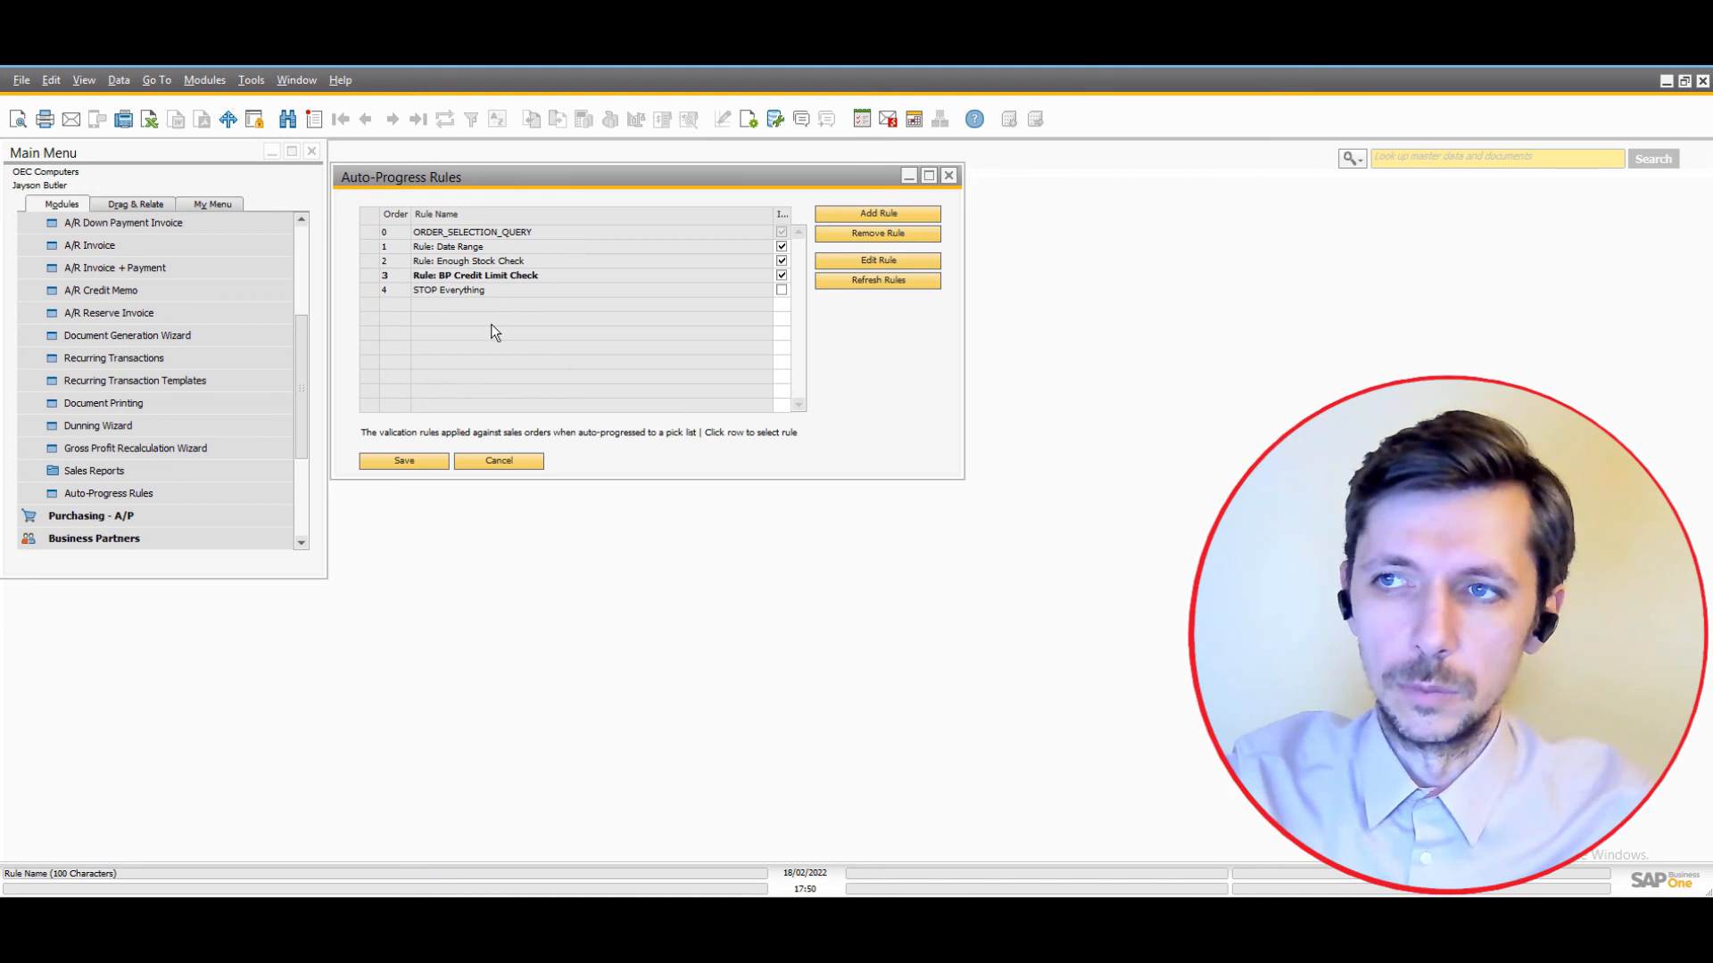
{"action": "left_click", "coordinate": [571, 291]}
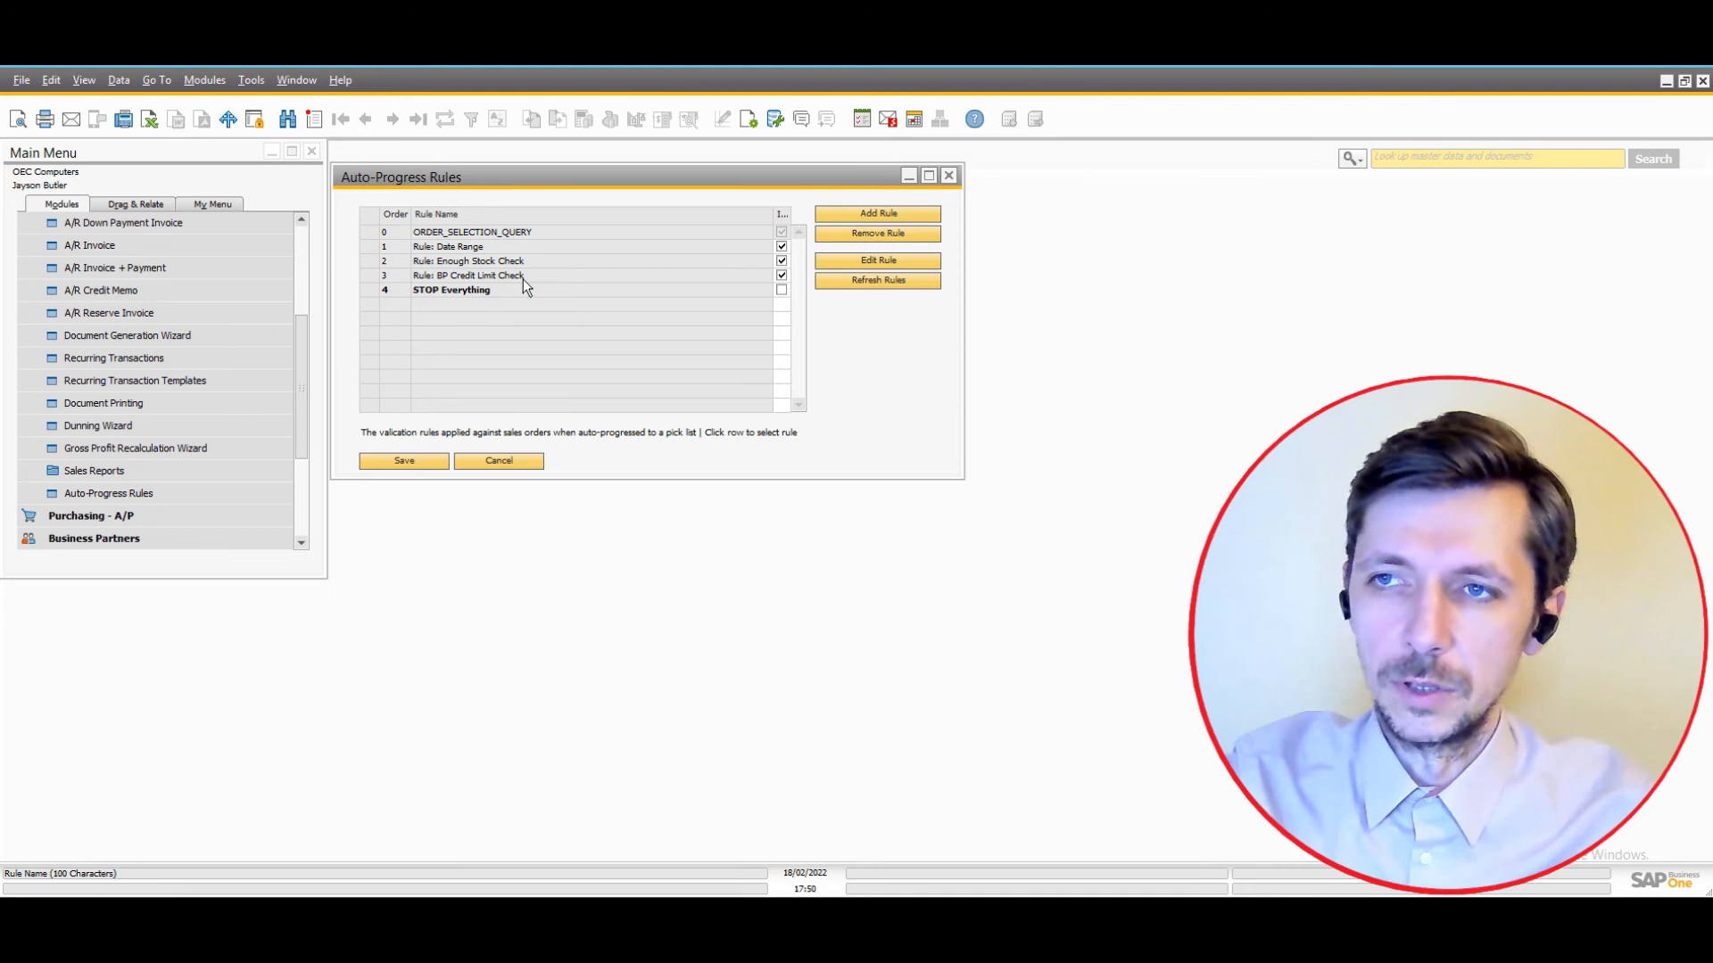
Open the ORDER_SELECTION_QUERY rule for editing and read through its rule query.
{"action": "left_click", "coordinate": [478, 234]}
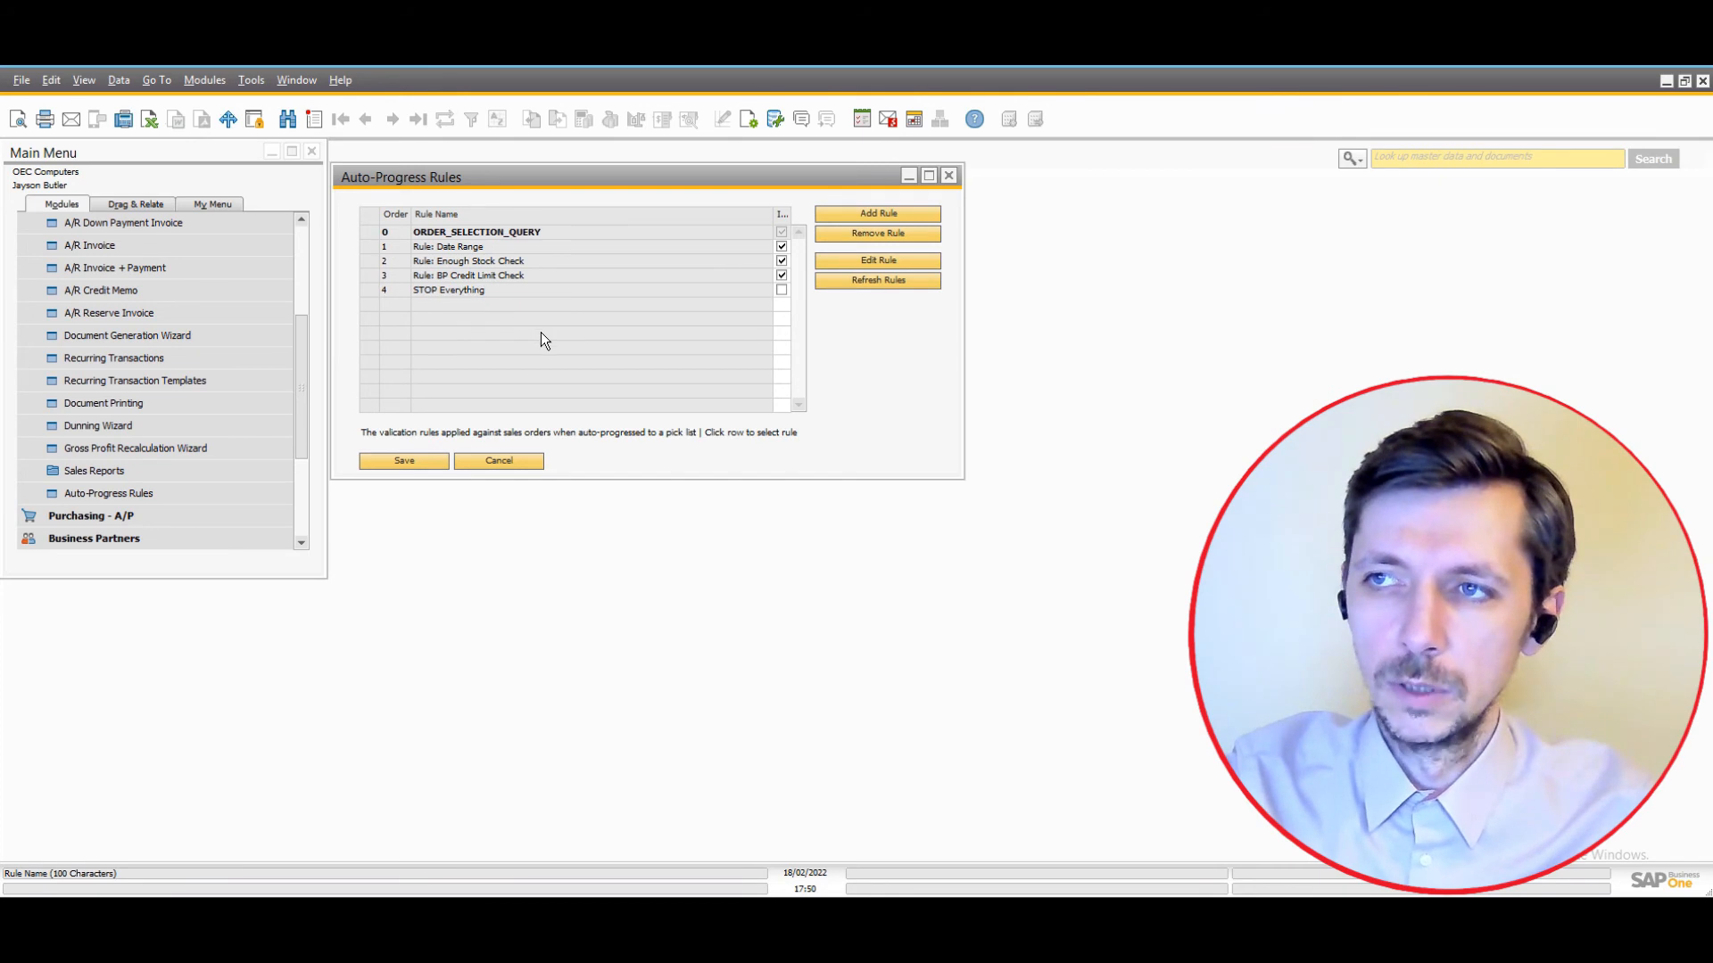
{"action": "left_click", "coordinate": [842, 259]}
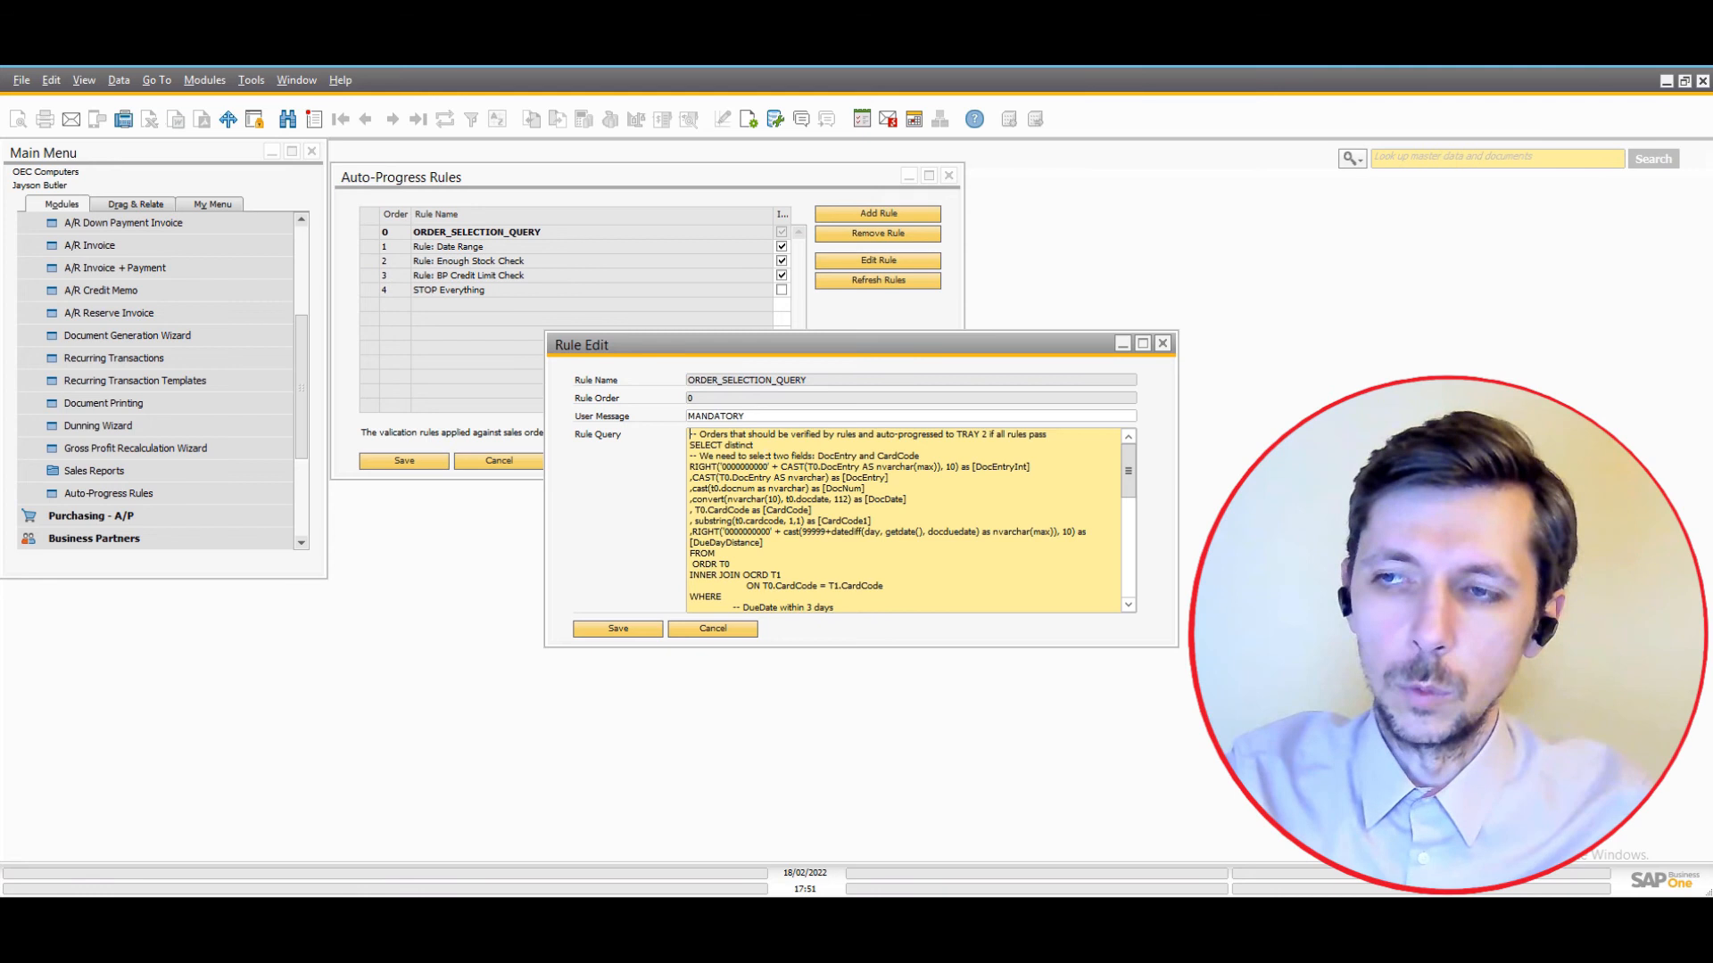
{"action": "scroll", "coordinate": [905, 520], "scroll_direction": "down", "scroll_amount": 12}
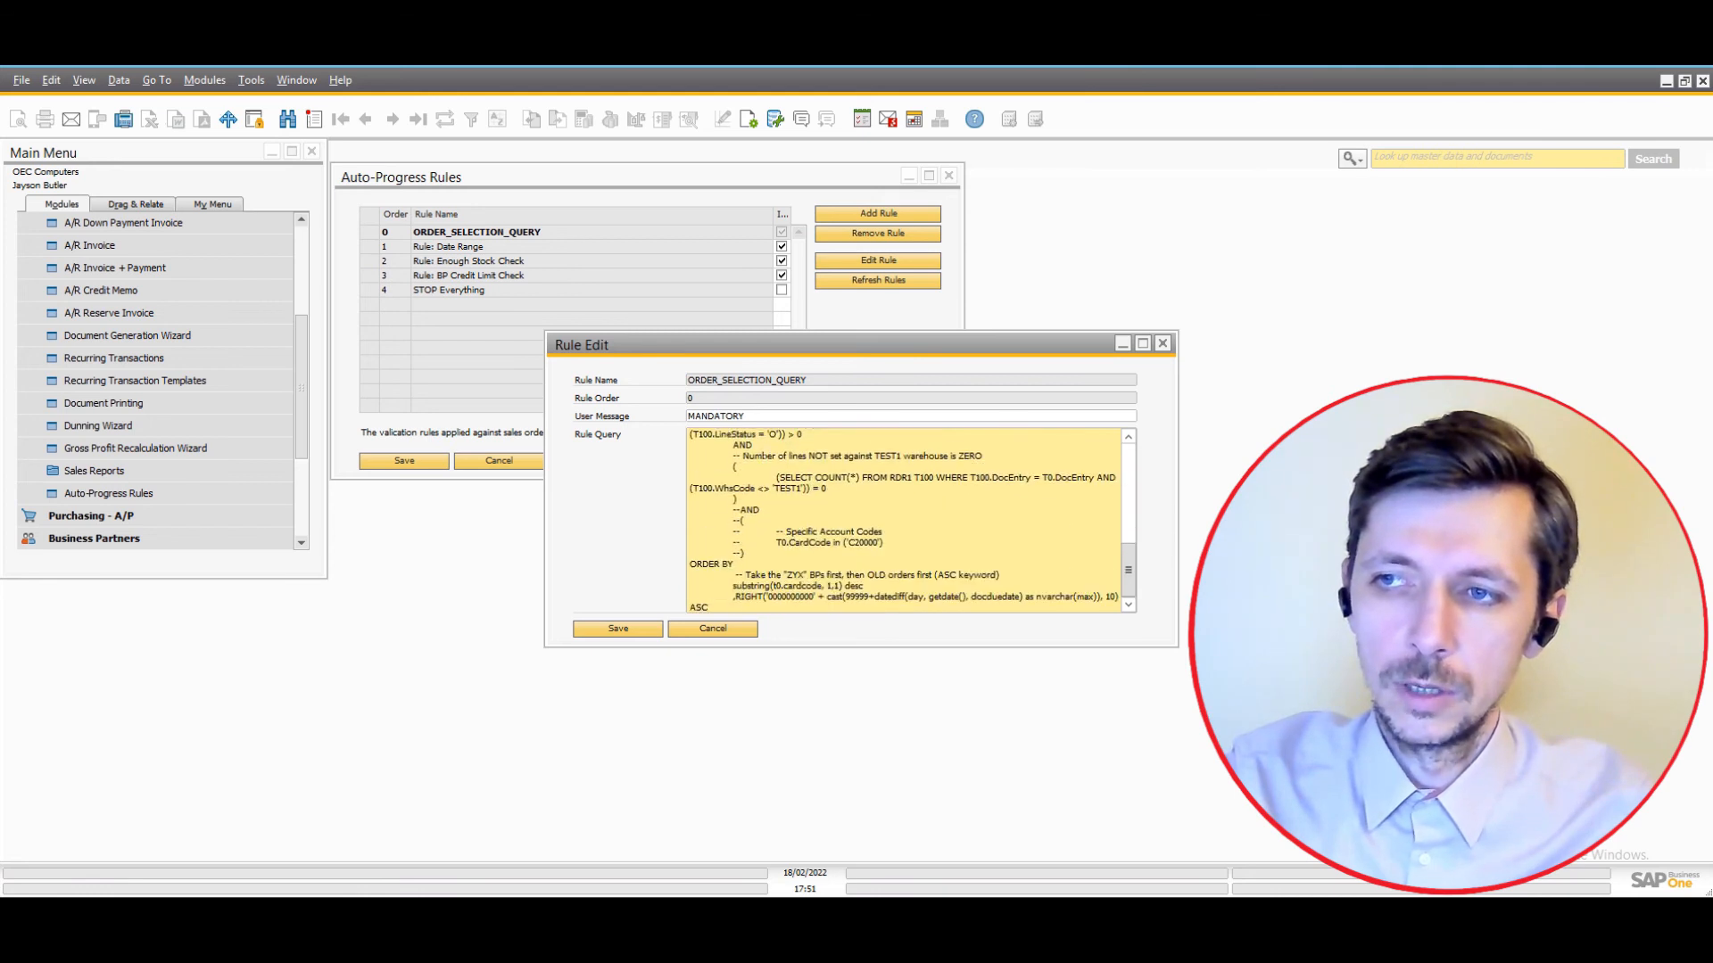
{"action": "scroll", "coordinate": [906, 520], "scroll_direction": "up", "scroll_amount": 6}
{"action": "scroll", "coordinate": [906, 520], "scroll_direction": "up", "scroll_amount": 4}
{"action": "scroll", "coordinate": [906, 520], "scroll_direction": "down", "scroll_amount": 6}
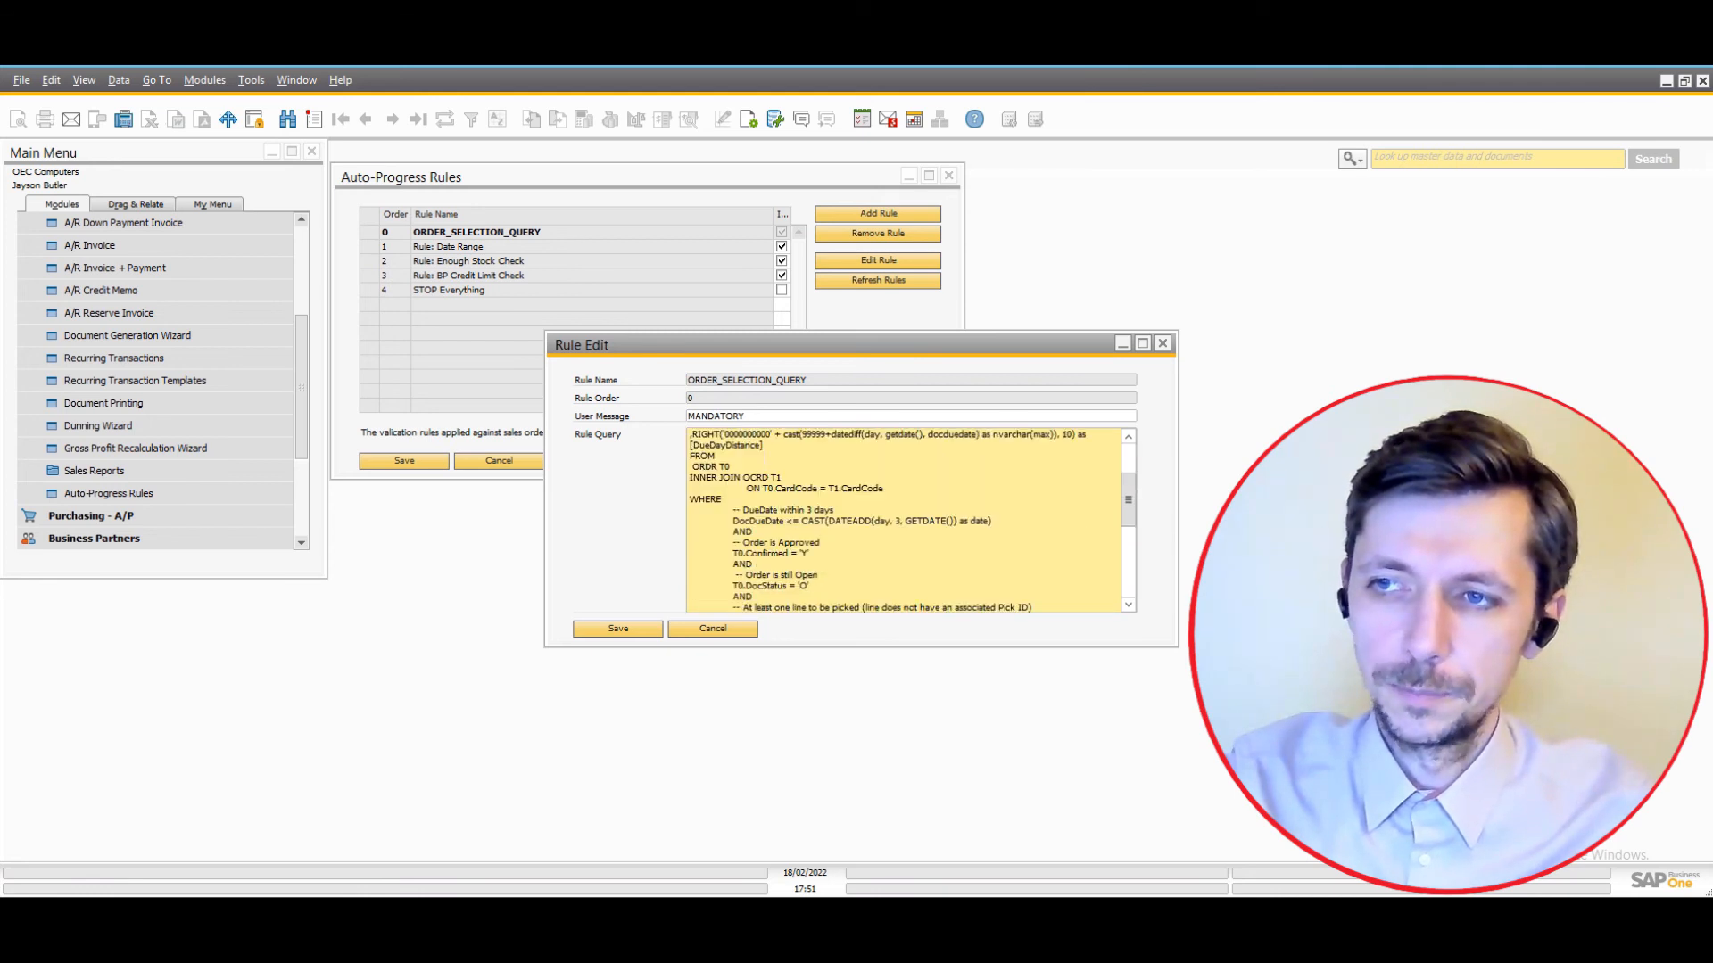
{"action": "scroll", "coordinate": [906, 520], "scroll_direction": "up", "scroll_amount": 3}
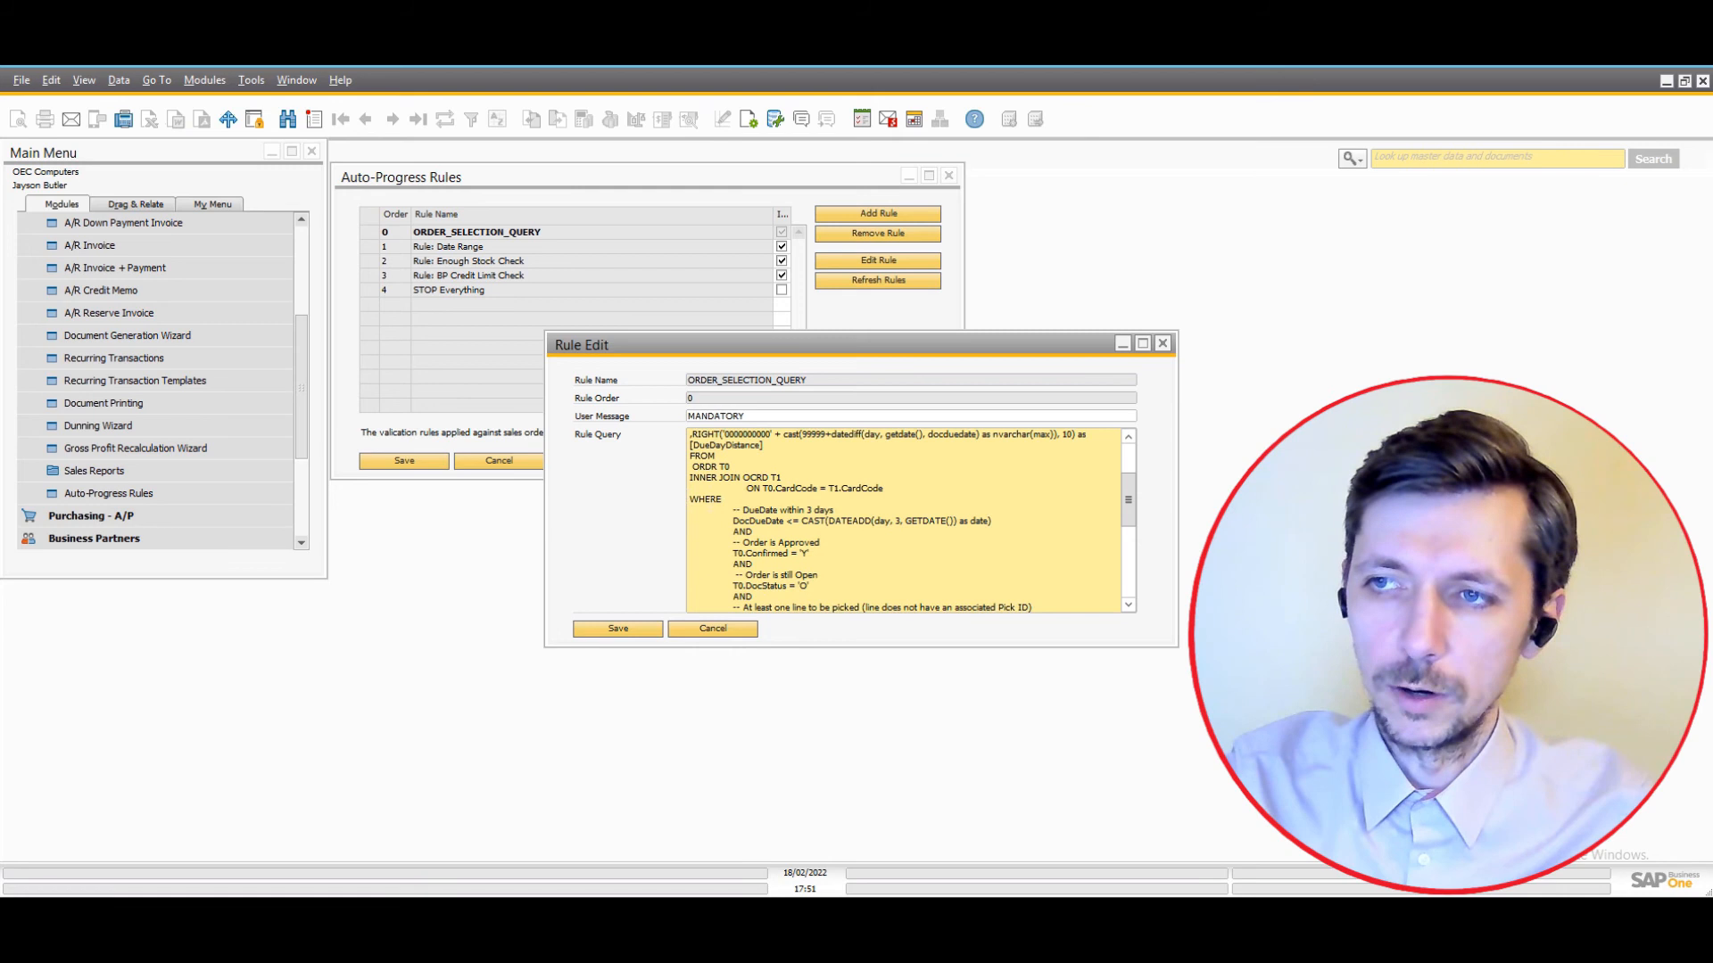
Highlight the due-date condition, then the order-approval comment and condition, in the WHERE clause of the order selection query.
{"action": "left_click_drag", "start_coordinate": [734, 511], "coordinate": [924, 521]}
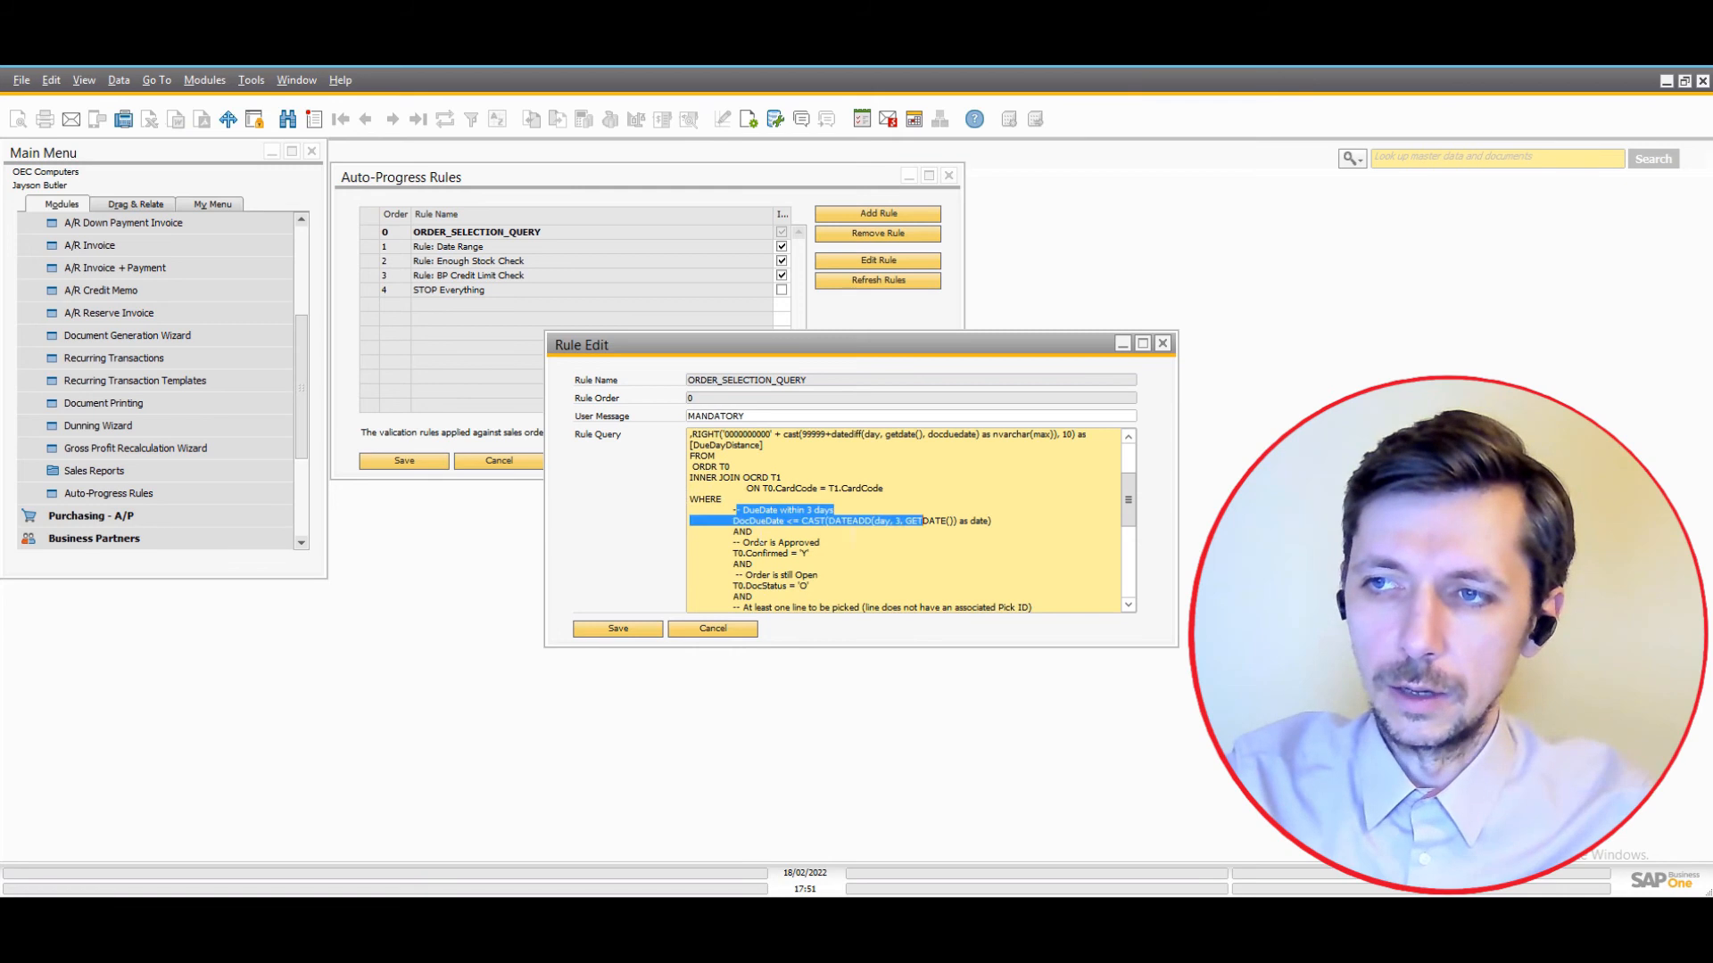
{"action": "left_click", "coordinate": [750, 532]}
{"action": "left_click_drag", "start_coordinate": [734, 543], "coordinate": [849, 546]}
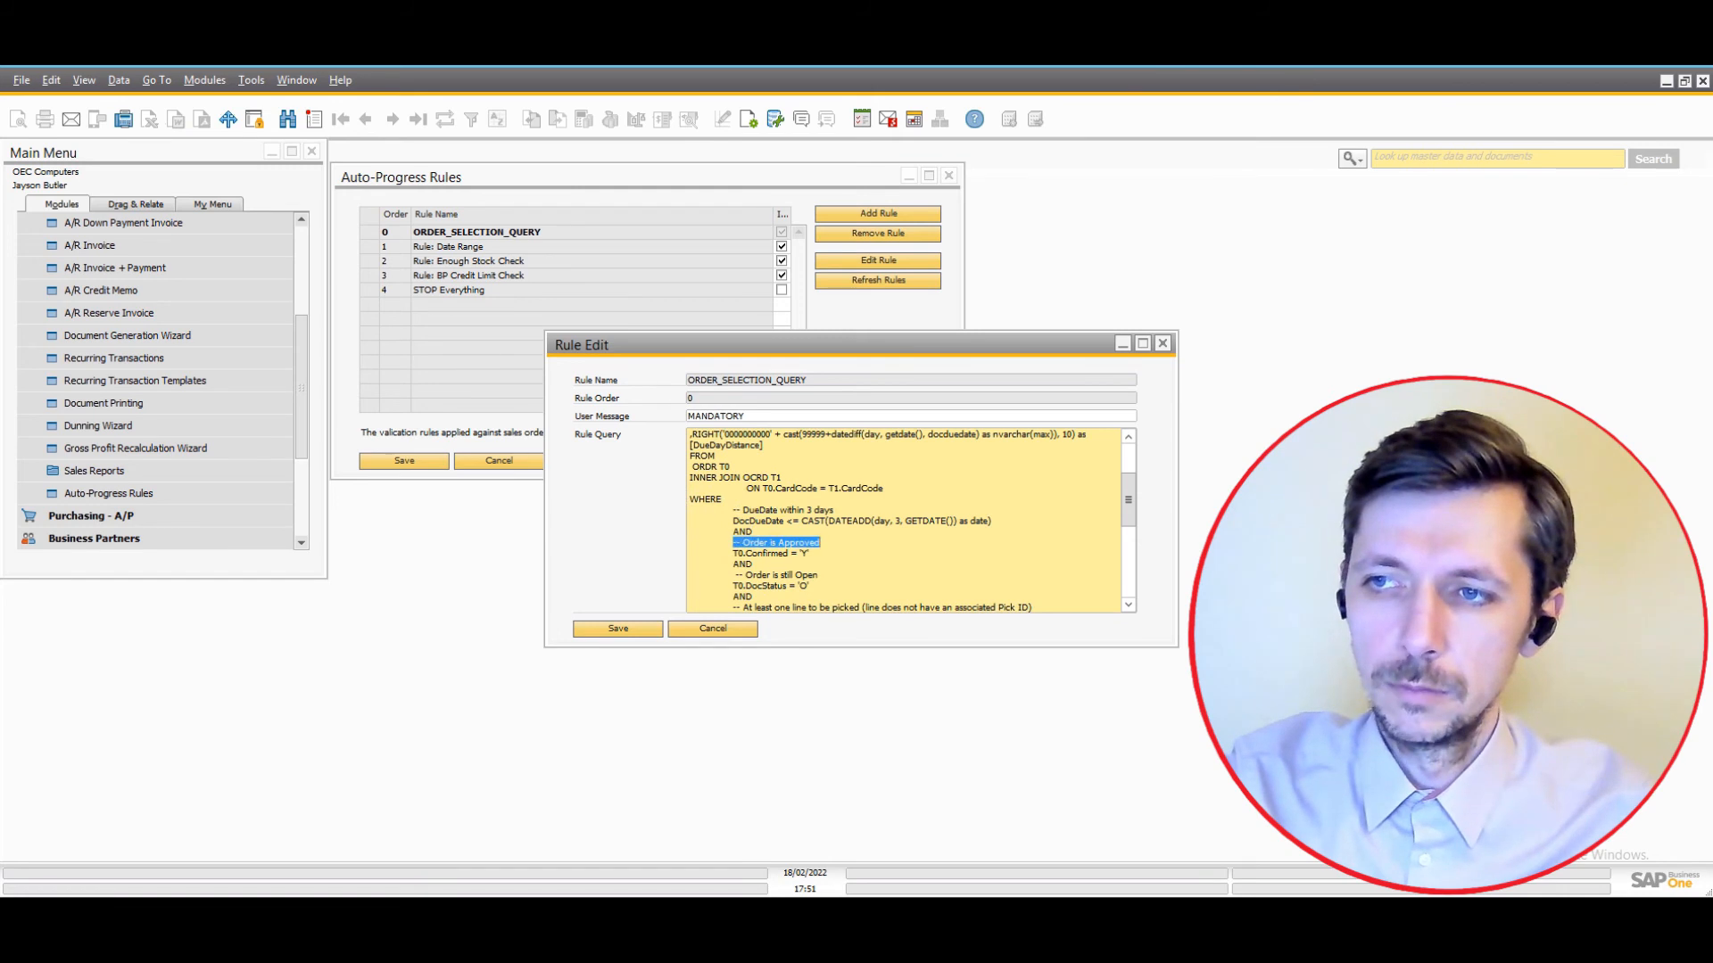
{"action": "left_click_drag", "start_coordinate": [734, 553], "coordinate": [881, 550]}
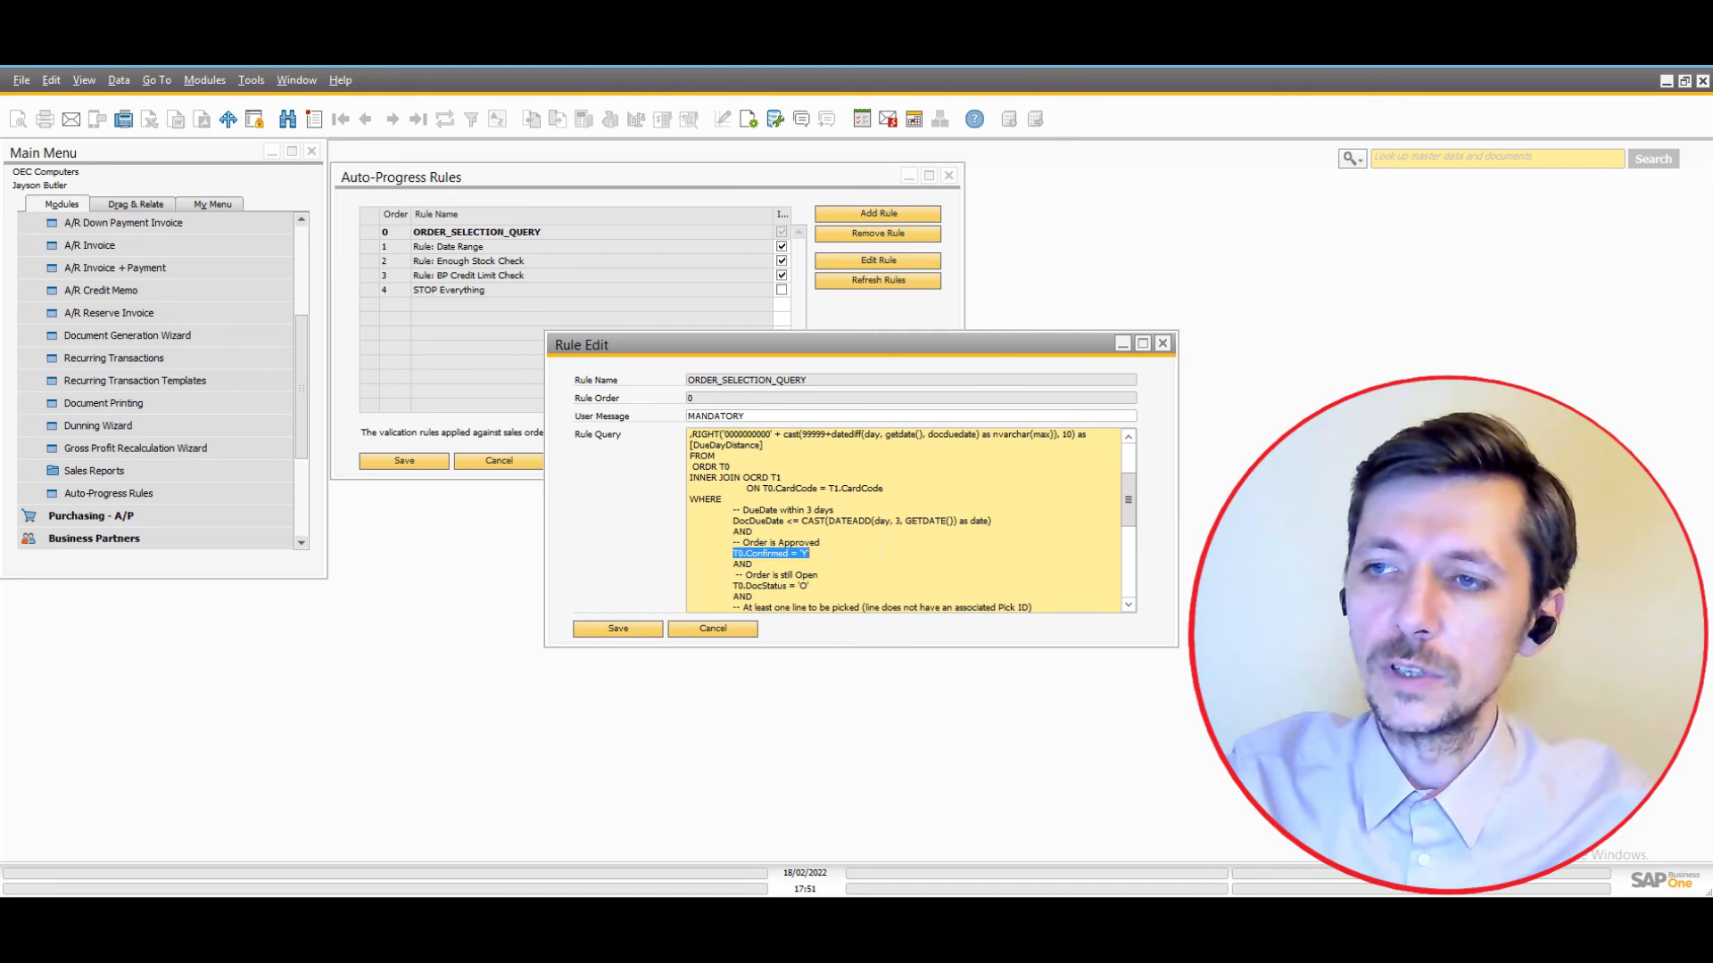
Examine the TEST1 warehouse and commented-out account code conditions in the order selection query, then close the rule without saving.
{"action": "scroll", "coordinate": [882, 550], "scroll_direction": "down", "scroll_amount": 2}
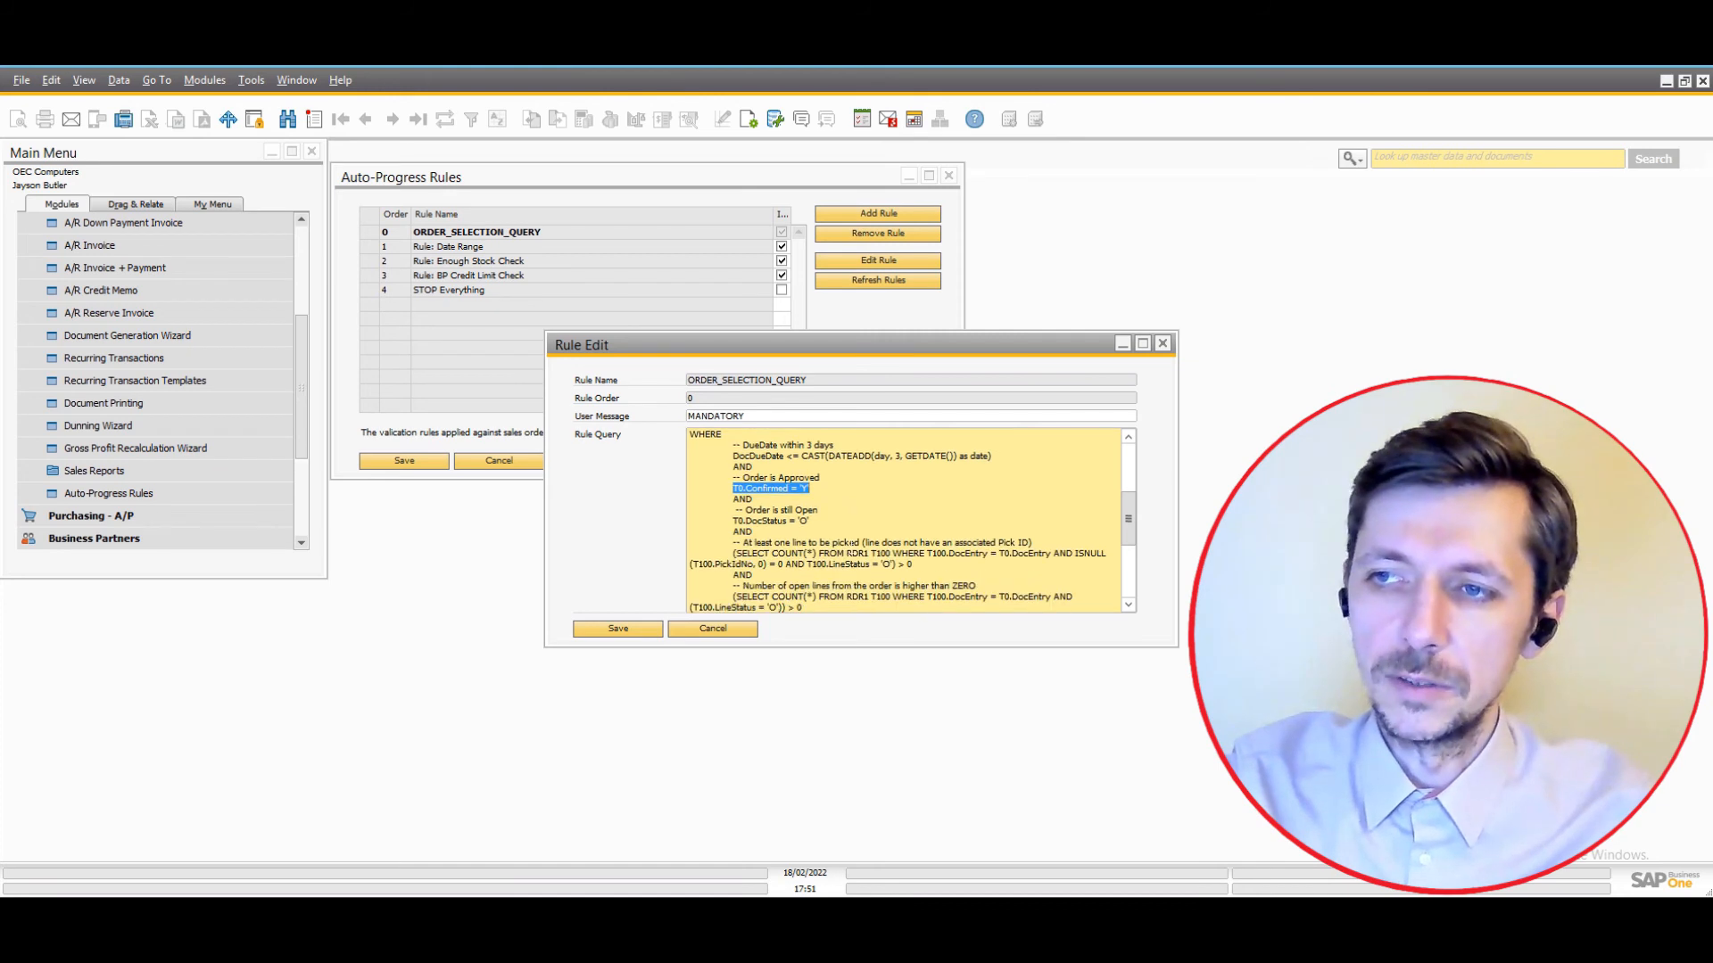
{"action": "scroll", "coordinate": [909, 522], "scroll_direction": "down", "scroll_amount": 1}
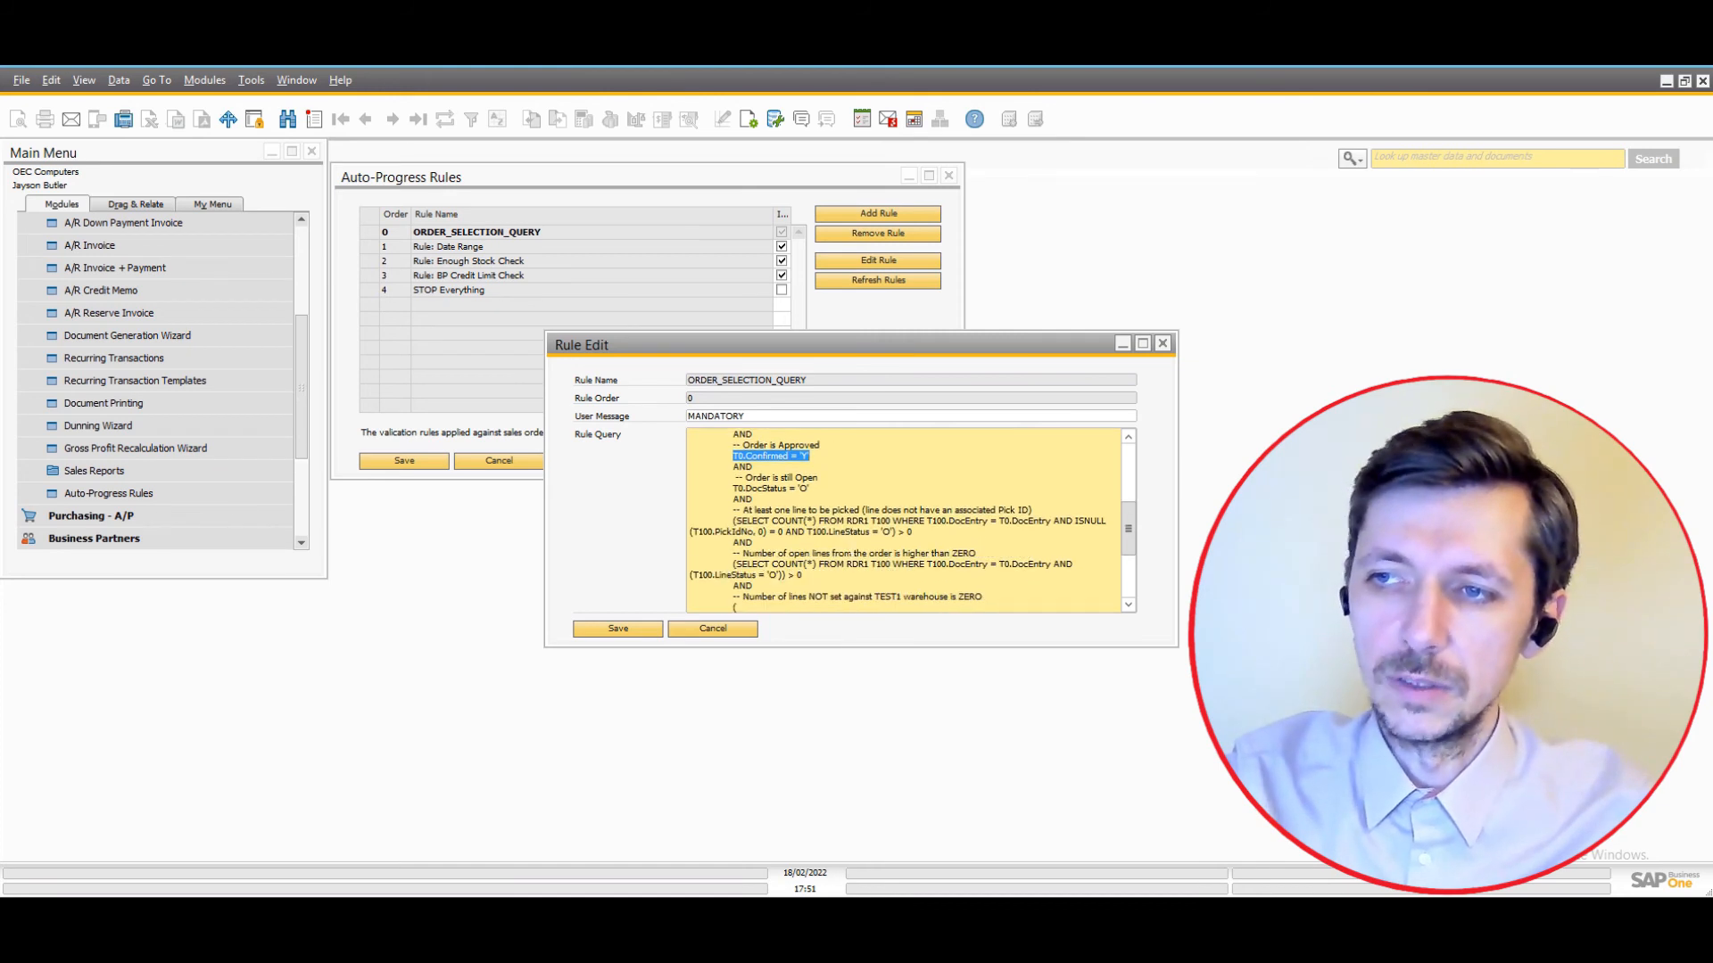
{"action": "scroll", "coordinate": [903, 520], "scroll_direction": "down", "scroll_amount": 1}
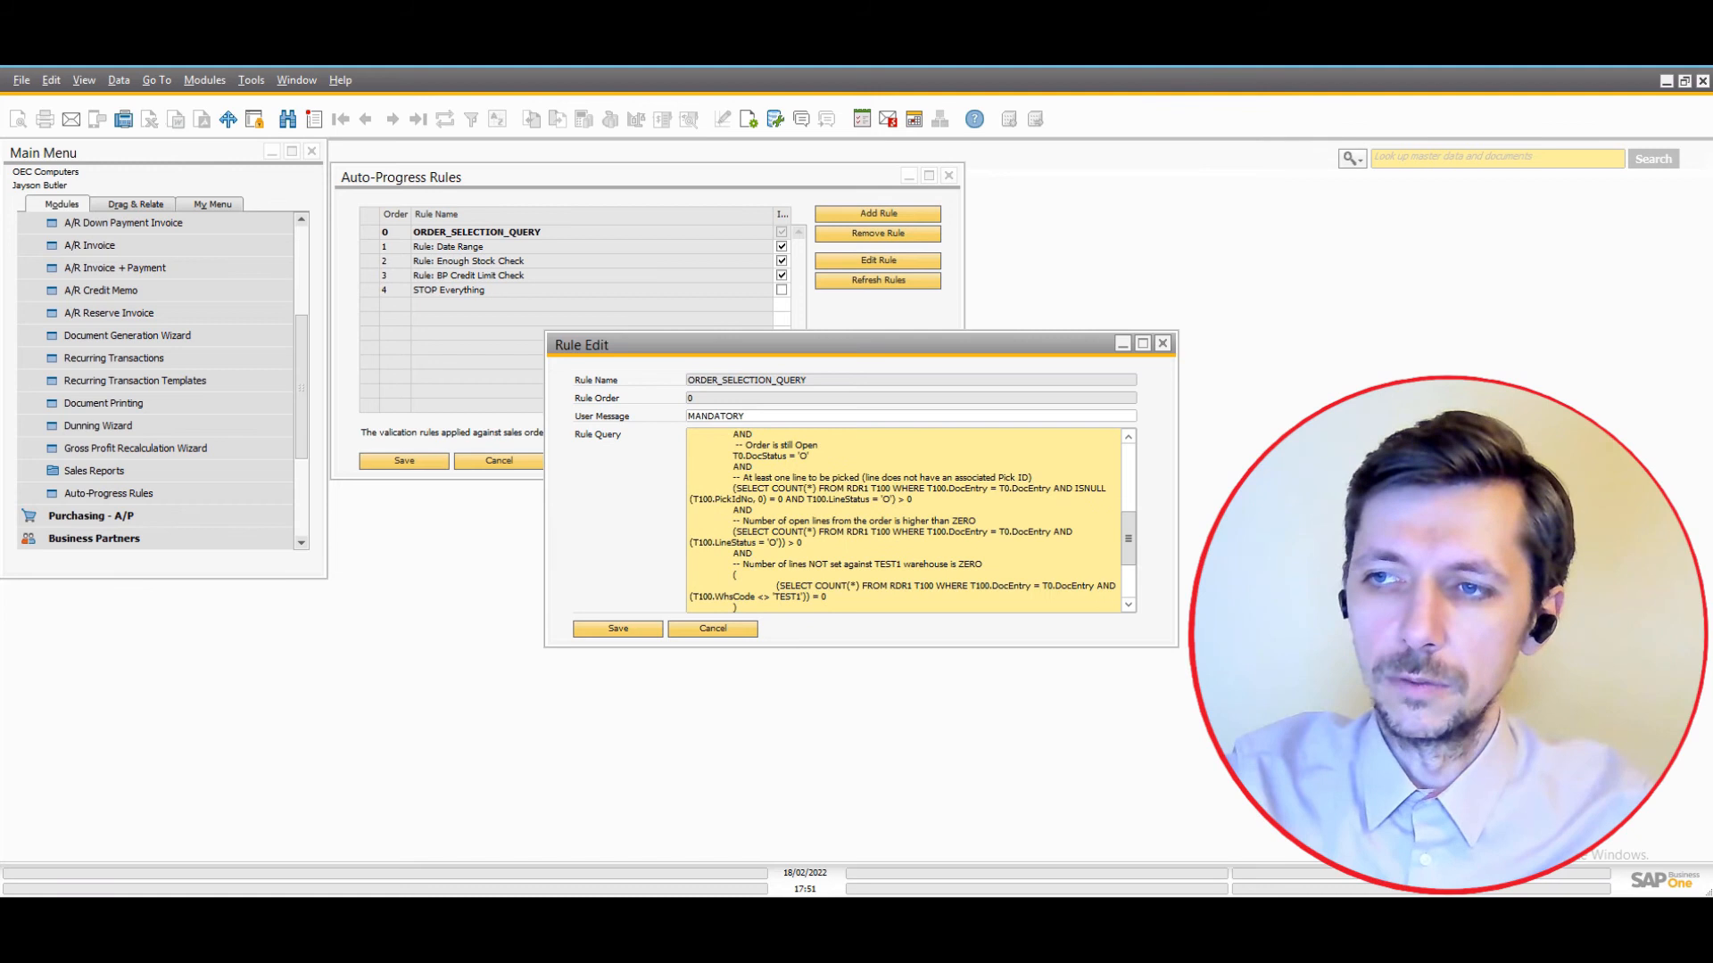
{"action": "left_click_drag", "start_coordinate": [734, 564], "coordinate": [737, 499]}
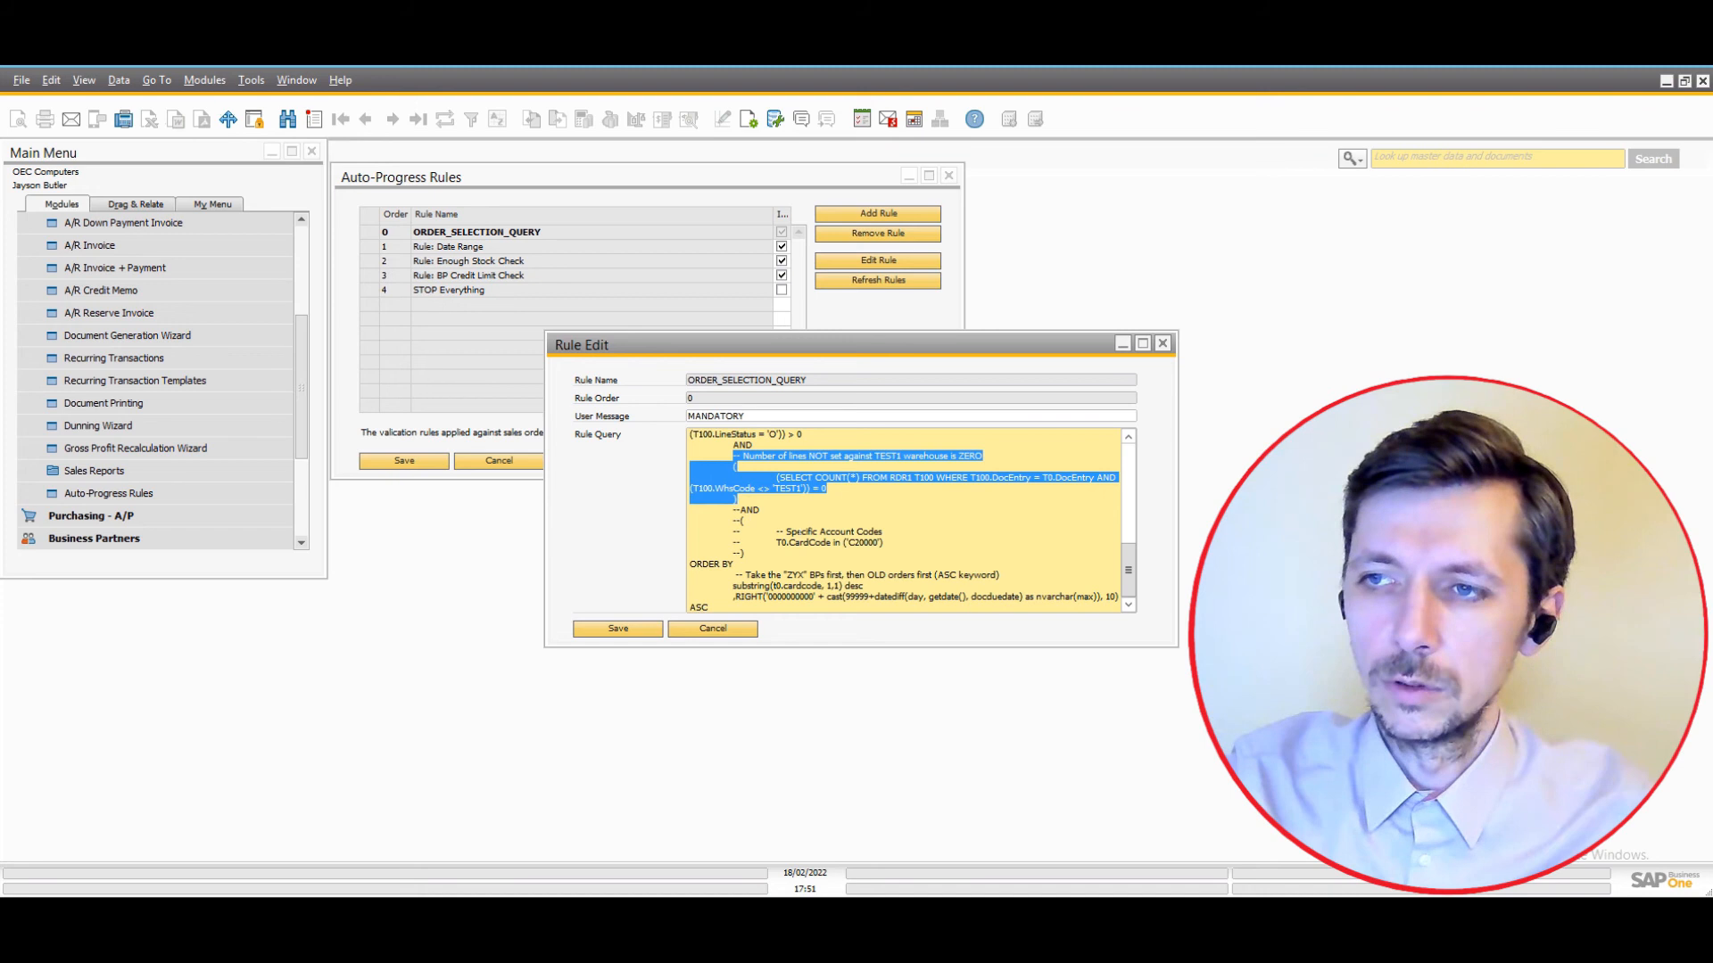
{"action": "left_click_drag", "start_coordinate": [733, 509], "coordinate": [744, 554]}
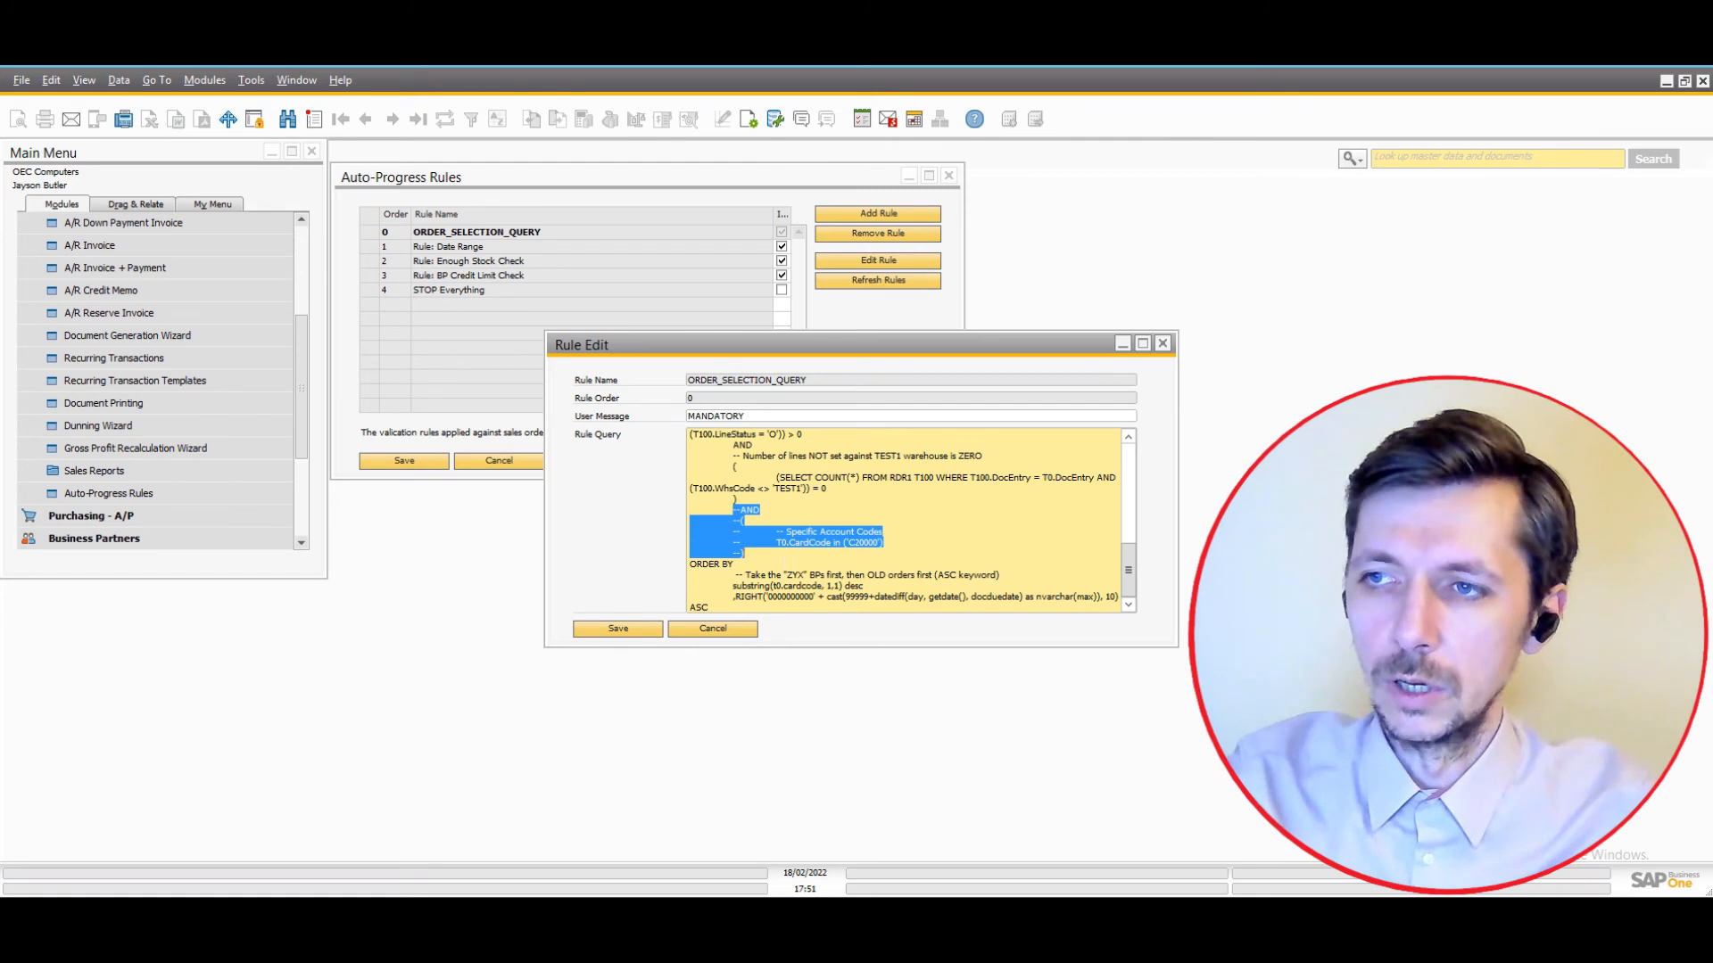
{"action": "left_click", "coordinate": [742, 628]}
Open the Date Range rule for editing and examine how its query compares DocDueDate with the current date.
{"action": "left_click", "coordinate": [469, 249]}
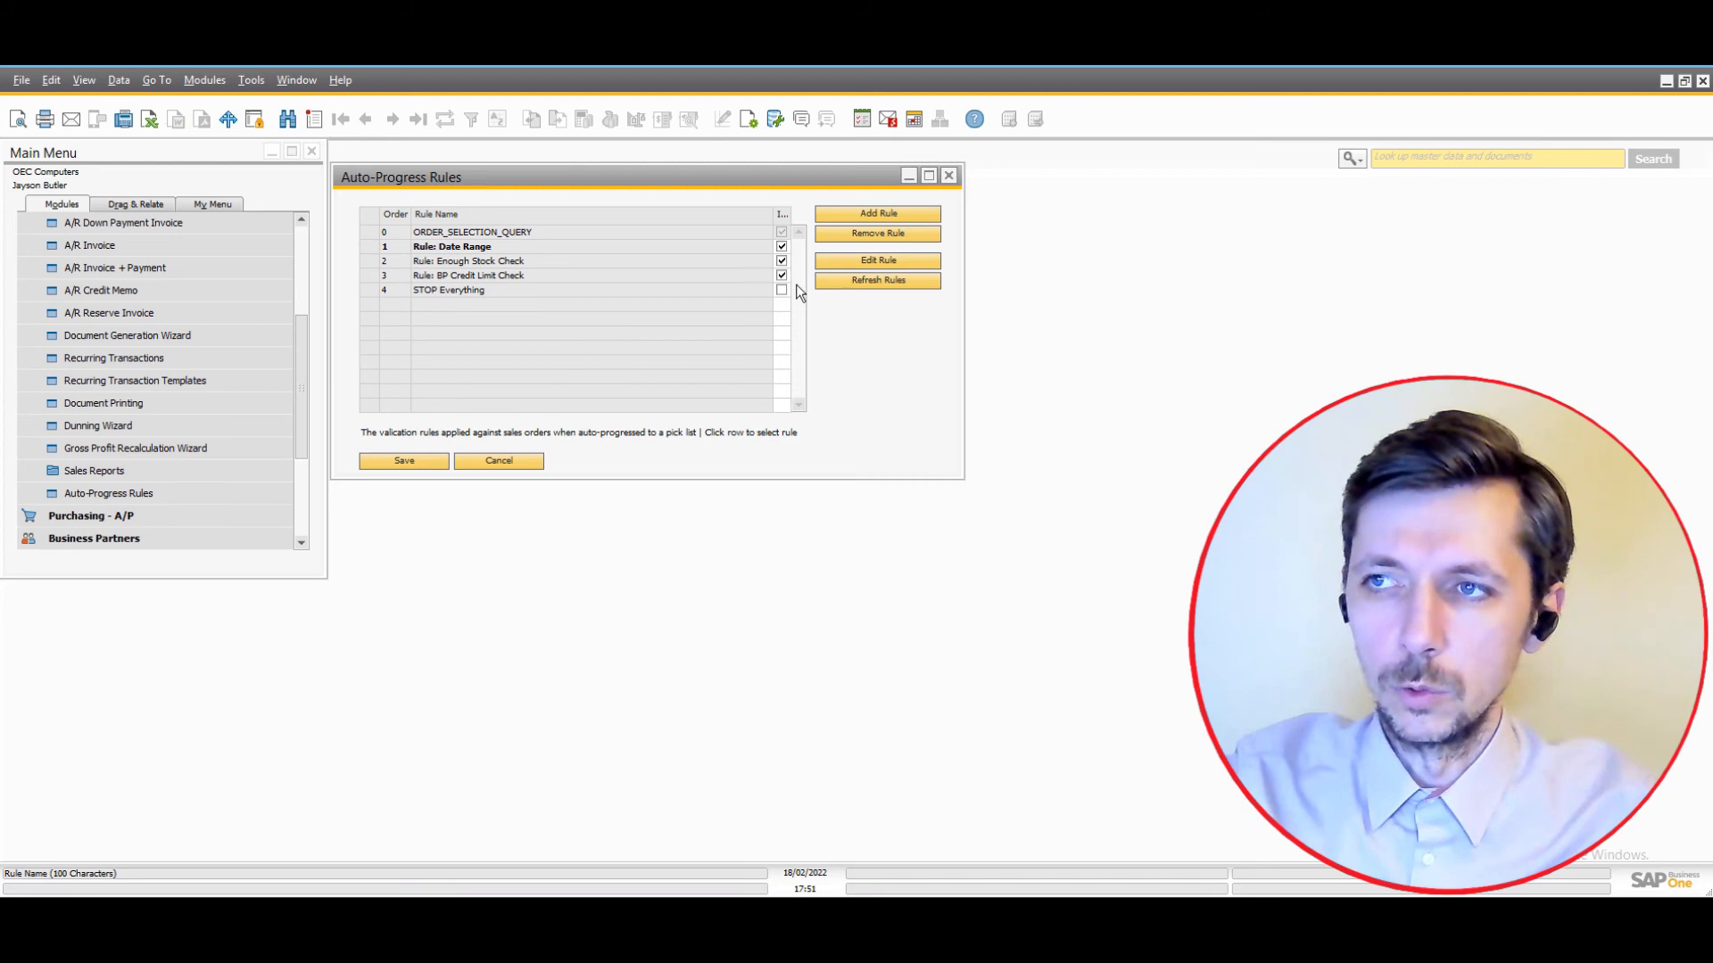
{"action": "left_click", "coordinate": [854, 262]}
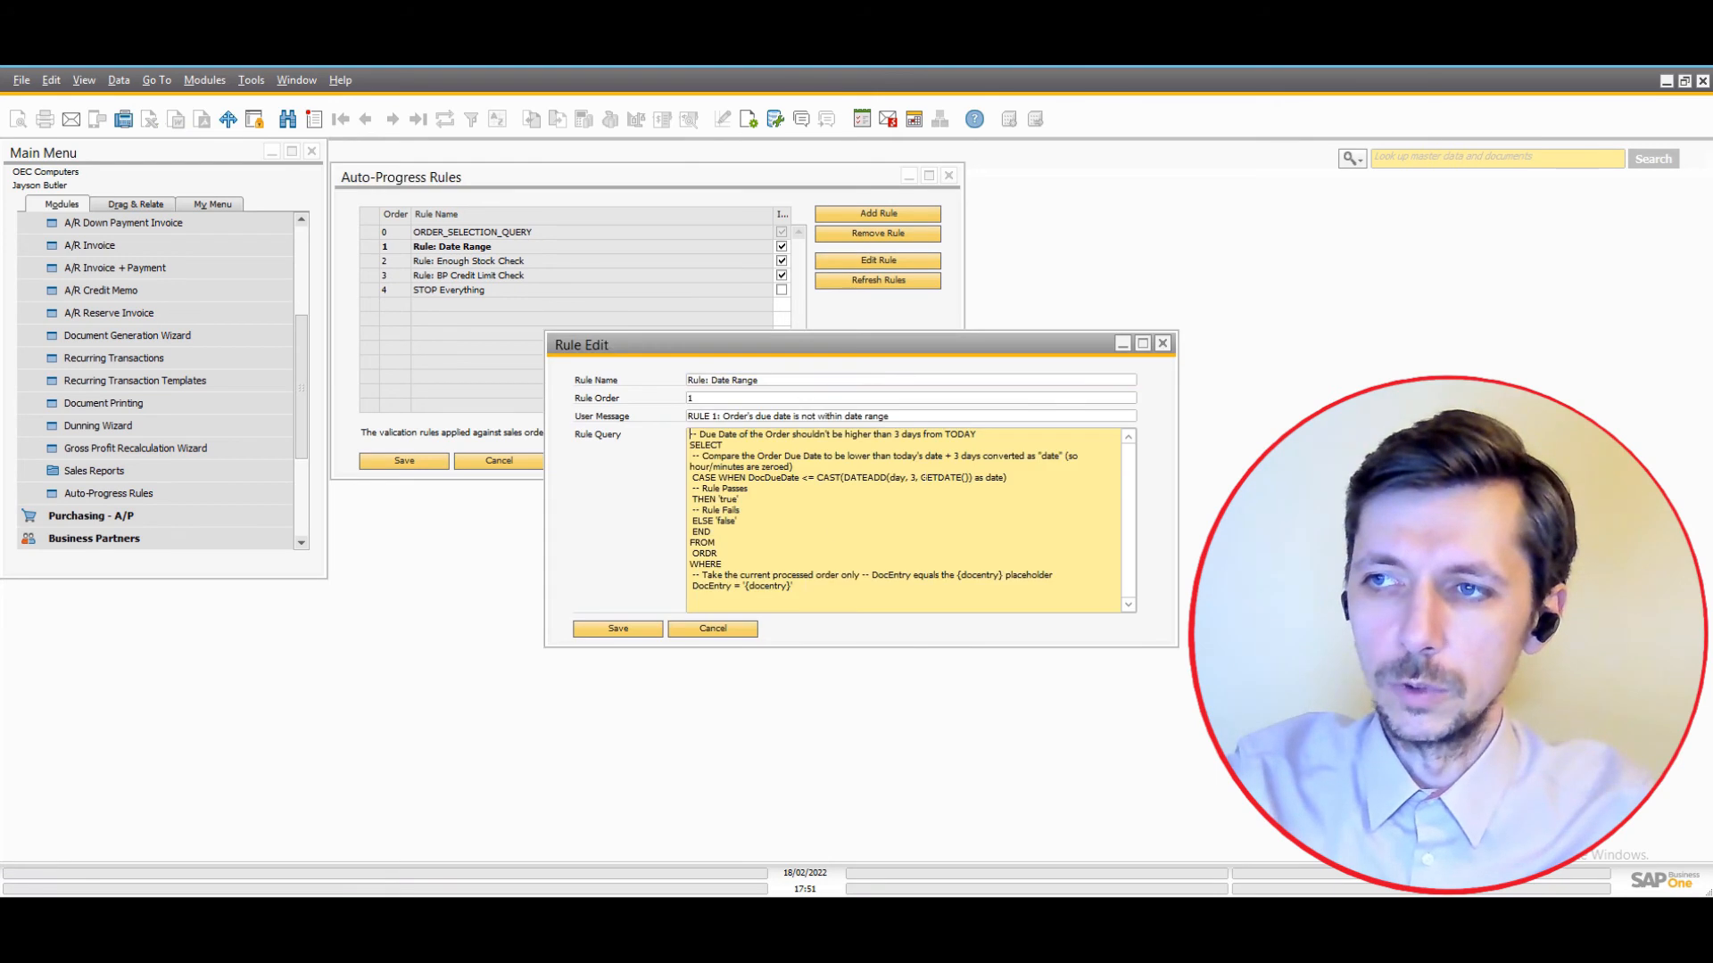
{"action": "left_click_drag", "start_coordinate": [911, 478], "coordinate": [868, 478]}
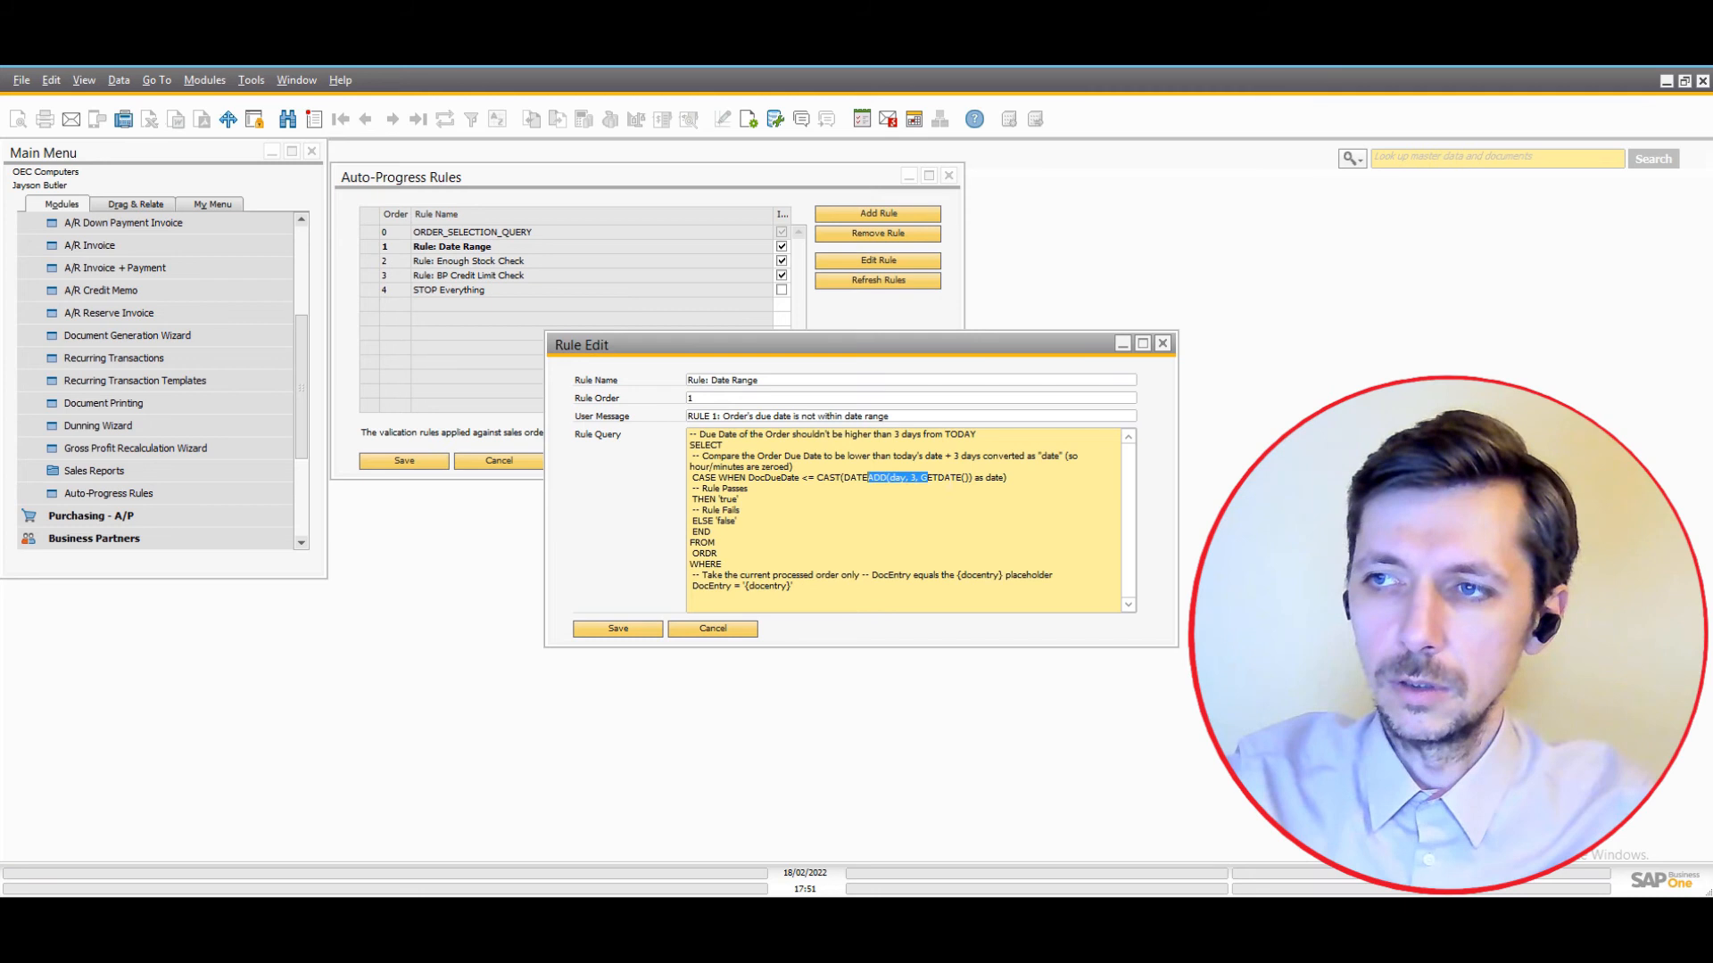
{"action": "left_click", "coordinate": [969, 478]}
{"action": "double_click", "coordinate": [969, 478]}
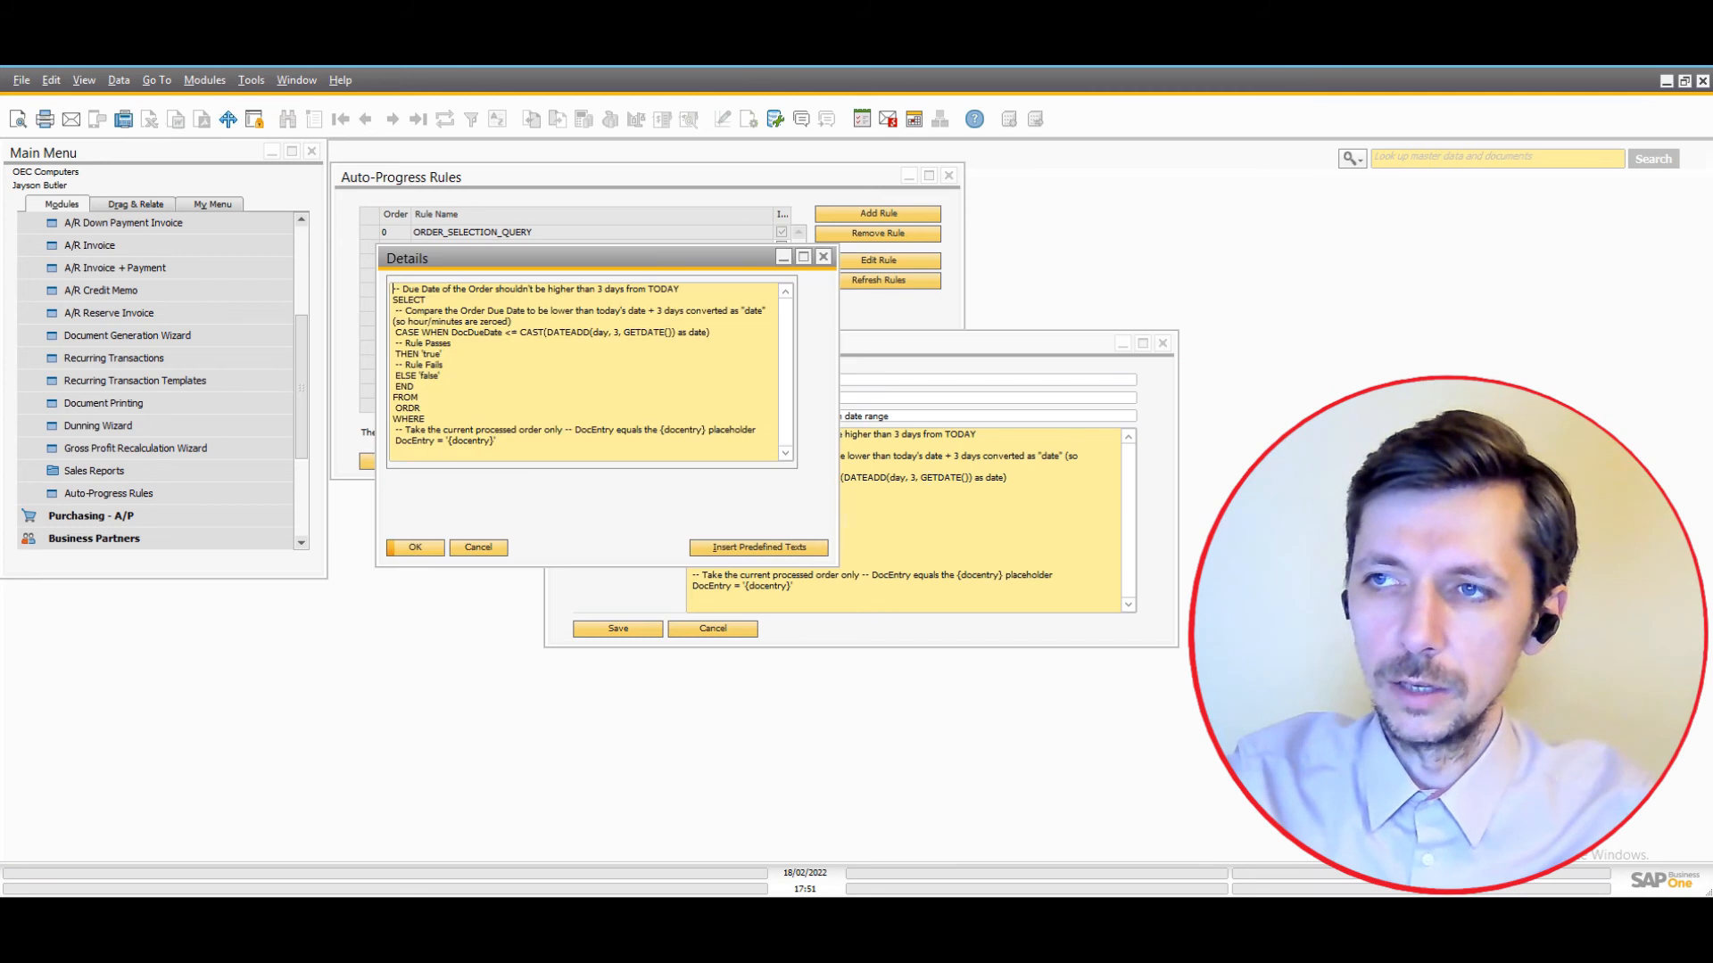
{"action": "left_click", "coordinate": [823, 257]}
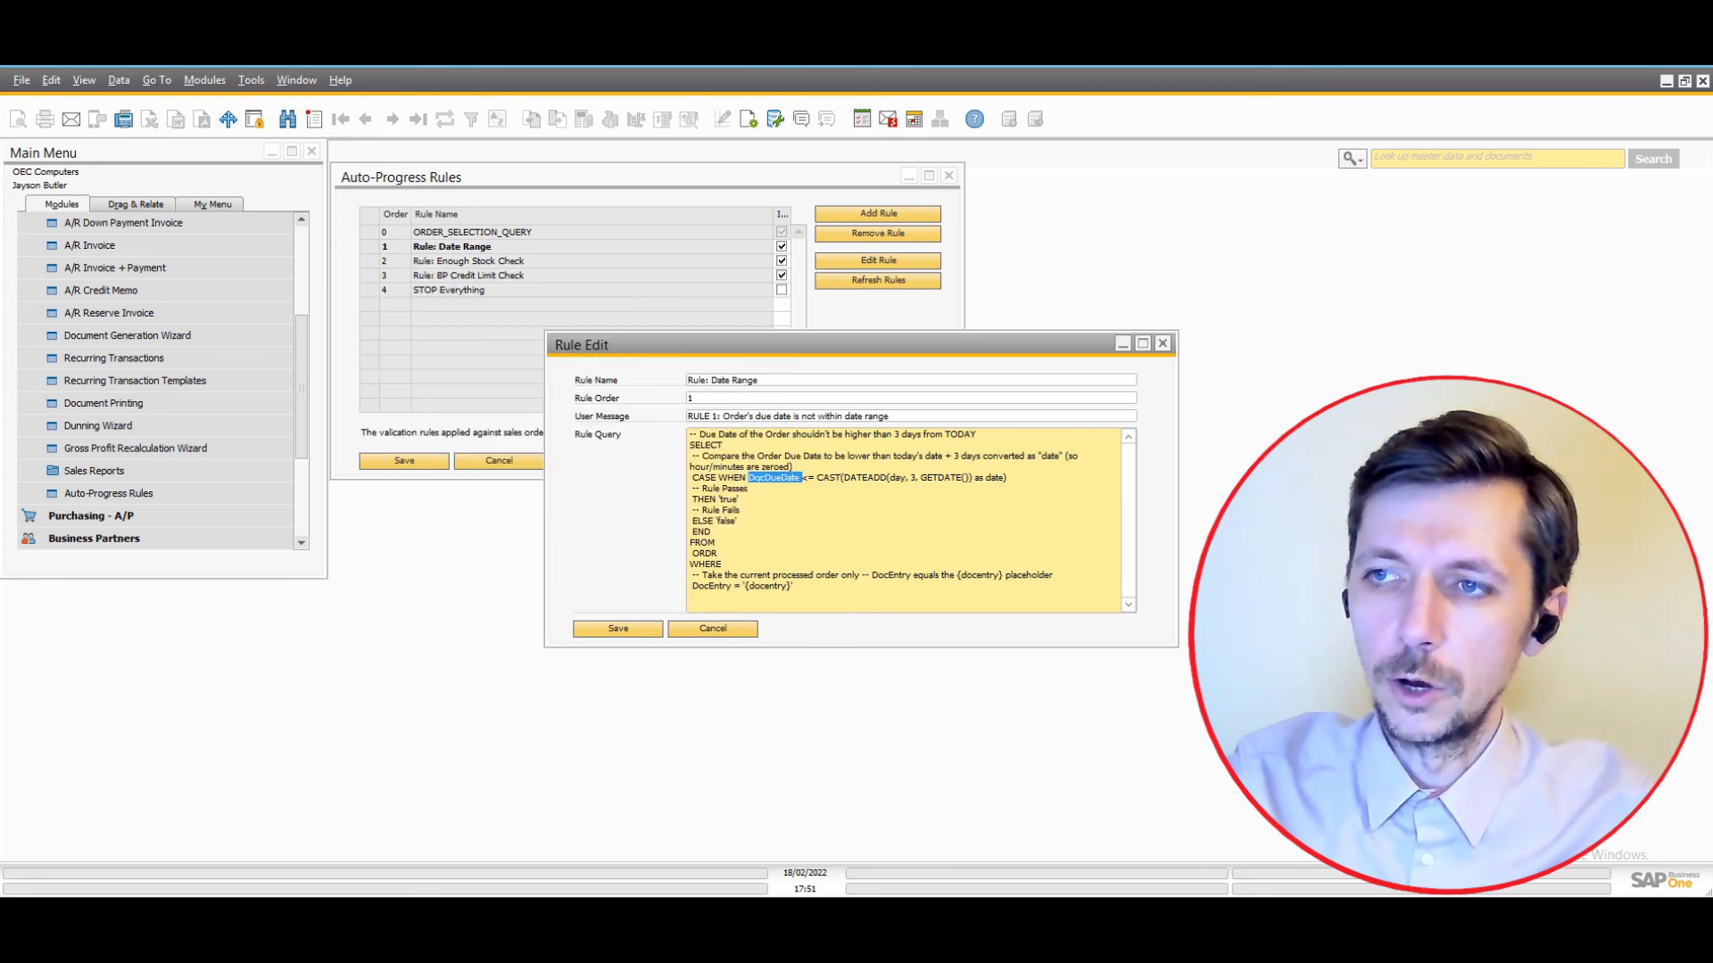
{"action": "left_click", "coordinate": [748, 489]}
{"action": "double_click", "coordinate": [748, 478]}
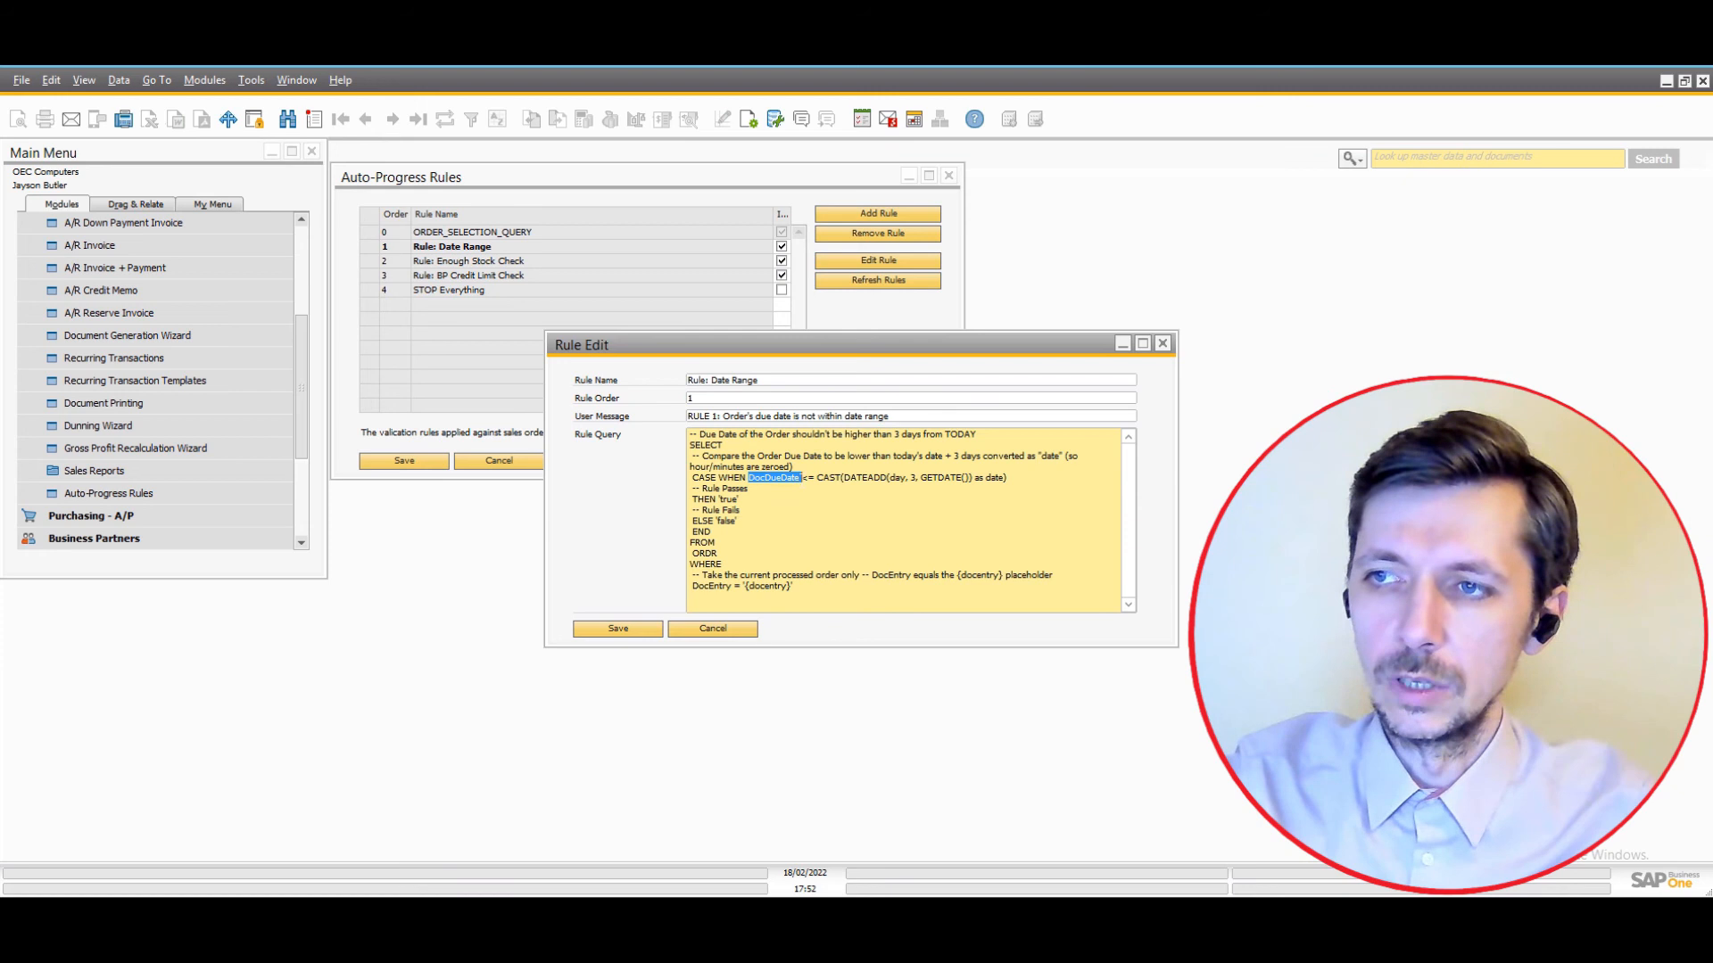
Examine the DATEADD(day, 3, GETDATE()) expression in the Date Range query, then close the rule and the rules list without saving.
{"action": "left_click_drag", "start_coordinate": [843, 478], "coordinate": [973, 478]}
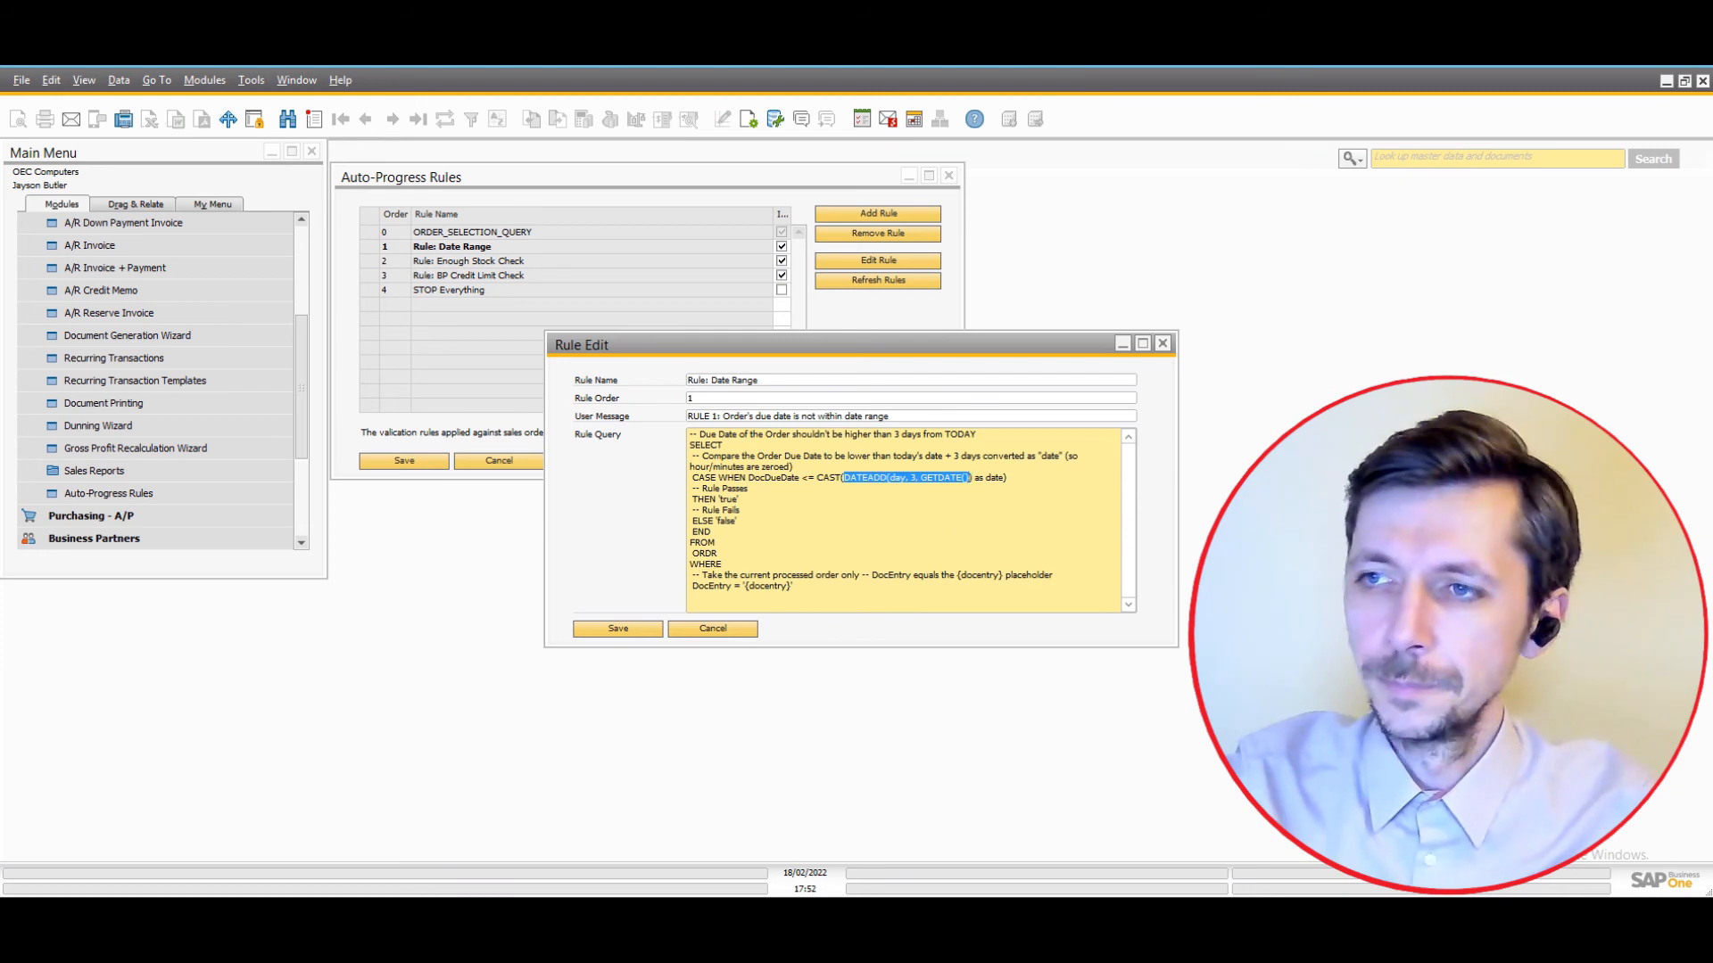
{"action": "left_click", "coordinate": [934, 507]}
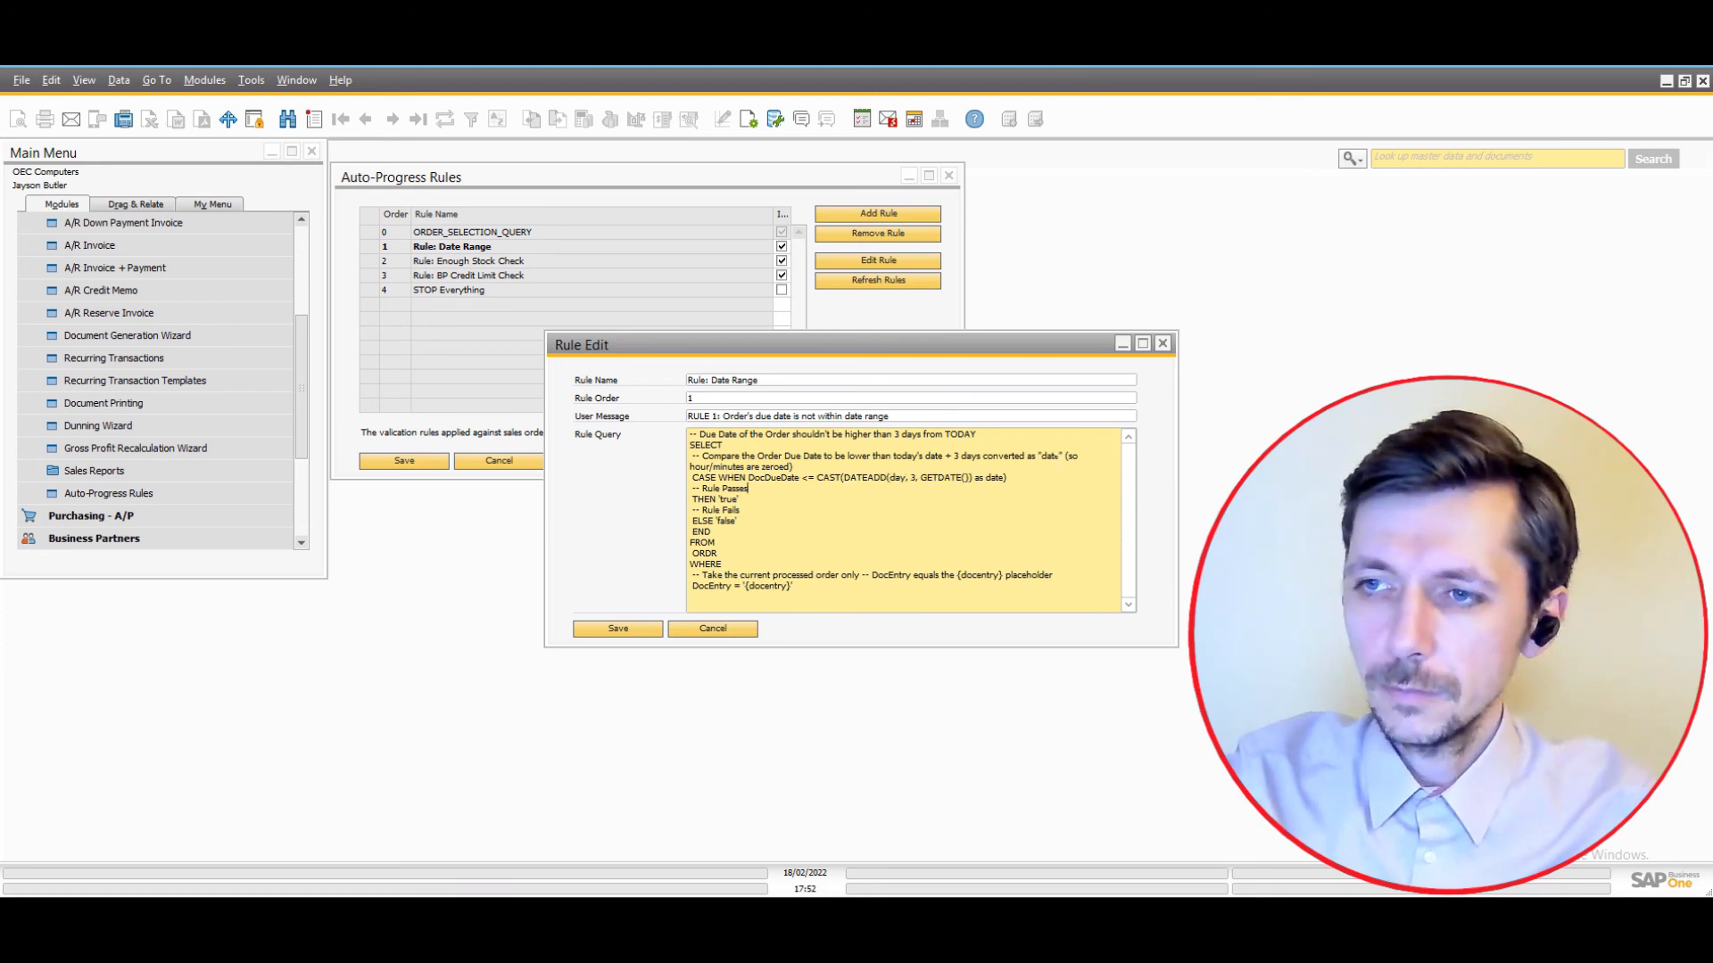
{"action": "left_click", "coordinate": [712, 628]}
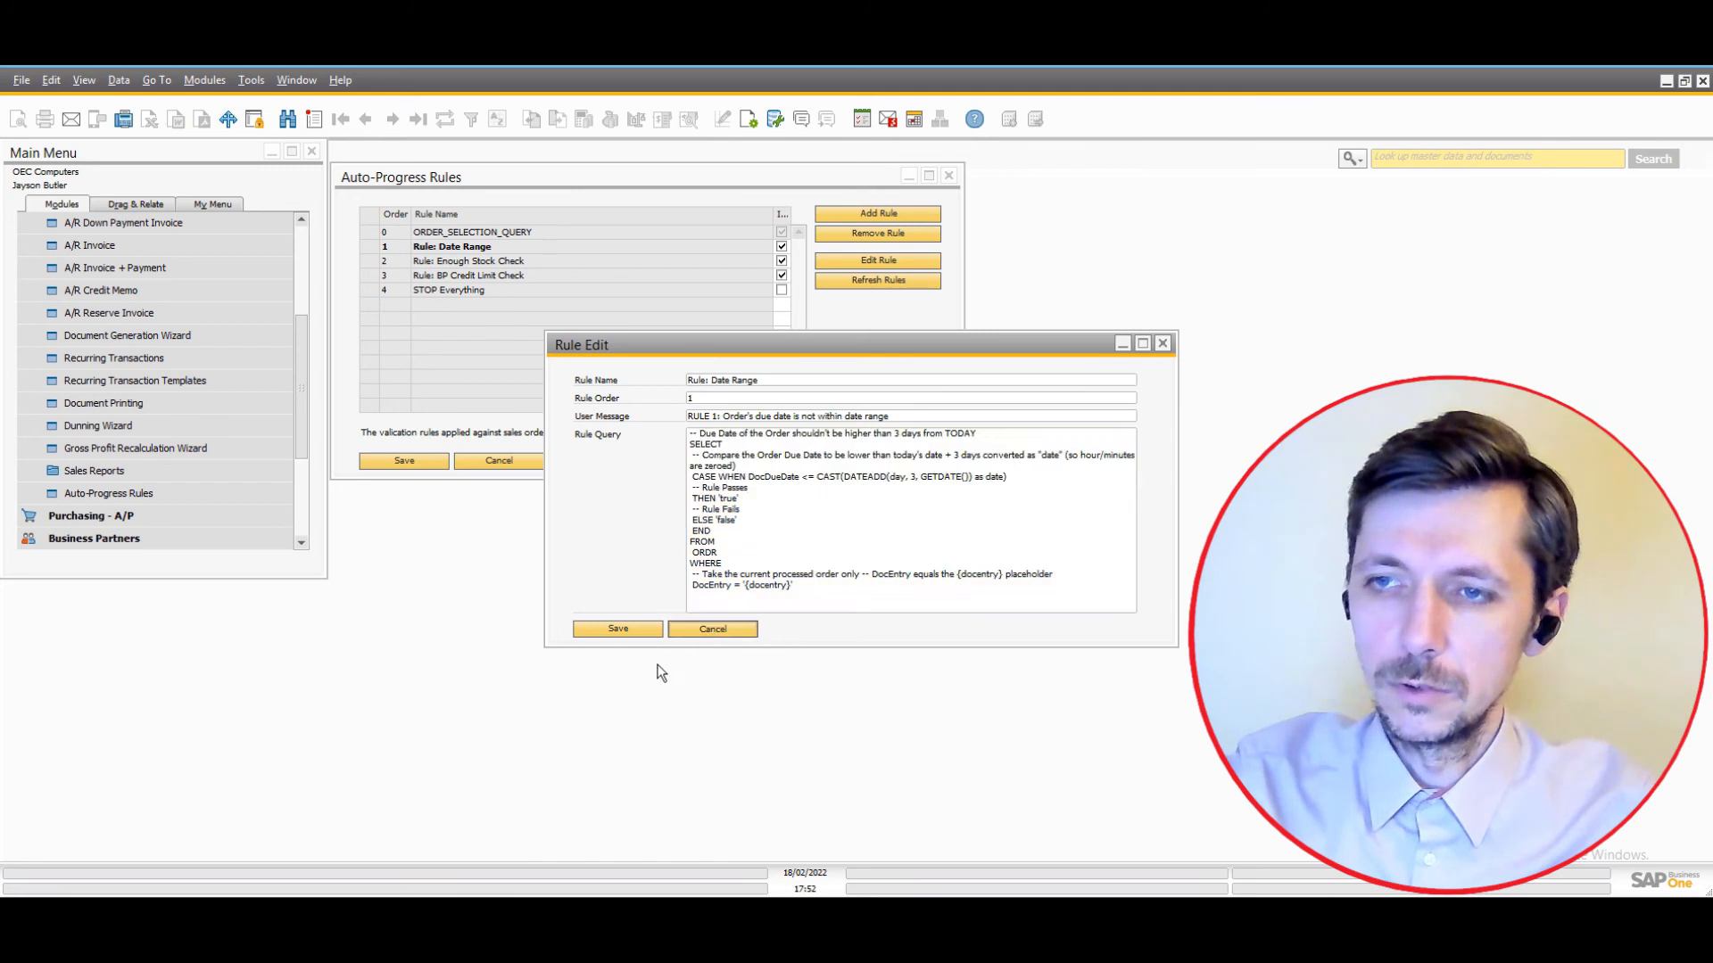
{"action": "left_click", "coordinate": [948, 175]}
{"action": "scroll", "coordinate": [196, 327], "scroll_direction": "up", "scroll_amount": 3}
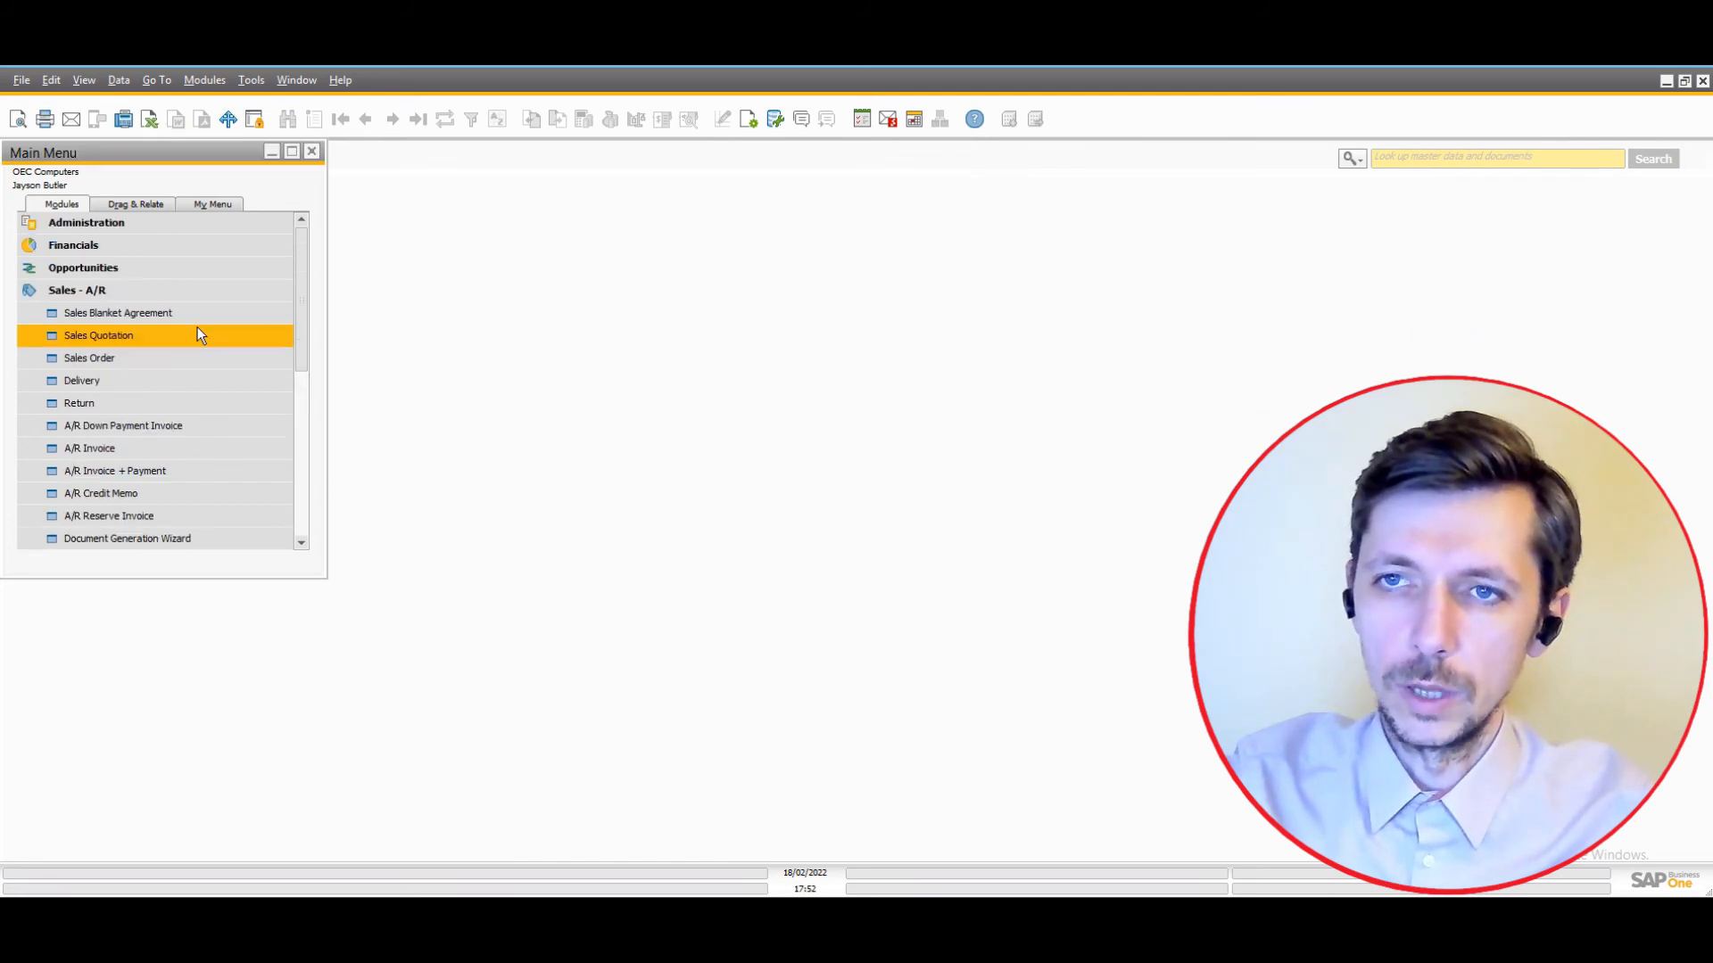
{"action": "left_click", "coordinate": [125, 291]}
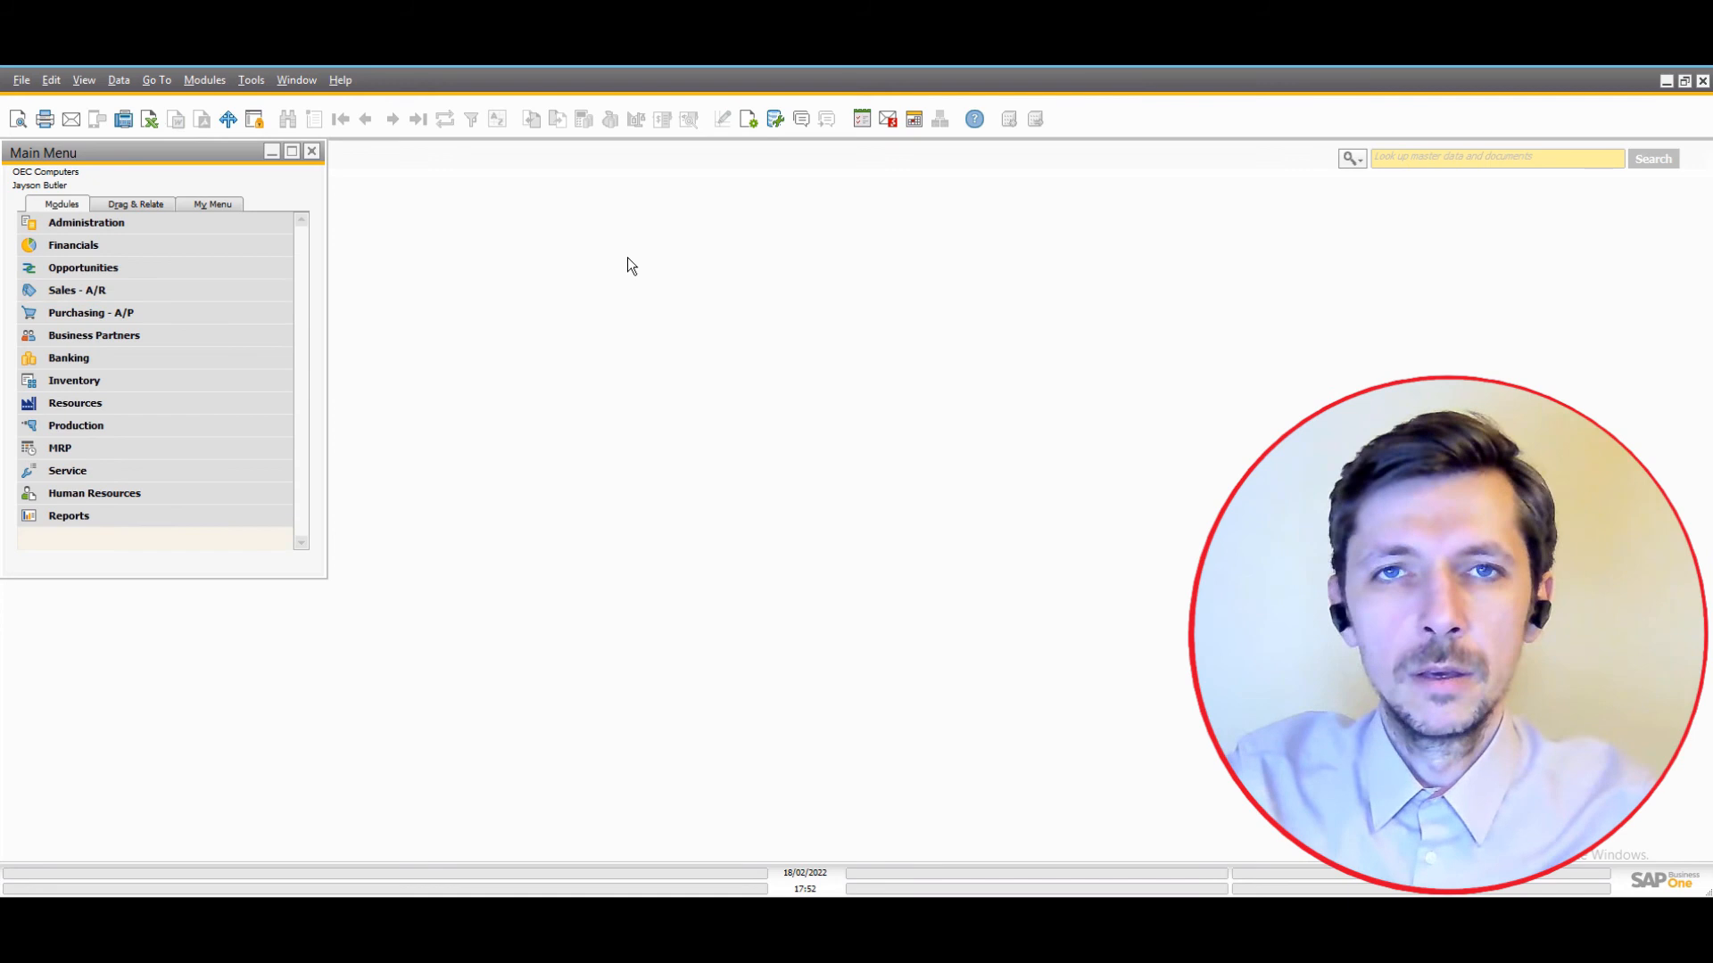
Create a new sales order for the customer Maxi-Teq with delivery date 19/02/2022.
{"action": "left_click", "coordinate": [162, 287]}
{"action": "left_click", "coordinate": [194, 295]}
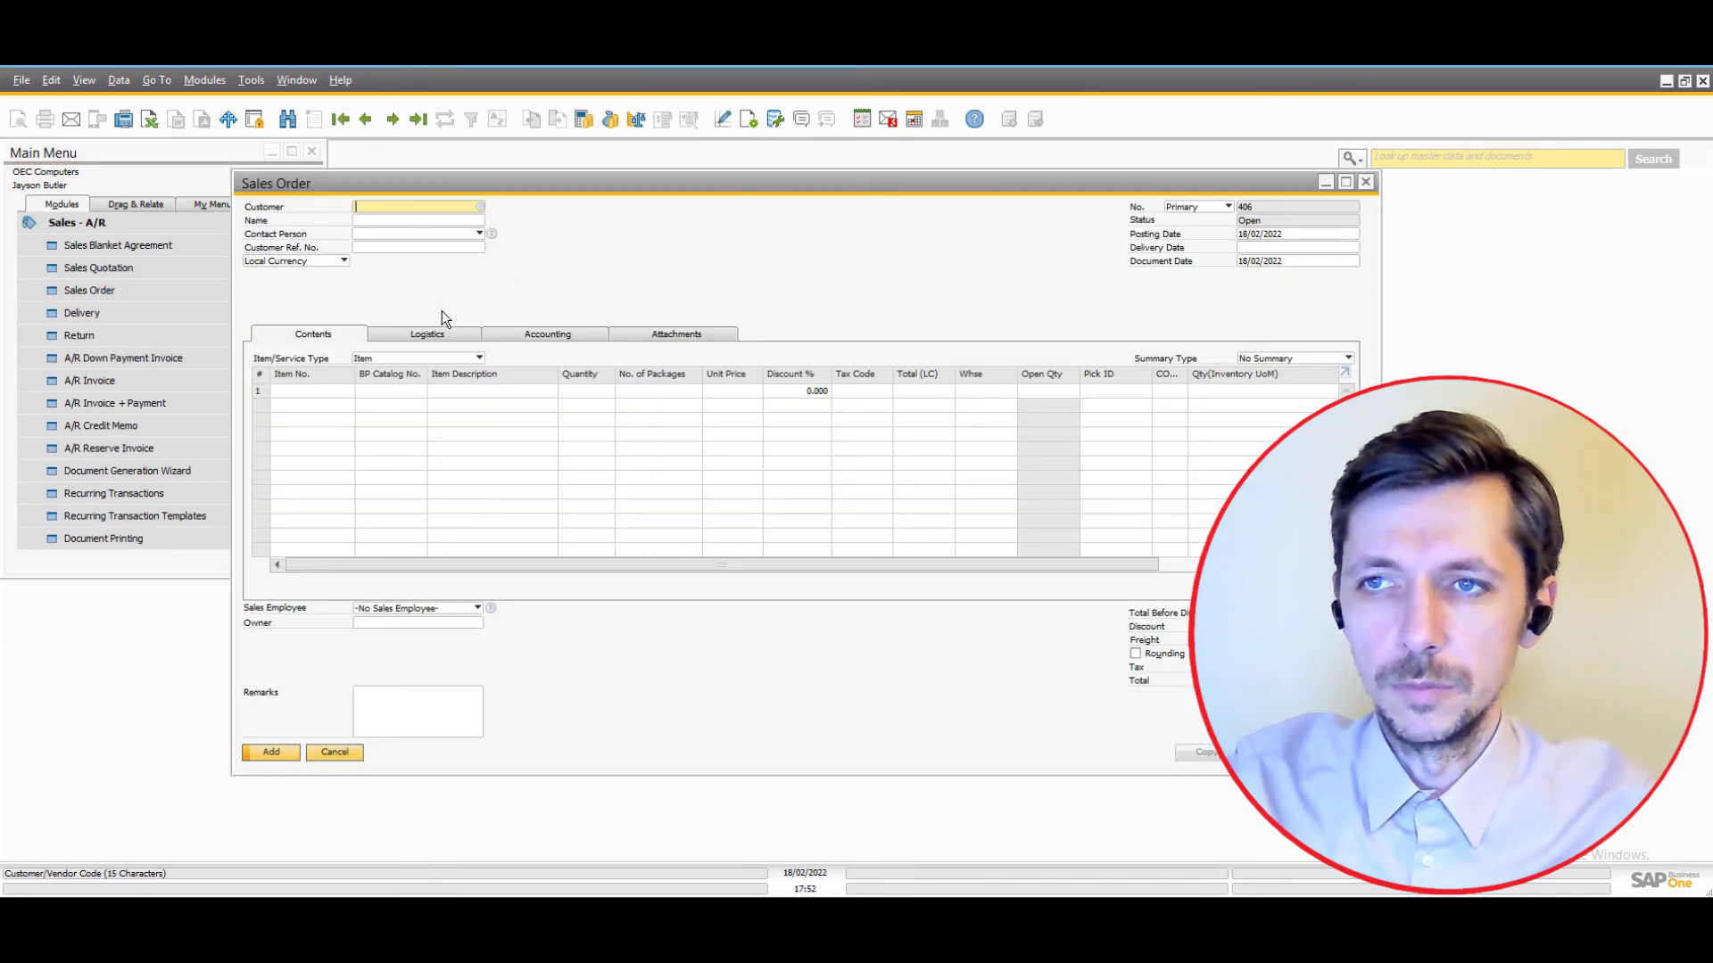
{"action": "type", "text": "c200"}
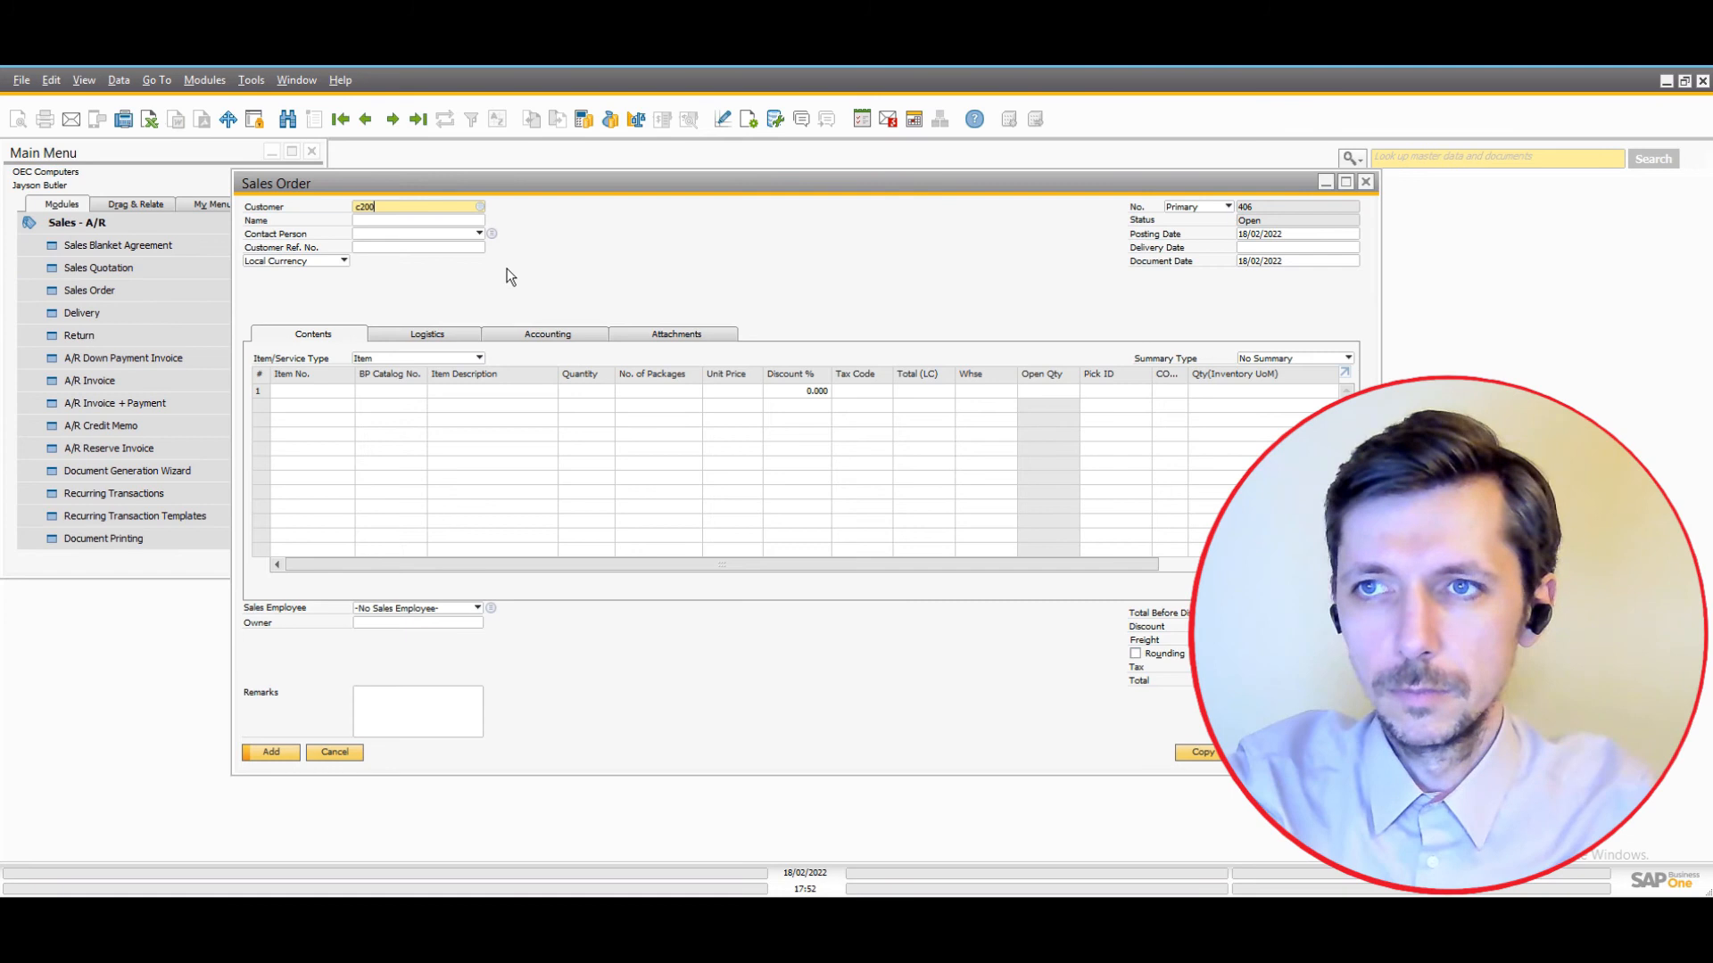
{"action": "key", "text": "Tab"}
{"action": "left_click", "coordinate": [1240, 249]}
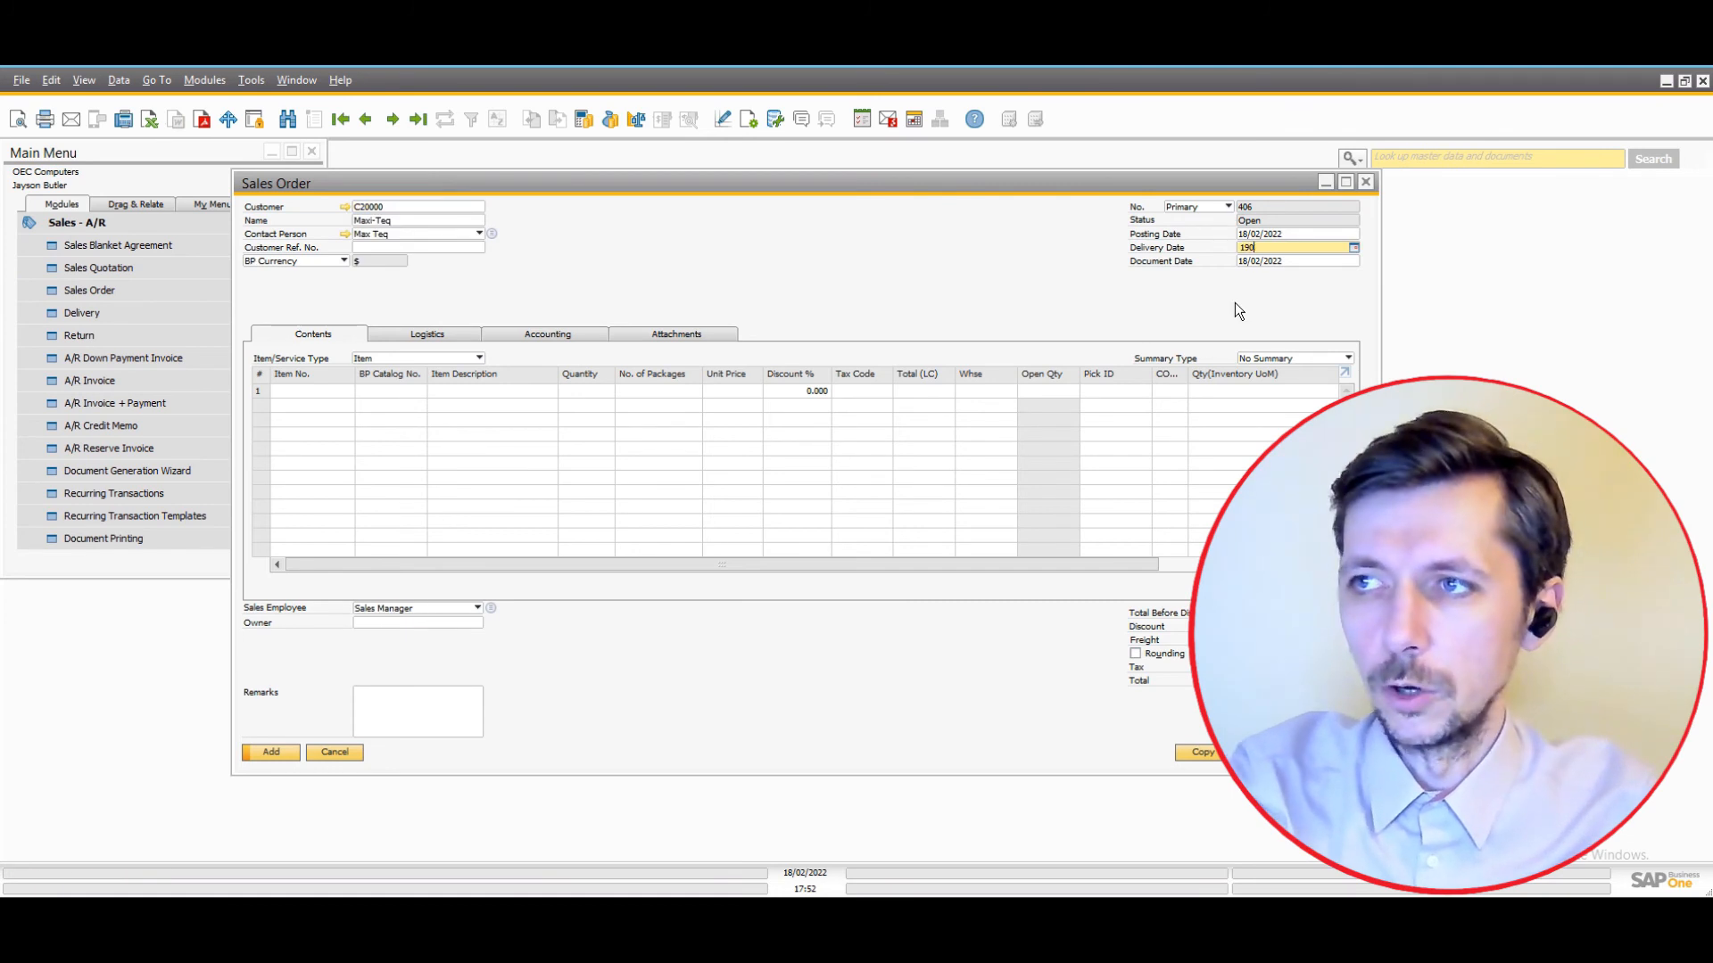
{"action": "type", "text": "190222"}
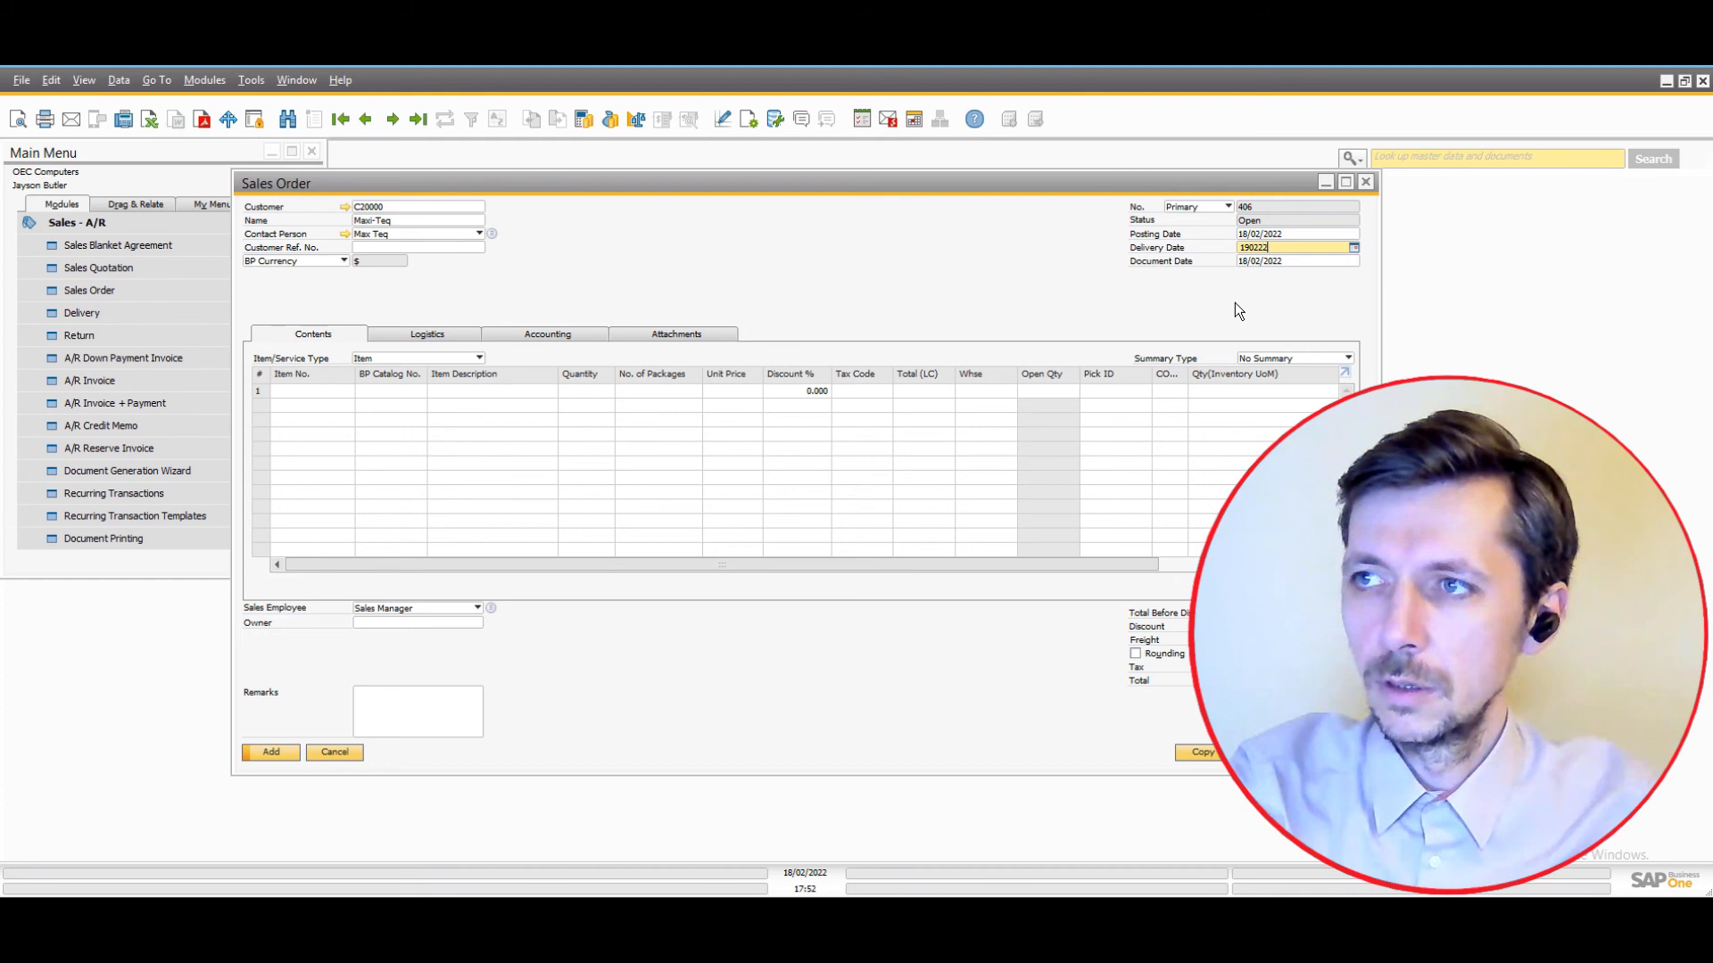
{"action": "key", "text": "Tab"}
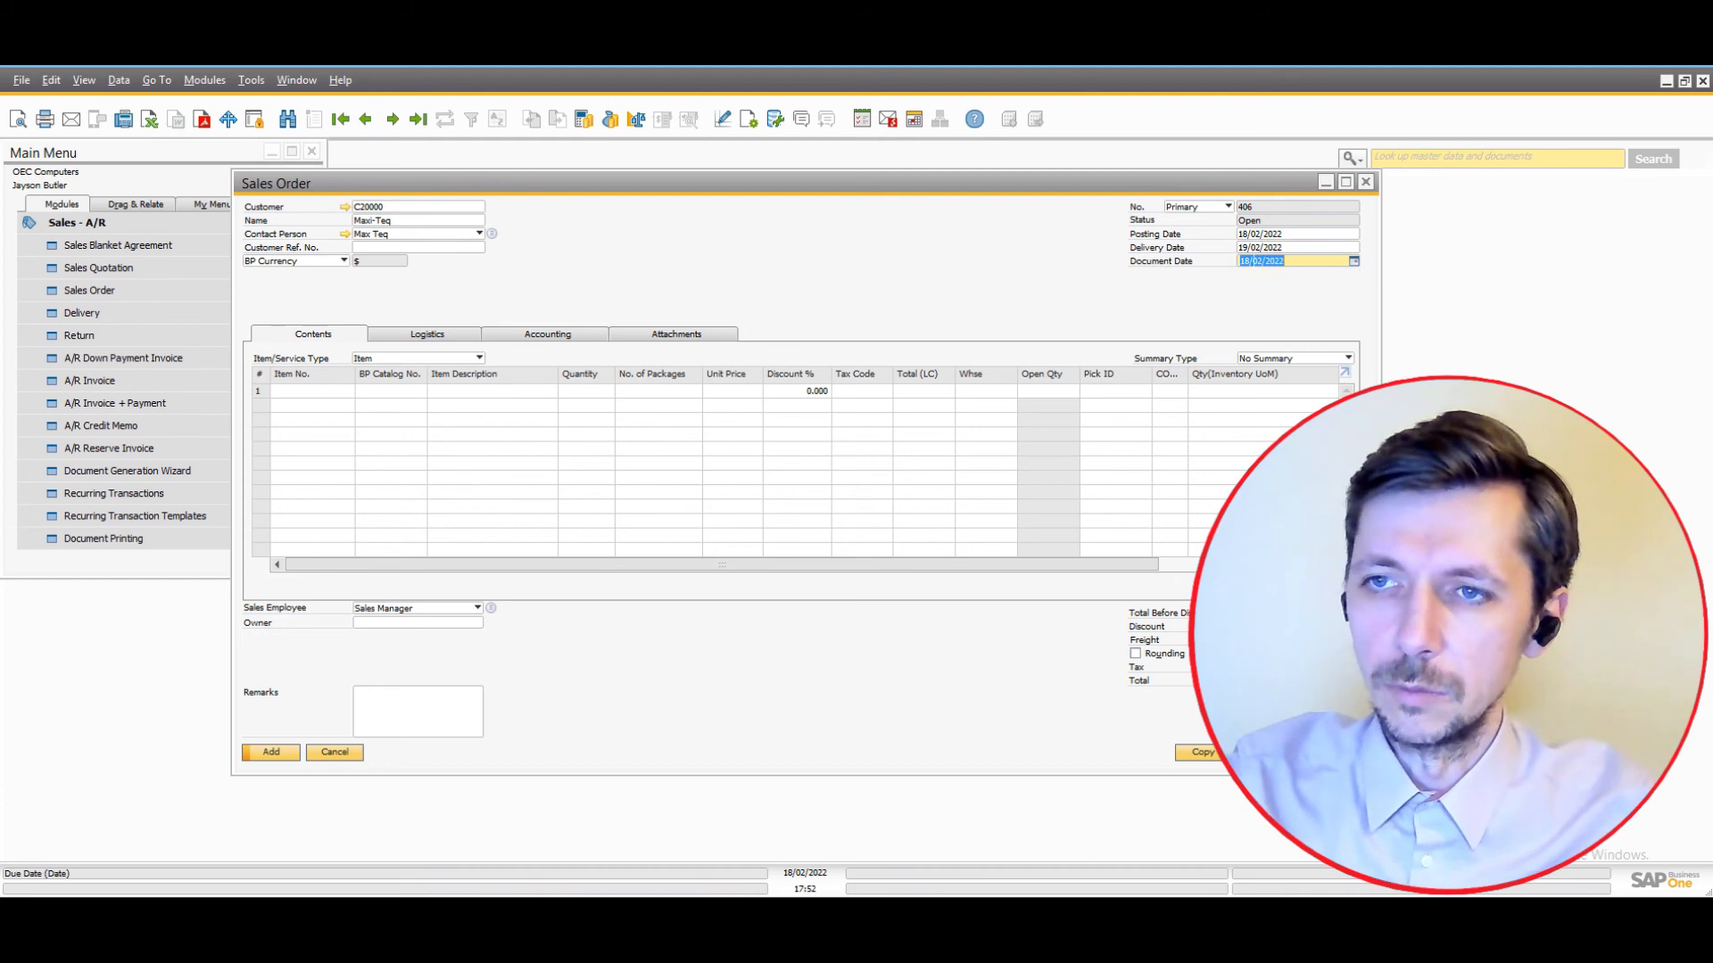
Enter item A00001 with quantity 2 from warehouse TEST1 on the first order row and add the sales order.
{"action": "left_click", "coordinate": [330, 390]}
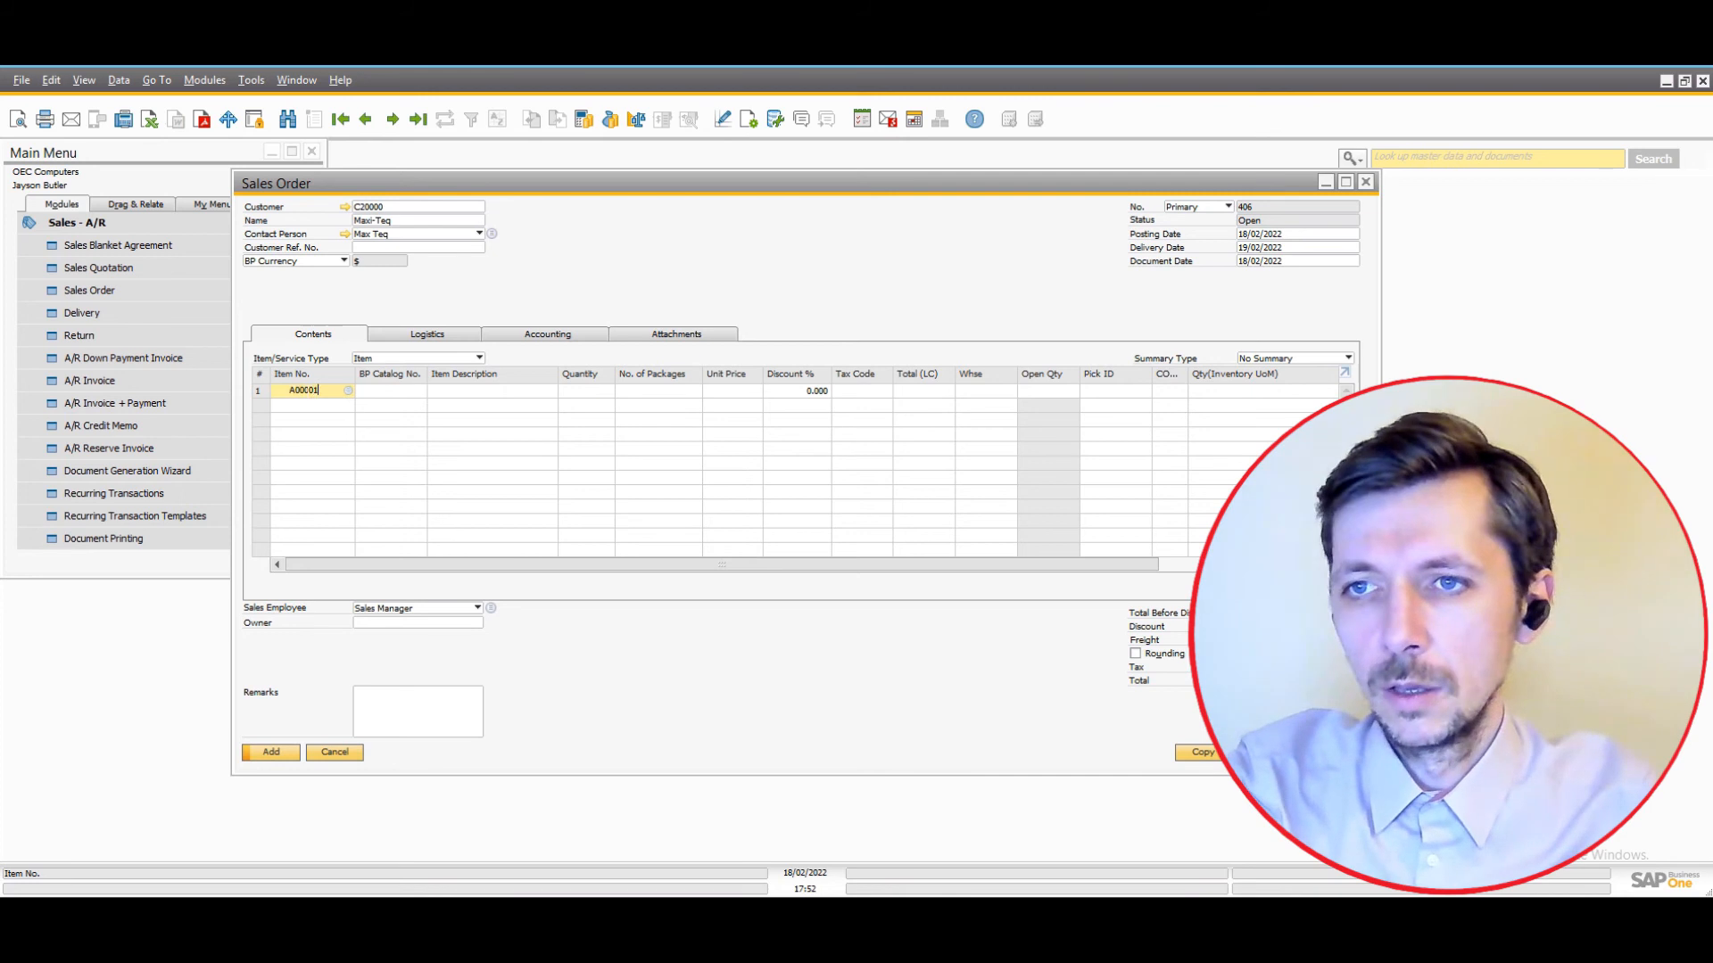
{"action": "key", "text": "Tab"}
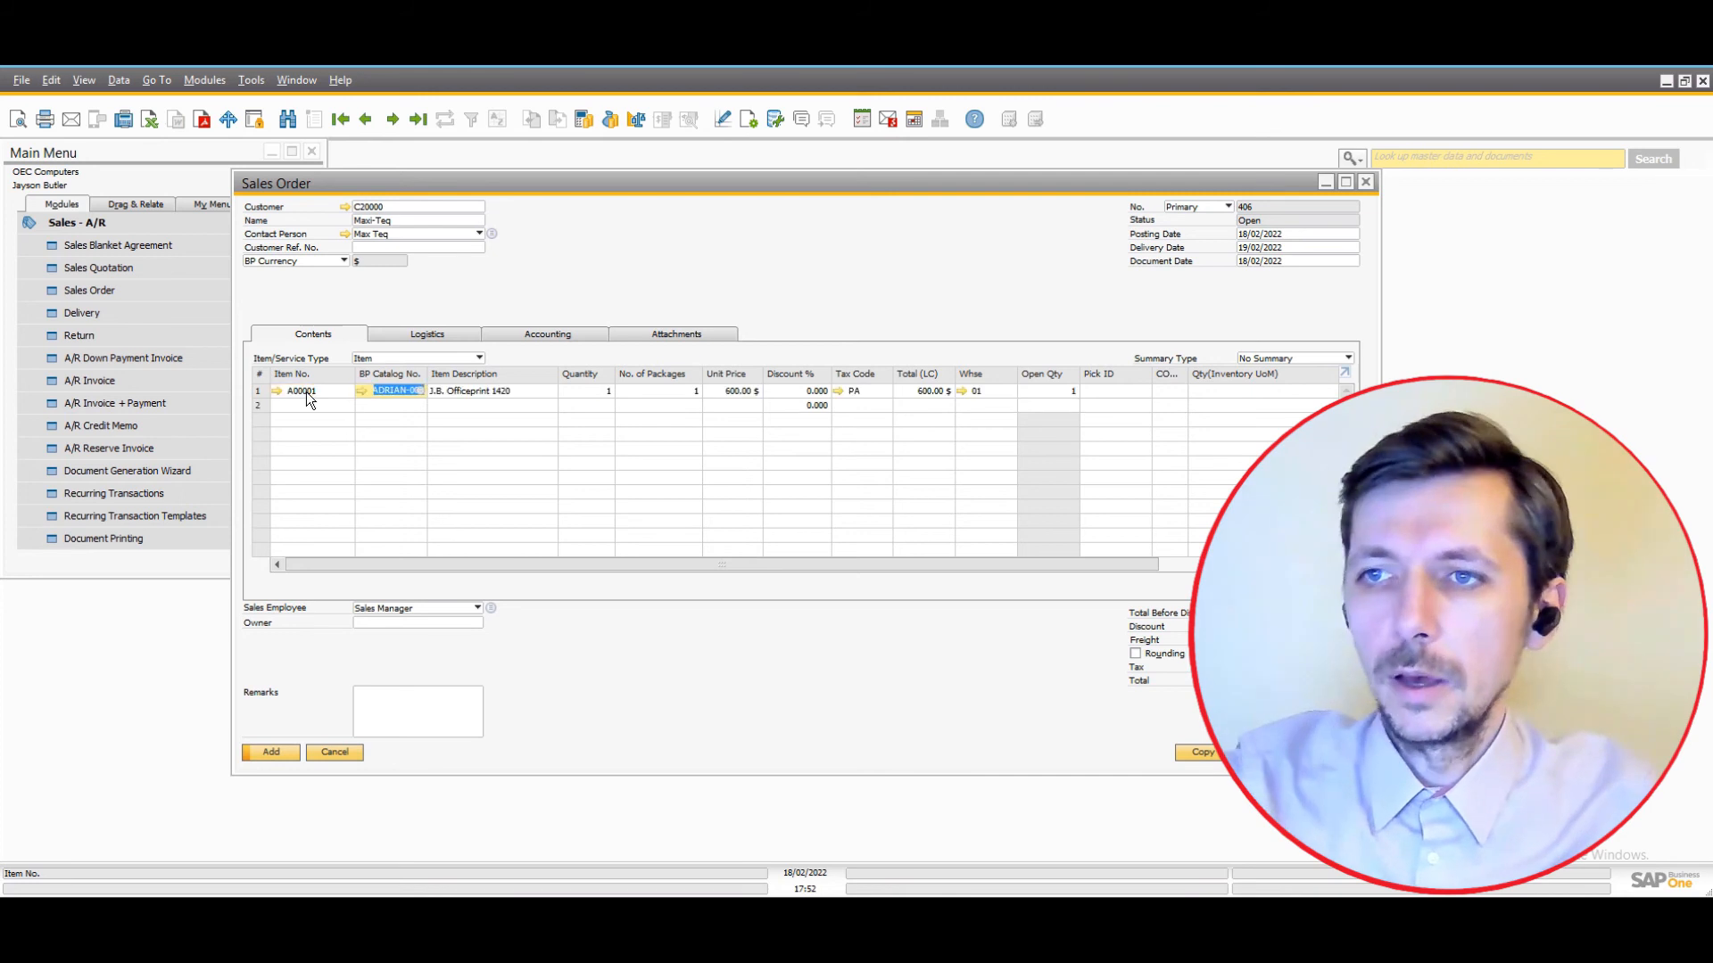
{"action": "left_click", "coordinate": [977, 387]}
{"action": "type", "text": "test1"}
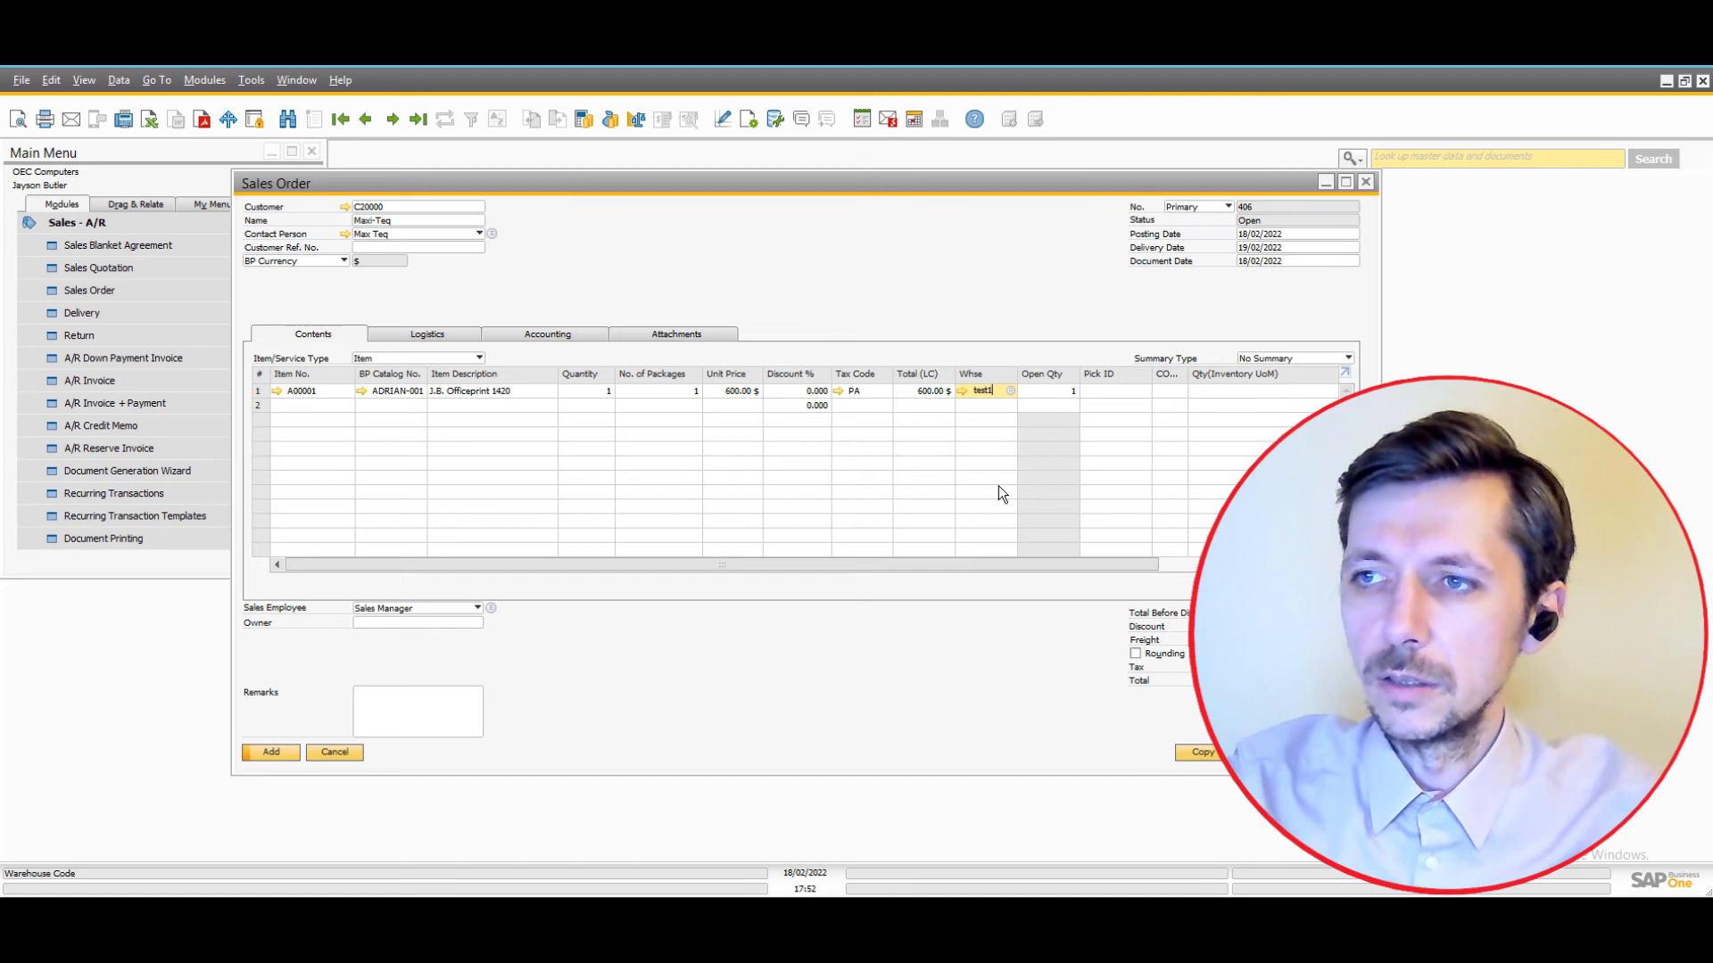
{"action": "left_click", "coordinate": [596, 391]}
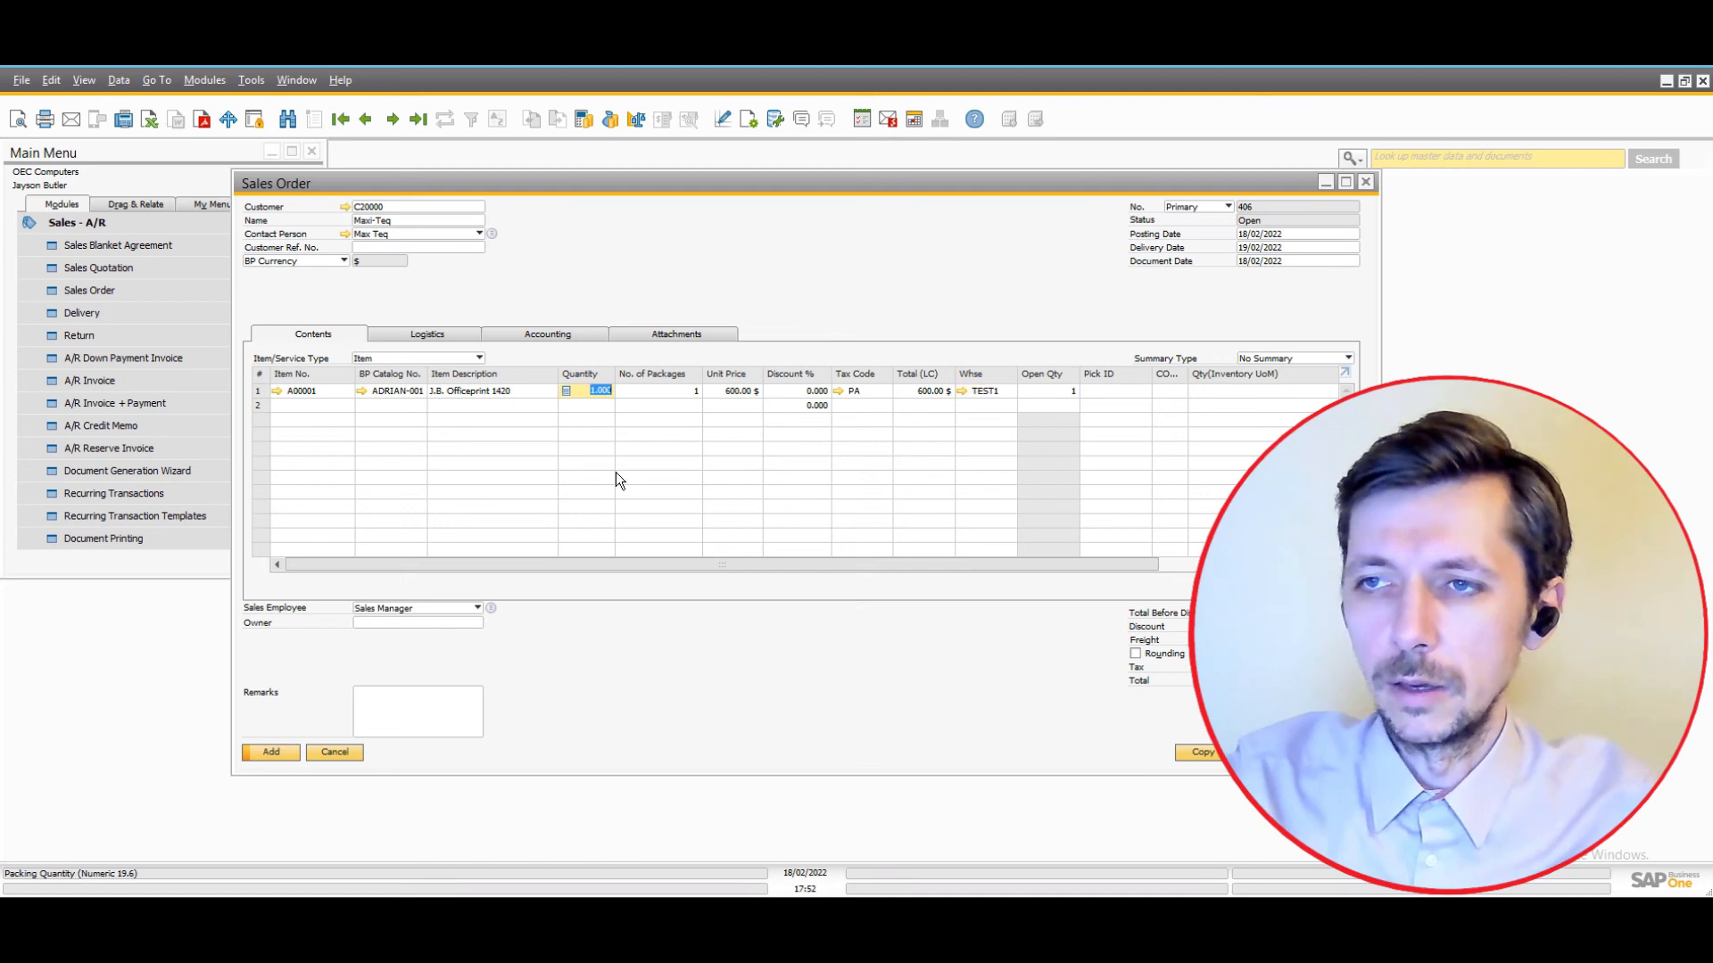
{"action": "type", "text": "2"}
{"action": "key", "text": "Tab"}
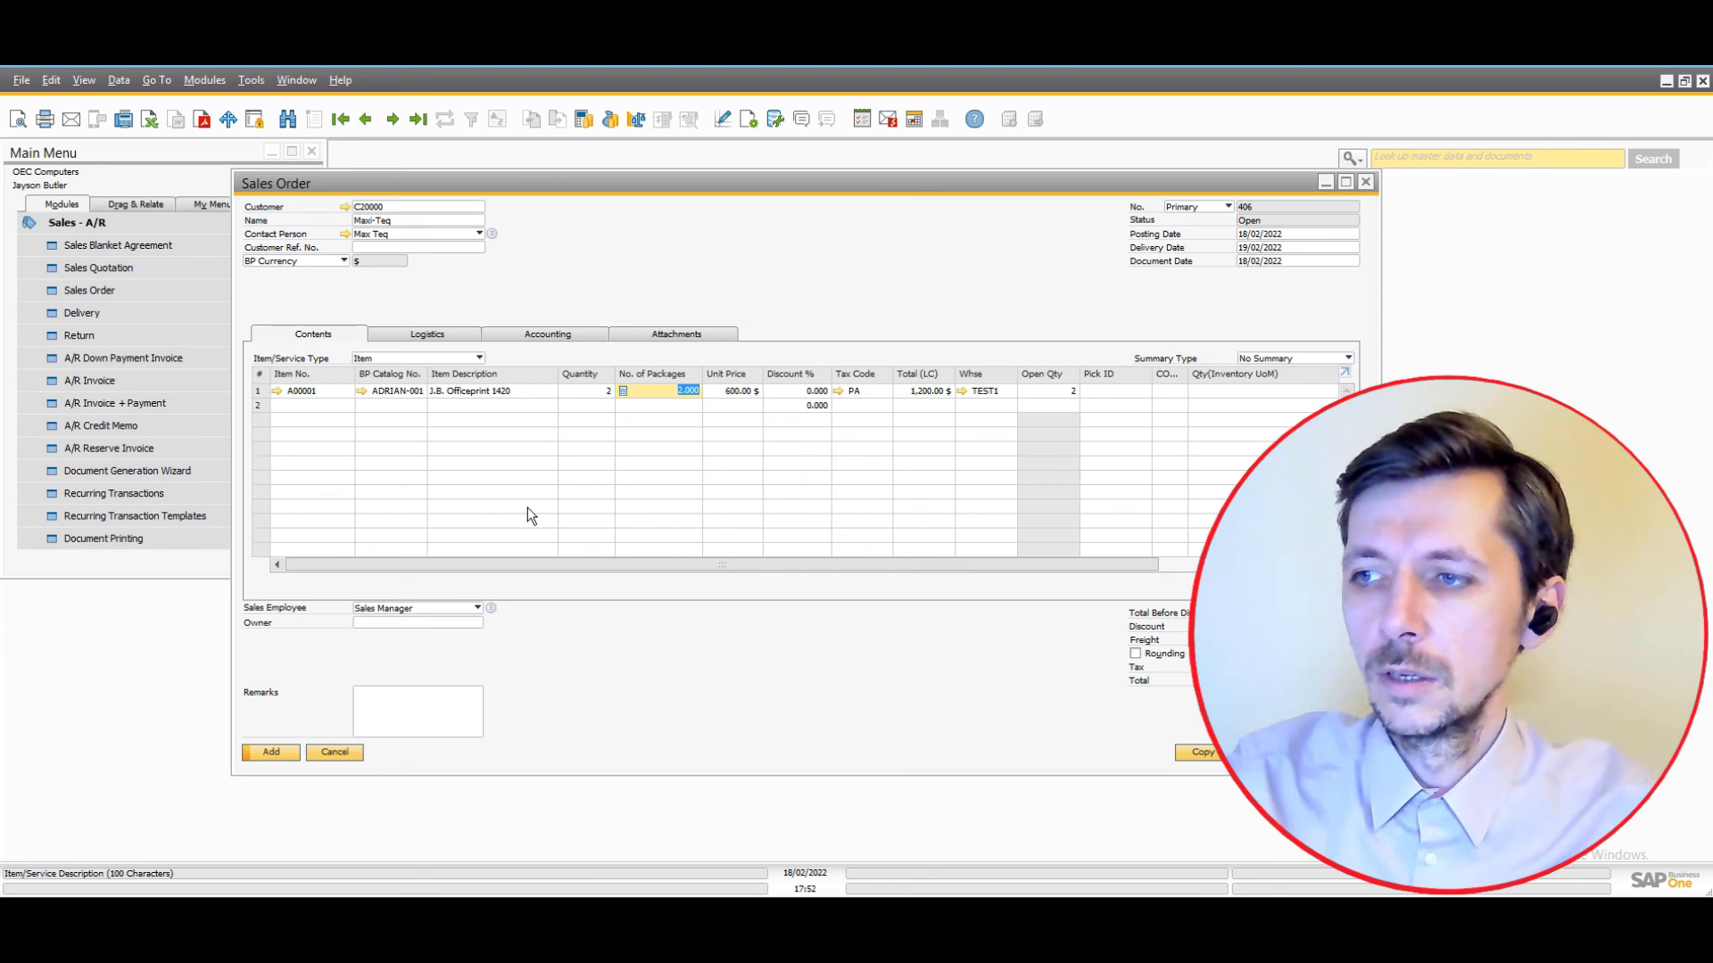
{"action": "left_click", "coordinate": [270, 754]}
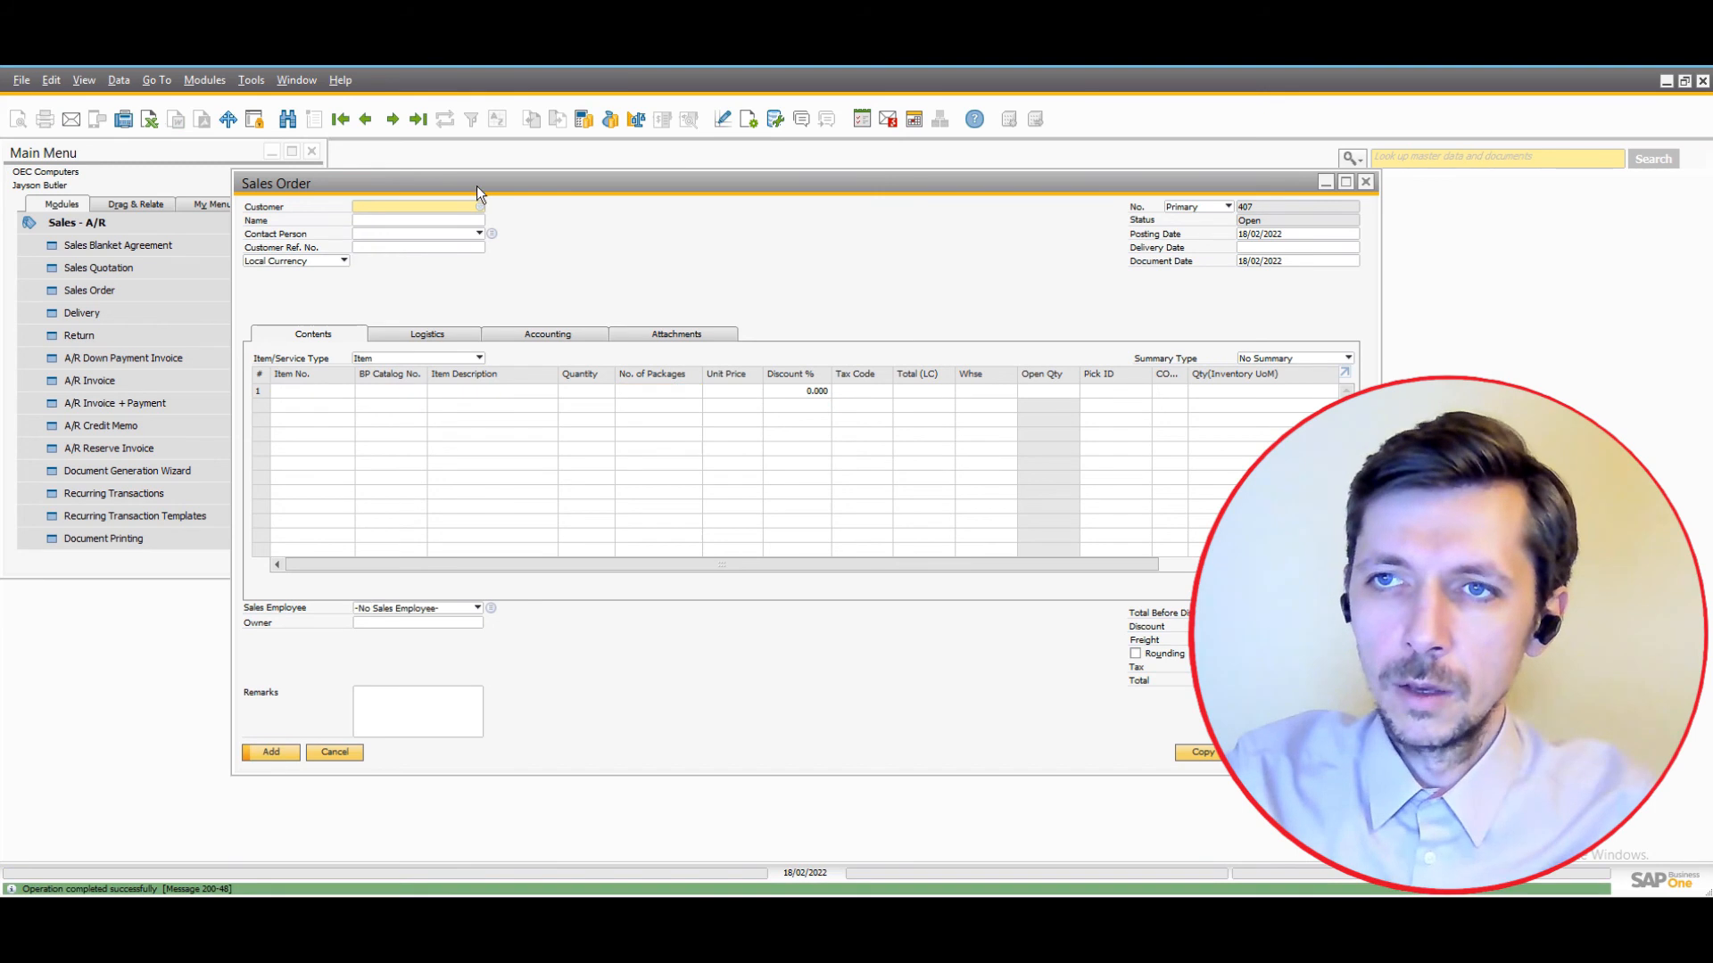
Reopen the newly added sales order and move its window aside to make room for another window.
{"action": "left_click_drag", "start_coordinate": [480, 187], "coordinate": [432, 182]}
{"action": "left_click", "coordinate": [419, 118]}
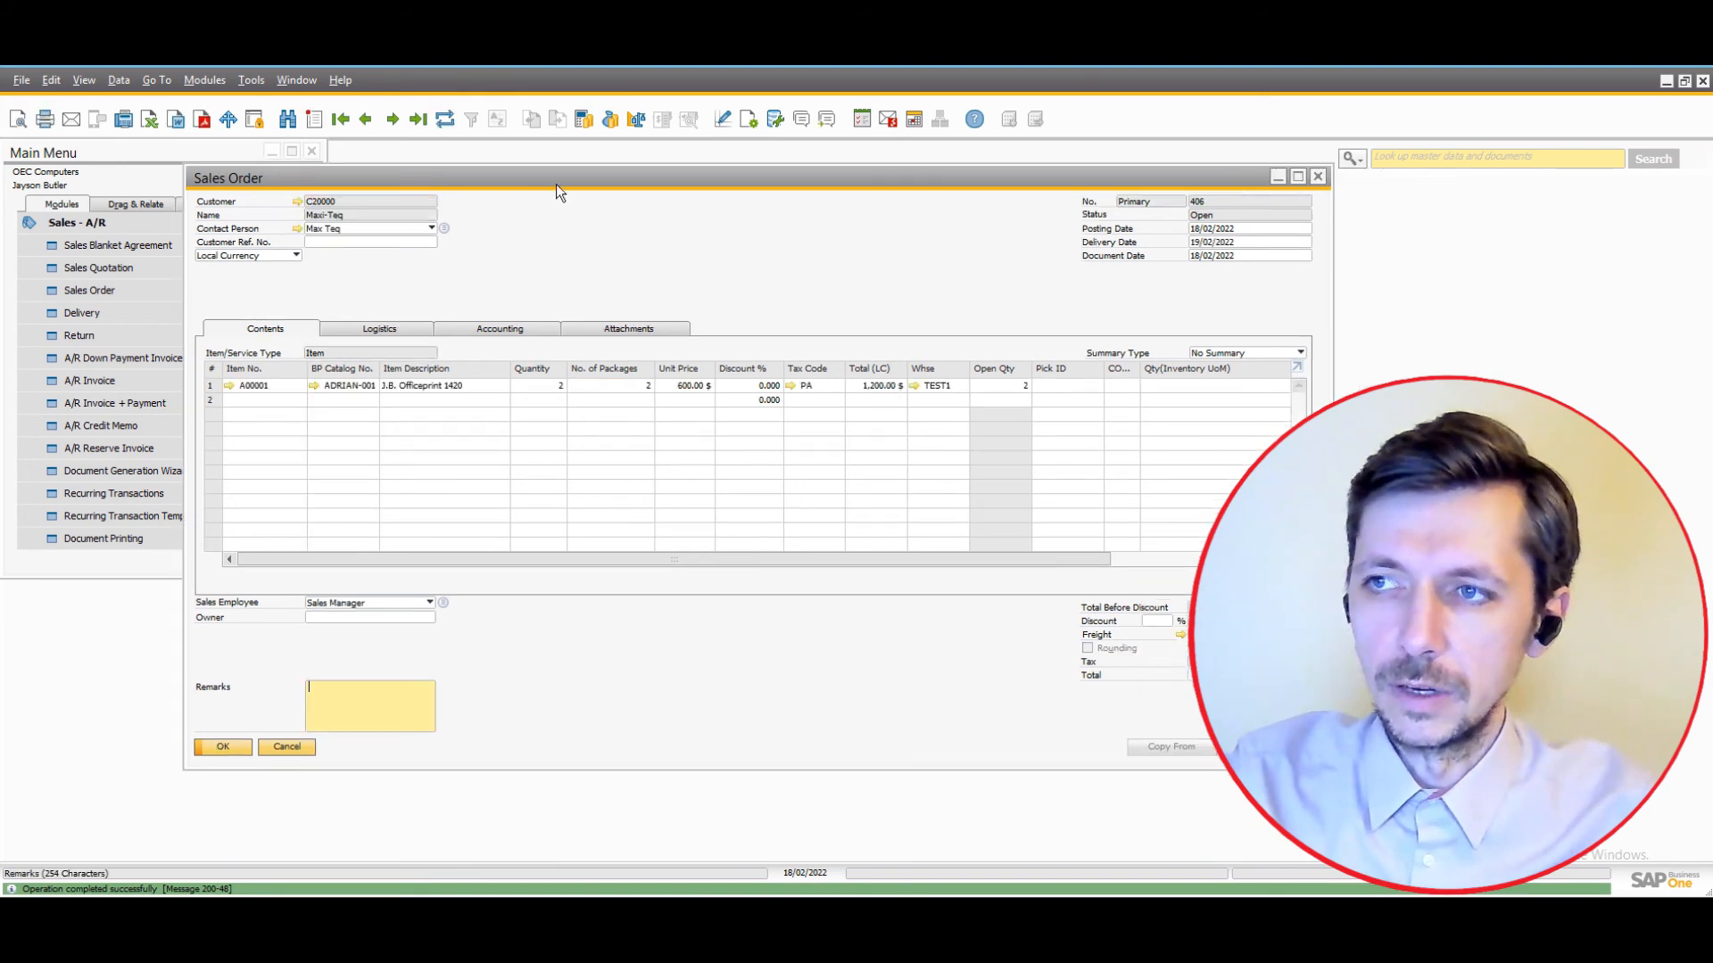
{"action": "left_click_drag", "start_coordinate": [554, 173], "coordinate": [387, 170]}
Run the "SERVICE - TODAY's Auto-Progressed Orders (Success)" query from the General category, then put the Query Manager away.
{"action": "left_click", "coordinate": [250, 80]}
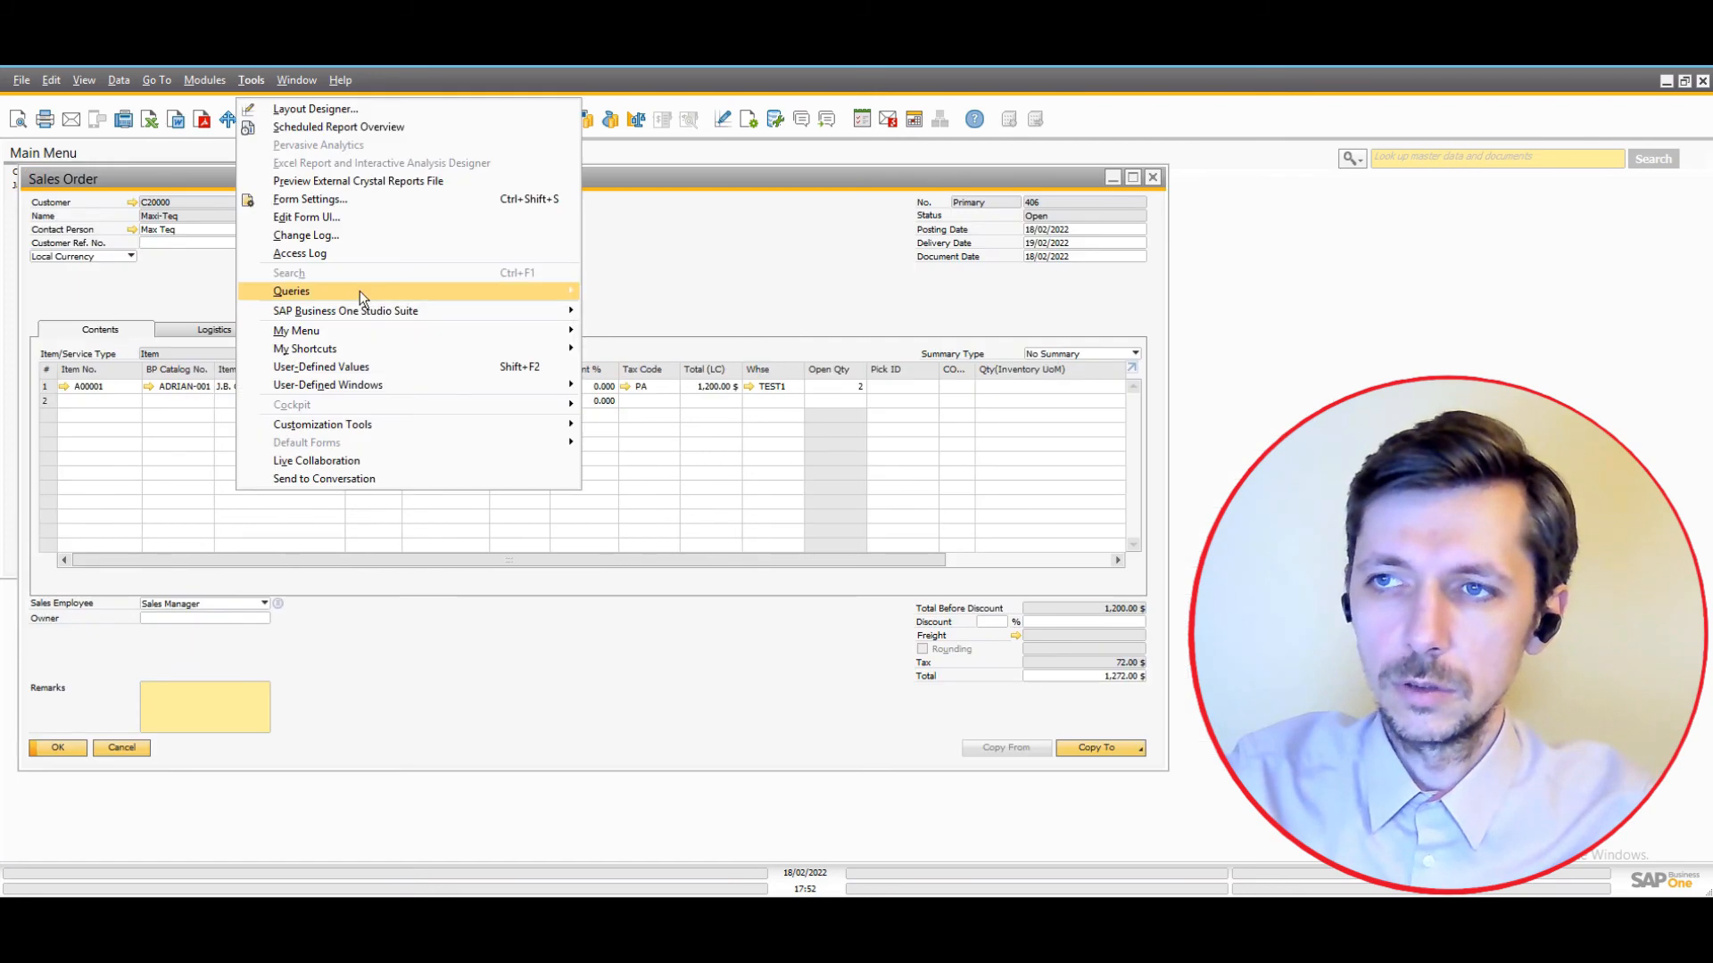
{"action": "mouse_move", "coordinate": [361, 290]}
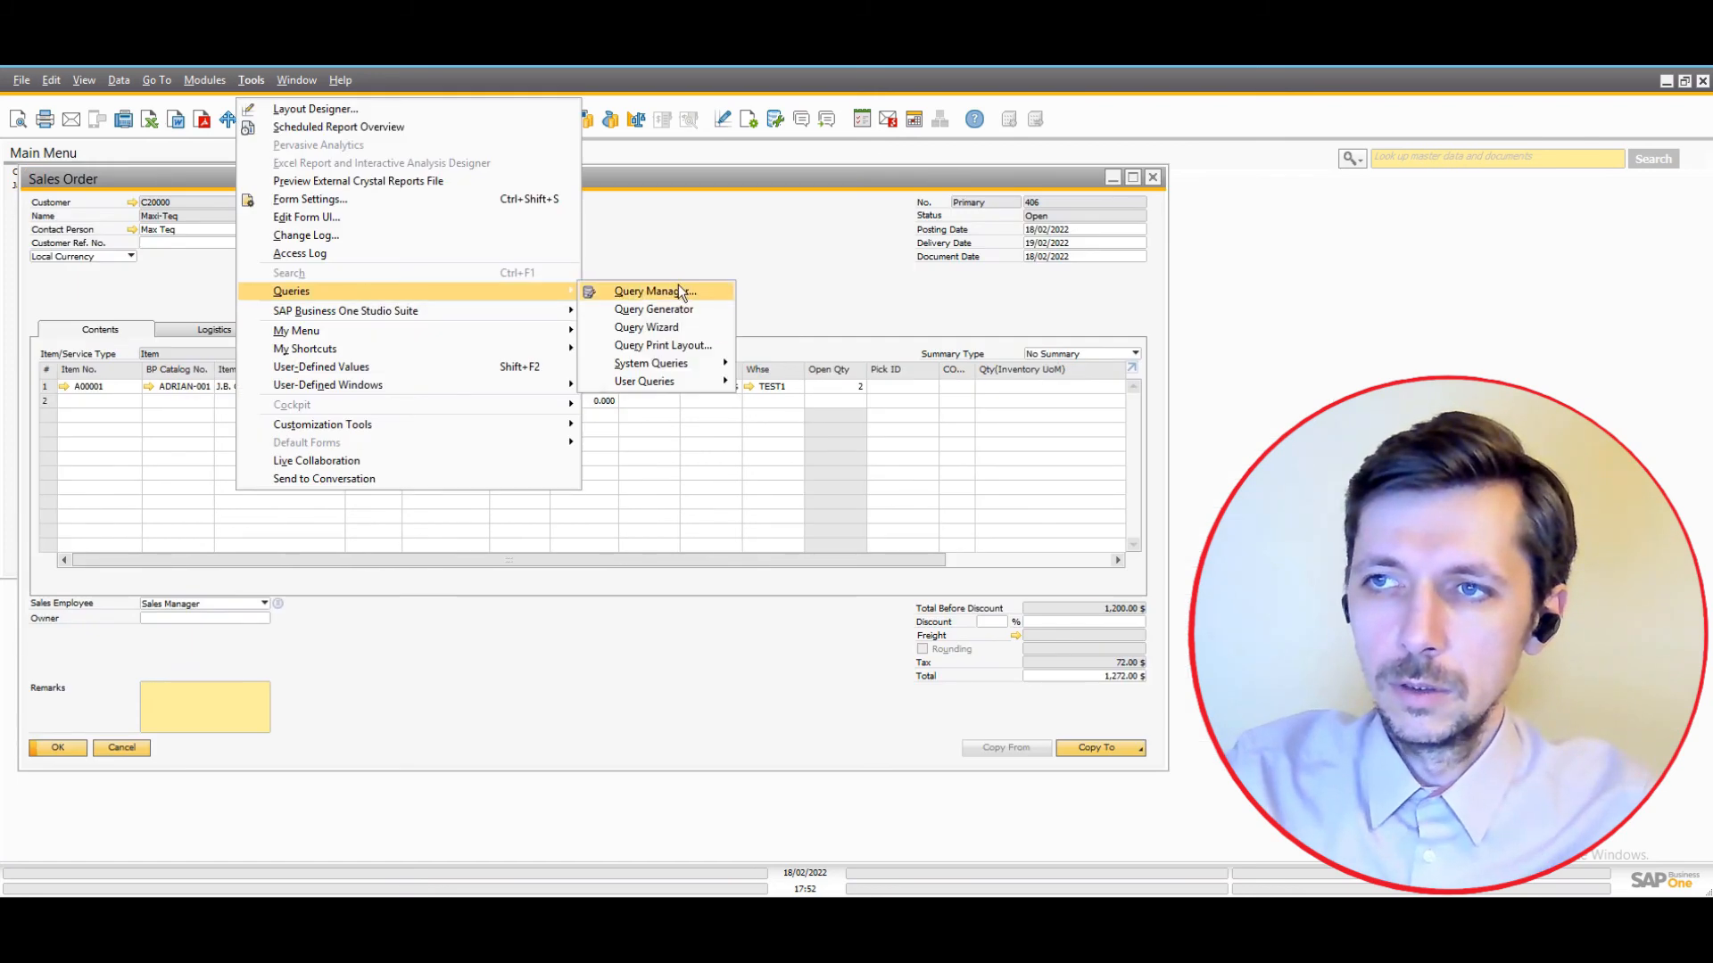
{"action": "left_click", "coordinate": [678, 291]}
{"action": "left_click", "coordinate": [501, 373]}
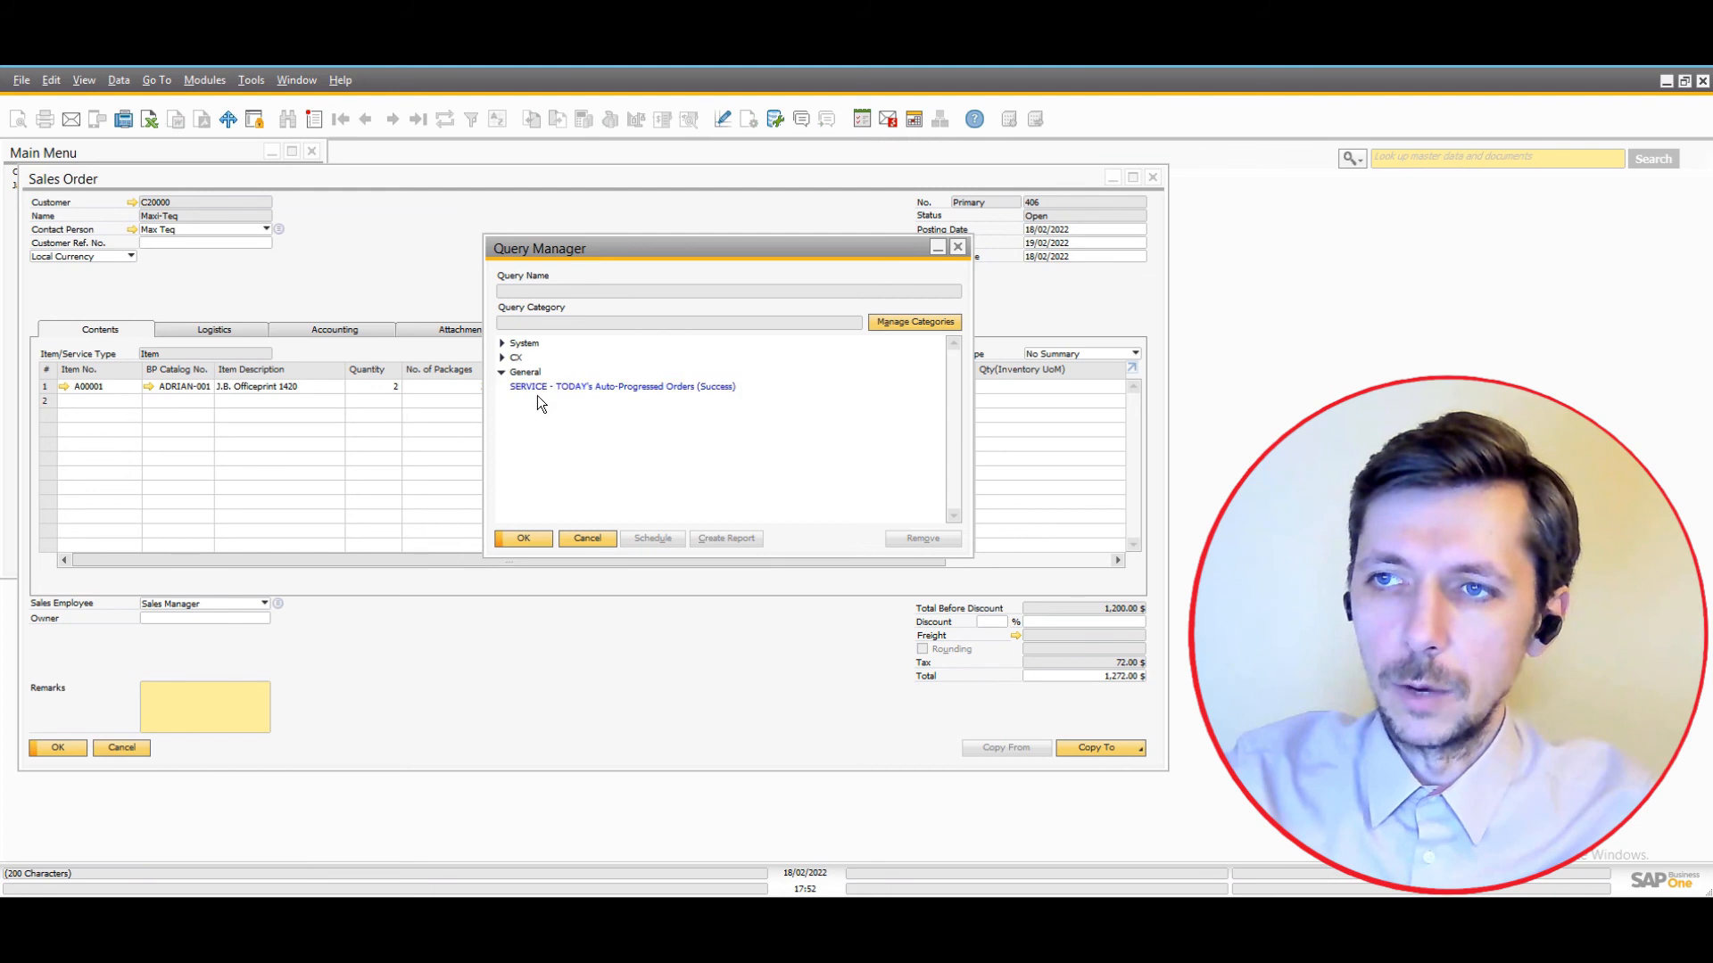
{"action": "left_click", "coordinate": [559, 387]}
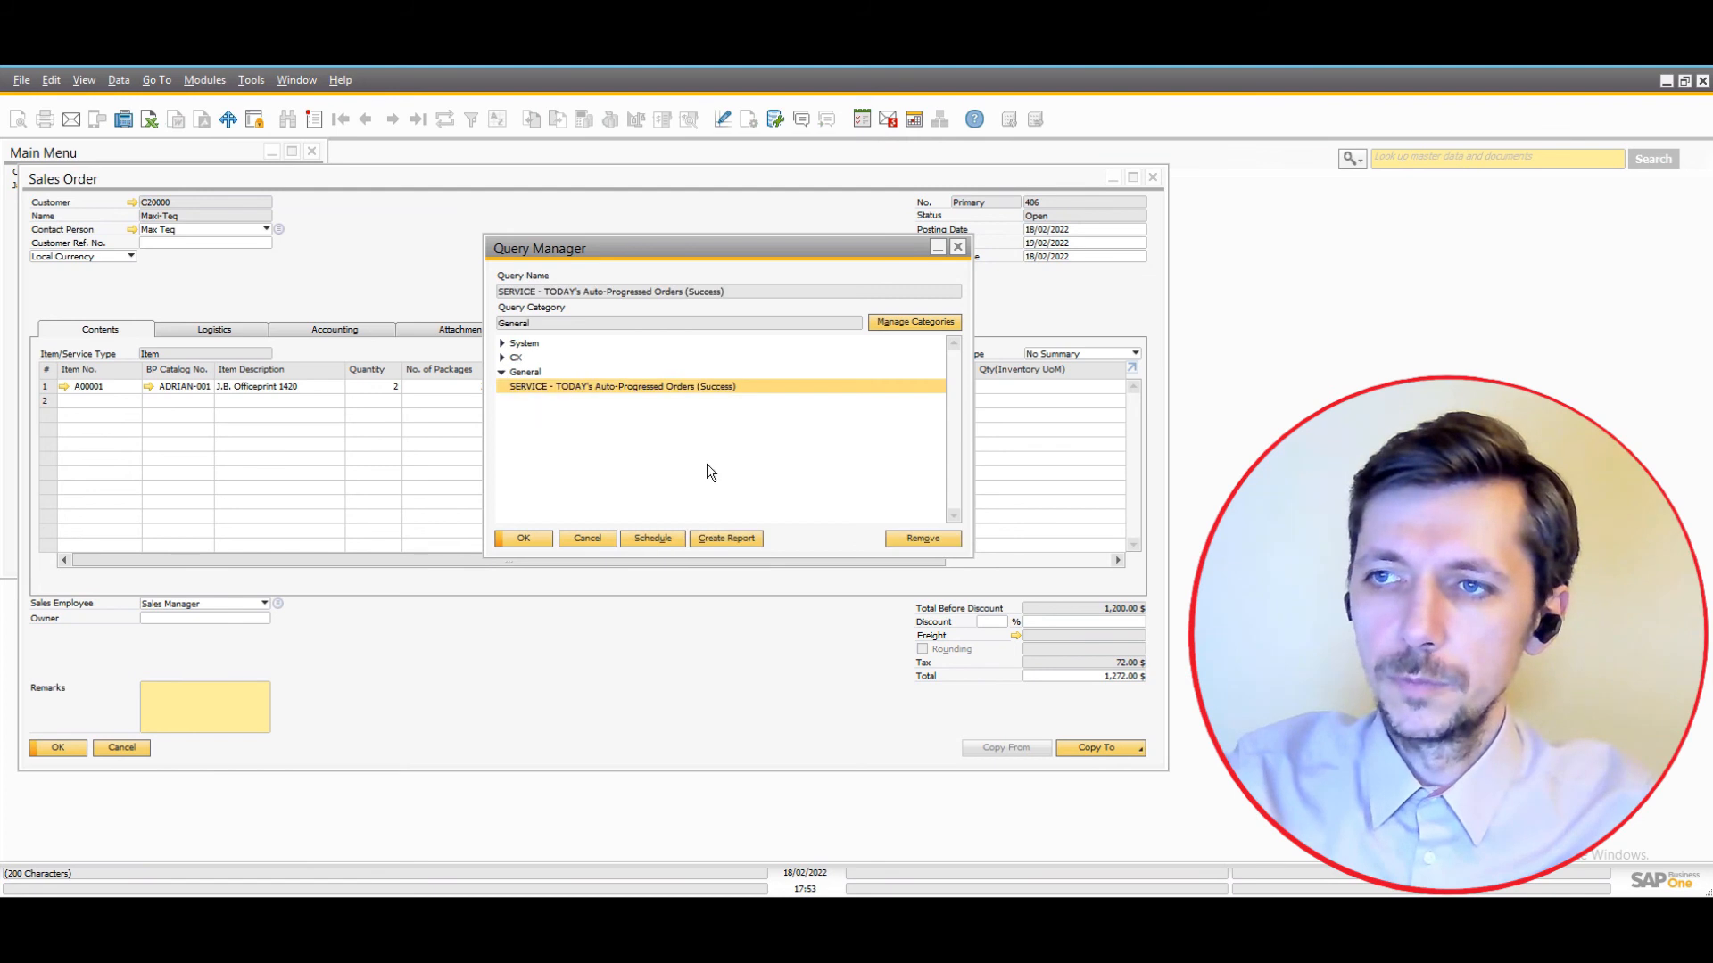
{"action": "double_click", "coordinate": [656, 389]}
{"action": "left_click_drag", "start_coordinate": [703, 249], "coordinate": [460, 249]}
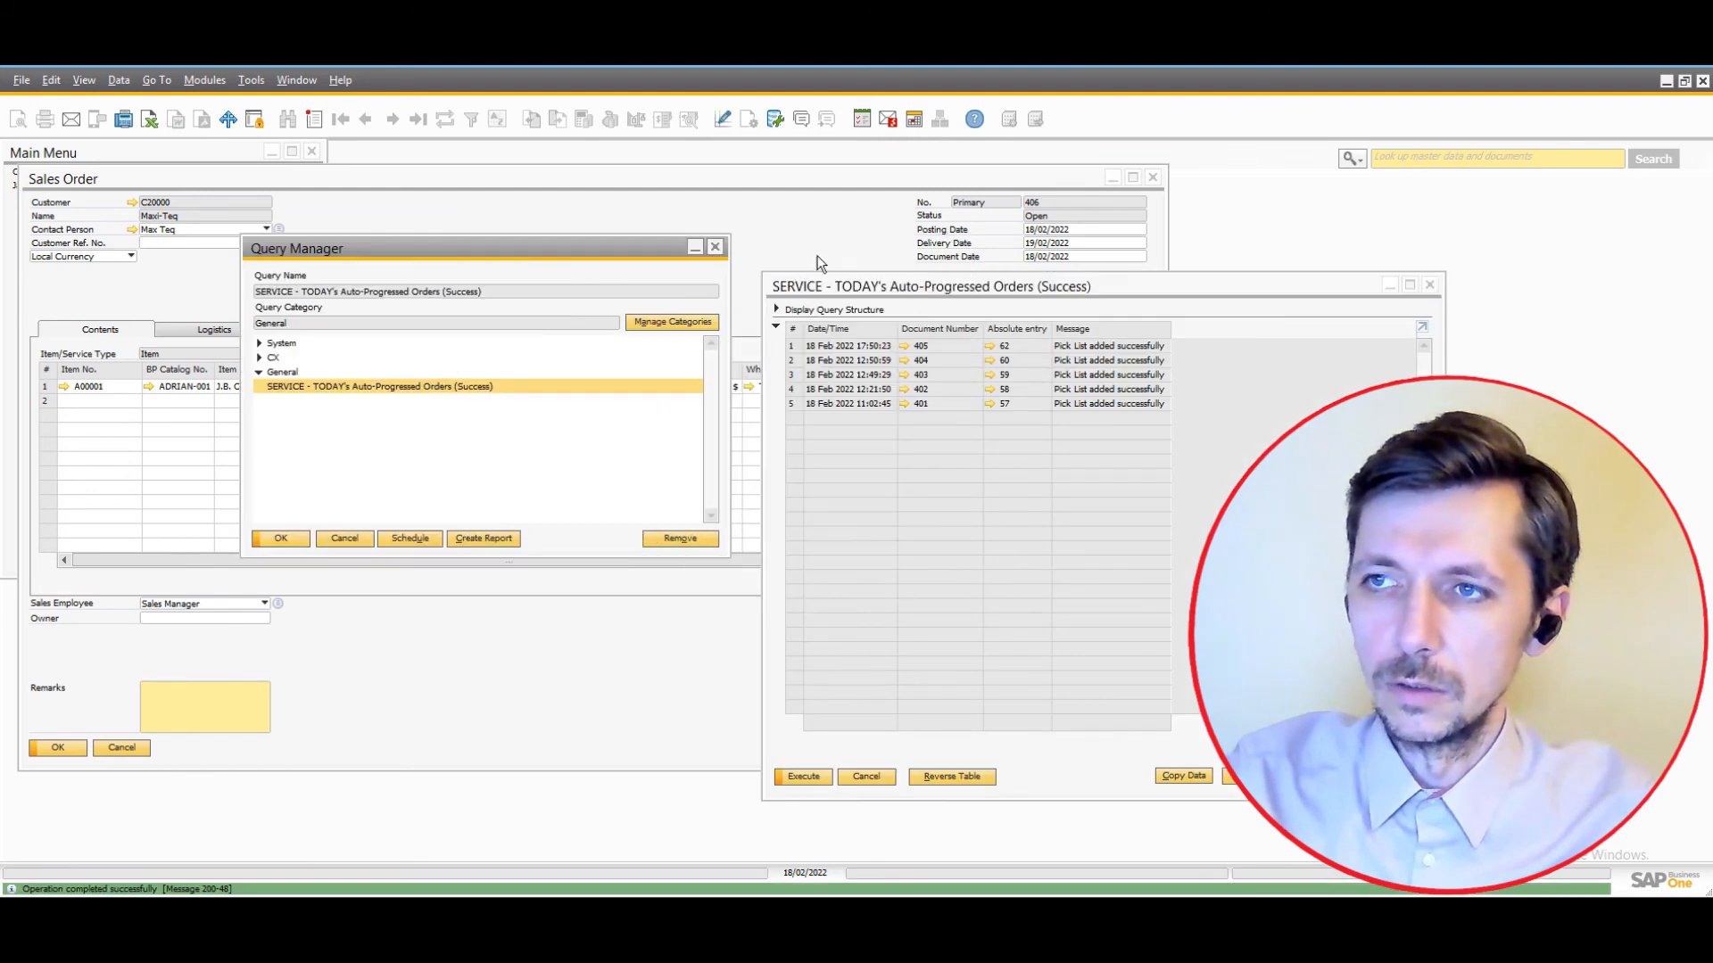
{"action": "left_click", "coordinate": [696, 249]}
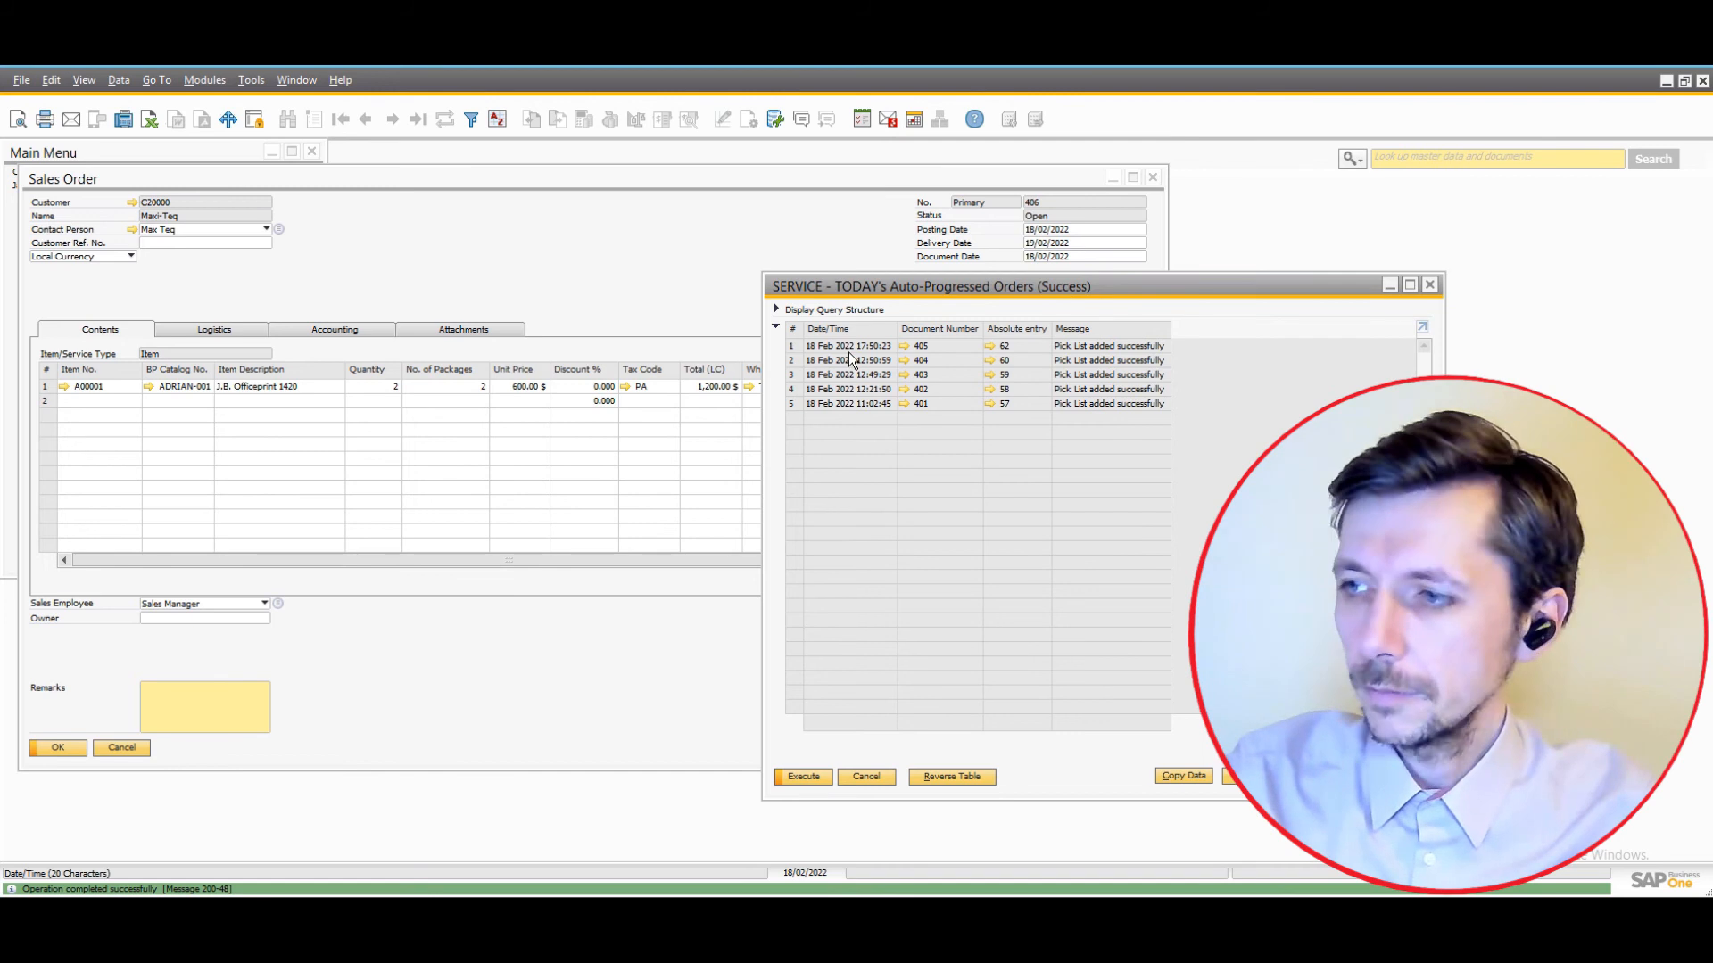
Place the query results beside the sales order and re-execute the query to check whether the new order has auto-progressed.
{"action": "left_click", "coordinate": [556, 275]}
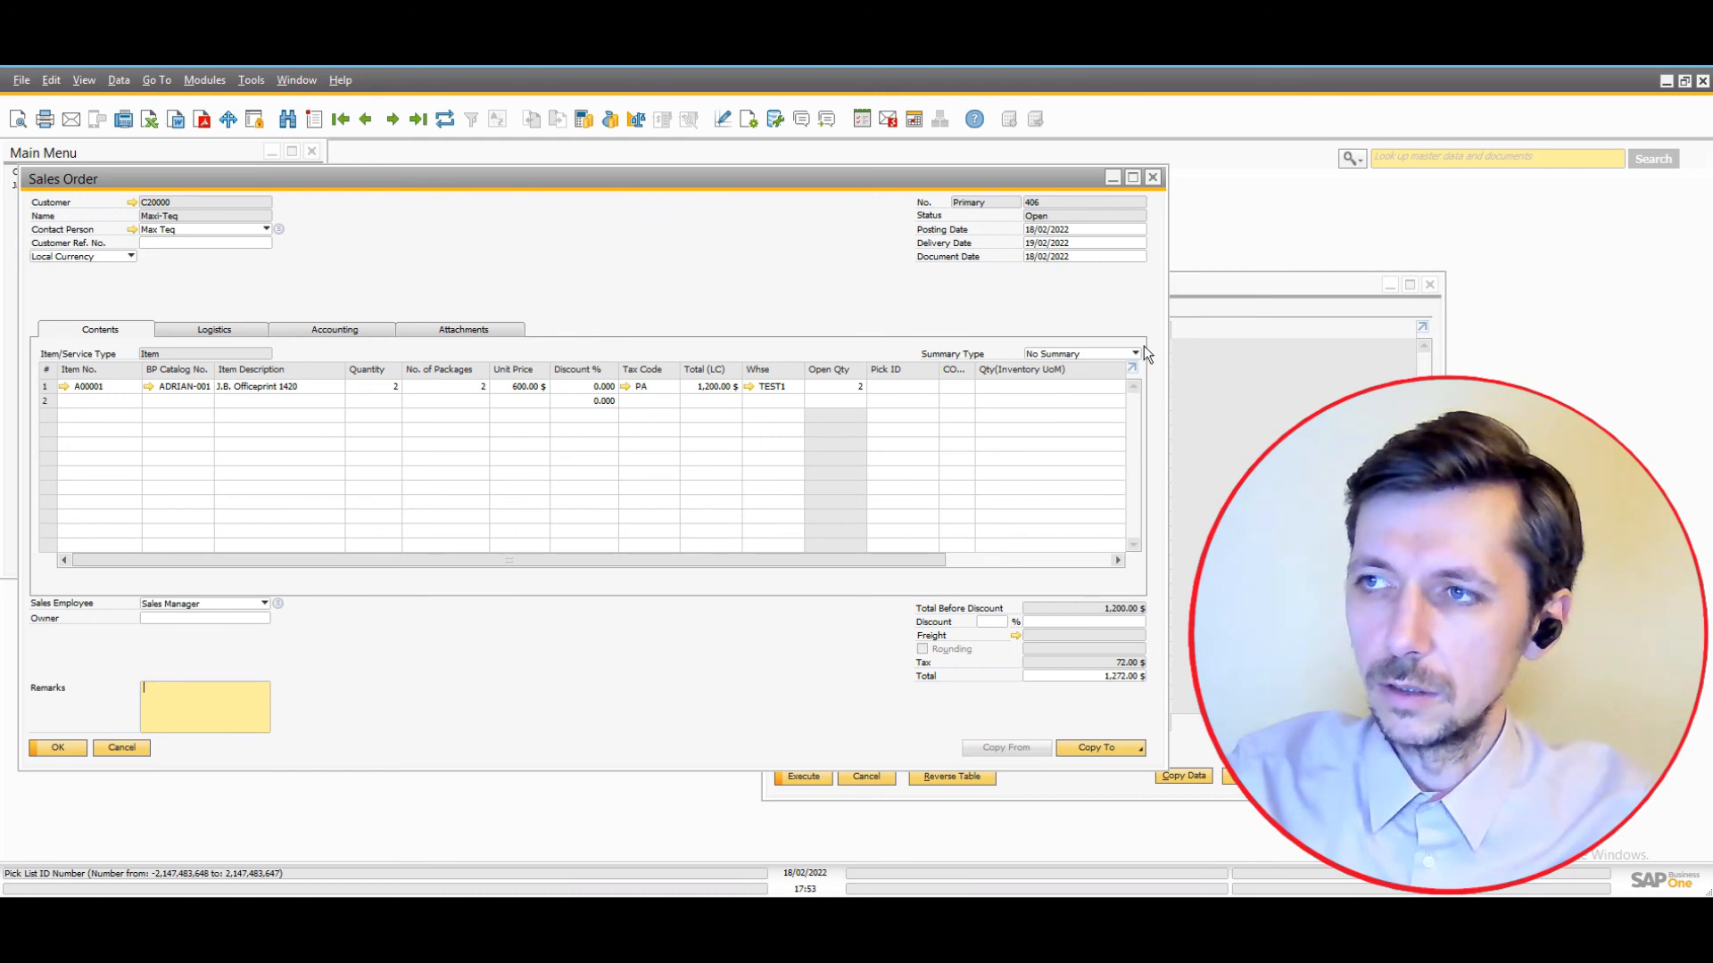
{"action": "left_click", "coordinate": [1240, 281]}
{"action": "left_click_drag", "start_coordinate": [1143, 292], "coordinate": [1265, 281]}
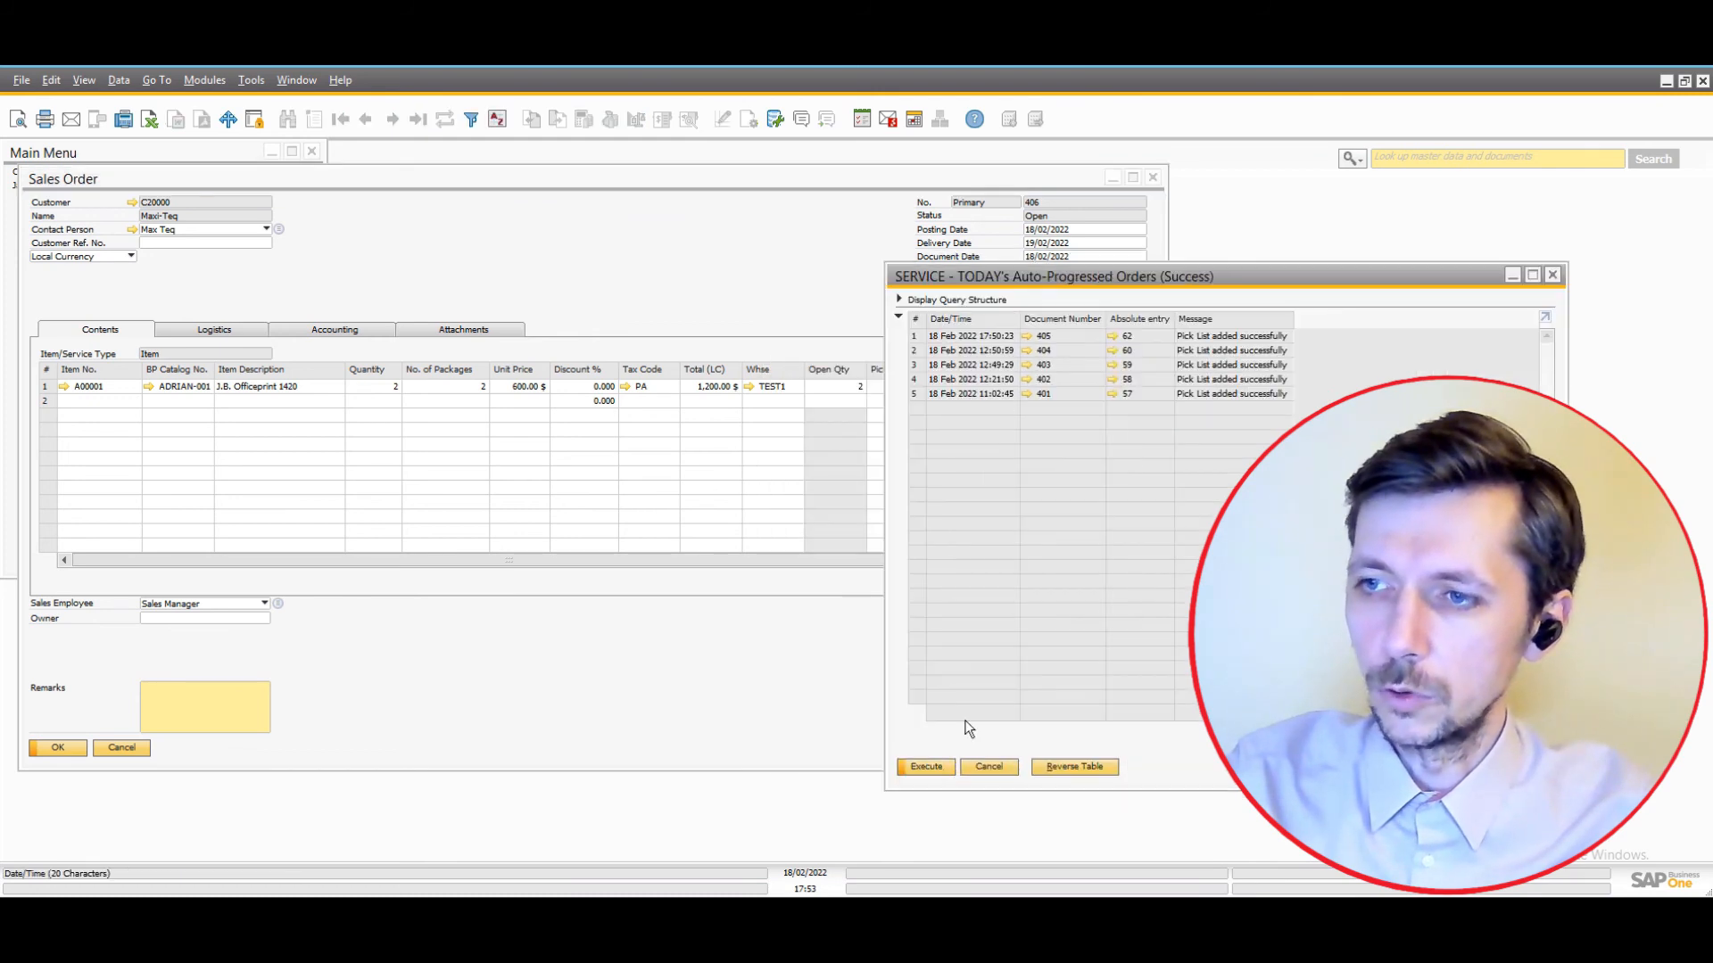
{"action": "left_click", "coordinate": [938, 769]}
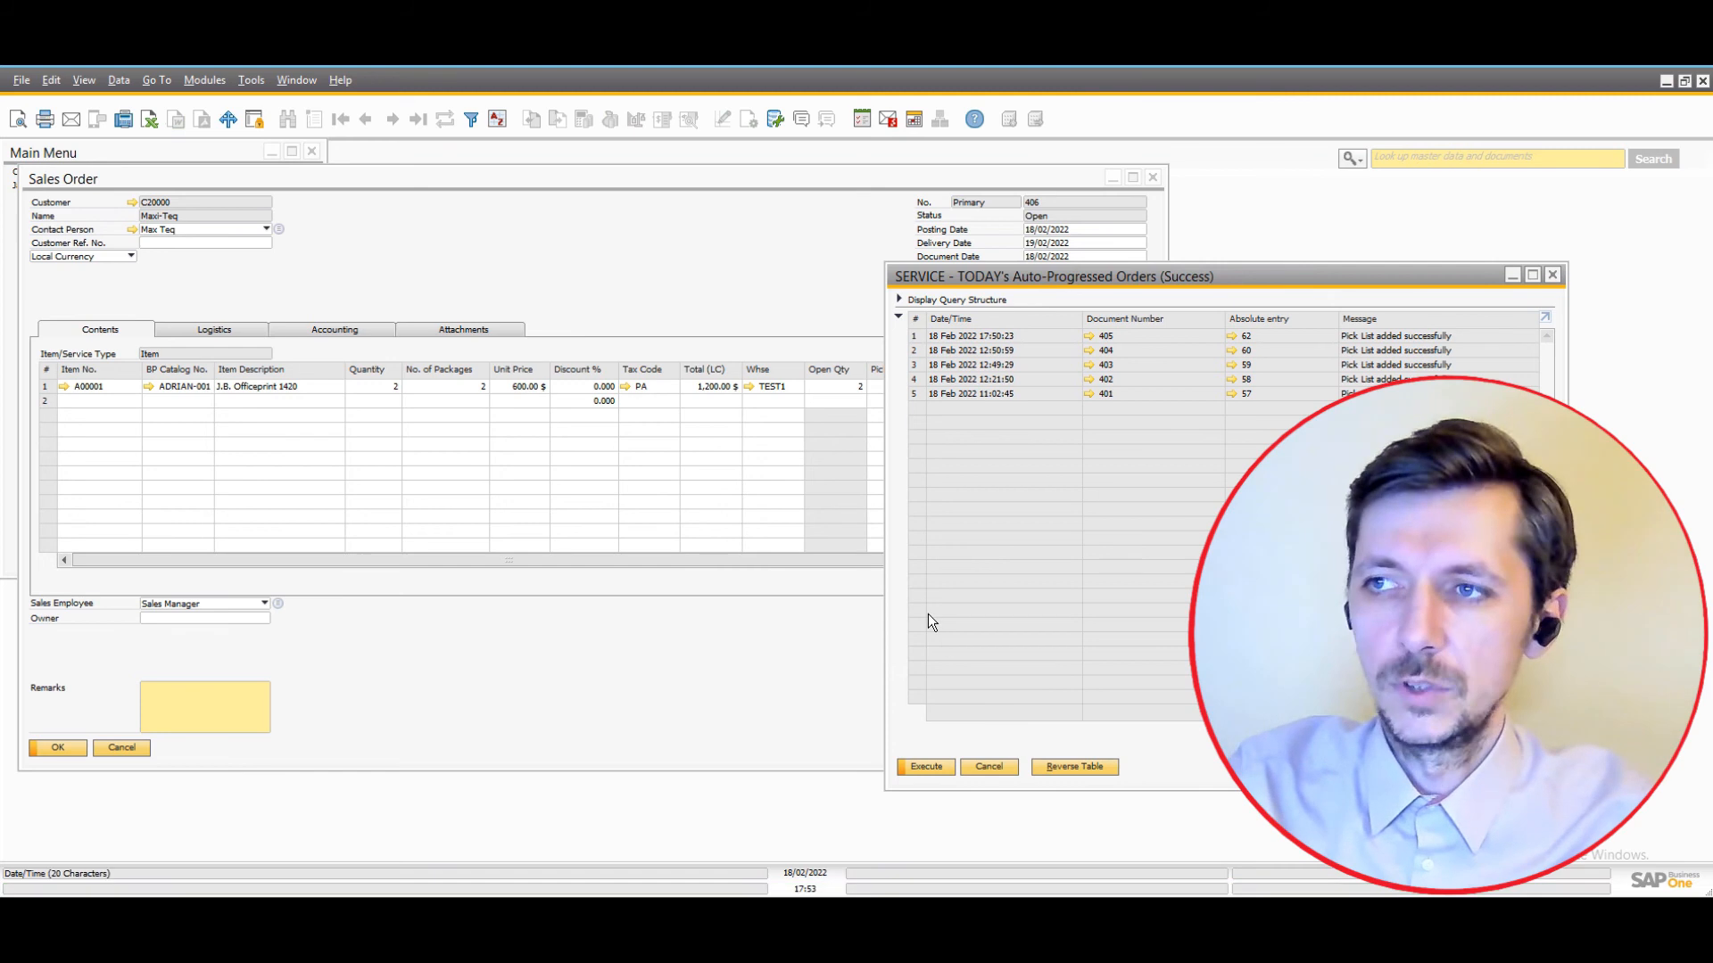
{"action": "left_click", "coordinate": [927, 767]}
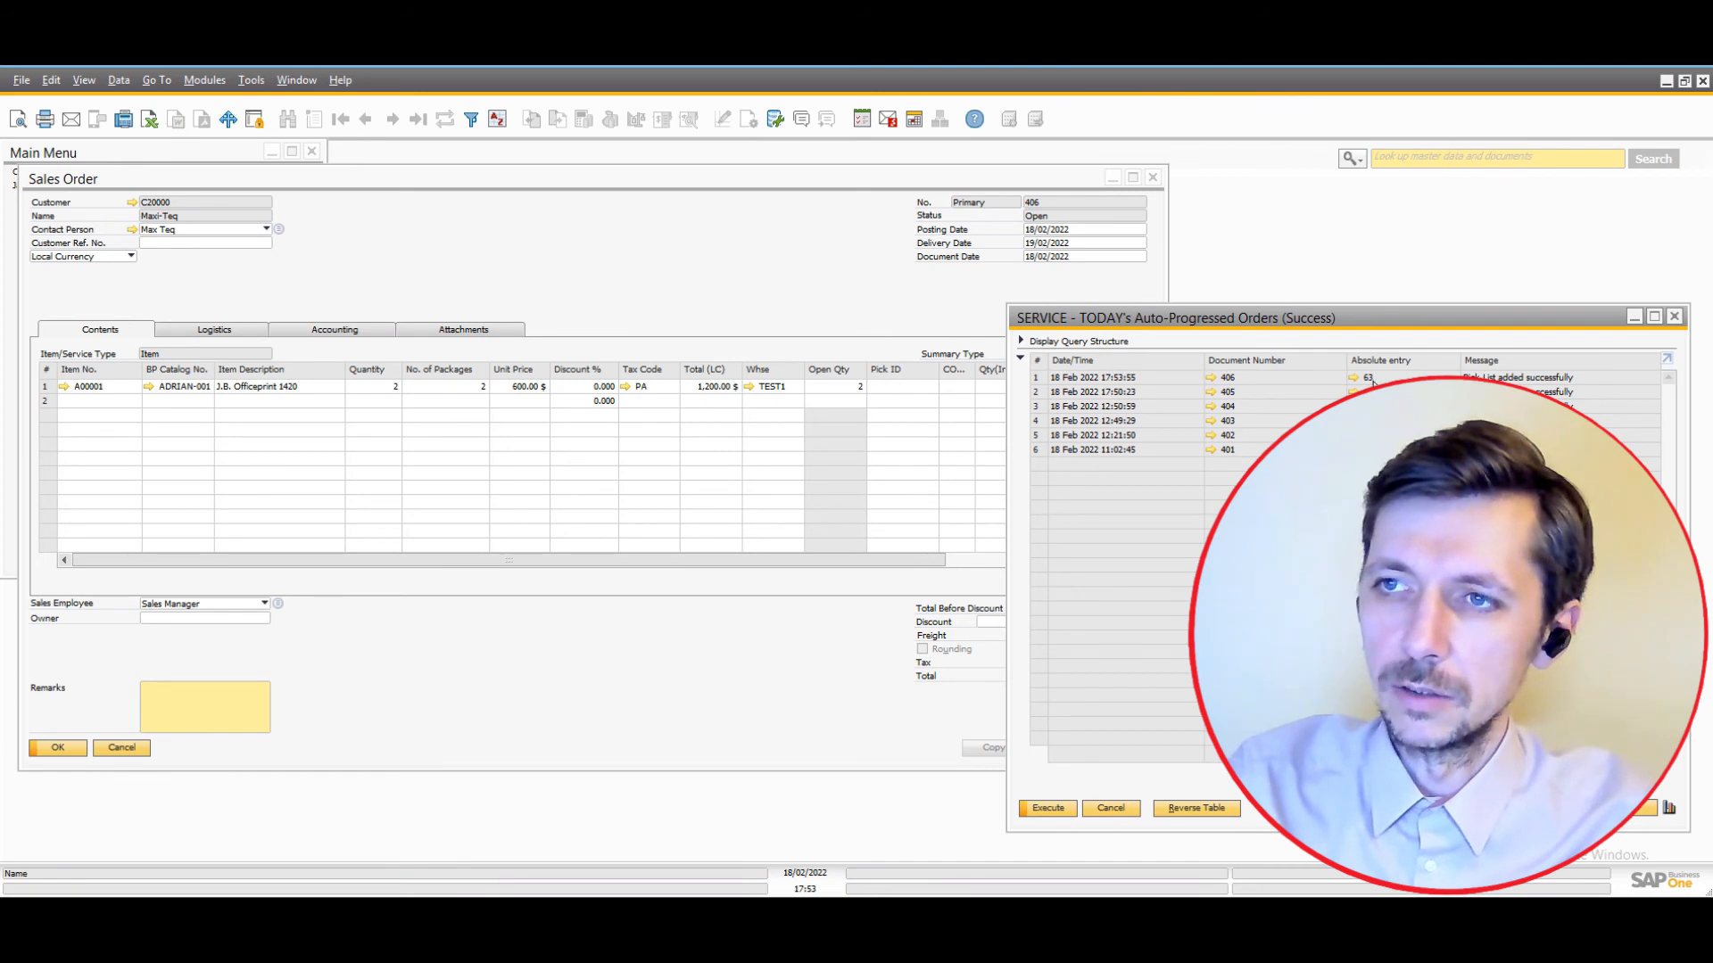
Refresh the sales order to check its Pick ID, then review the matching pick list from the query results and close it.
{"action": "left_click", "coordinate": [741, 288]}
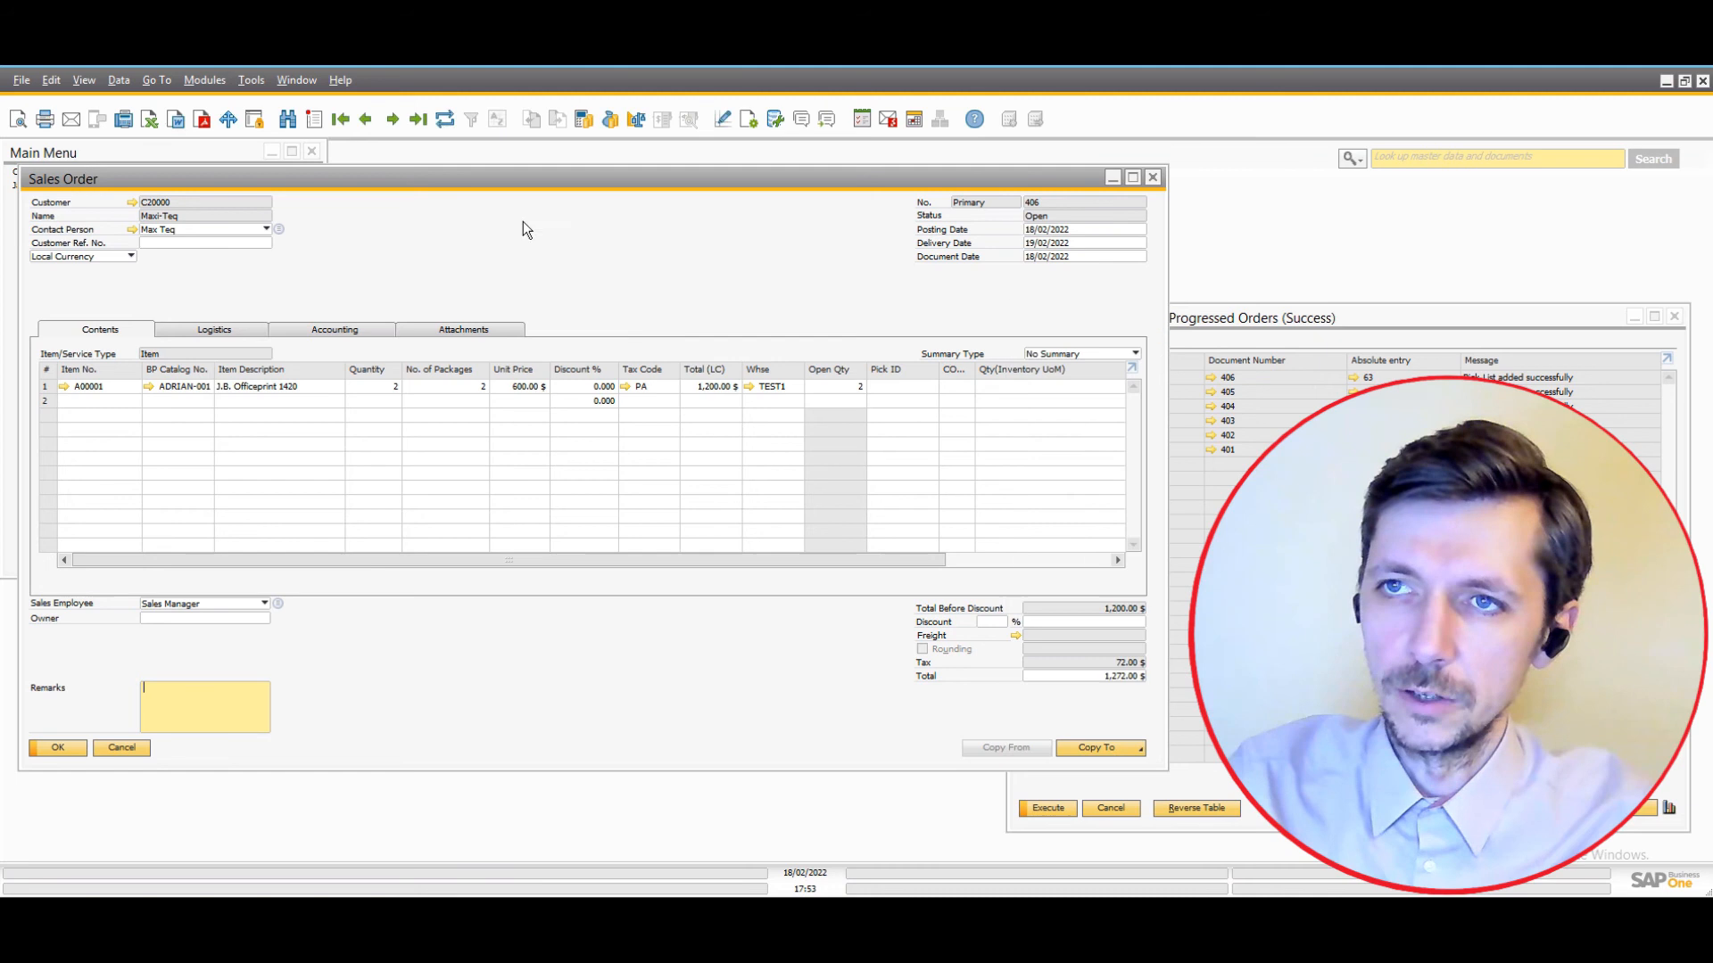
{"action": "left_click", "coordinate": [445, 120]}
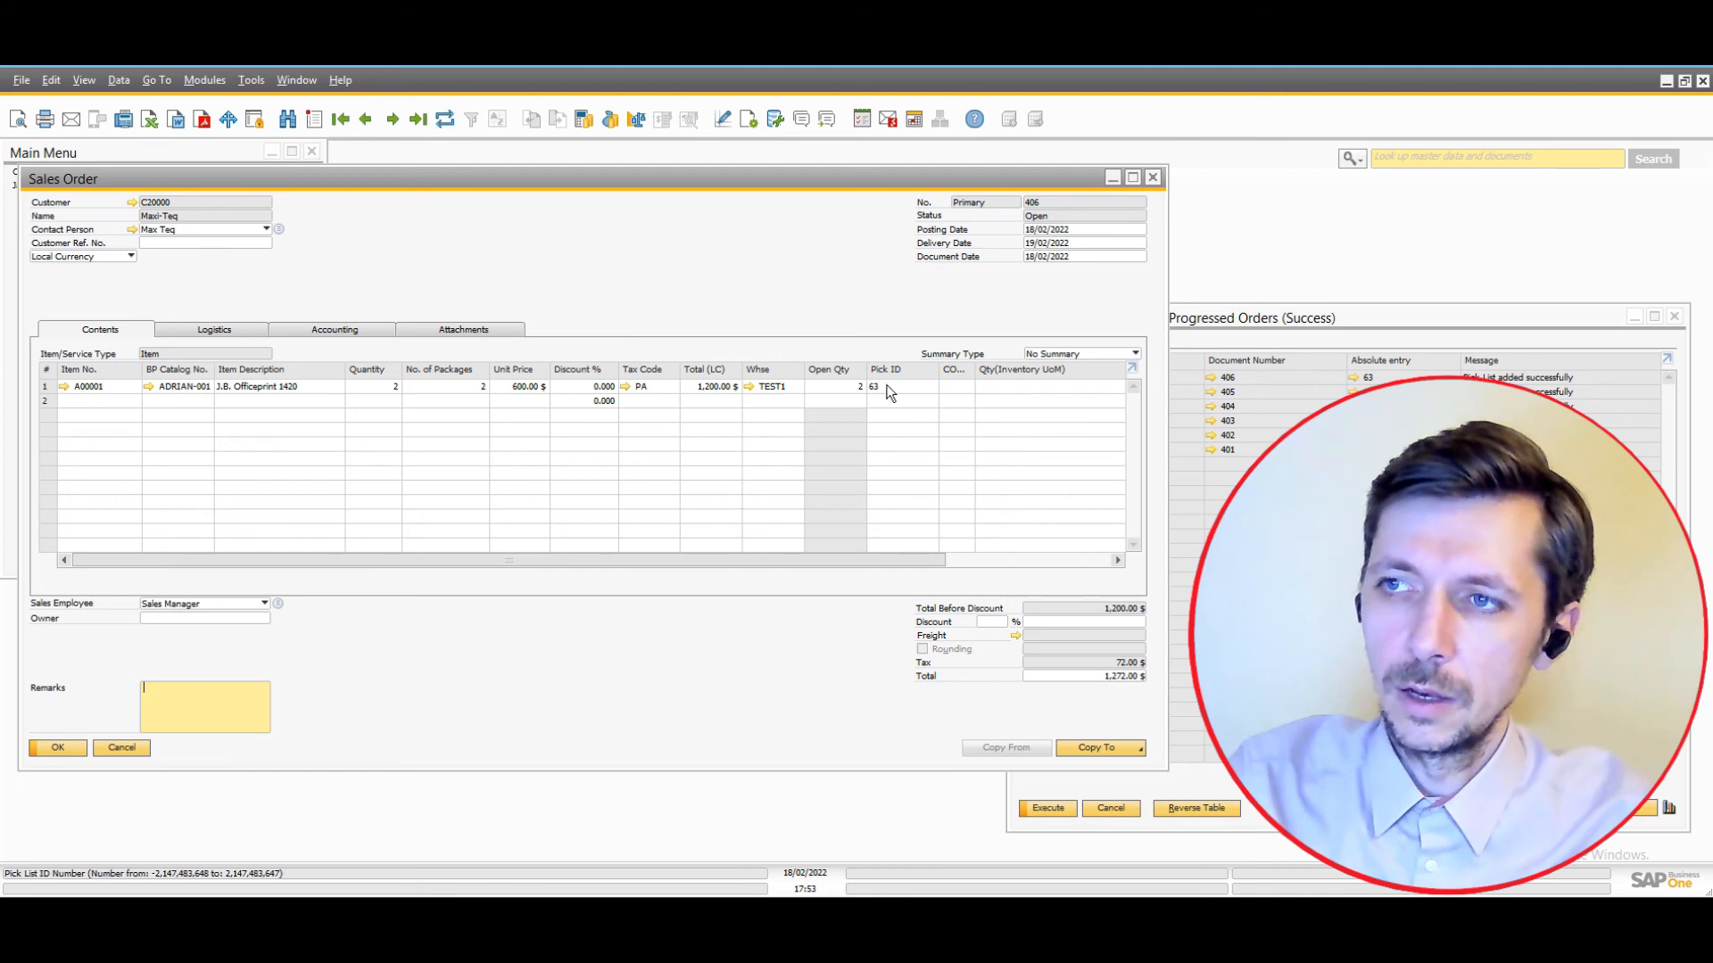
{"action": "left_click", "coordinate": [1242, 337]}
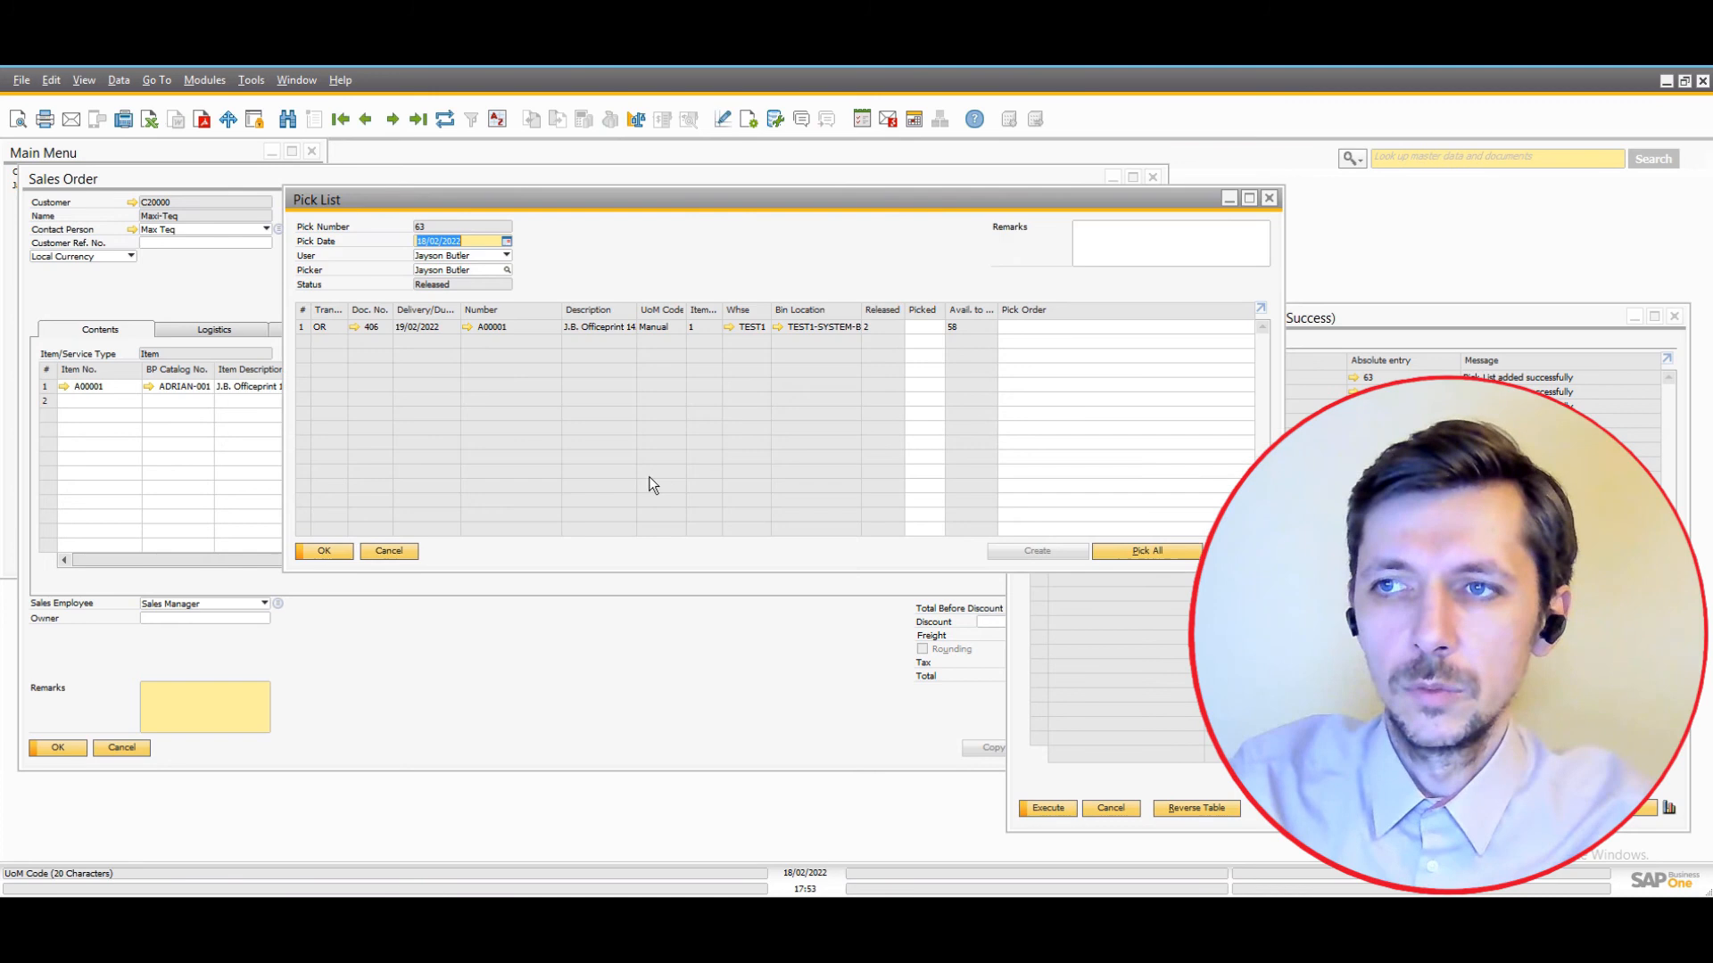
{"action": "left_click_drag", "start_coordinate": [724, 199], "coordinate": [555, 269]}
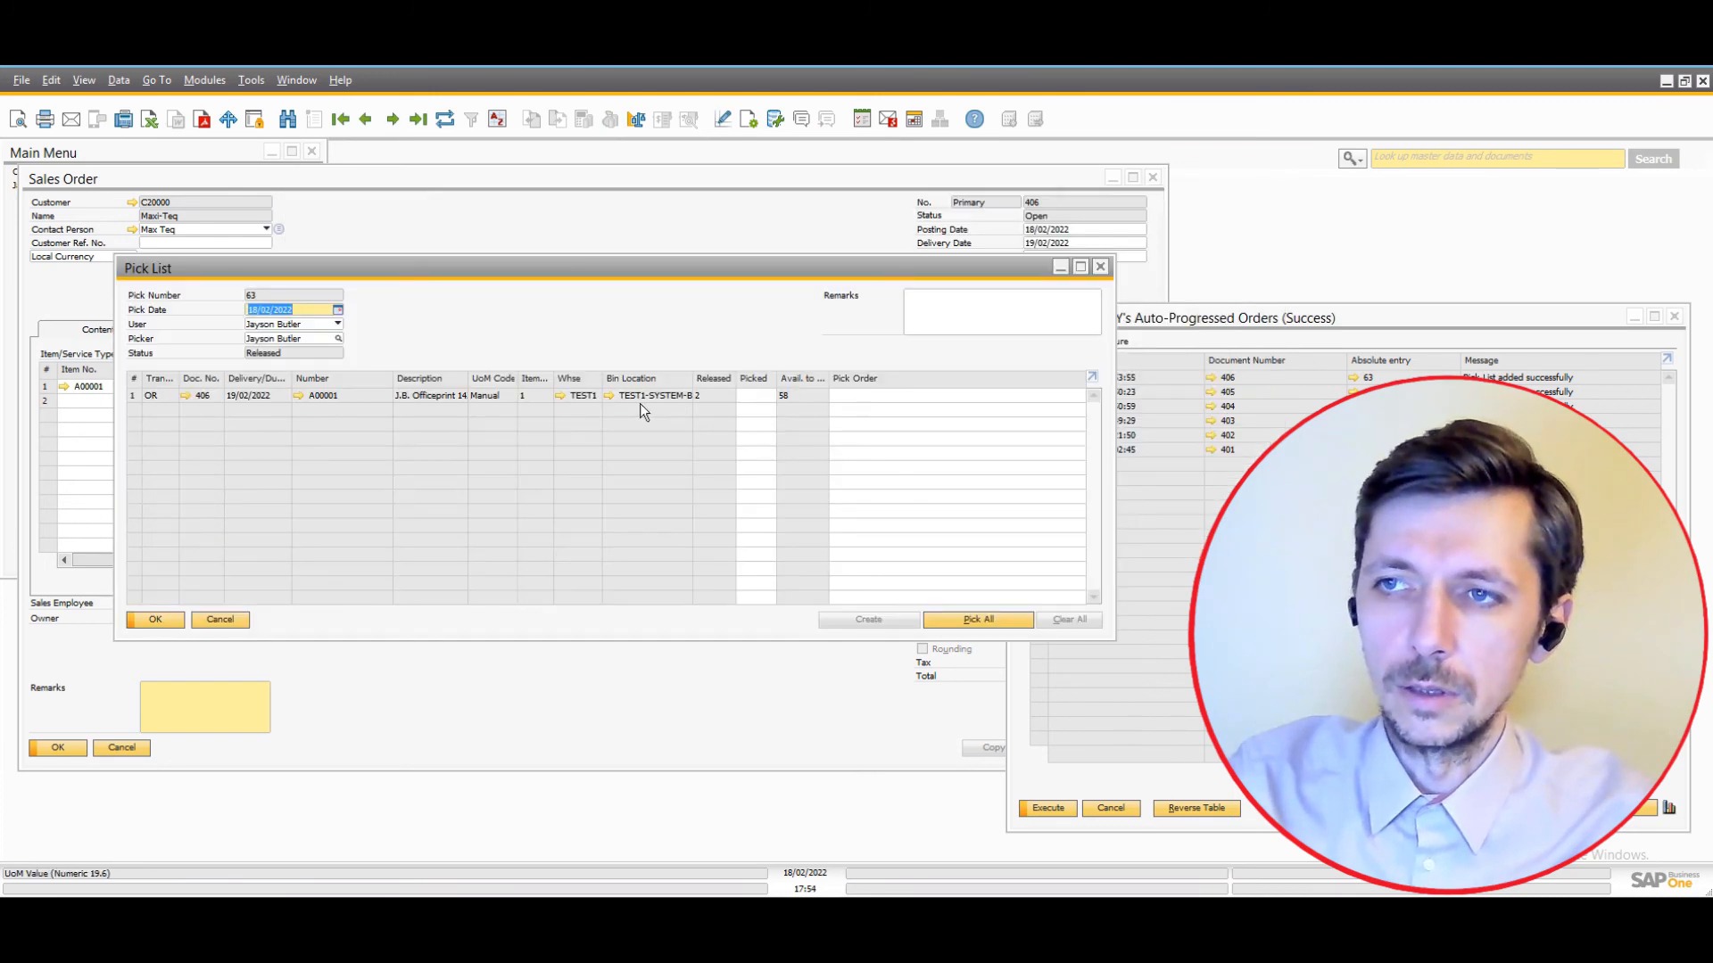
{"action": "left_click", "coordinate": [225, 619]}
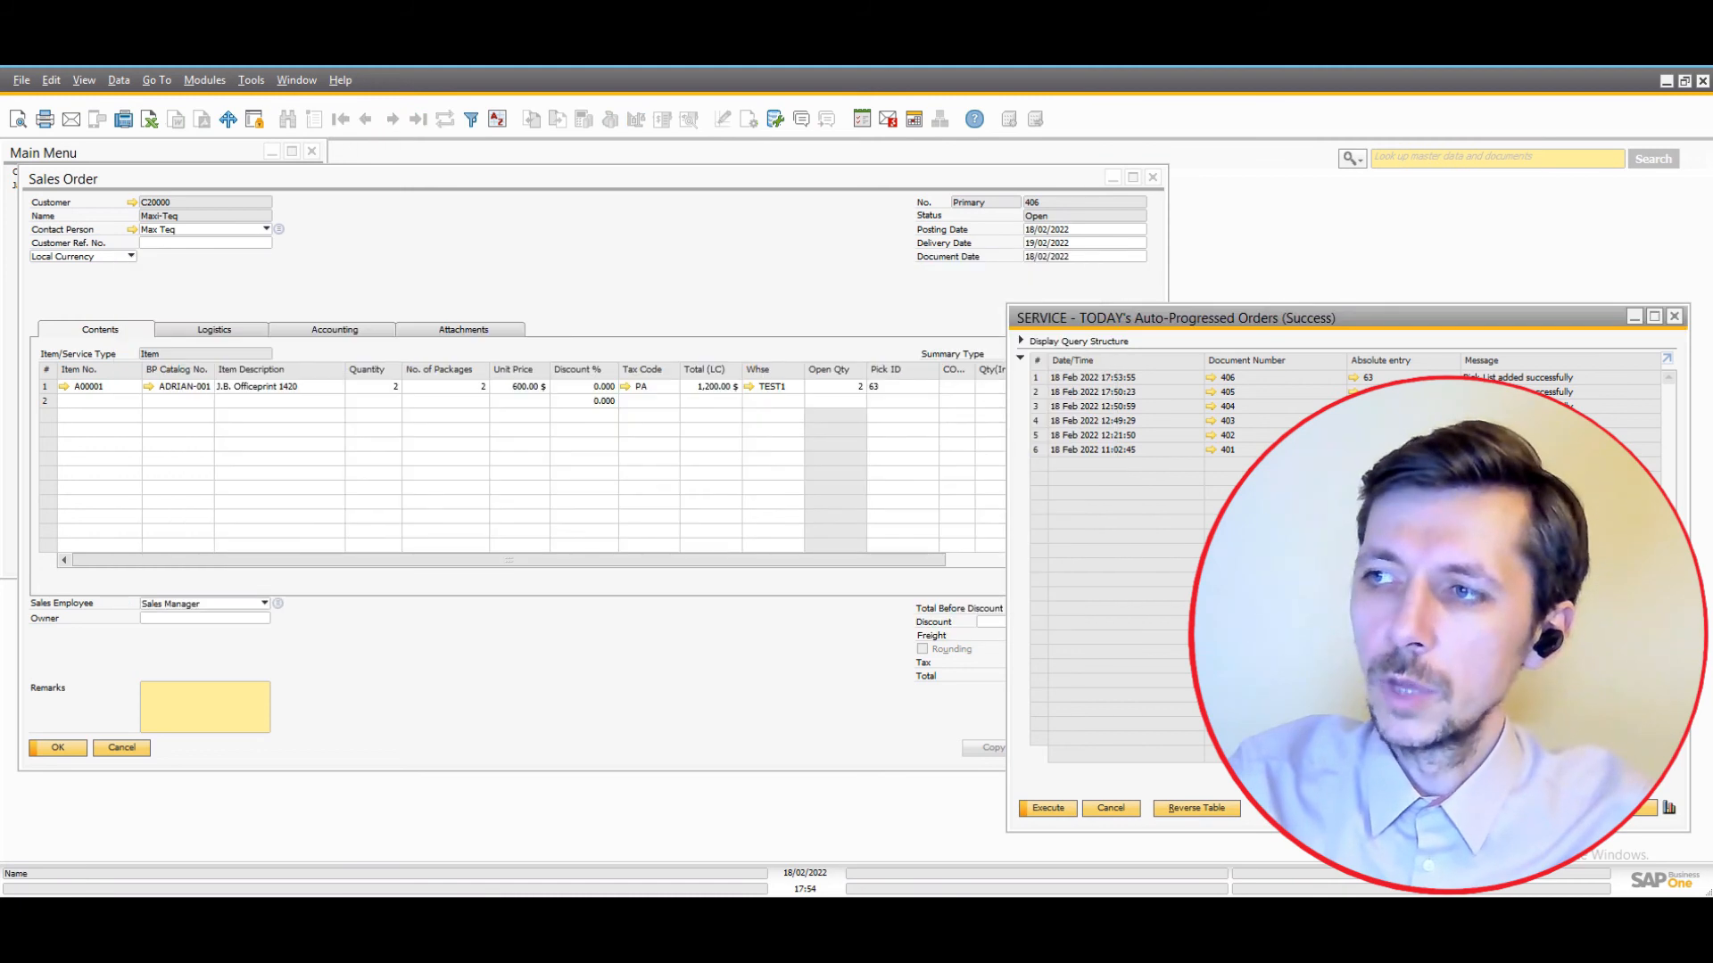
Close the auto-progressed orders results and the sales order, then collapse the Sales - A/R module.
{"action": "left_click", "coordinate": [1675, 317]}
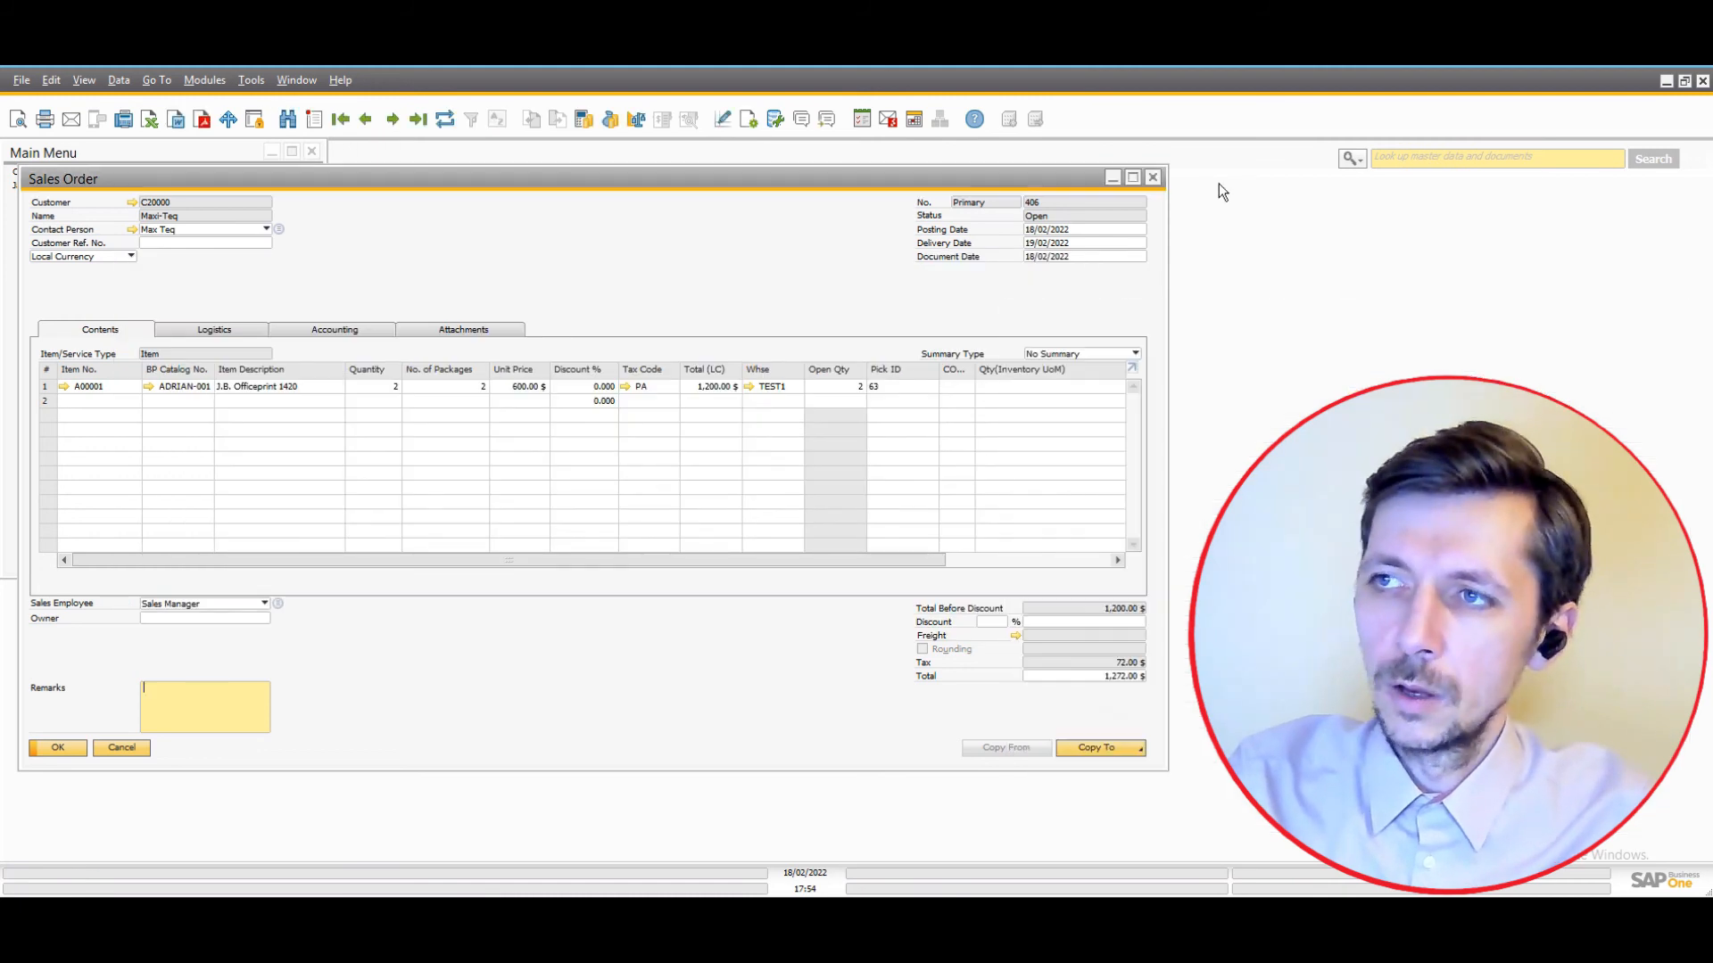
{"action": "left_click", "coordinate": [1154, 177]}
{"action": "left_click", "coordinate": [130, 224]}
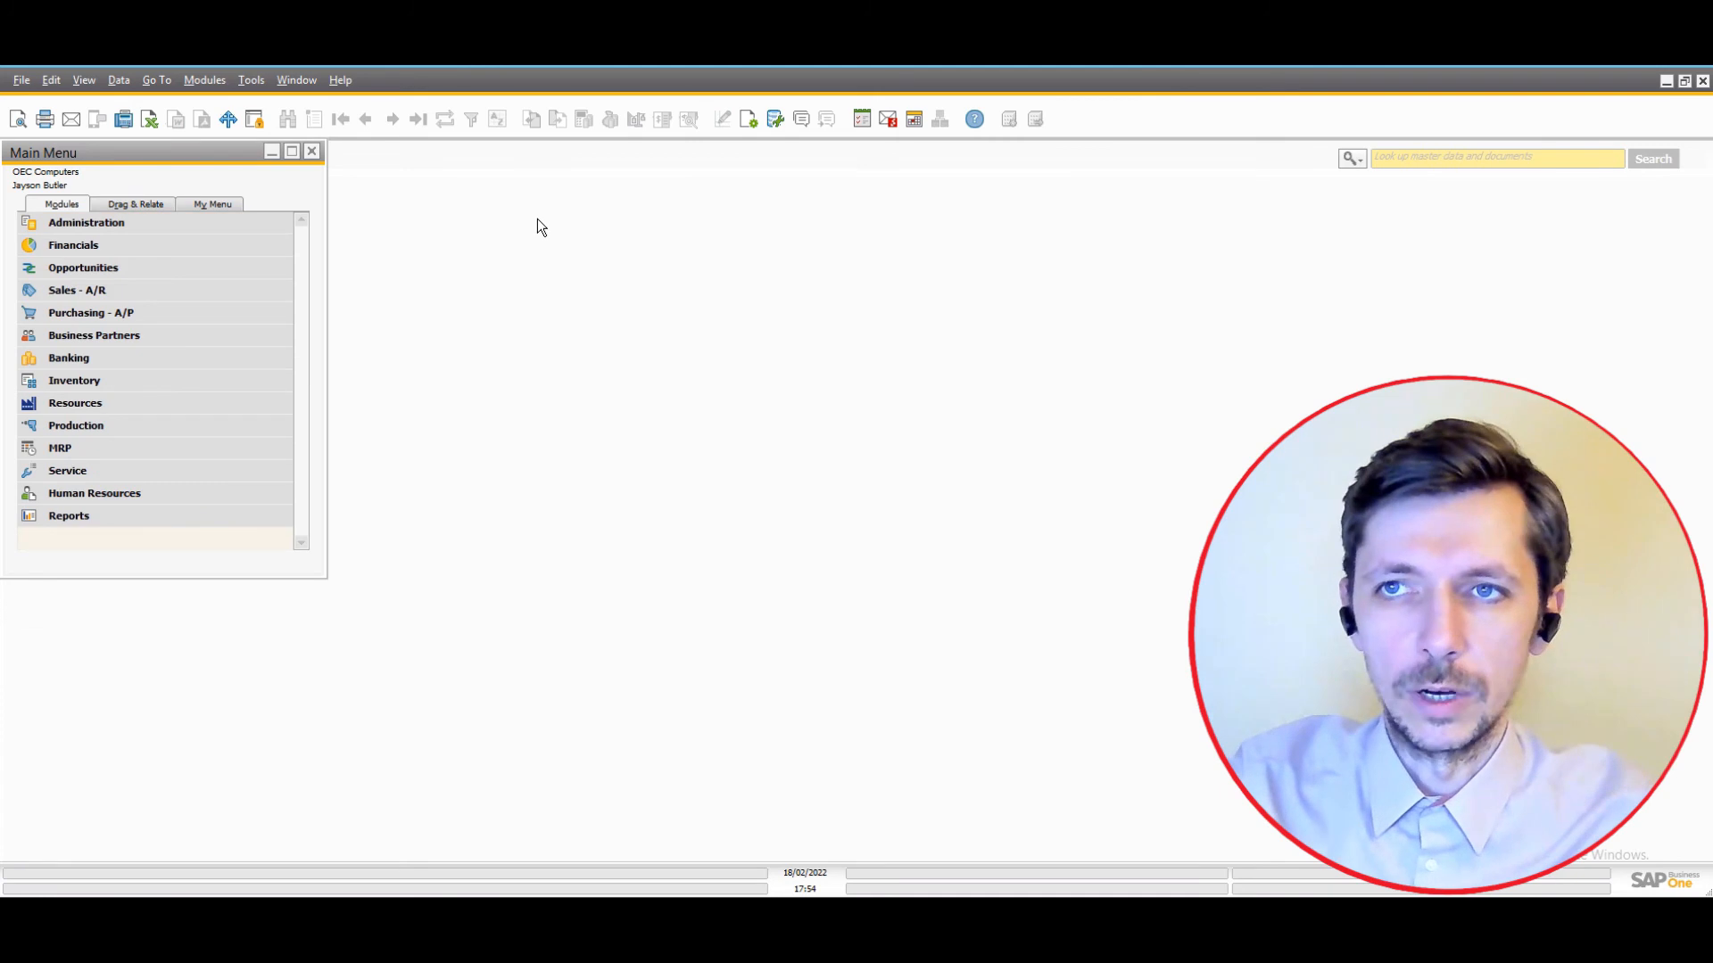
Open the SAP Order Auto-Progress BINS user-defined window and reposition it clear of the main menu.
{"action": "left_click", "coordinate": [250, 81]}
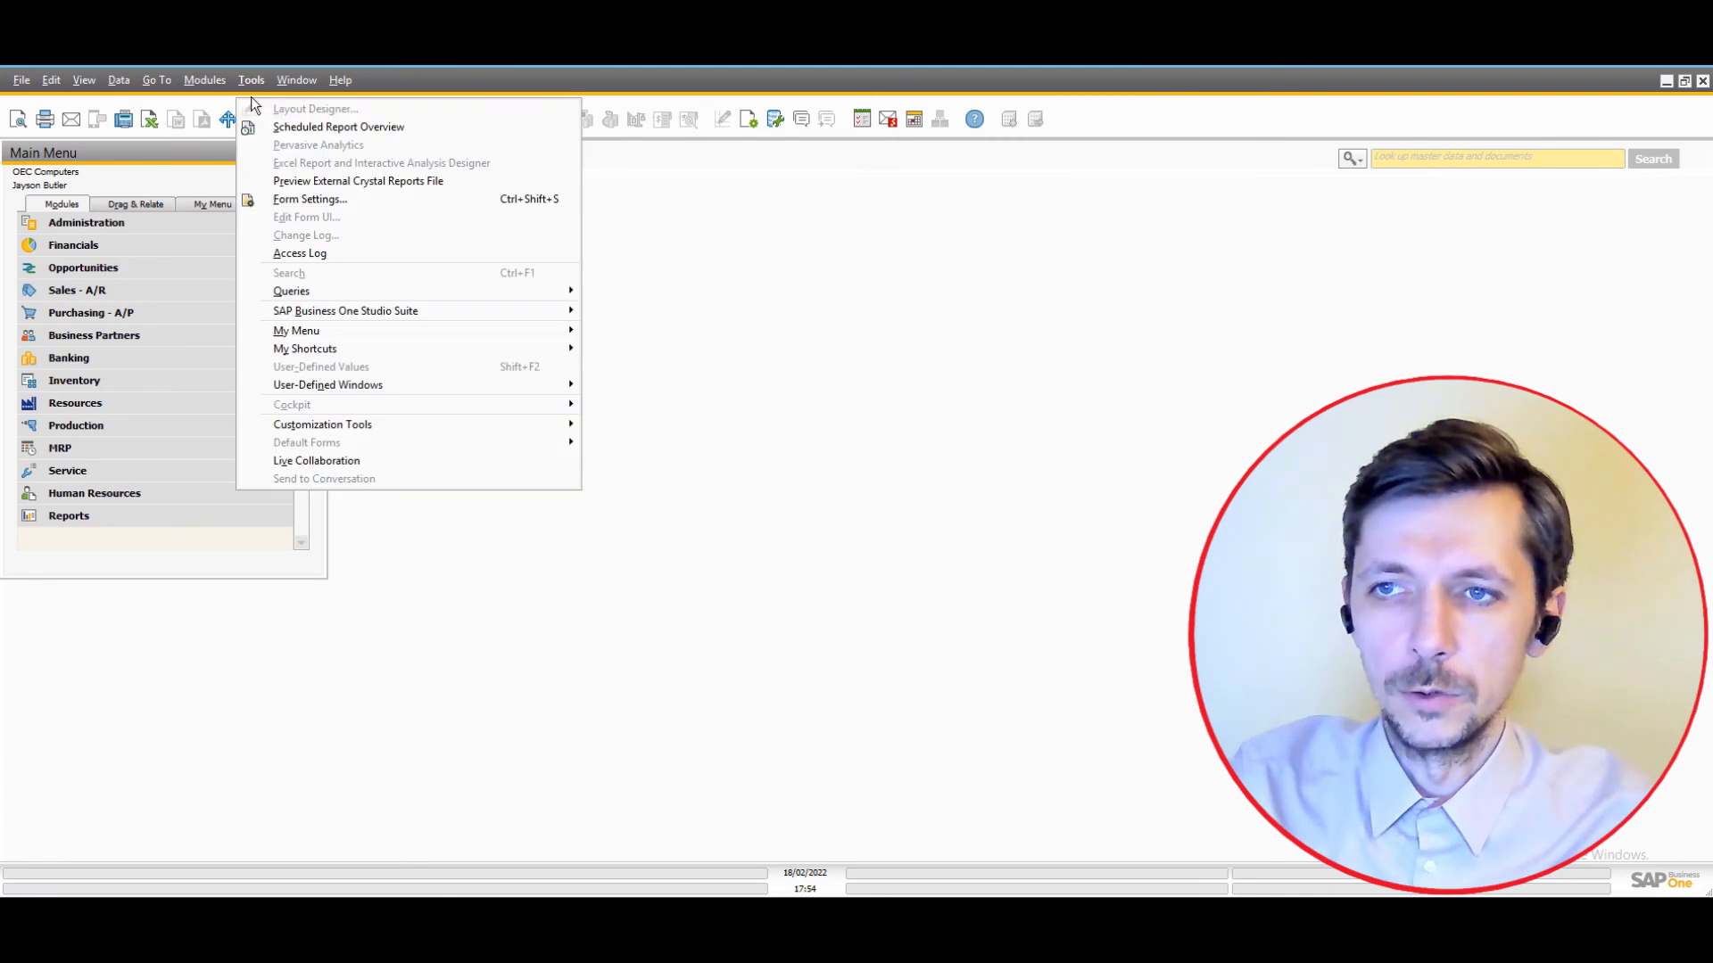
{"action": "mouse_move", "coordinate": [471, 383]}
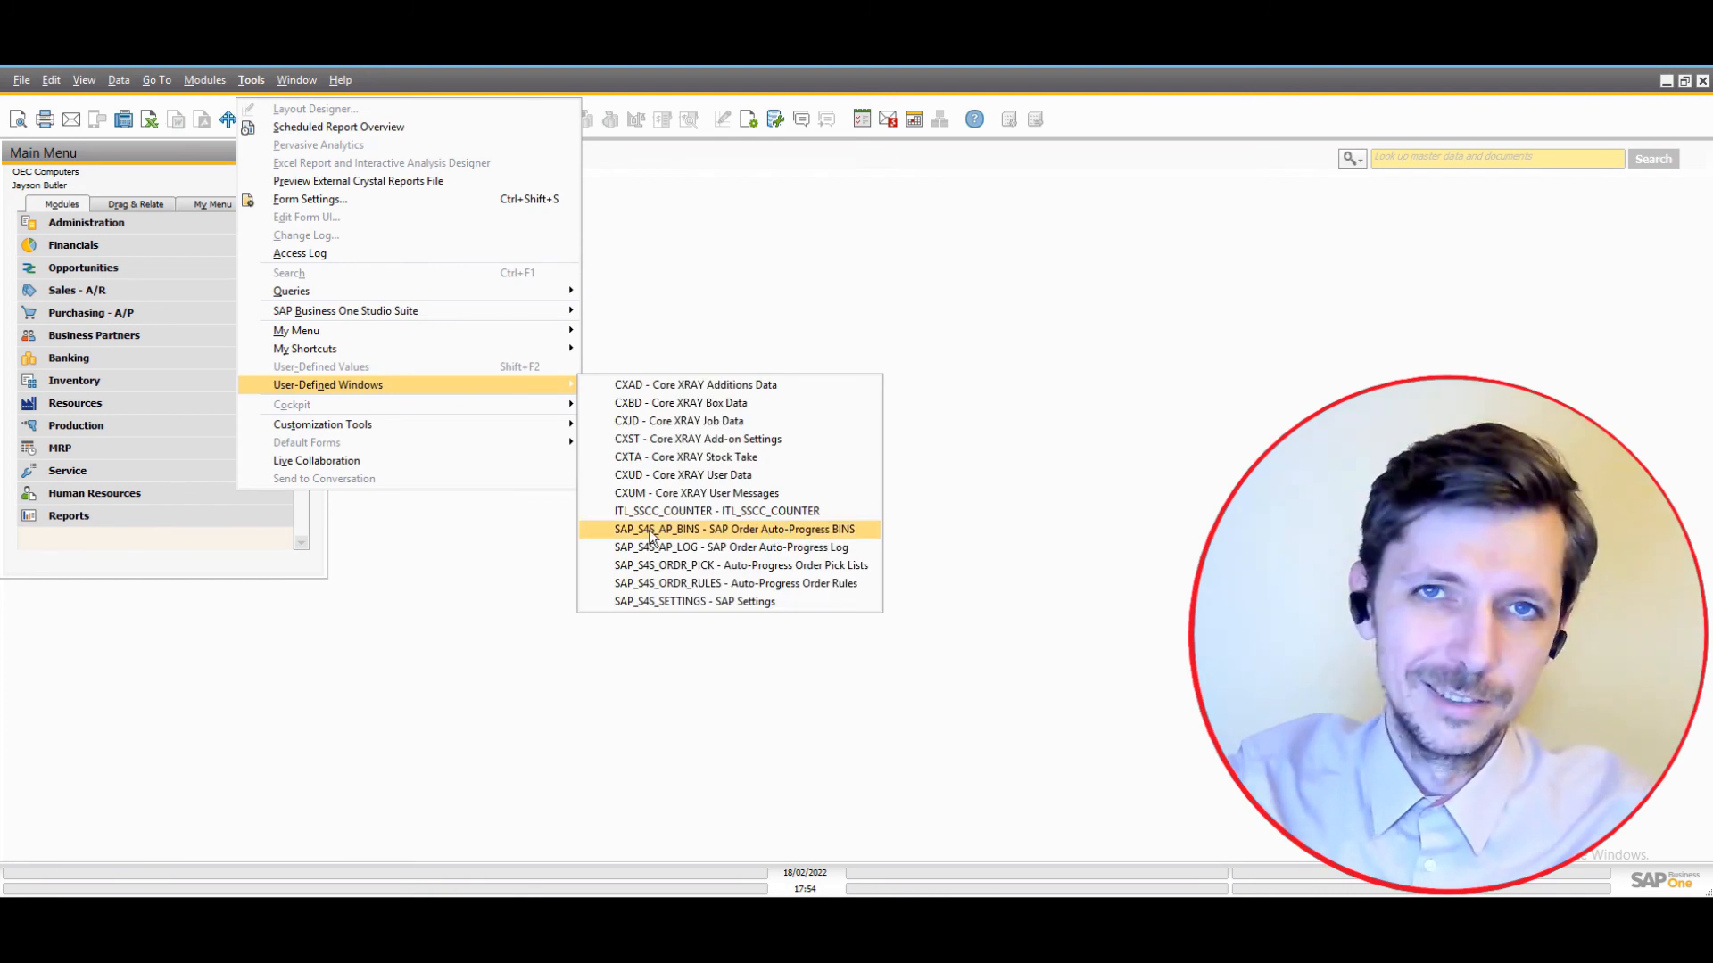
{"action": "left_click", "coordinate": [814, 534]}
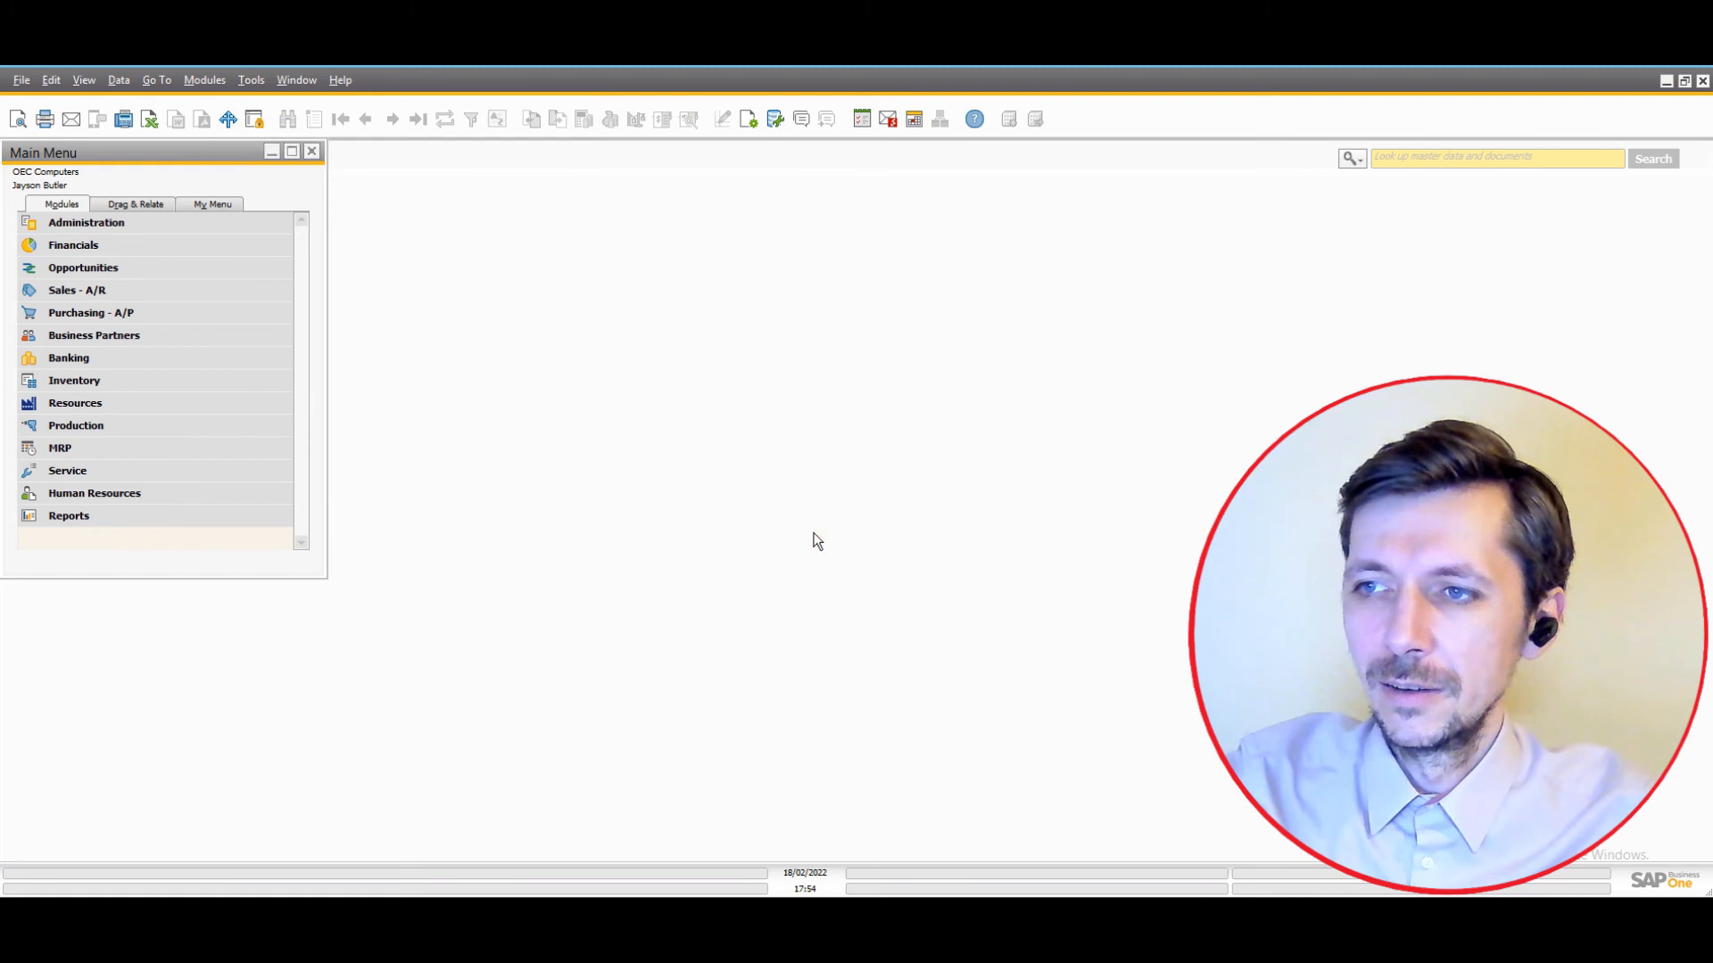
{"action": "left_click_drag", "start_coordinate": [796, 350], "coordinate": [631, 333]}
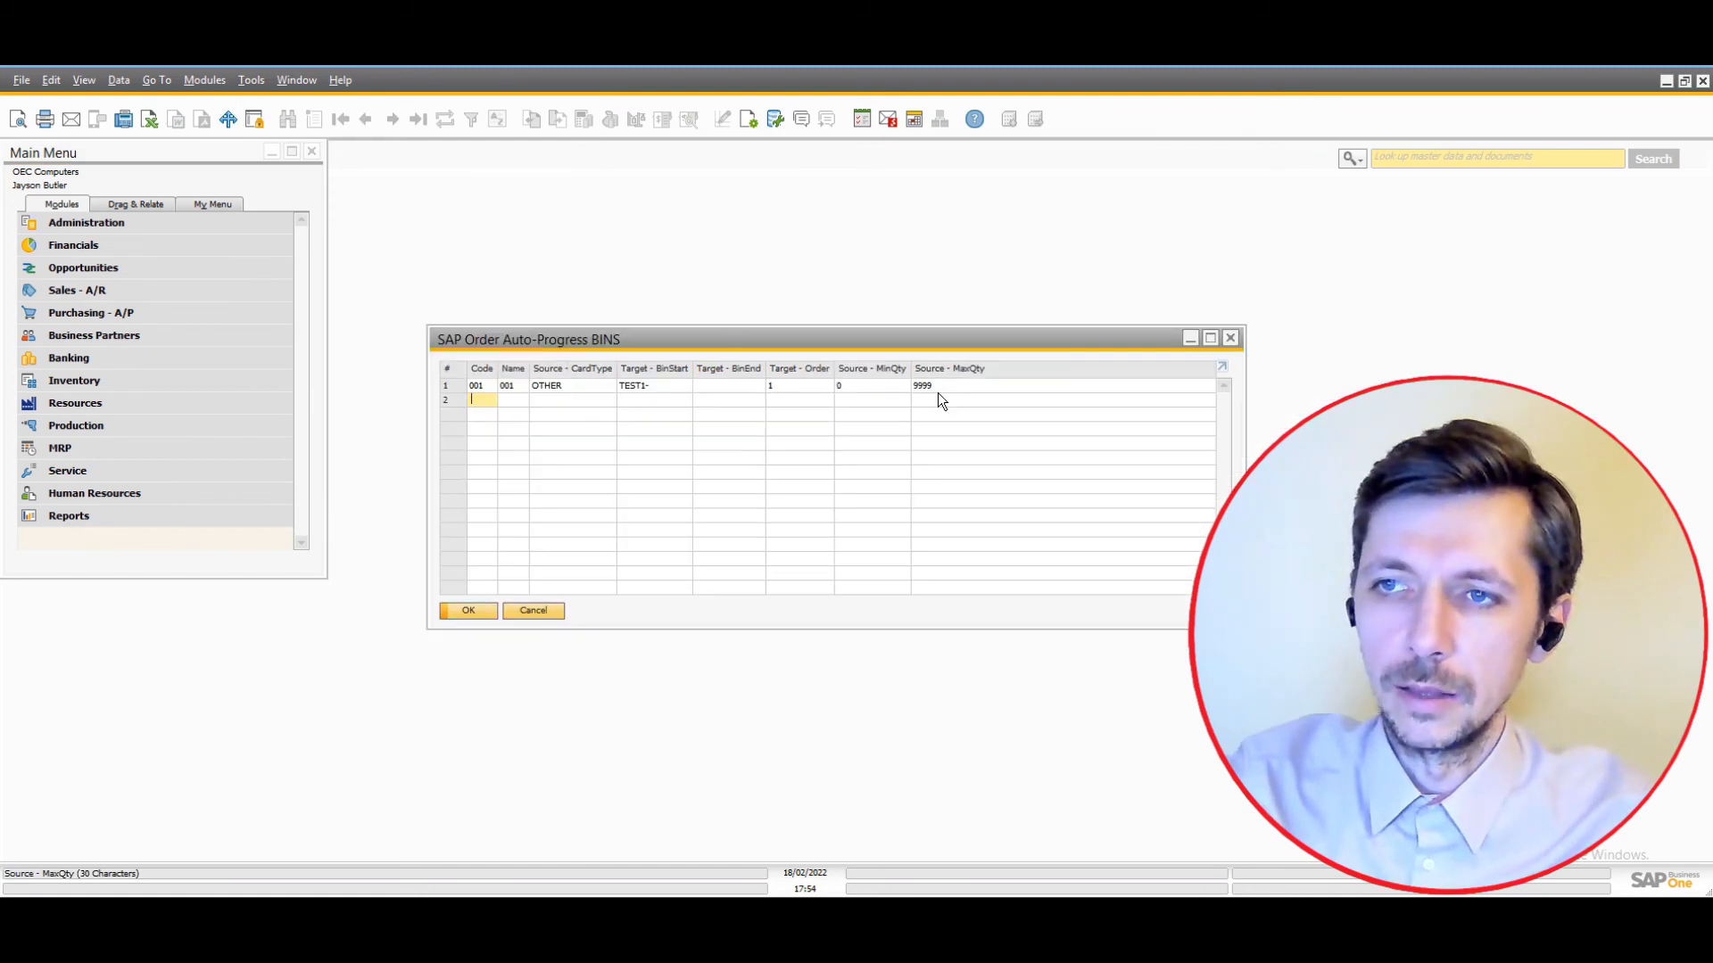
Add a second bin row with code and name 002, Source - CardType OTHER and Target - BinStart TEST1-.
{"action": "type", "text": "002"}
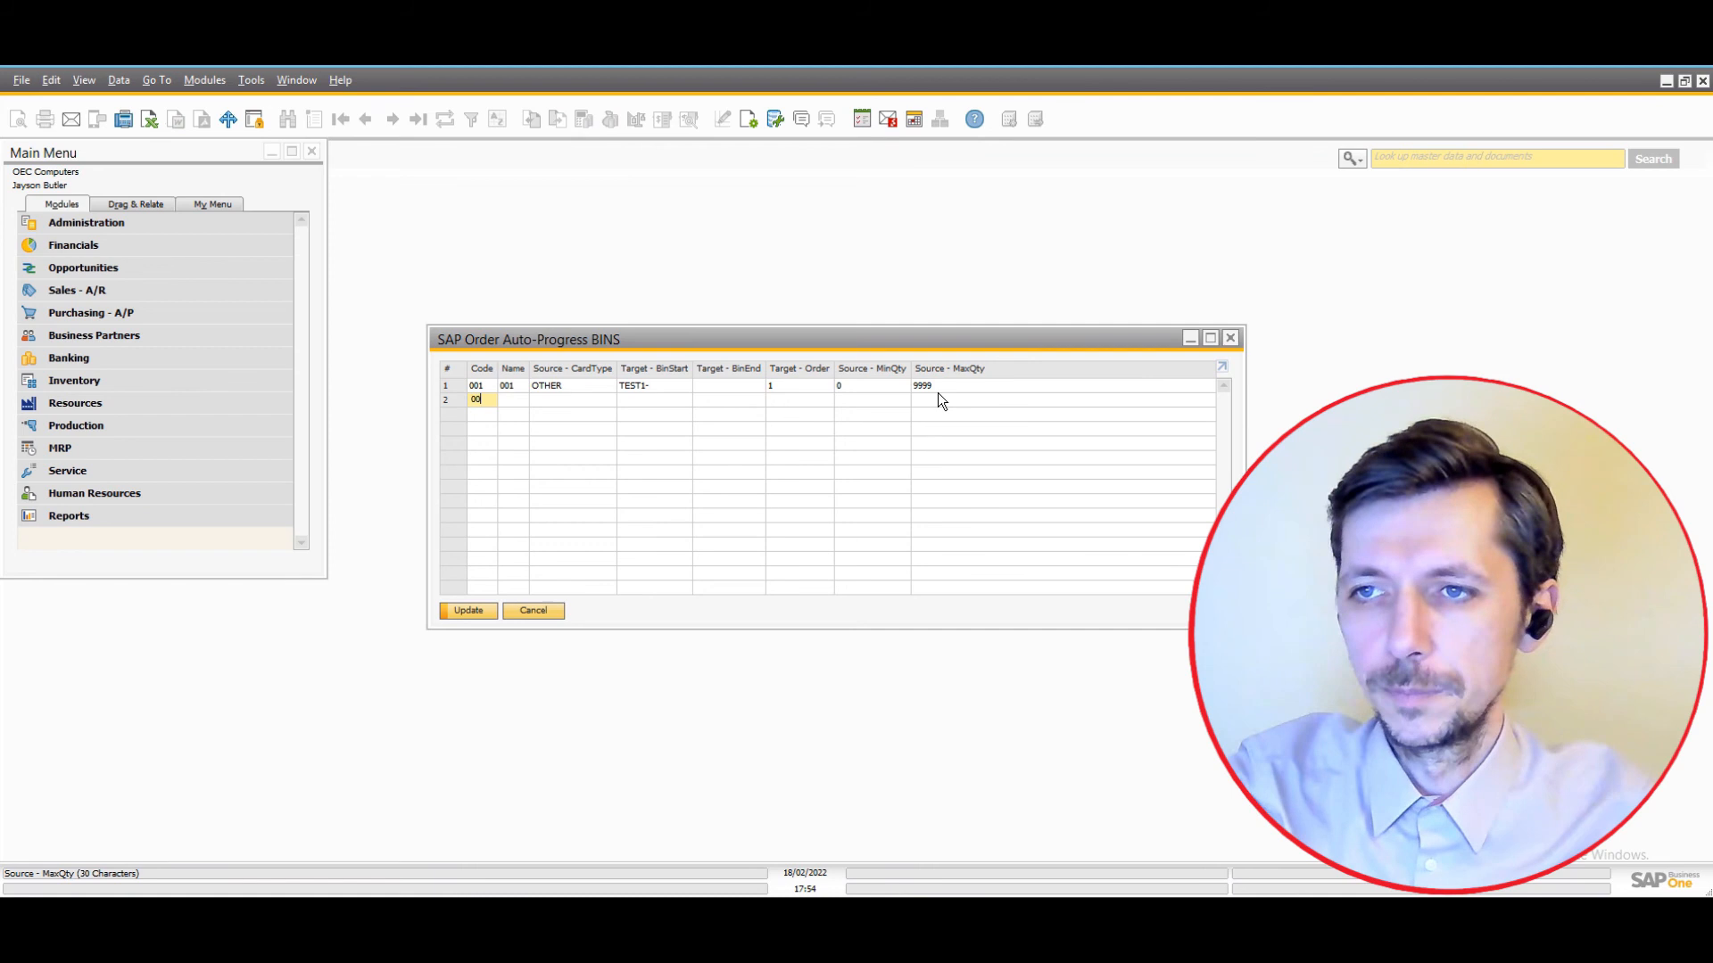
{"action": "key", "text": "Tab"}
{"action": "type", "text": "002"}
{"action": "key", "text": "Tab"}
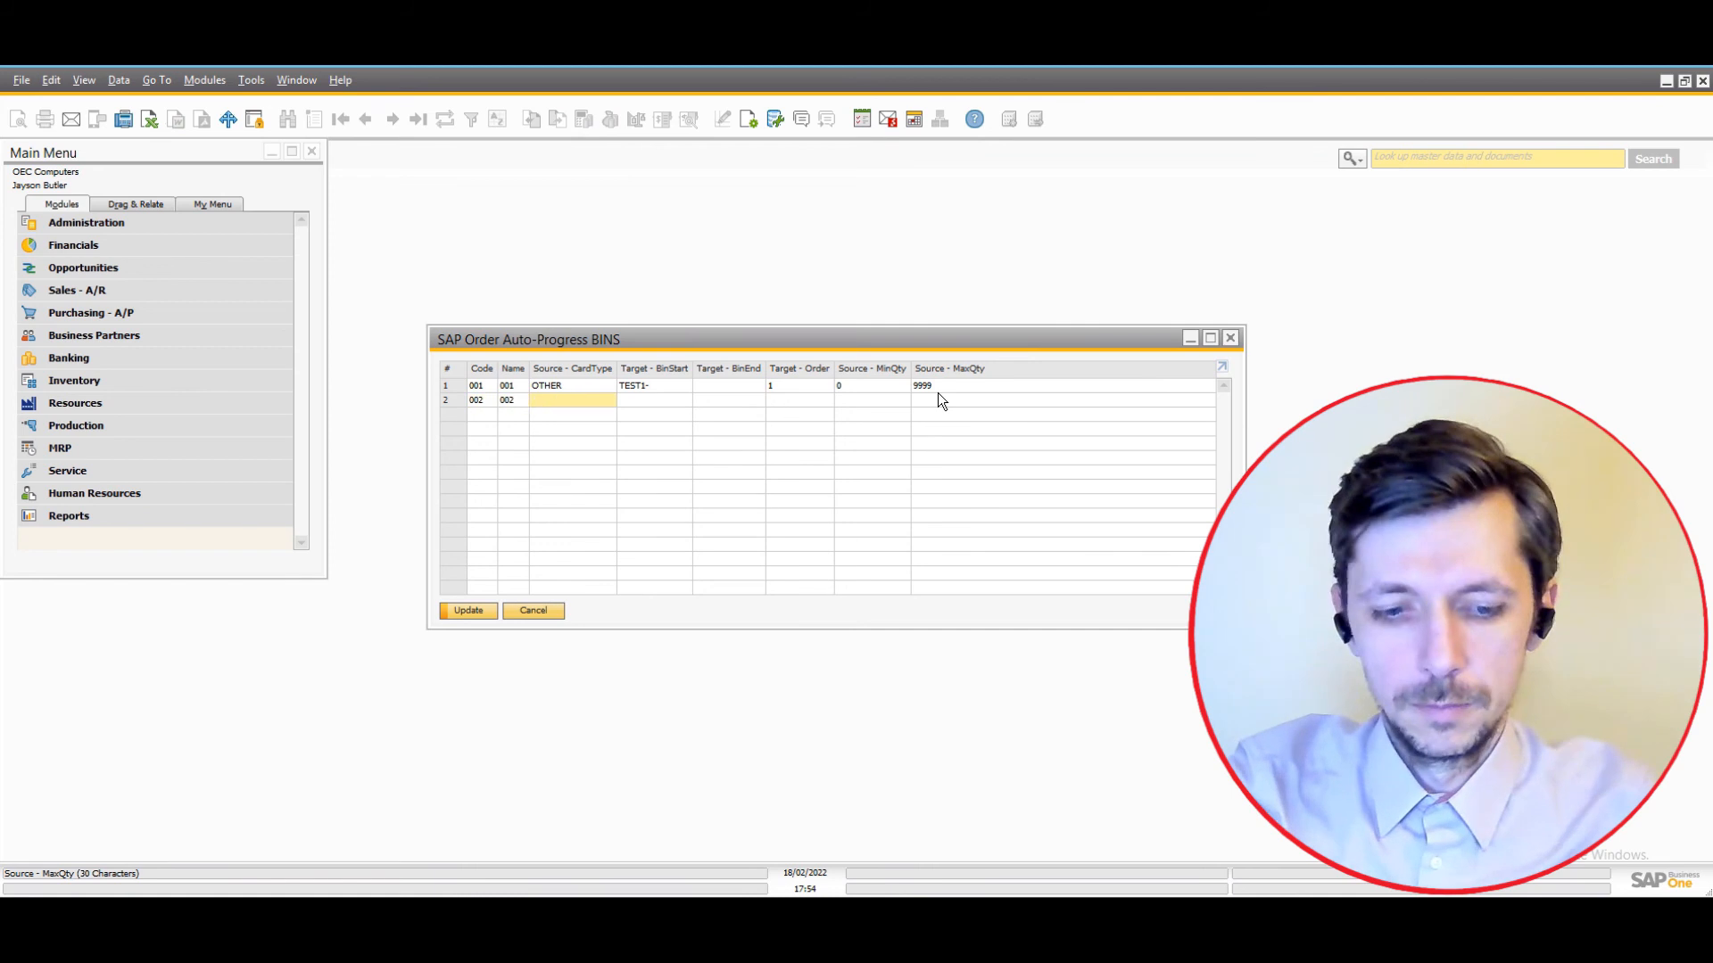
{"action": "type", "text": "OTHER"}
{"action": "key", "text": "Tab"}
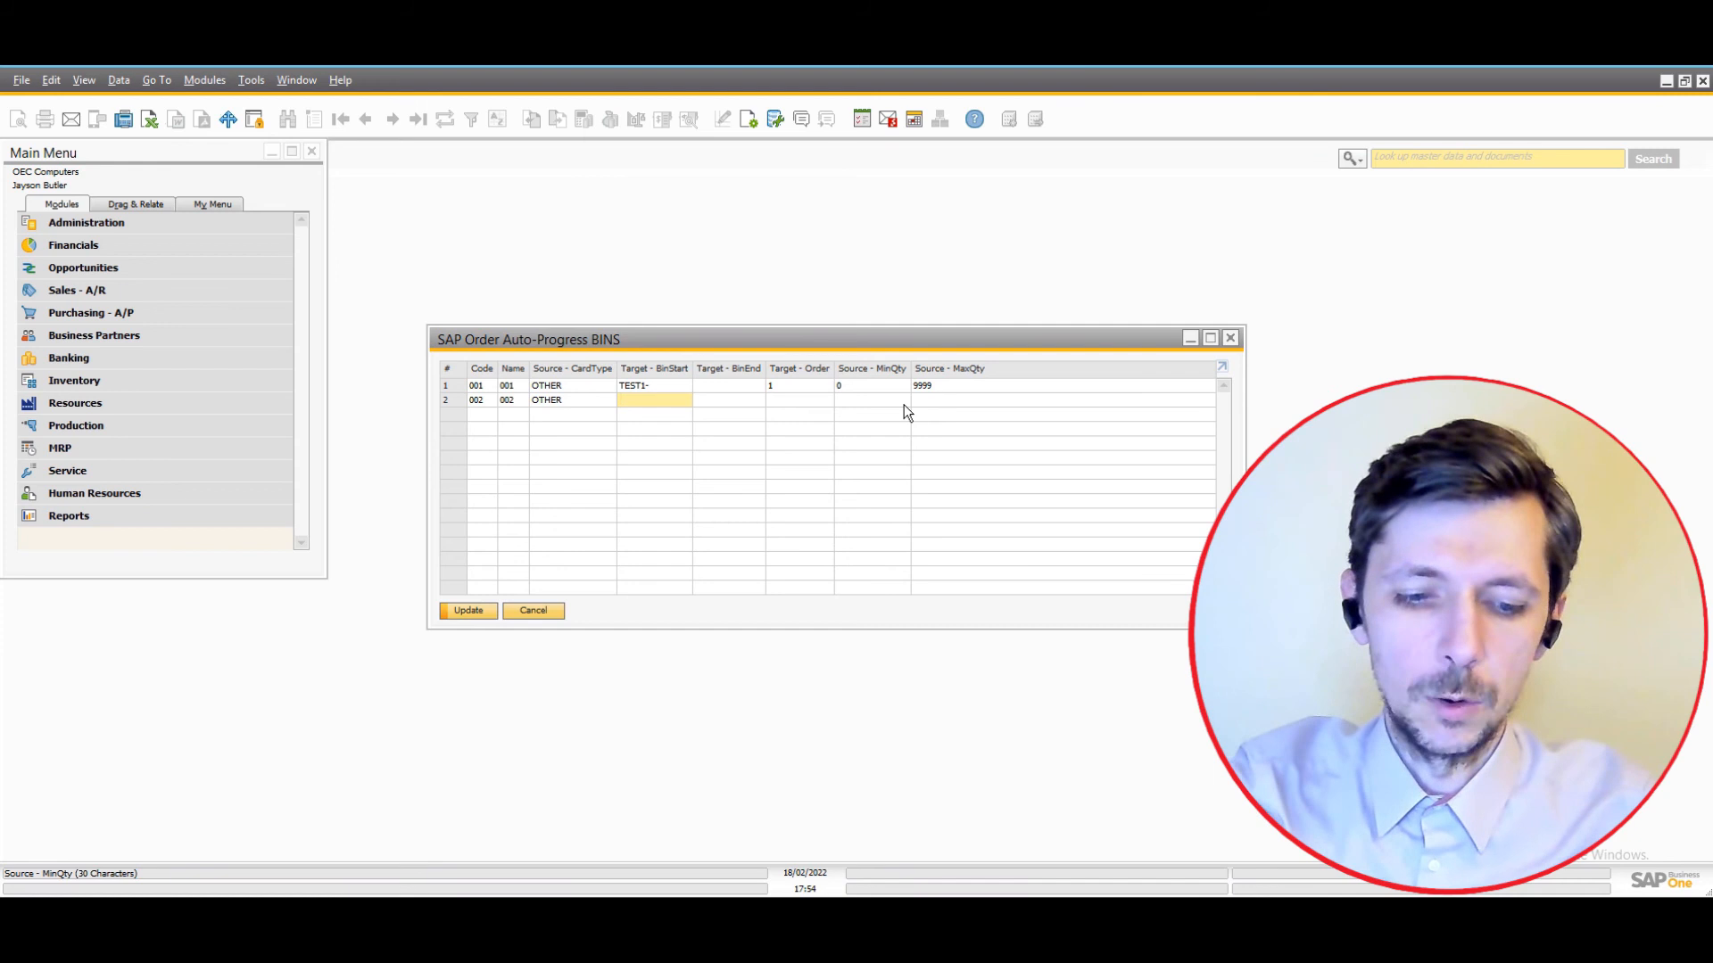
{"action": "type", "text": "TEST1-"}
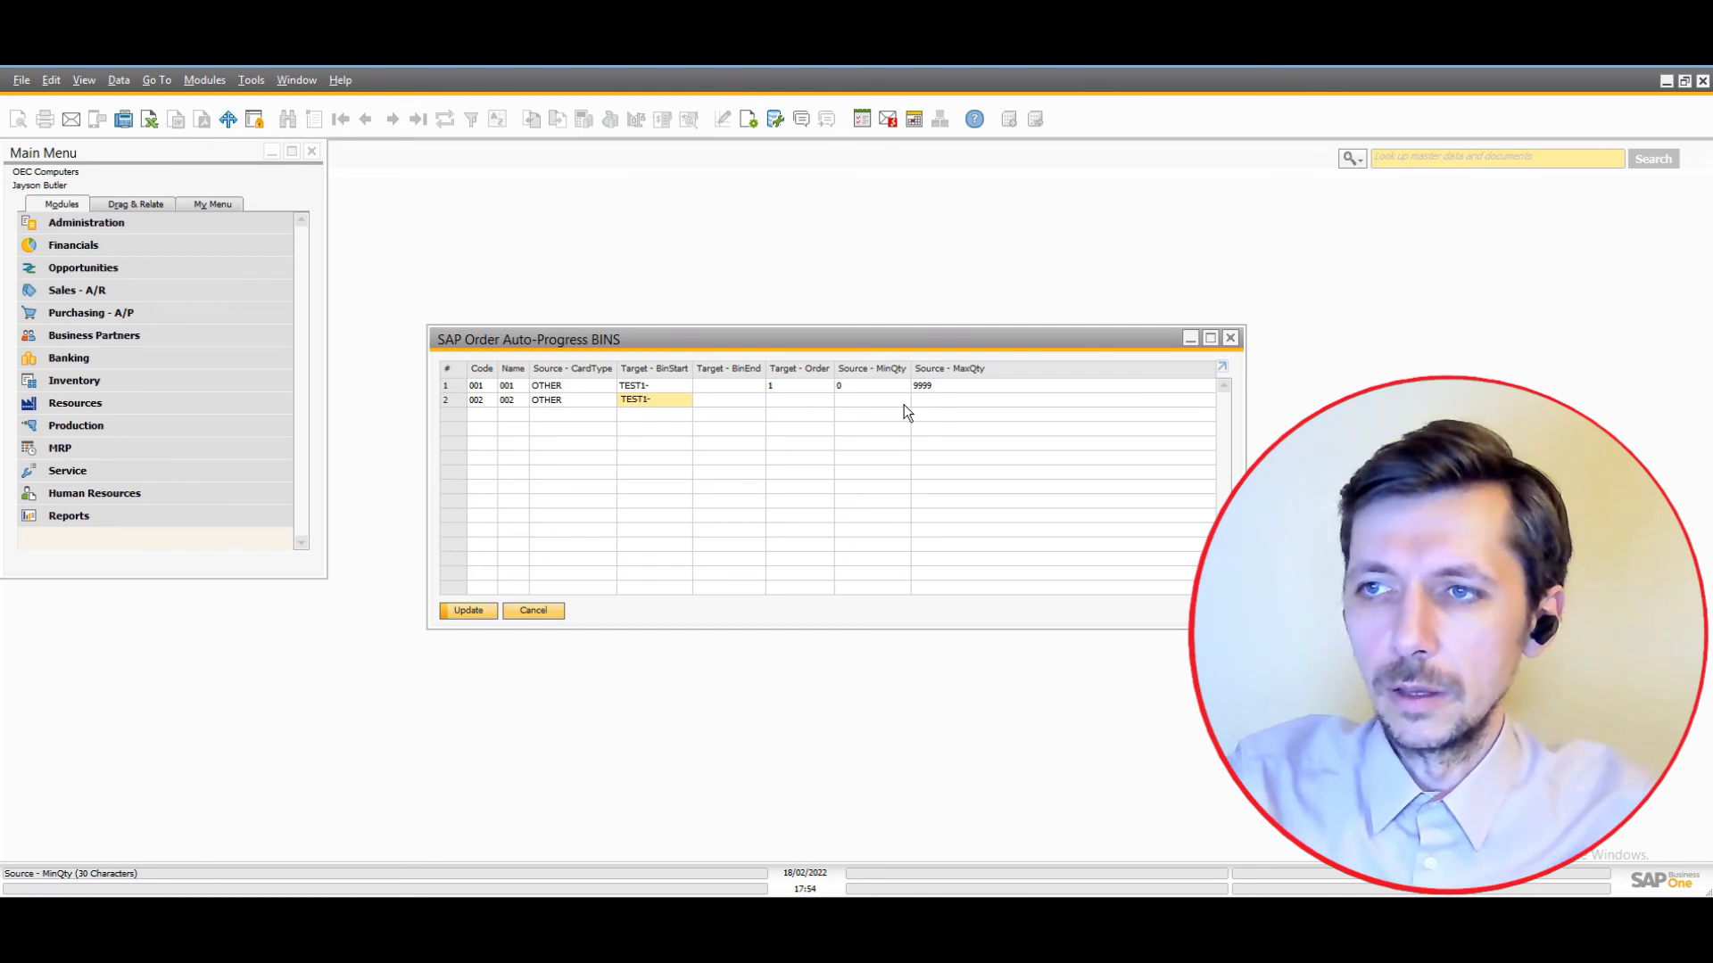
Set Target - BinEnd to L1 for bin row 001 and to L2 for bin row 002.
{"action": "left_click", "coordinate": [730, 389]}
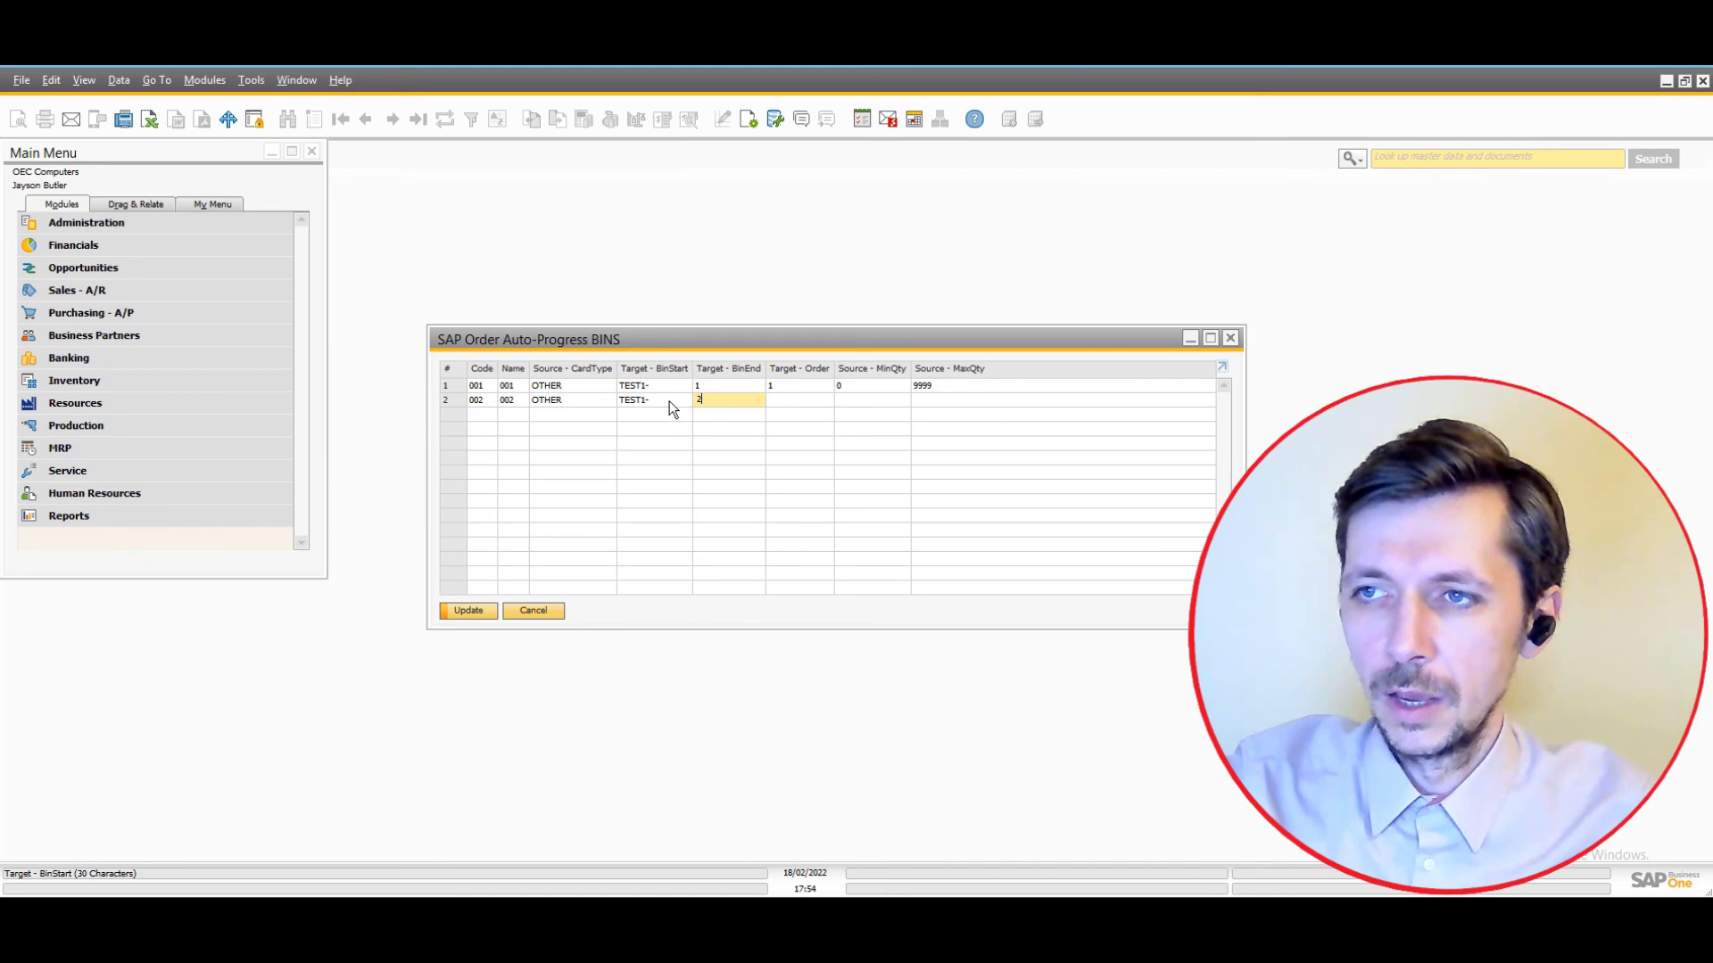
{"action": "left_click", "coordinate": [746, 386]}
{"action": "left_click", "coordinate": [667, 386]}
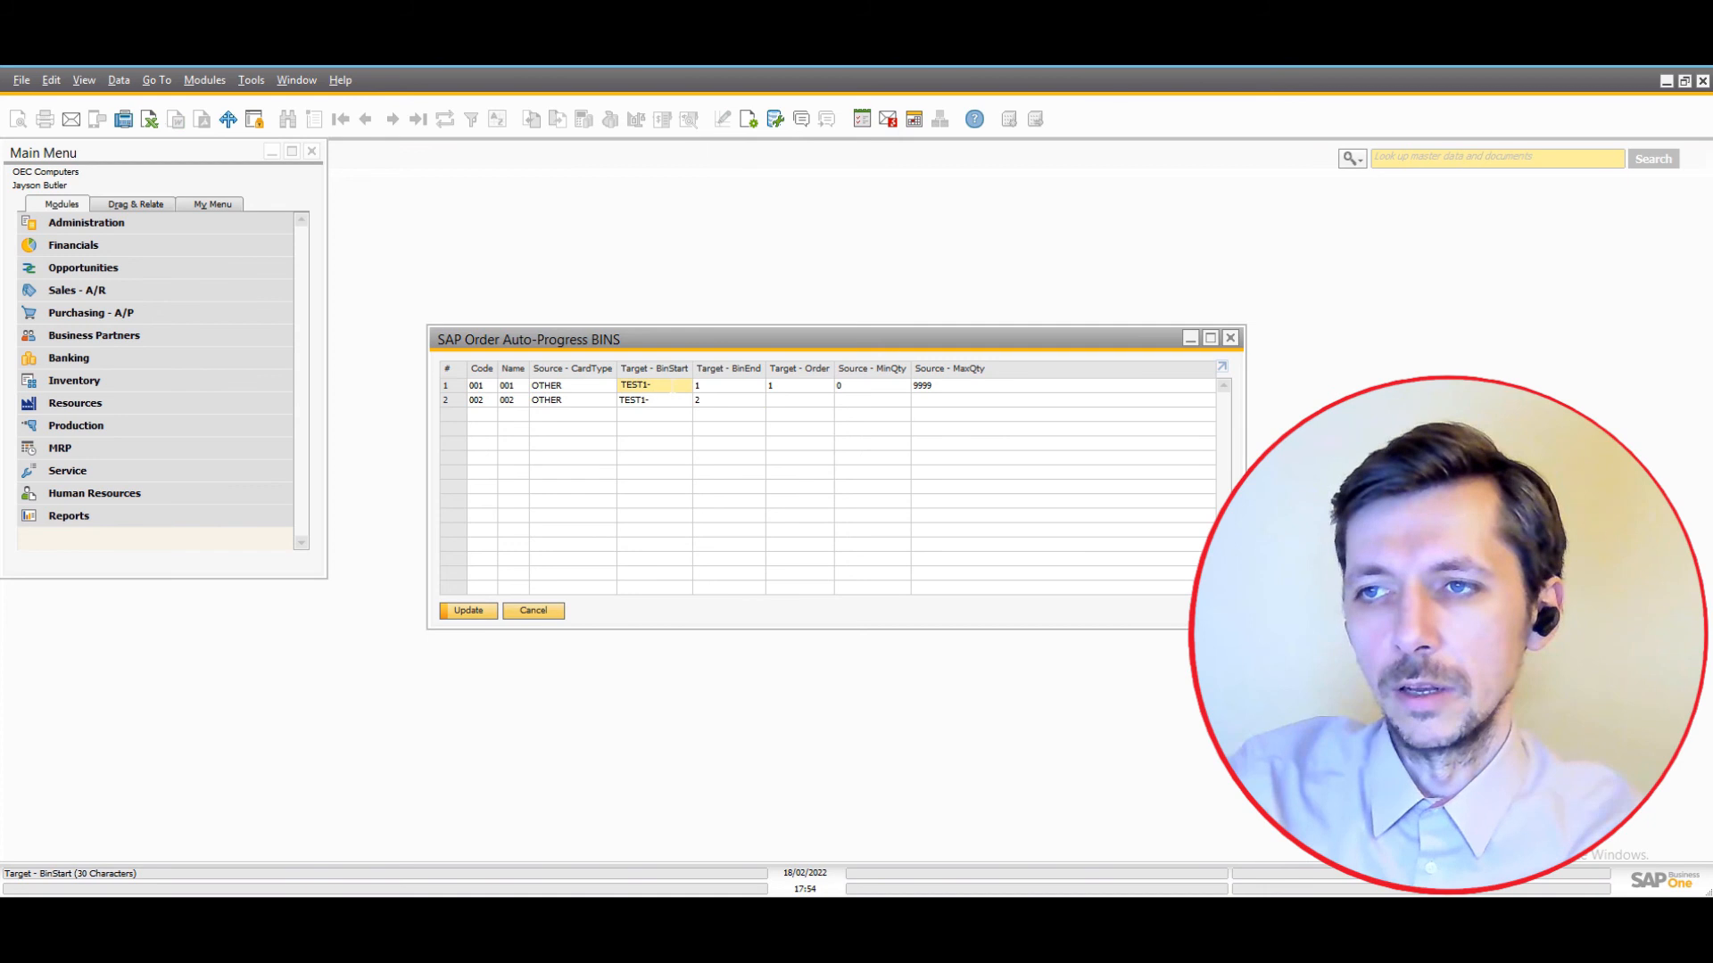
{"action": "left_click", "coordinate": [723, 388]}
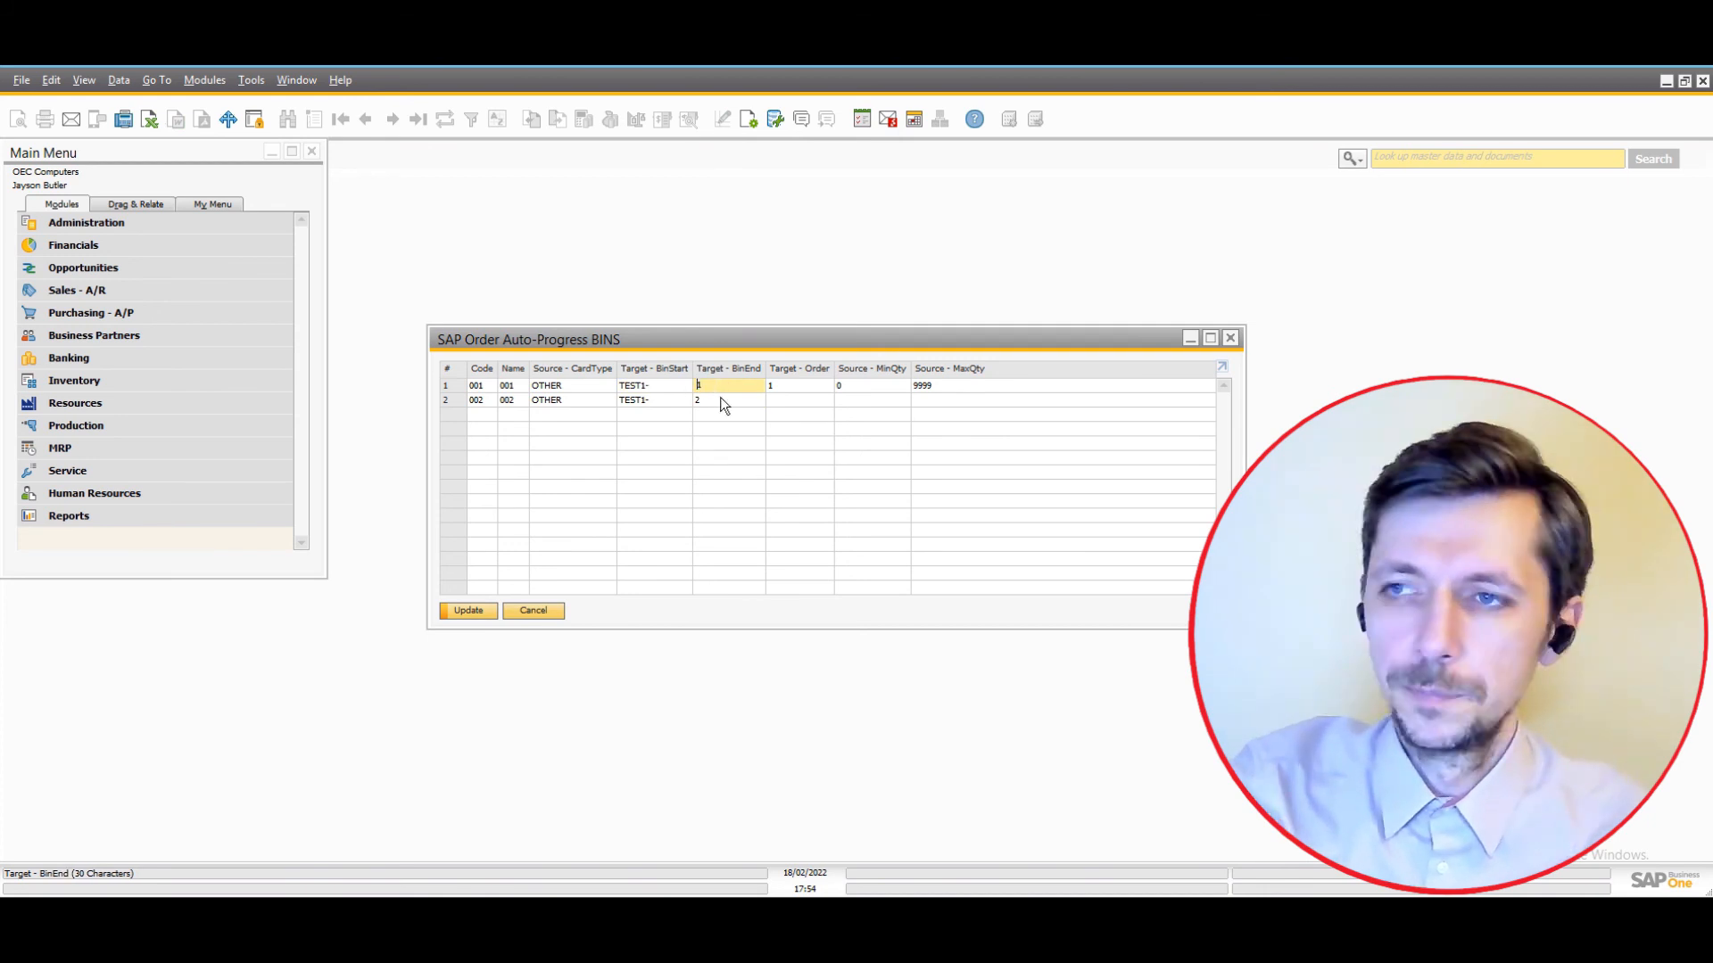
{"action": "type", "text": "L"}
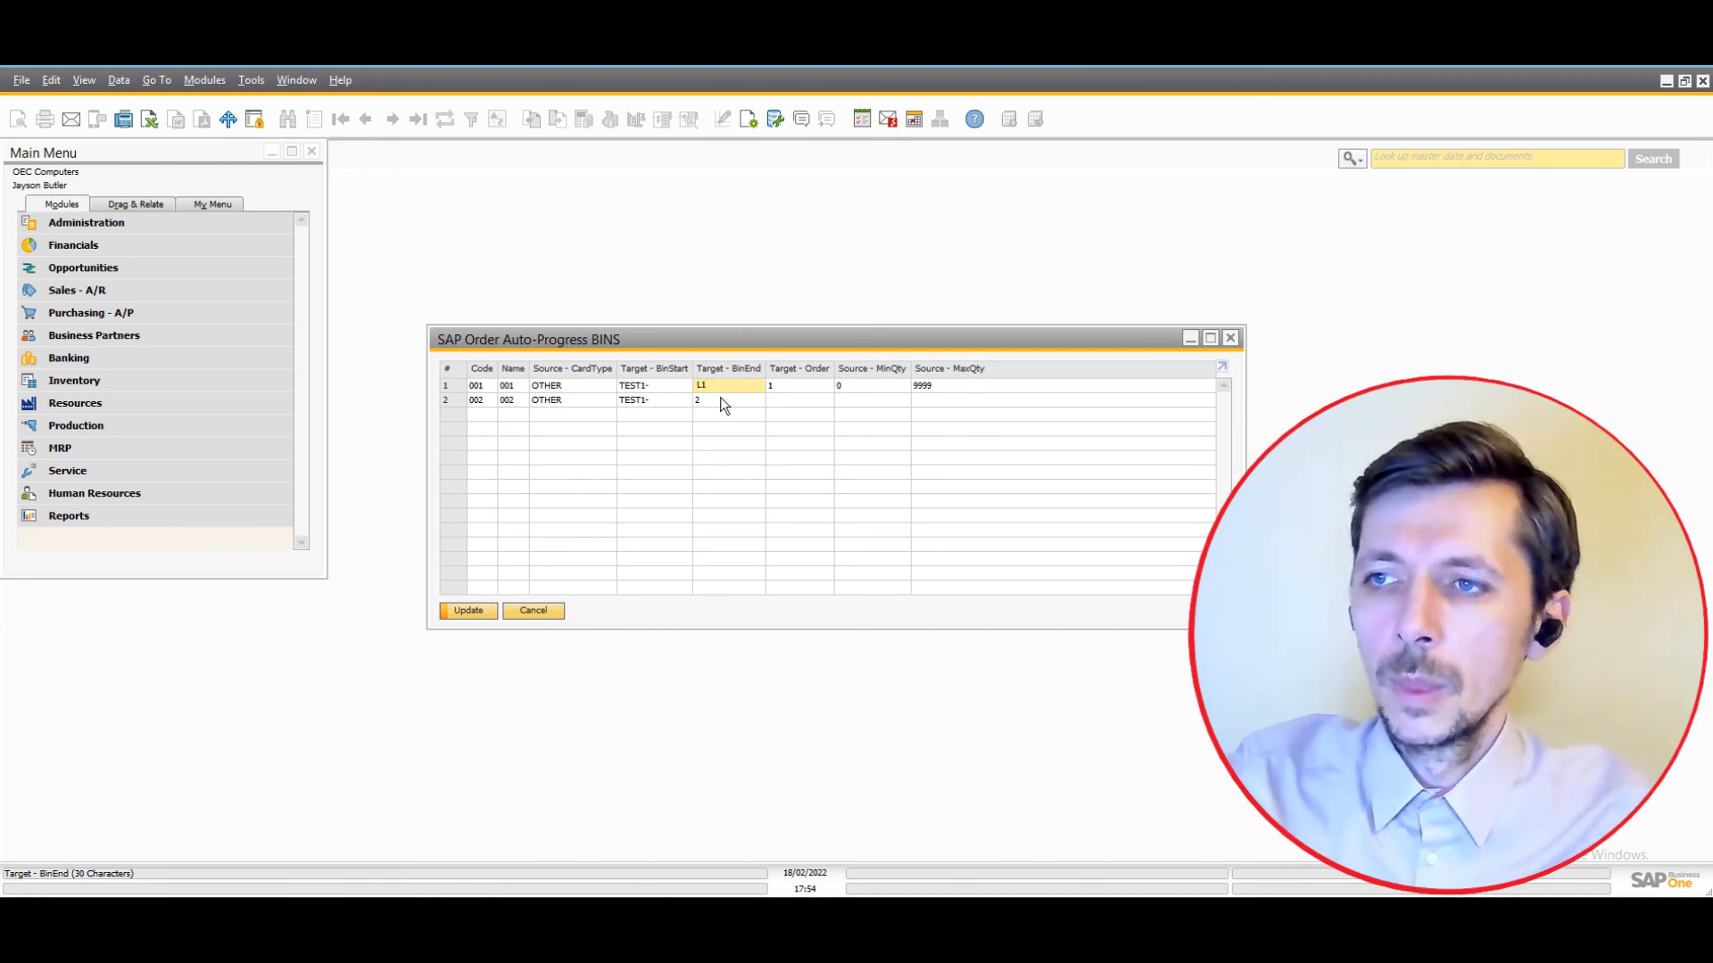
{"action": "left_click", "coordinate": [792, 384]}
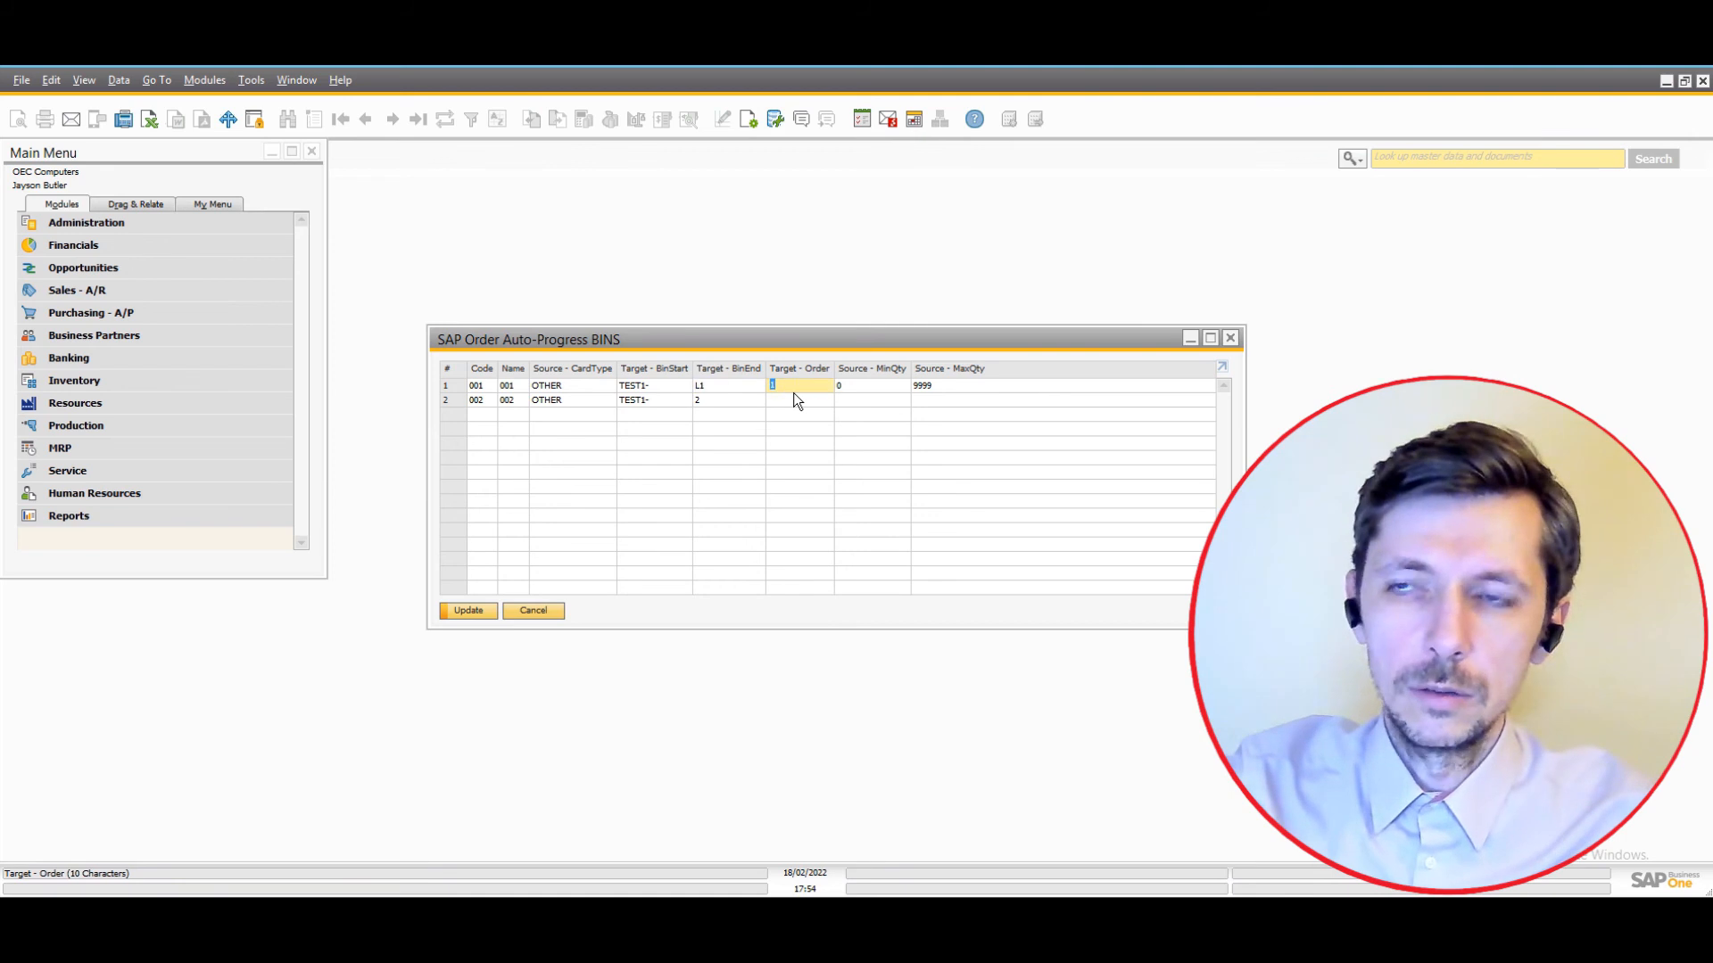
{"action": "left_click", "coordinate": [710, 401]}
{"action": "type", "text": "L2"}
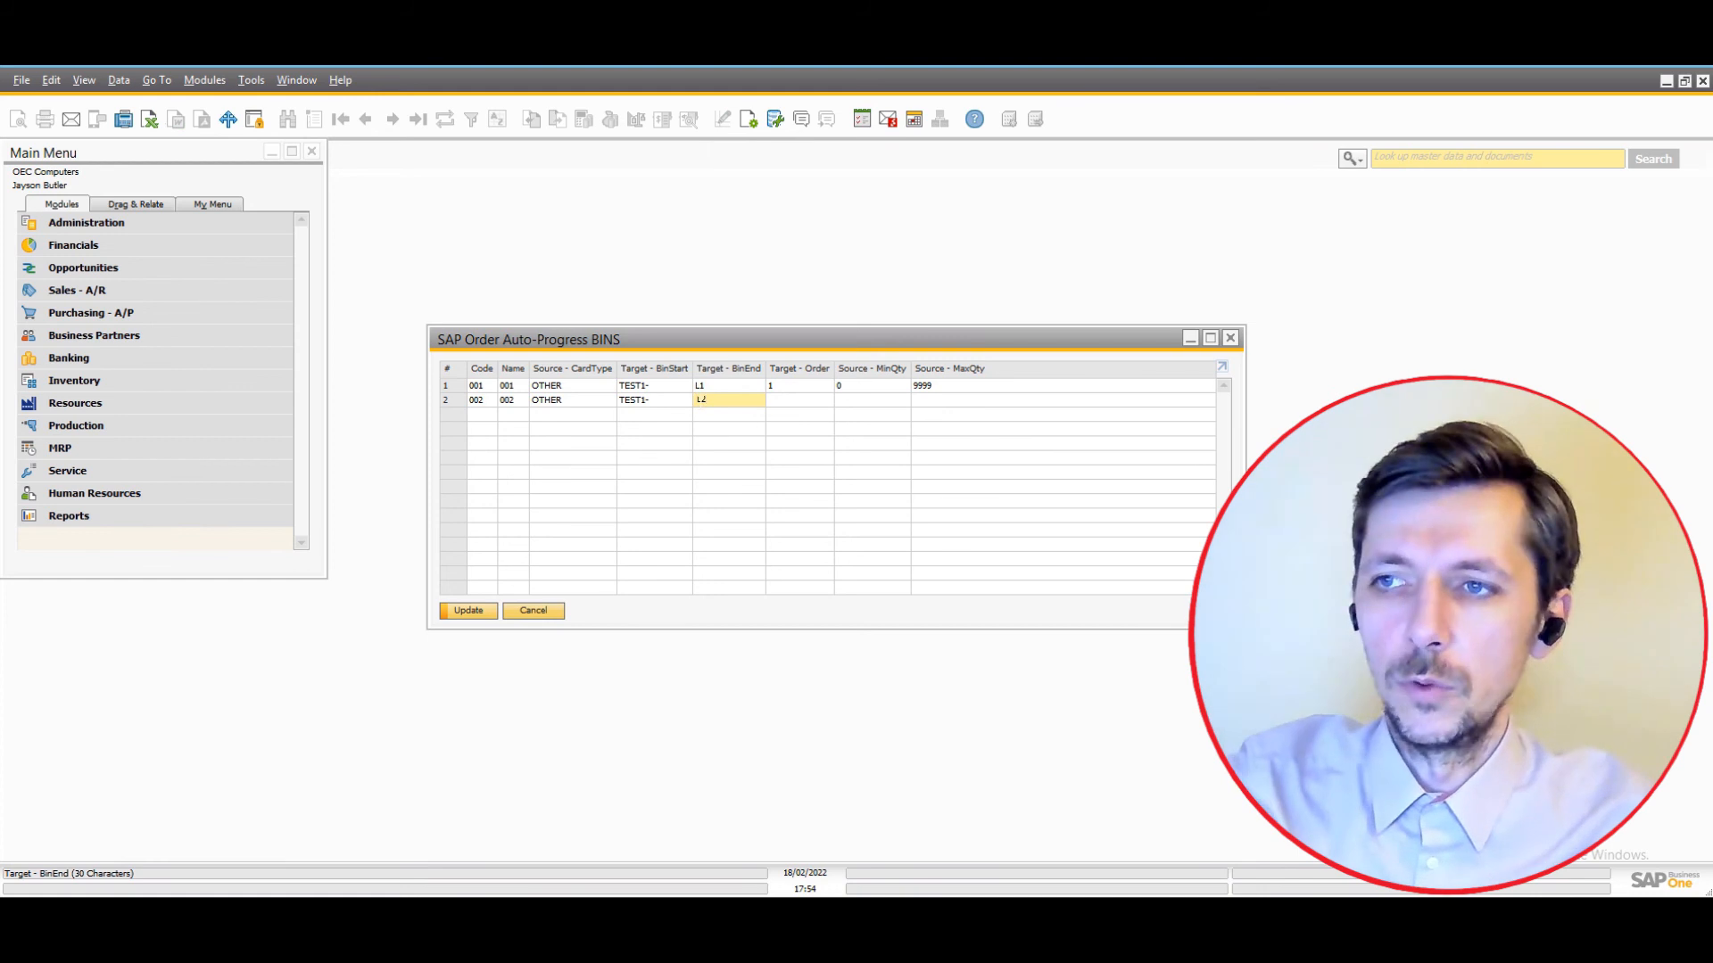
Give bin row 002 a Target - Order of 2, a Source - MinQty of 0 and a Source - MaxQty of 9999.
{"action": "left_click", "coordinate": [799, 400]}
{"action": "type", "text": "2"}
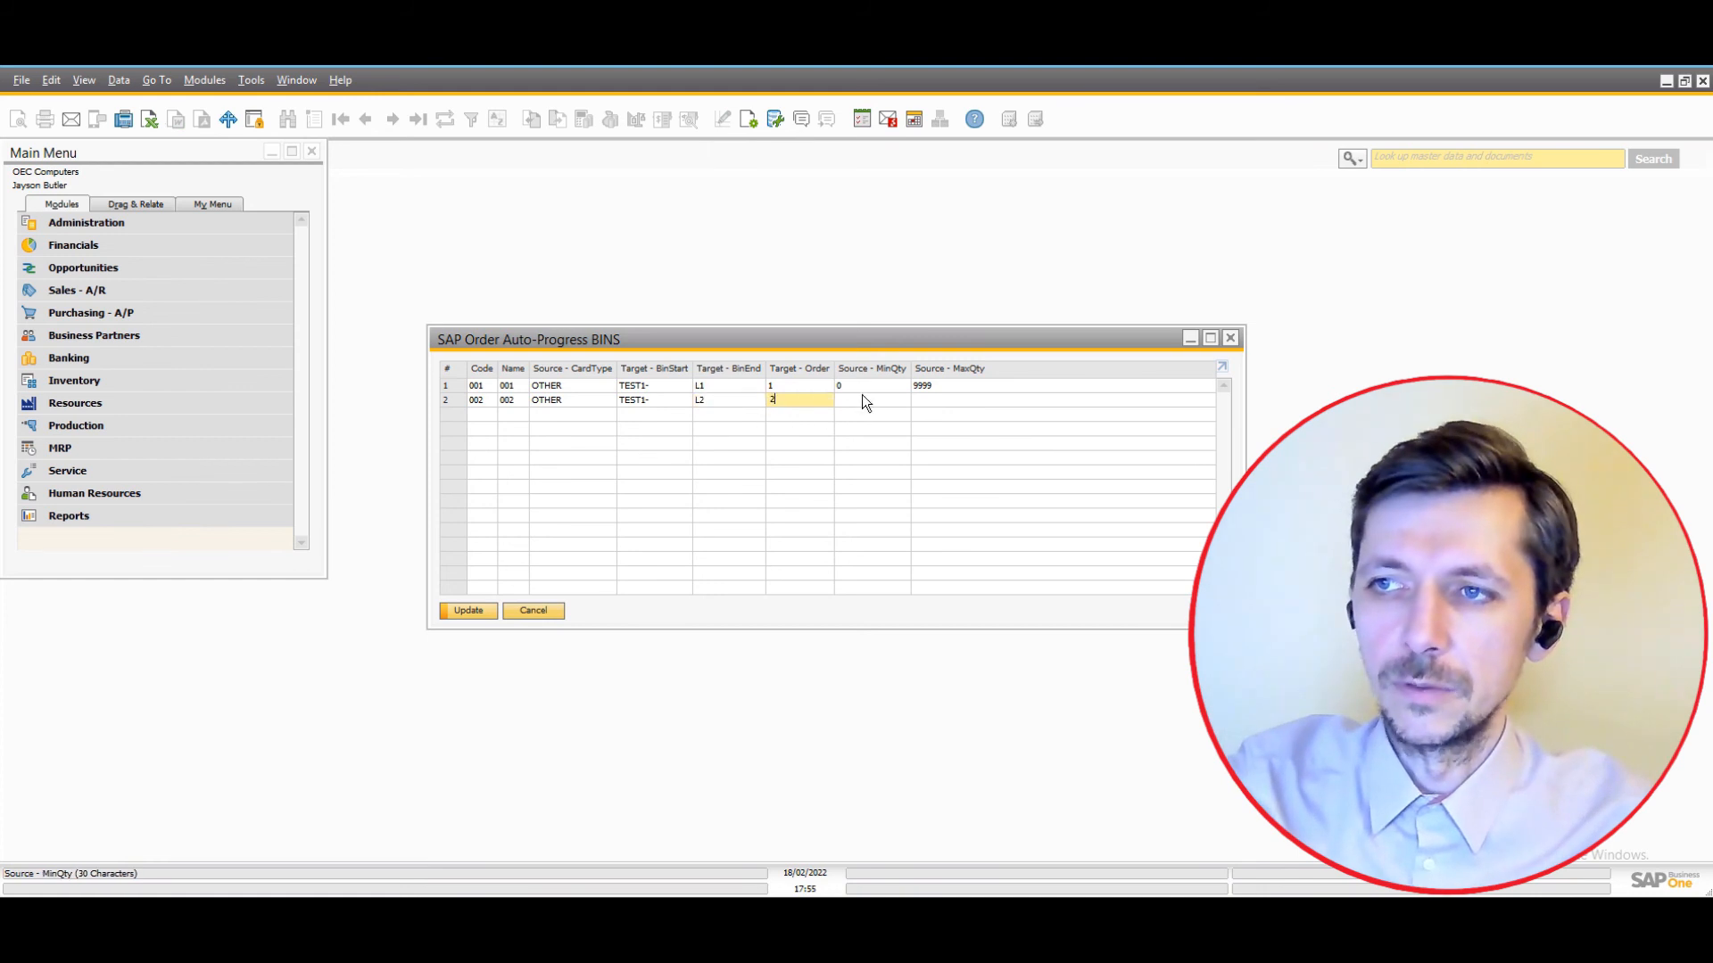
{"action": "left_click", "coordinate": [851, 399]}
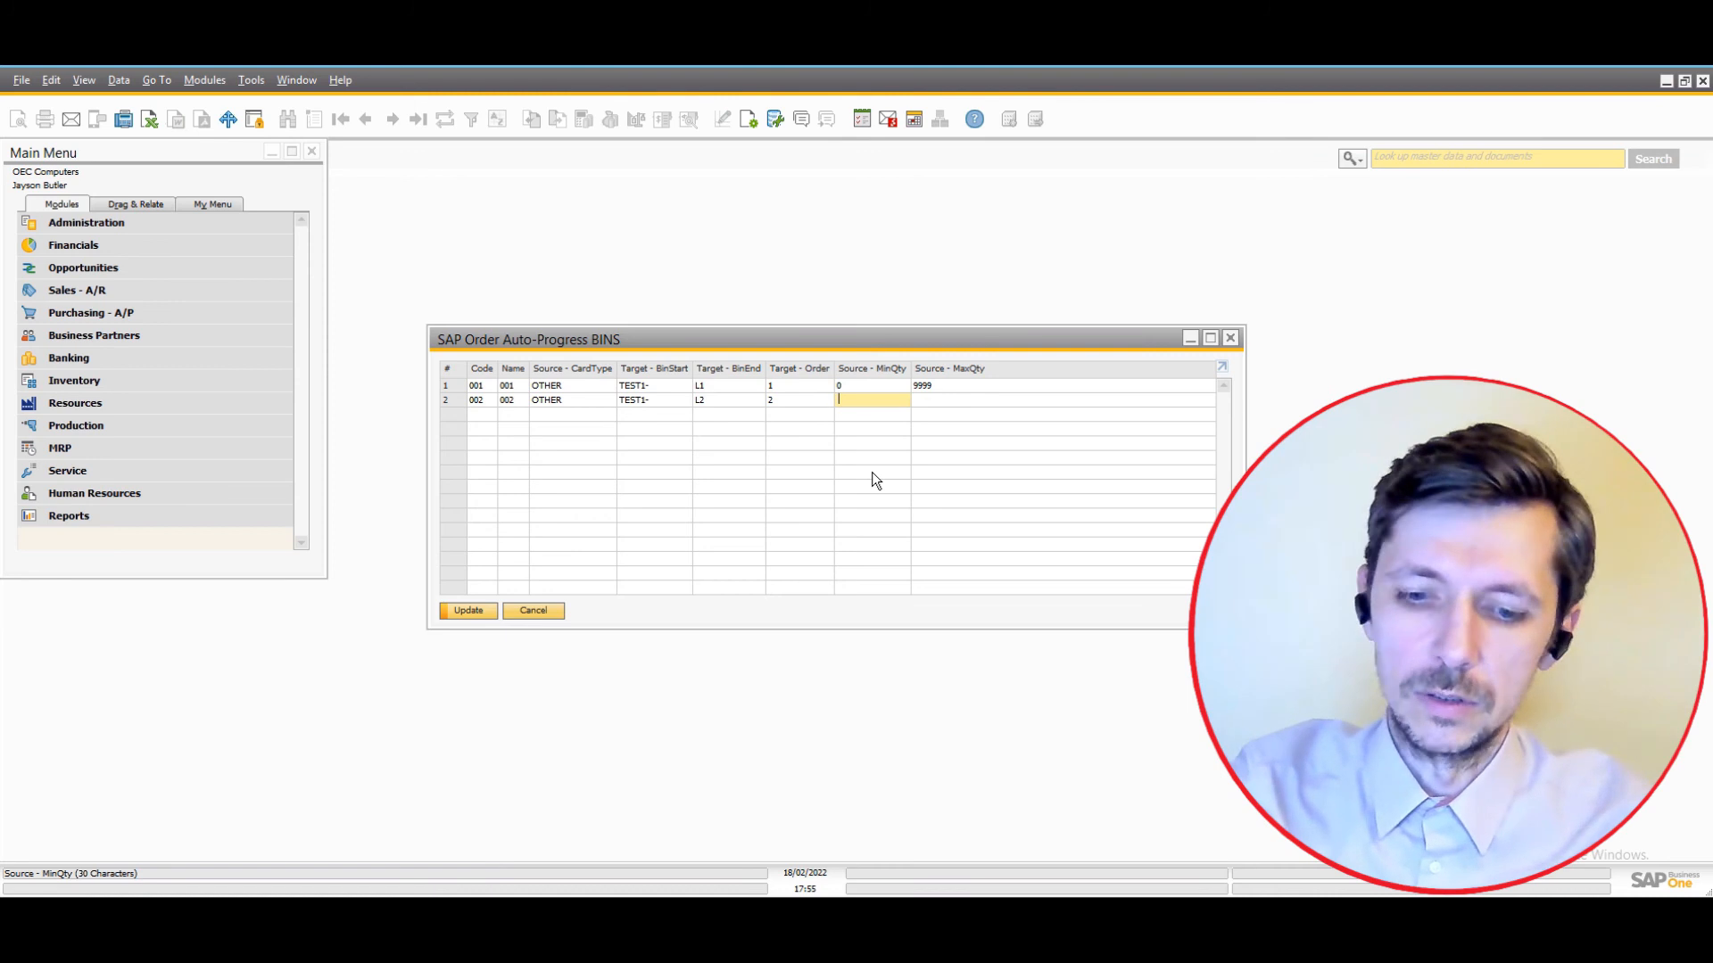
{"action": "type", "text": "0"}
{"action": "key", "text": "Tab"}
{"action": "type", "text": "9999"}
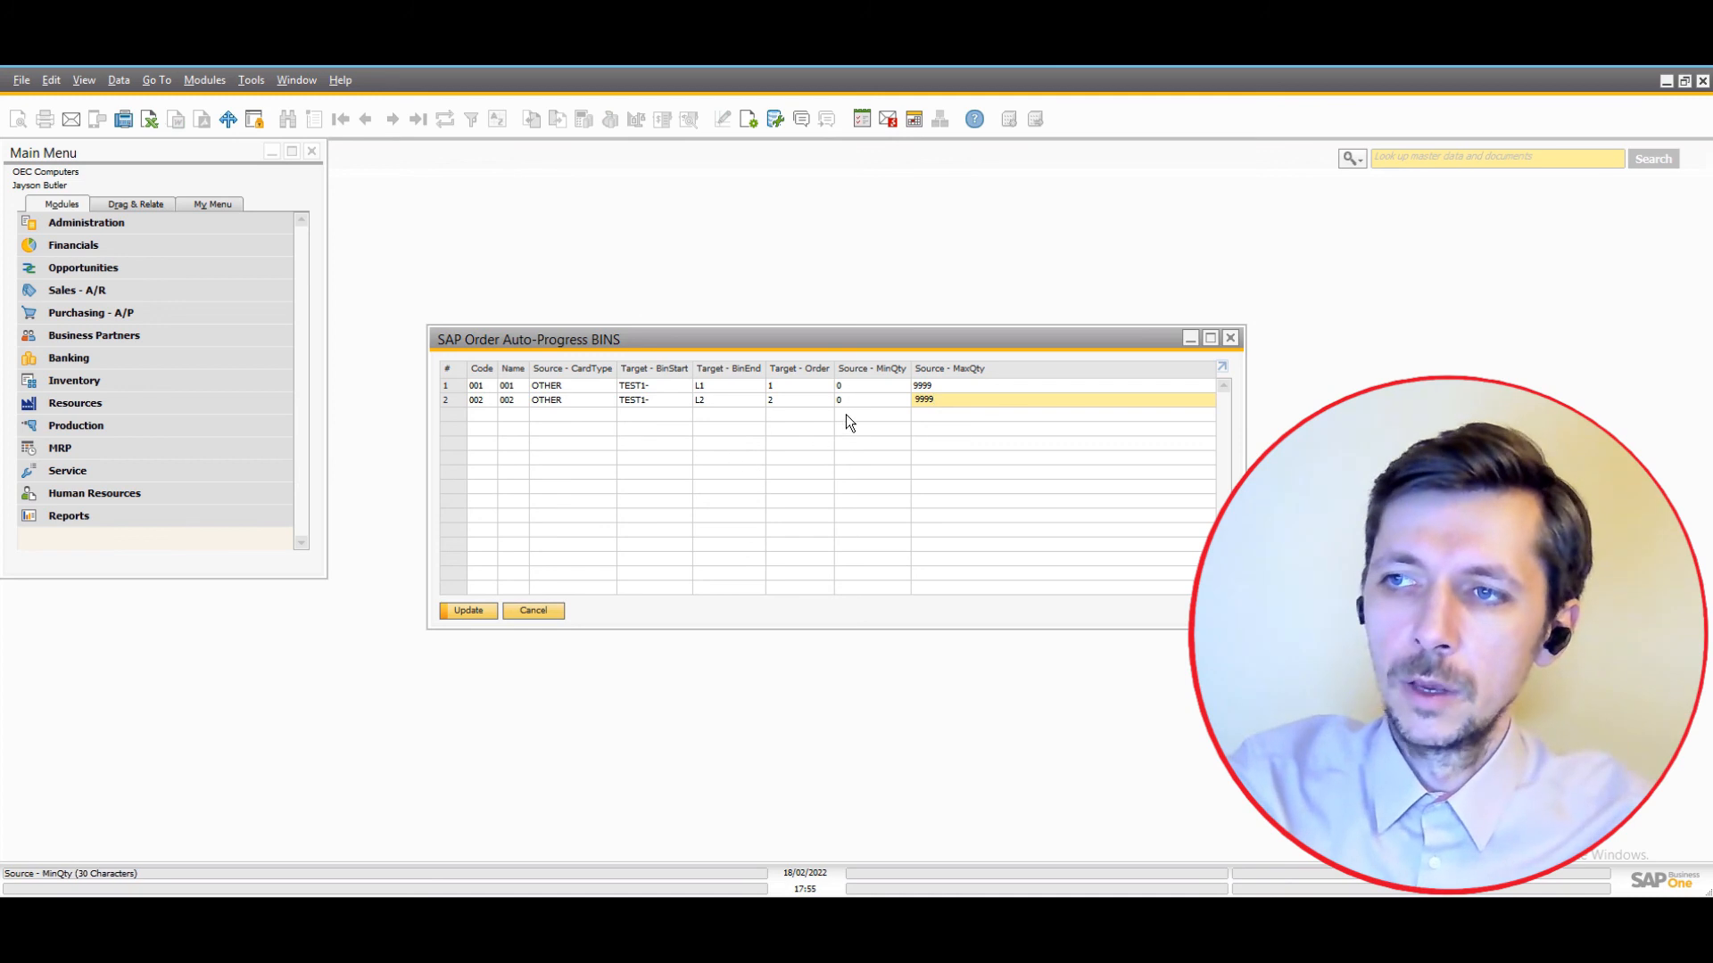
Split the quantity ranges: set row 001's MaxQty to 100, and row 002's MinQty to 101 and MaxQty to 999999.
{"action": "left_click", "coordinate": [951, 386]}
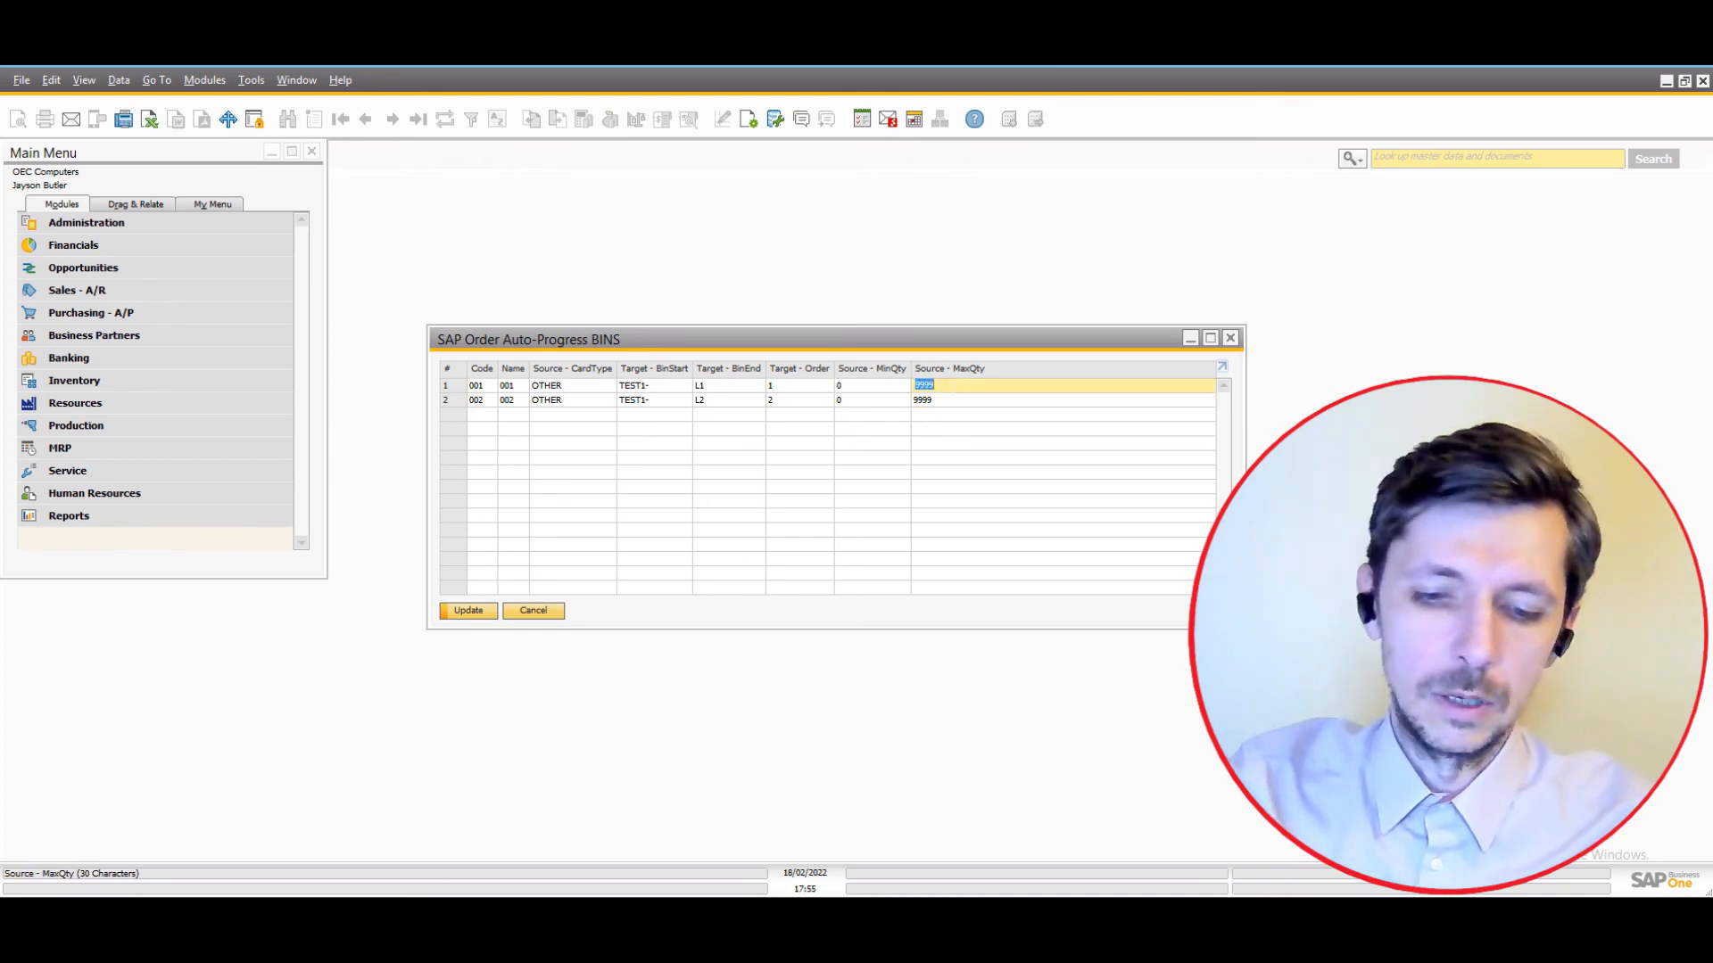
{"action": "type", "text": "10"}
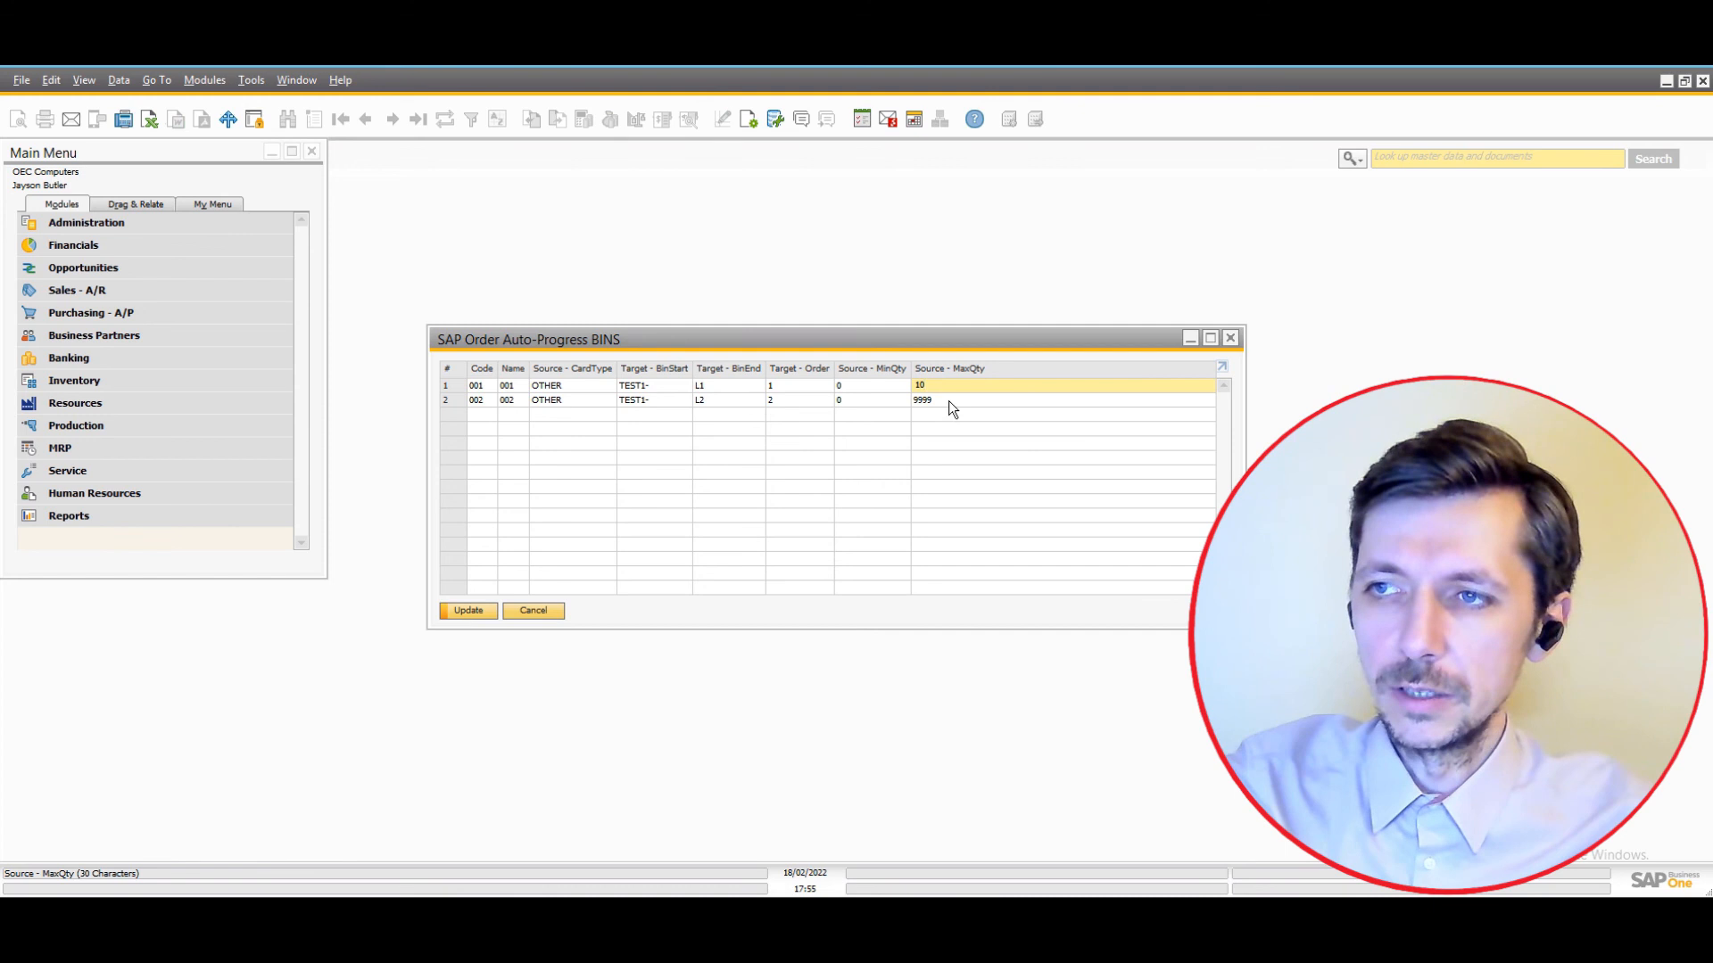
{"action": "left_click", "coordinate": [842, 389]}
{"action": "key", "text": "Tab"}
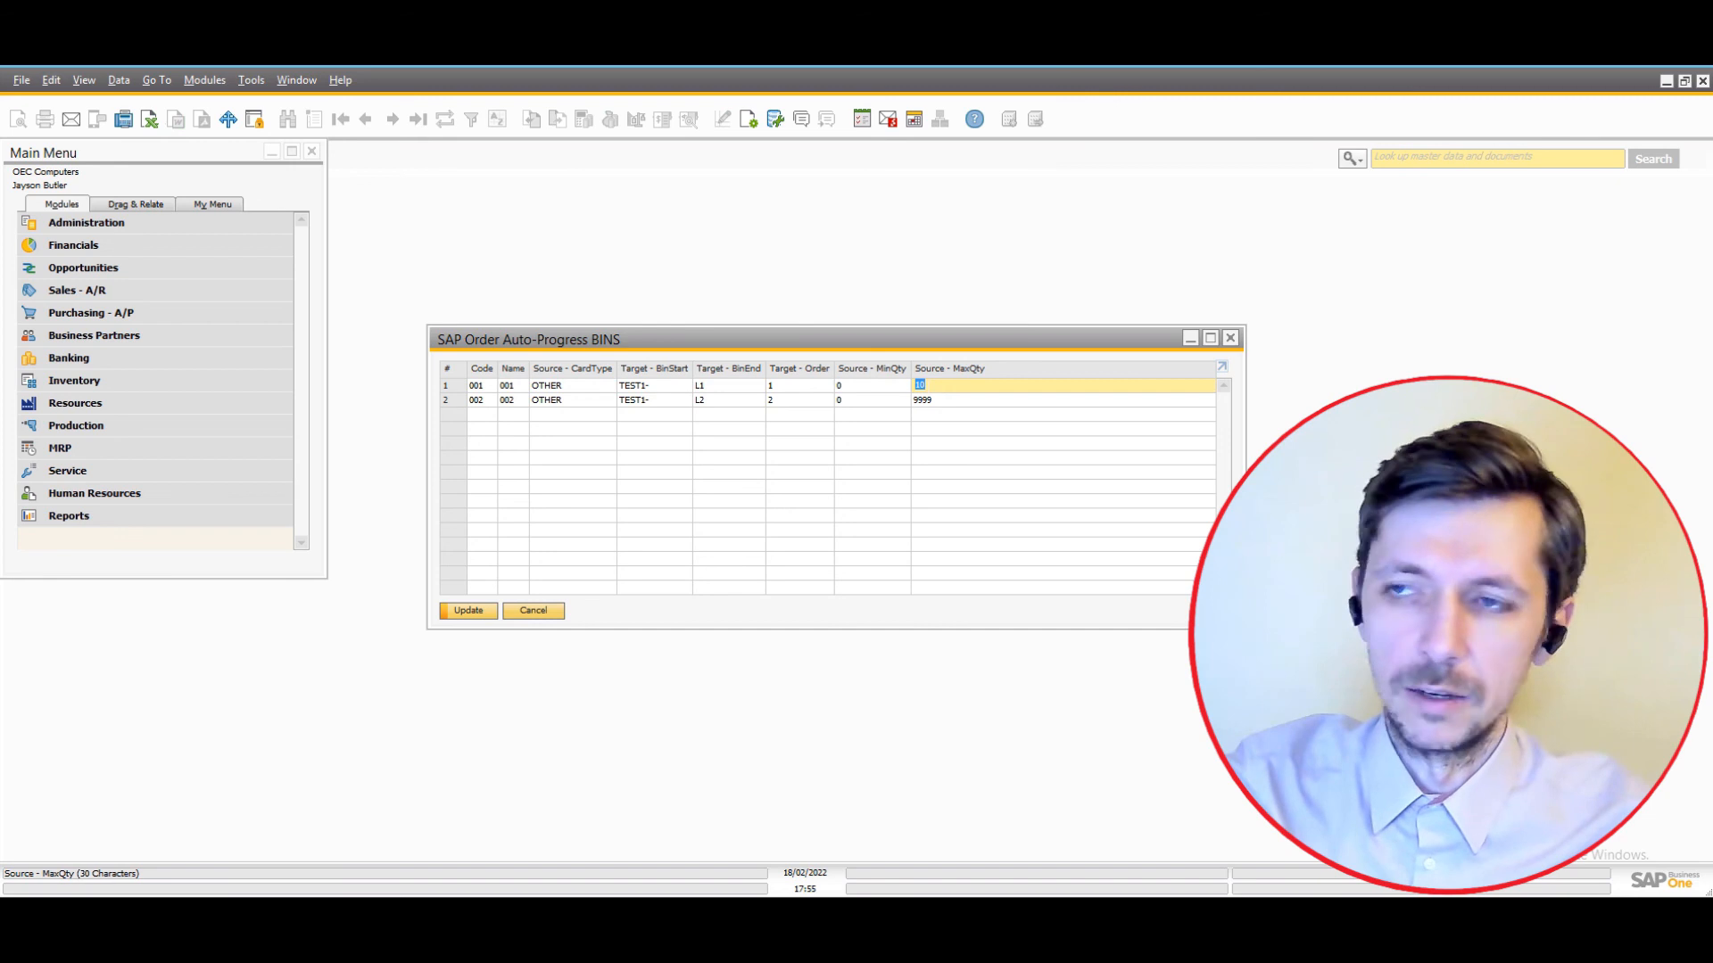
{"action": "left_click", "coordinate": [943, 385]}
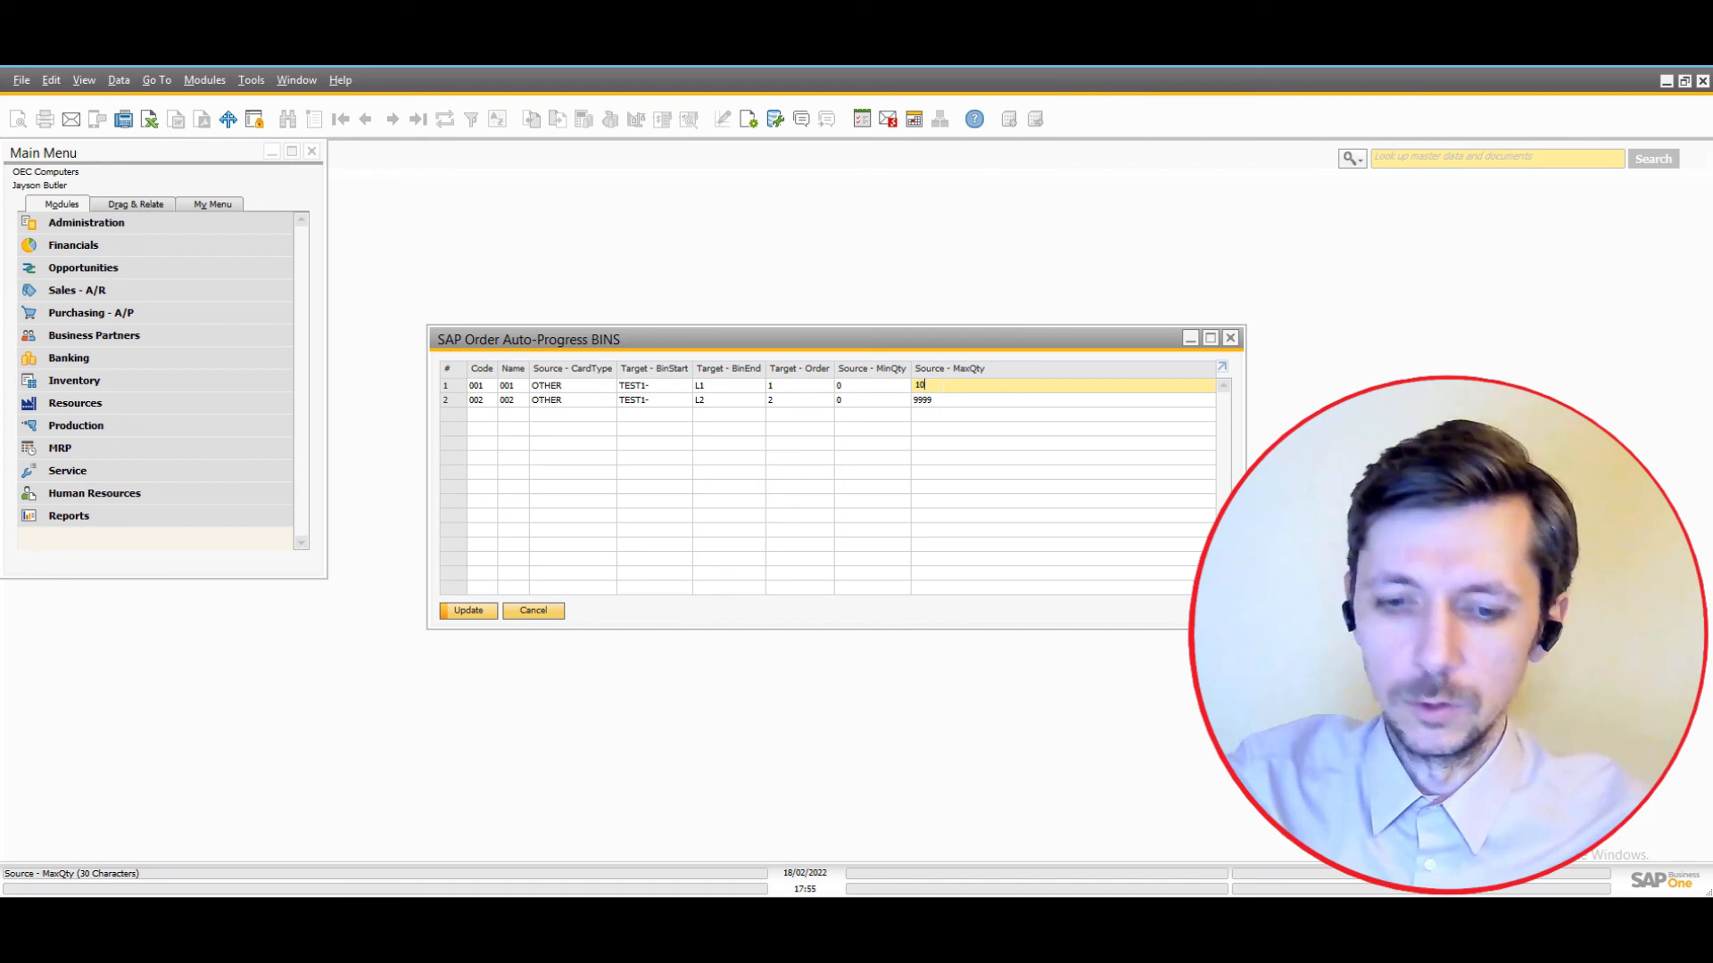
{"action": "left_click", "coordinate": [885, 401]}
{"action": "type", "text": "101"}
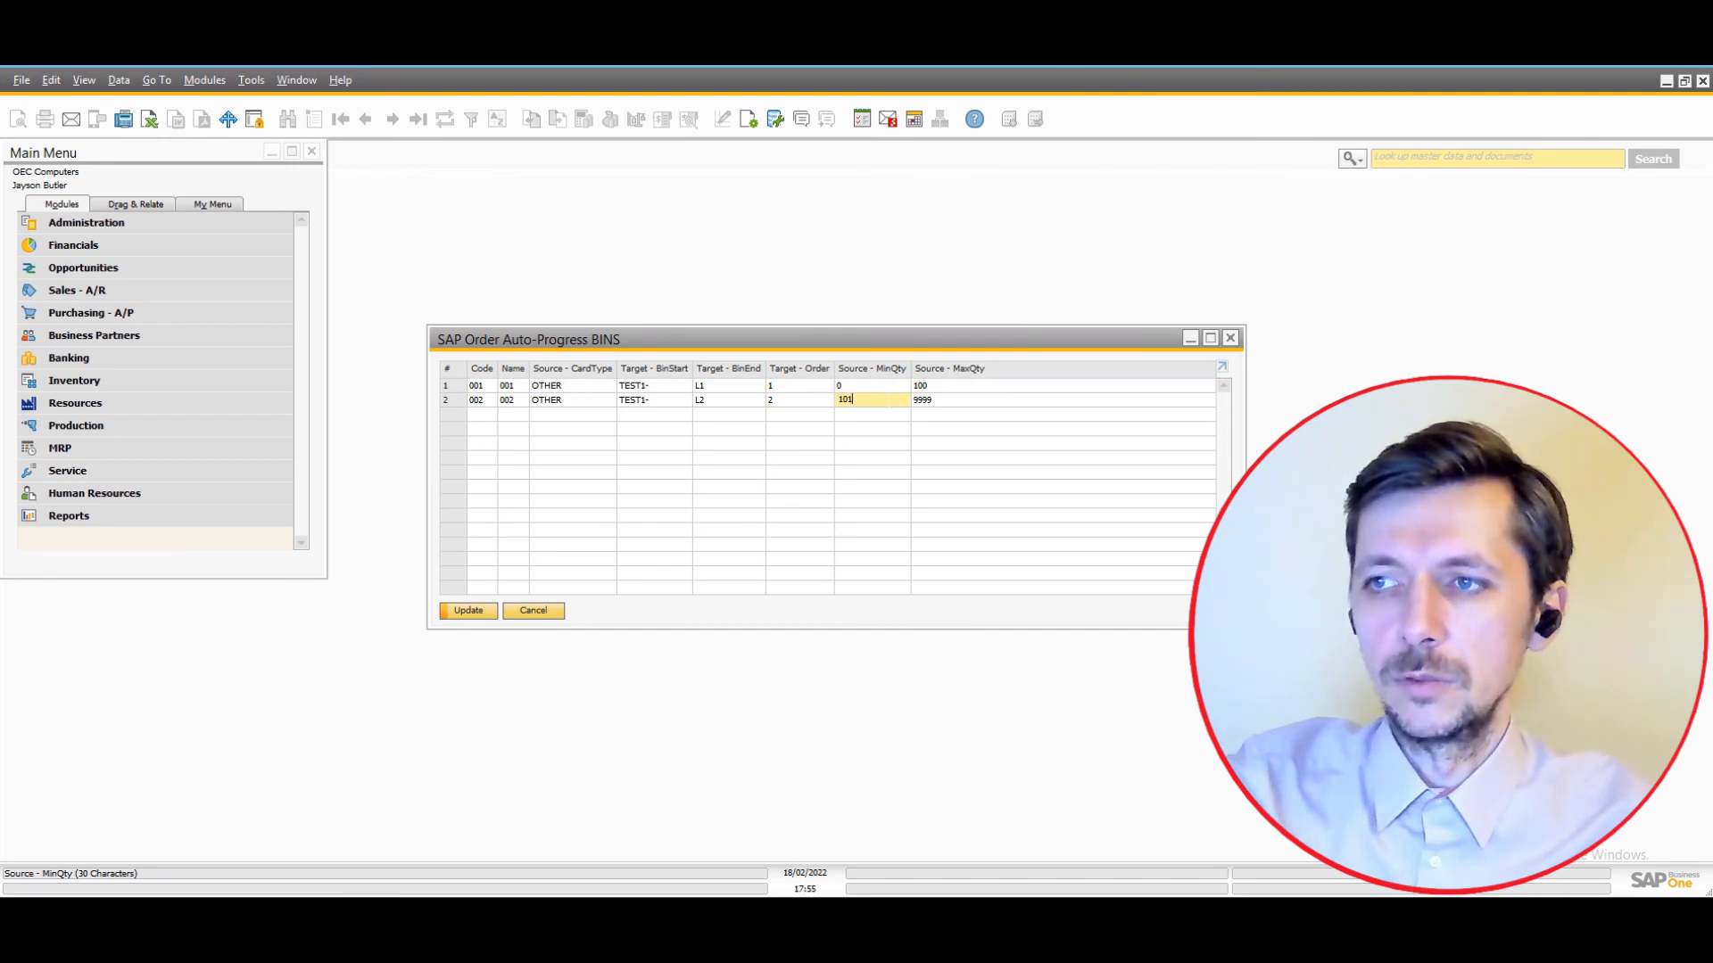
{"action": "left_click", "coordinate": [958, 400]}
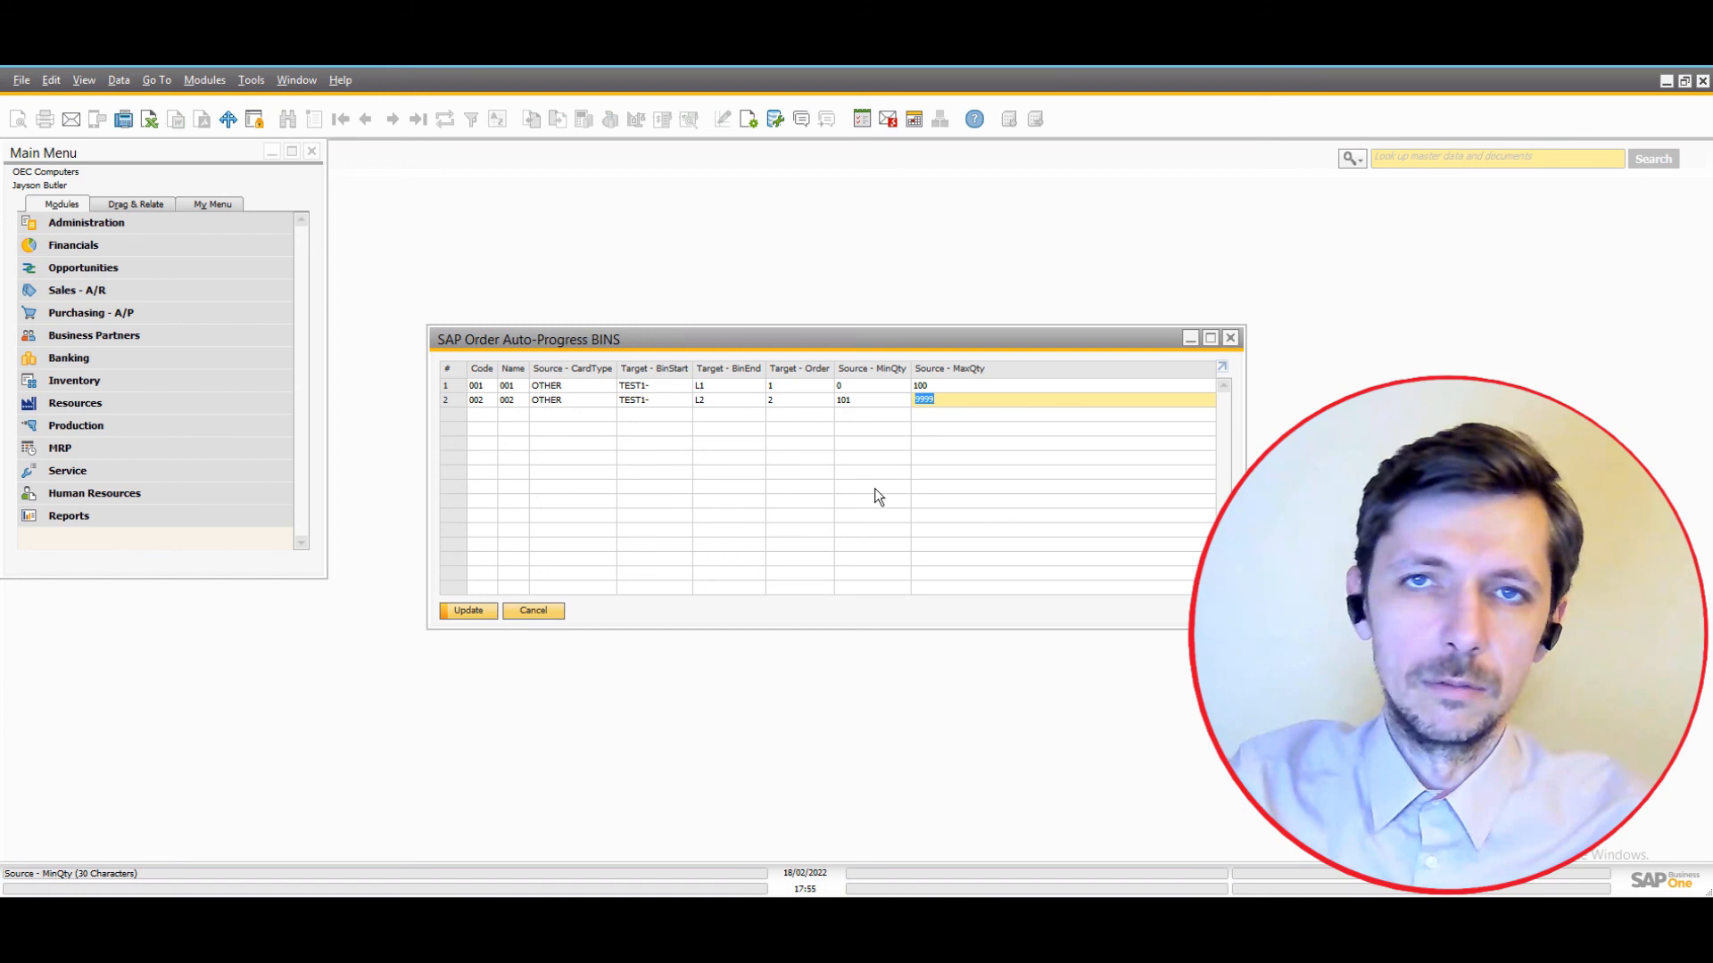
{"action": "type", "text": "999999"}
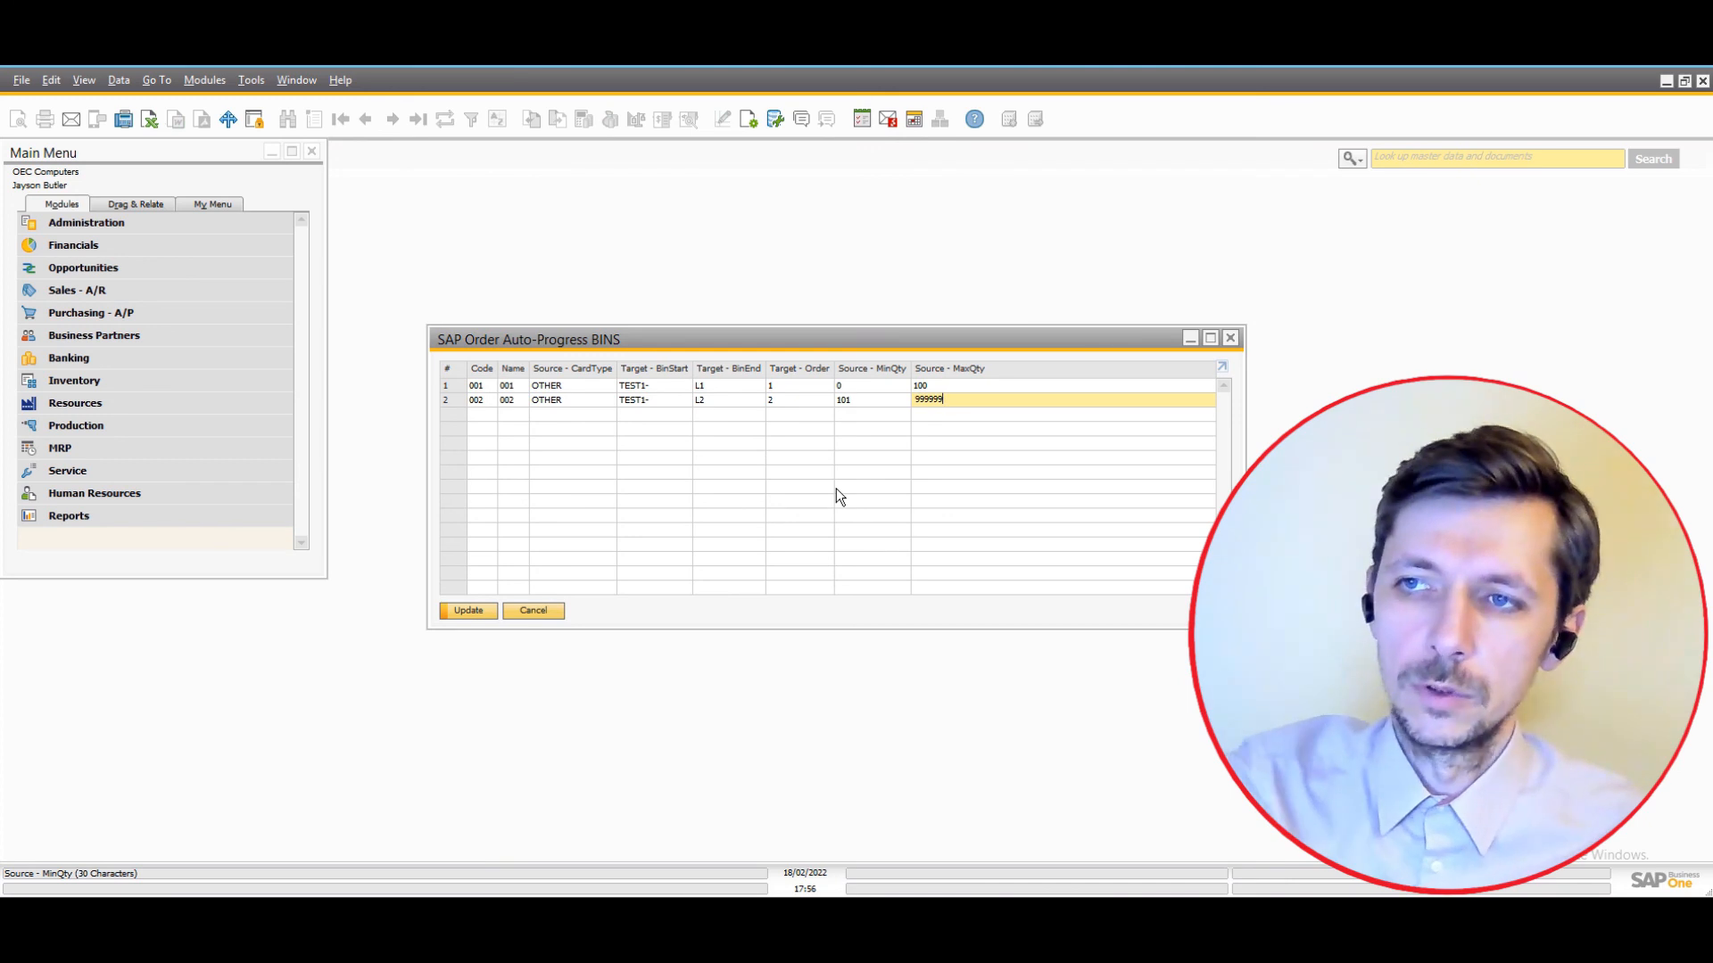
Review the BinStart, BinEnd and Target - Order values of the bin rows, then discard the changes to the table.
{"action": "left_click", "coordinate": [662, 404]}
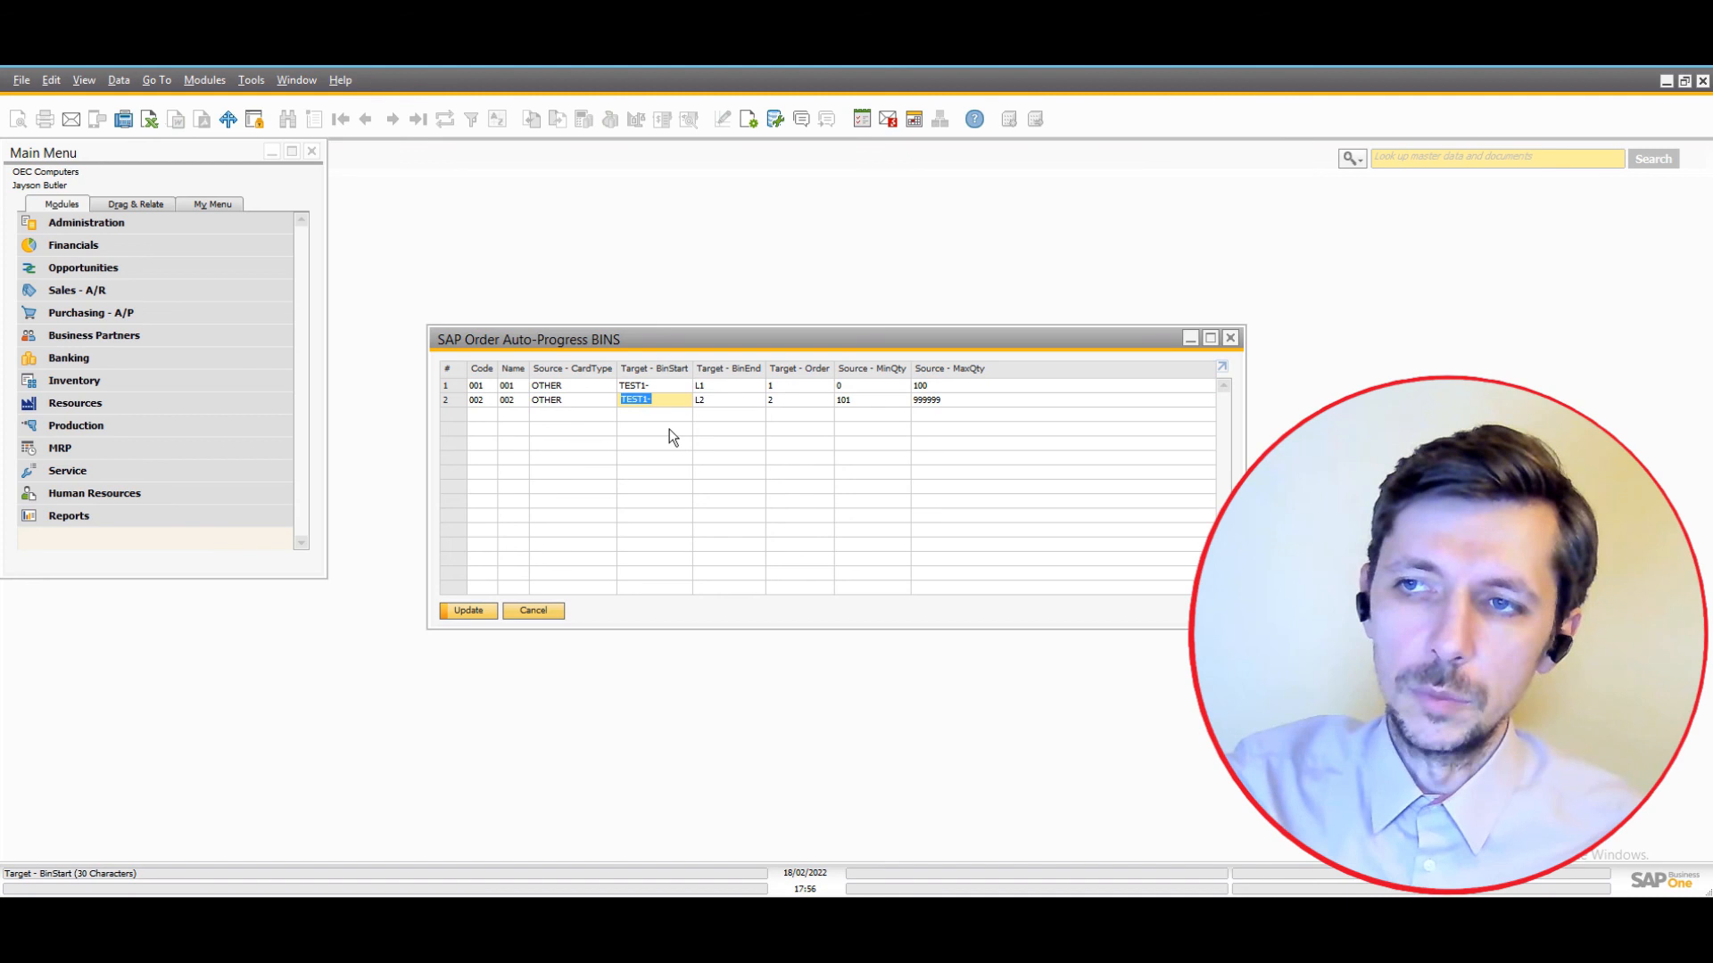
{"action": "left_click", "coordinate": [719, 402]}
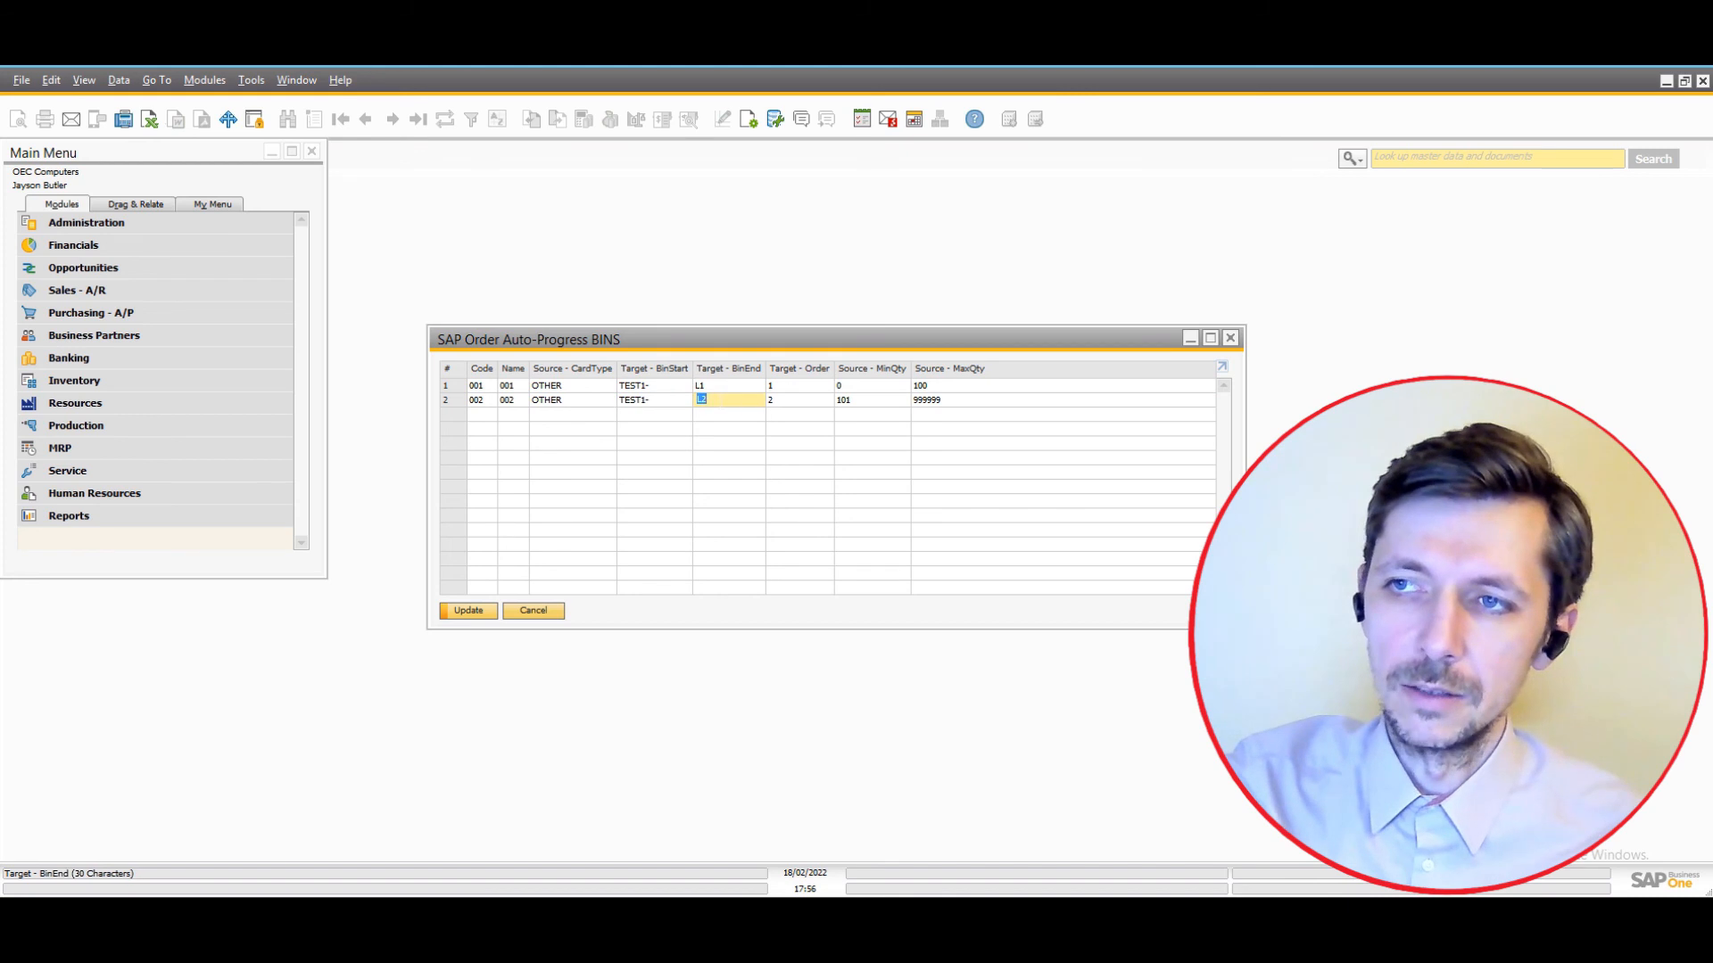
{"action": "left_click", "coordinate": [796, 404]}
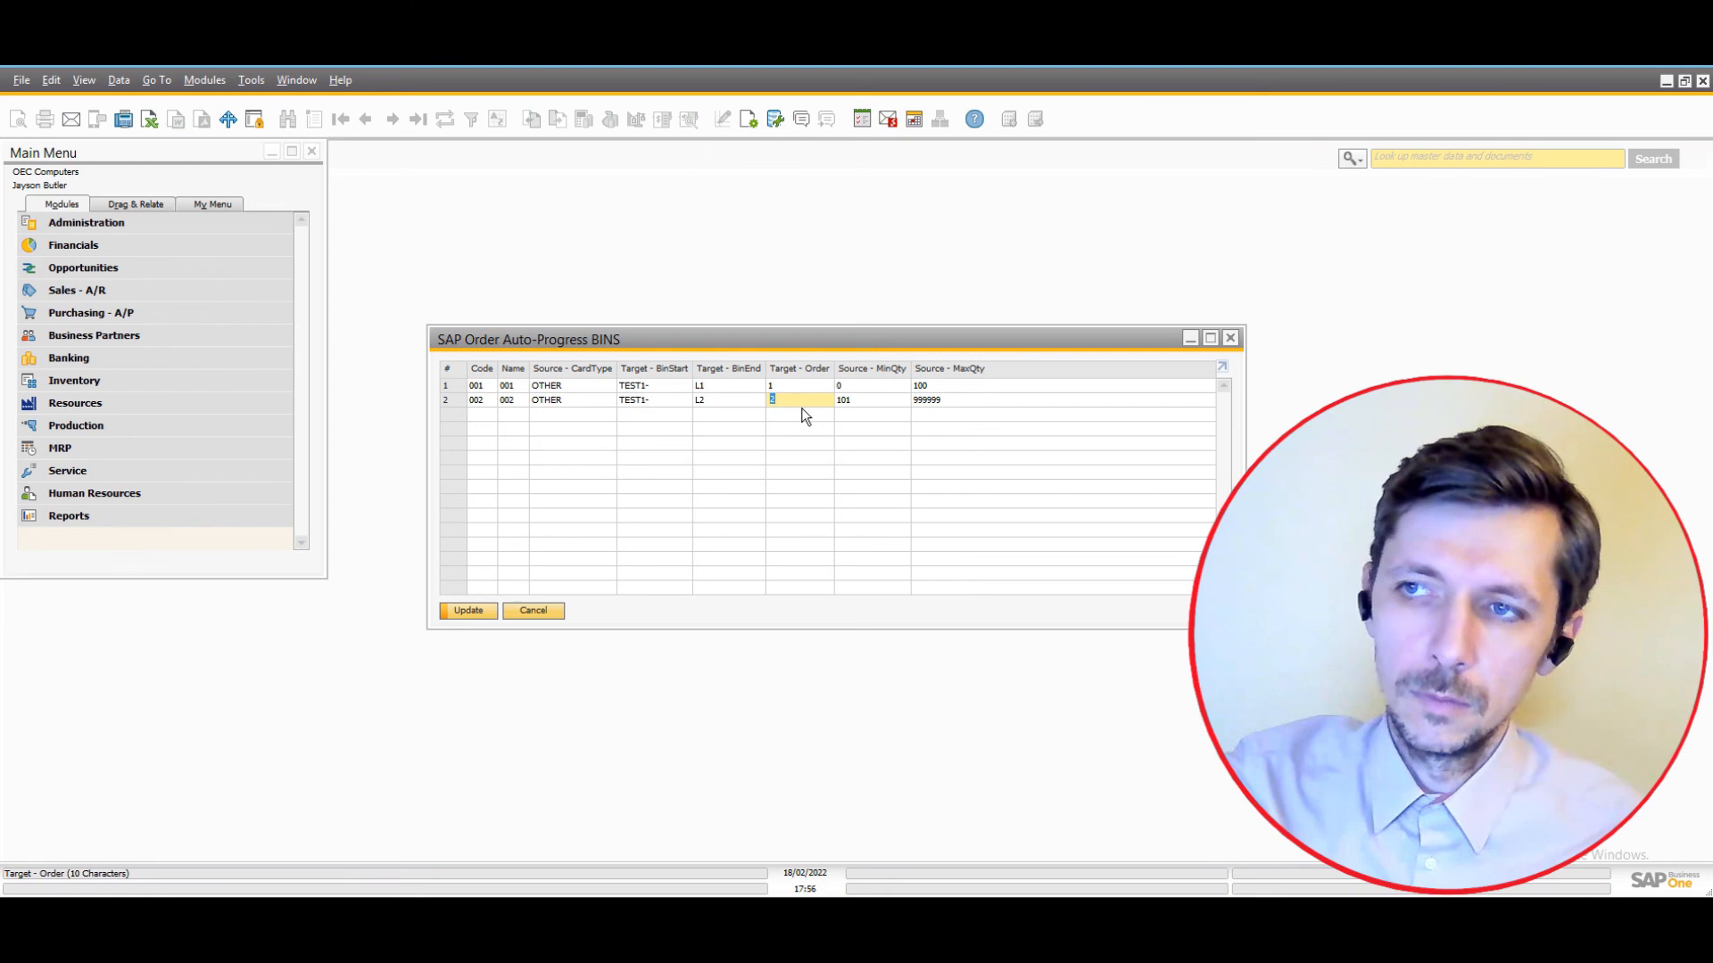
{"action": "left_click", "coordinate": [783, 389]}
{"action": "key", "text": "shift+Tab"}
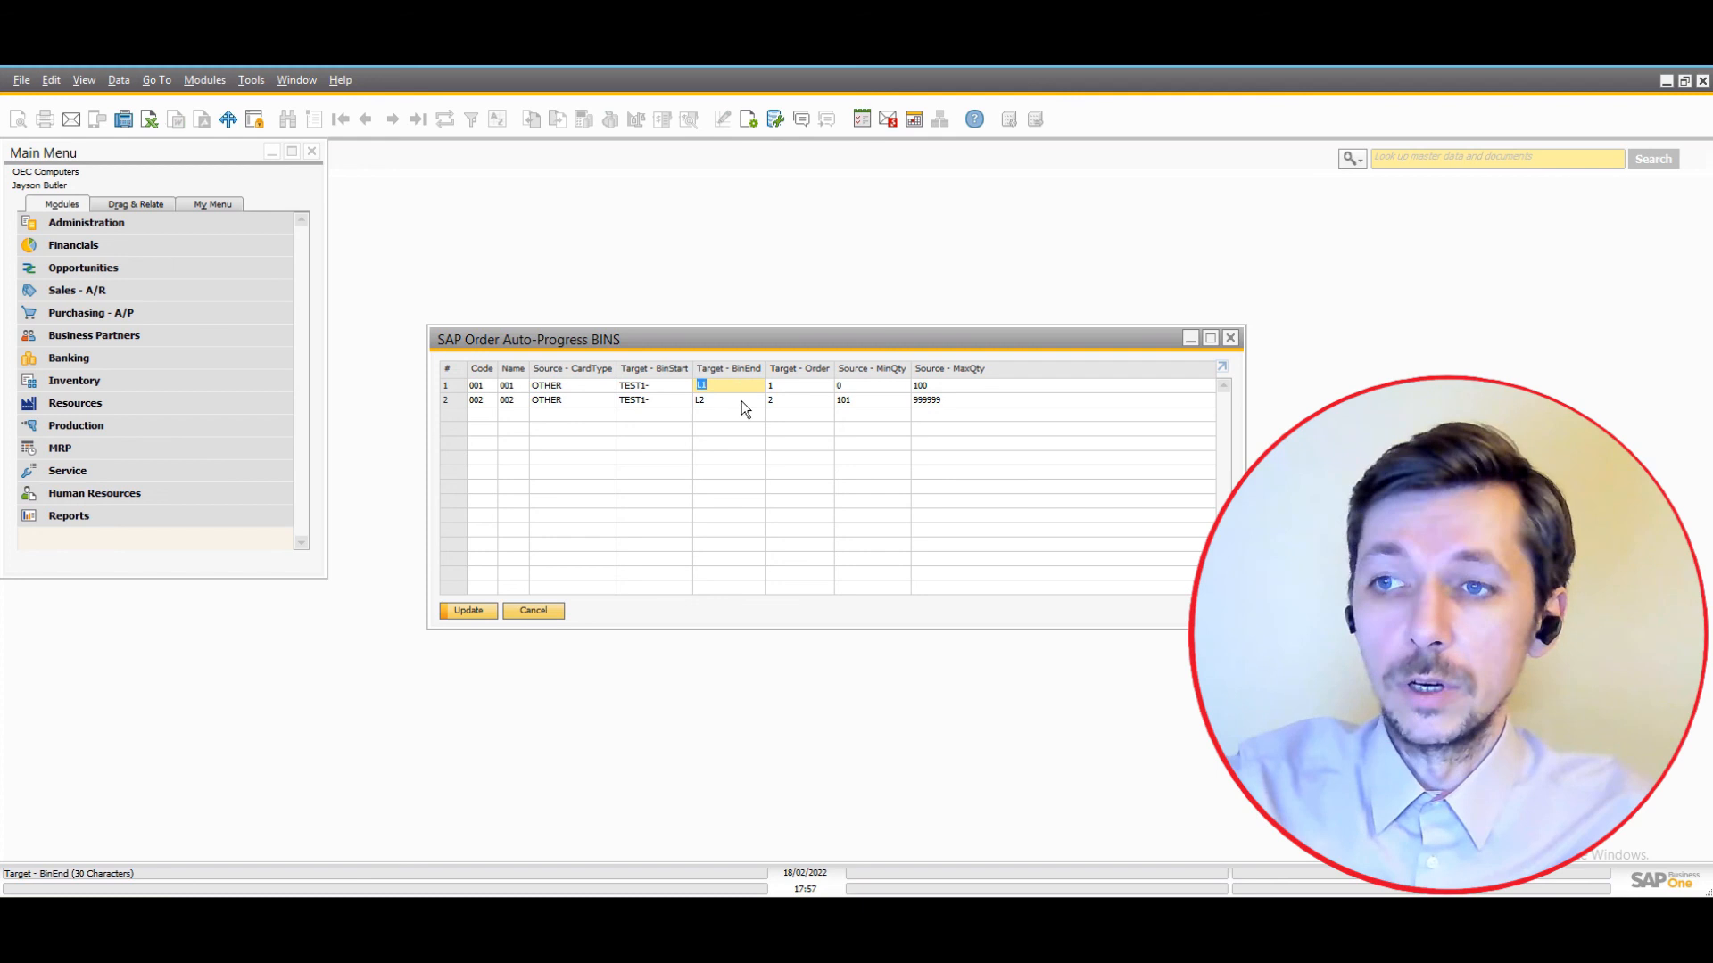
{"action": "left_click", "coordinate": [542, 614]}
Open a blank sales order beside the main menu, then open the Sales - A/R Auto-Progress Rules and shift their window aside.
{"action": "left_click", "coordinate": [172, 287]}
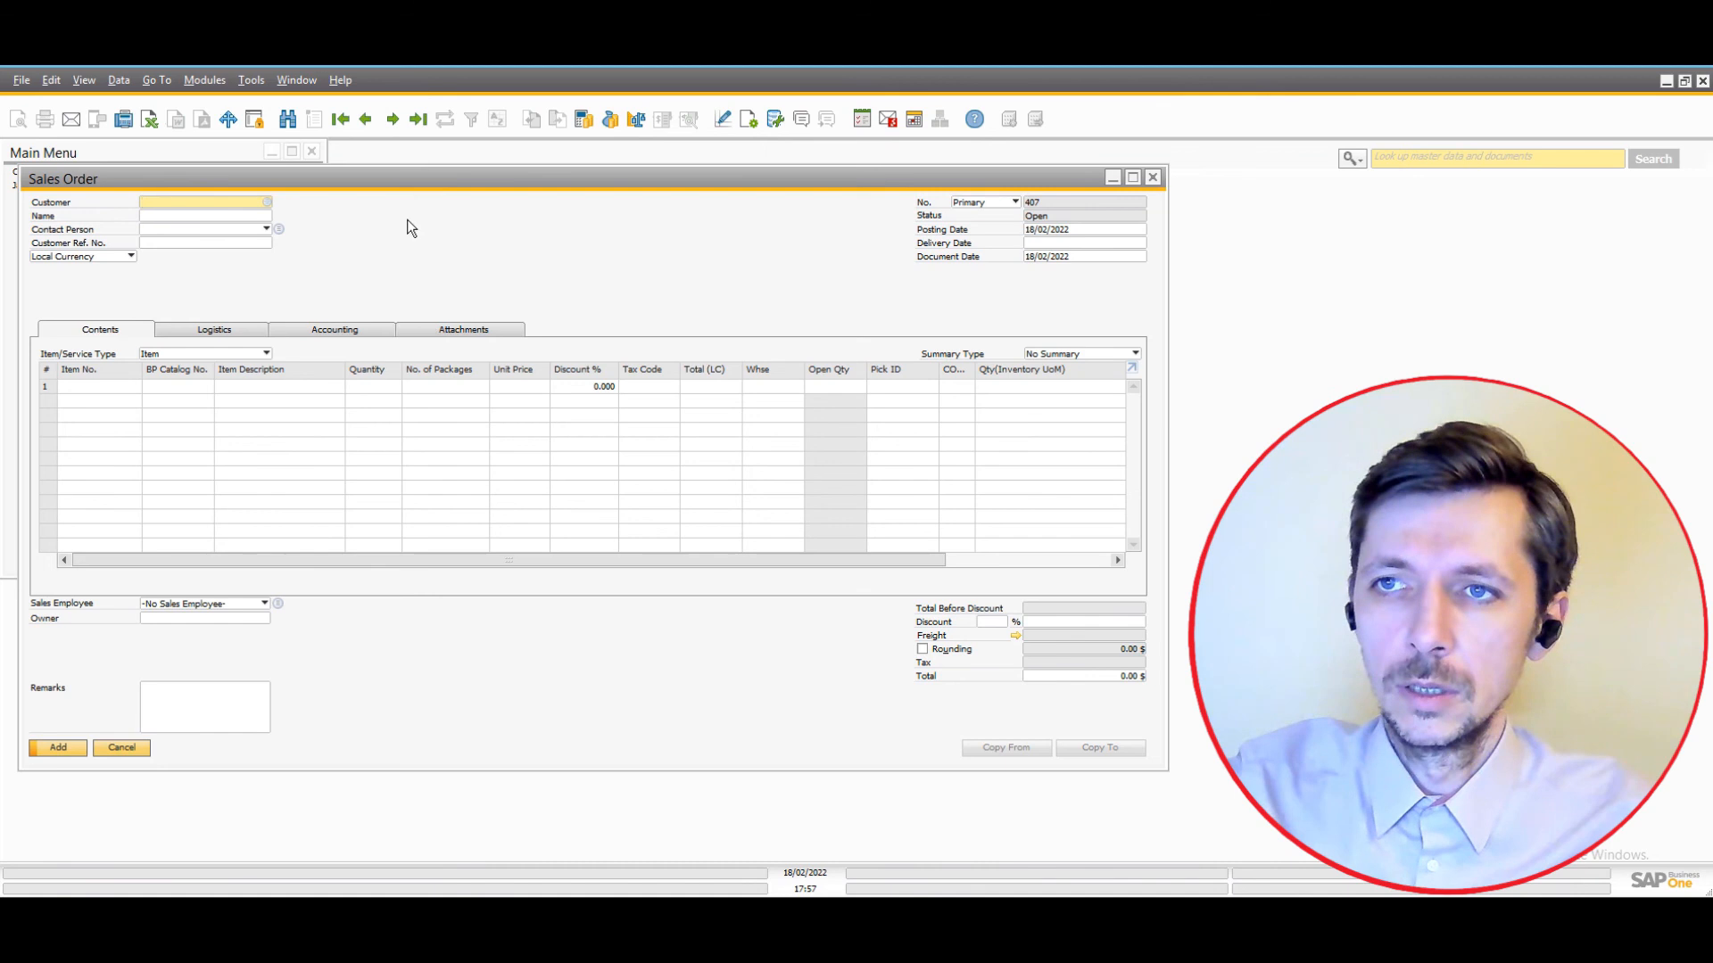
{"action": "left_click_drag", "start_coordinate": [532, 178], "coordinate": [840, 178]}
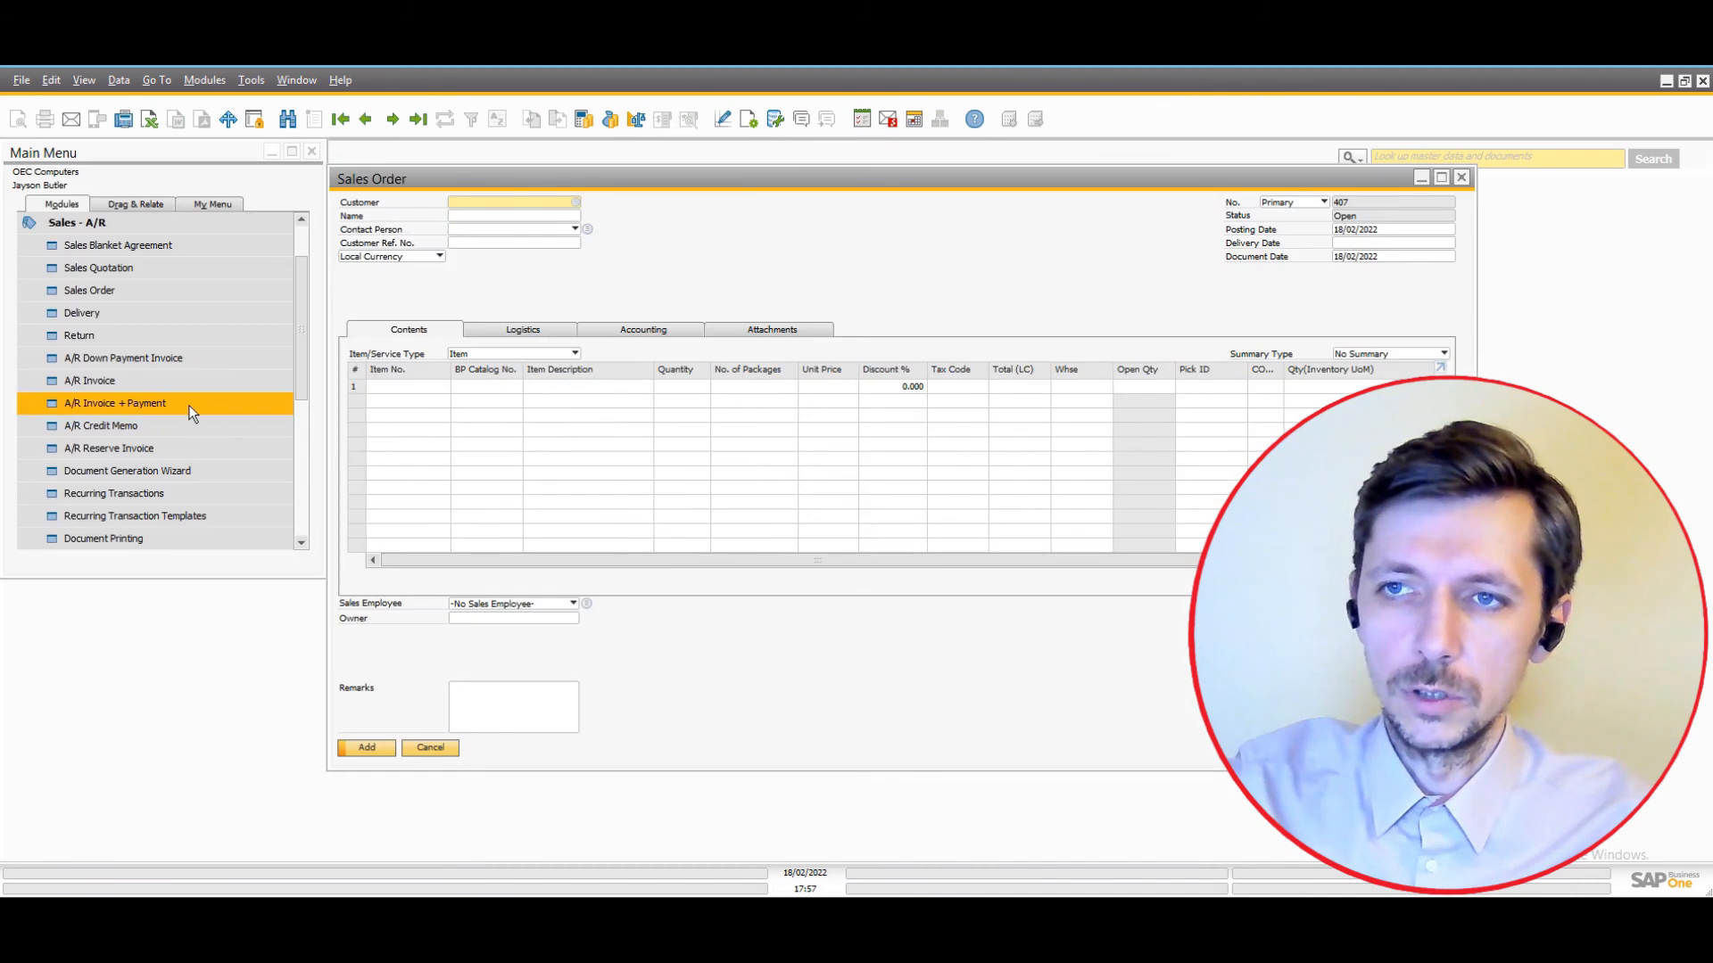
{"action": "left_click_drag", "start_coordinate": [298, 357], "coordinate": [301, 457]}
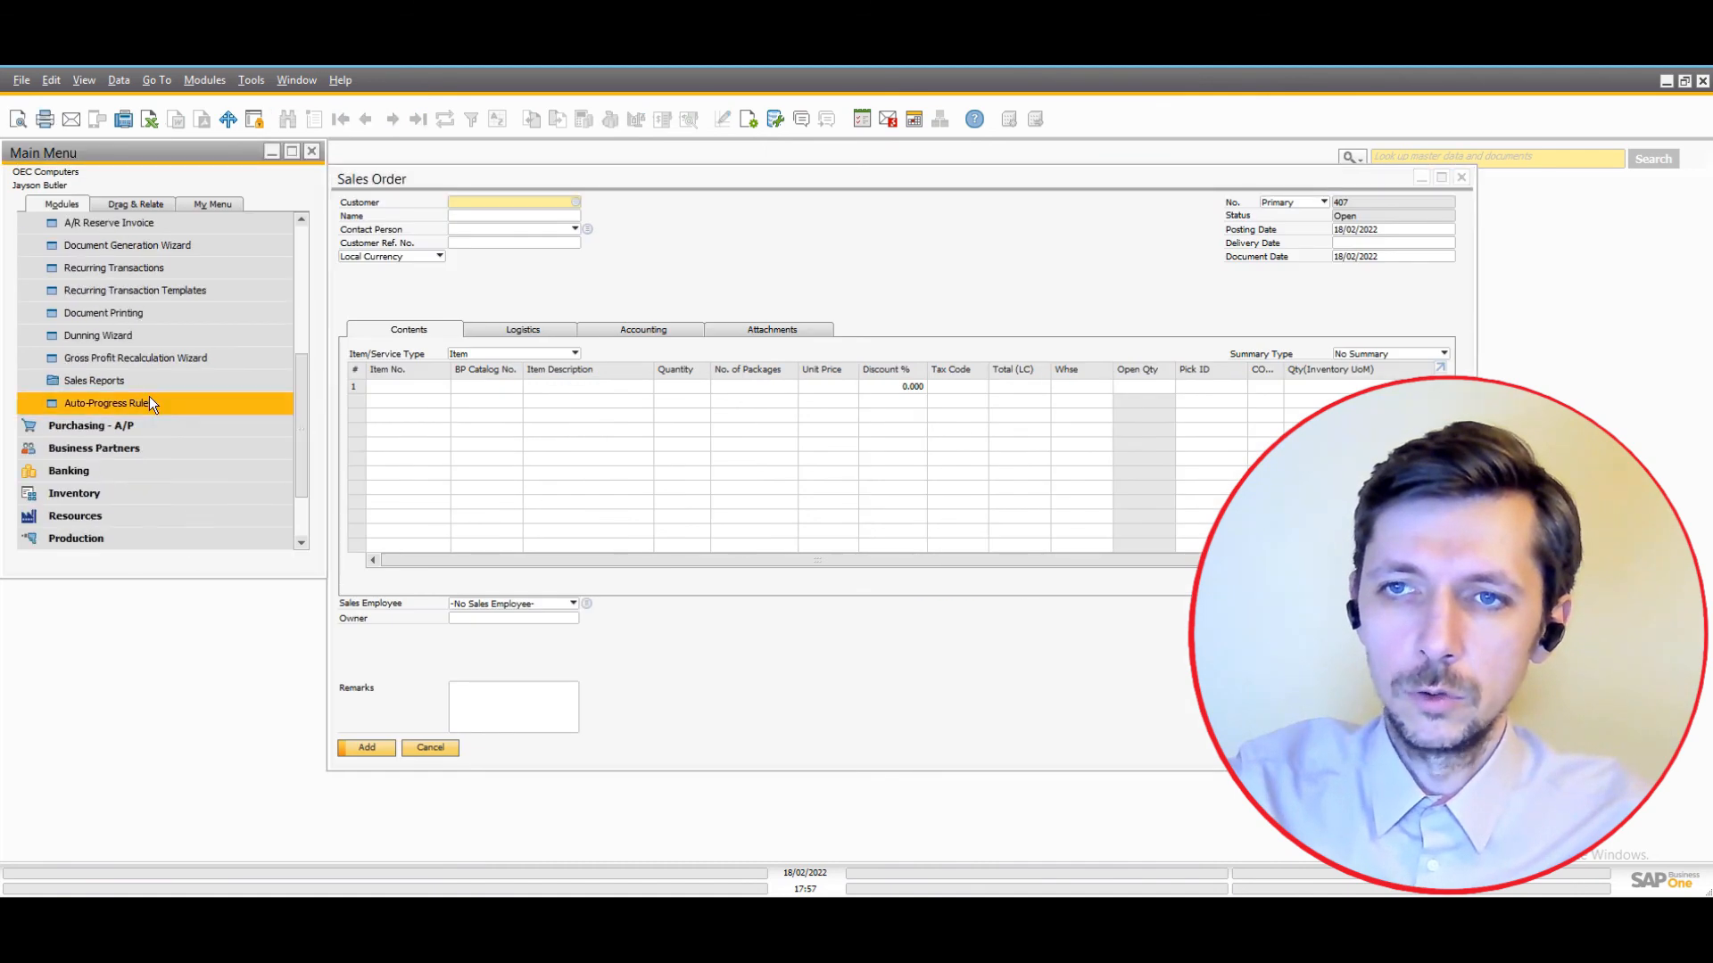
{"action": "left_click", "coordinate": [127, 399]}
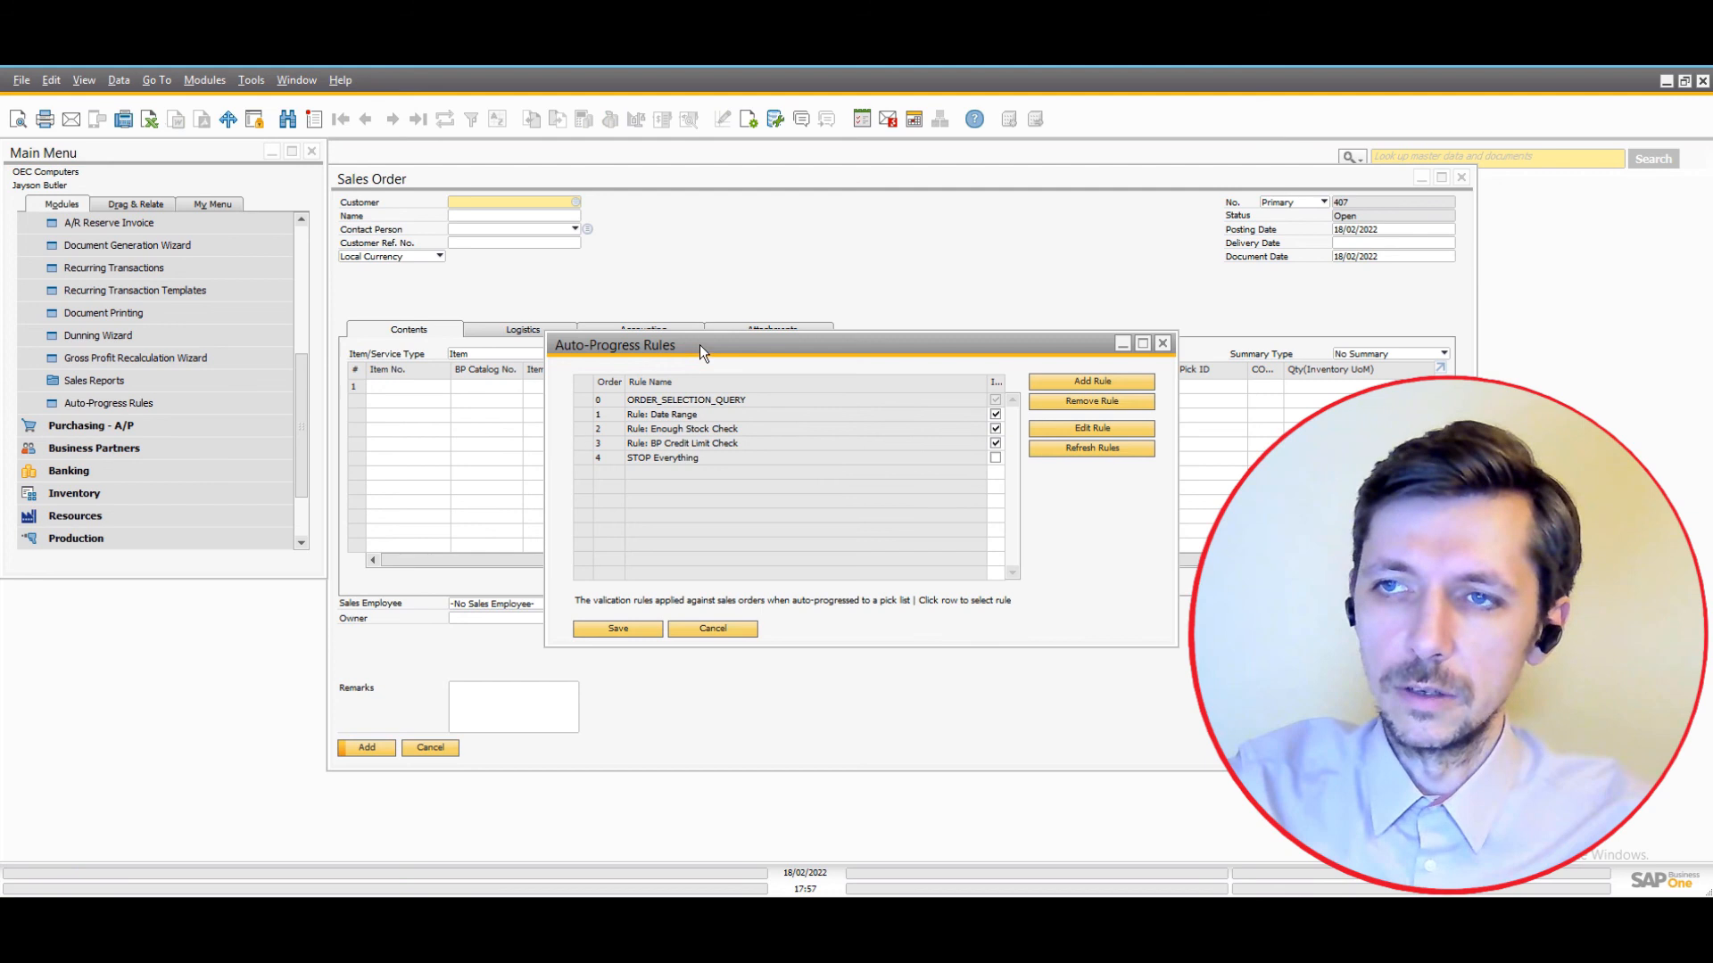
{"action": "left_click_drag", "start_coordinate": [700, 344], "coordinate": [249, 349]}
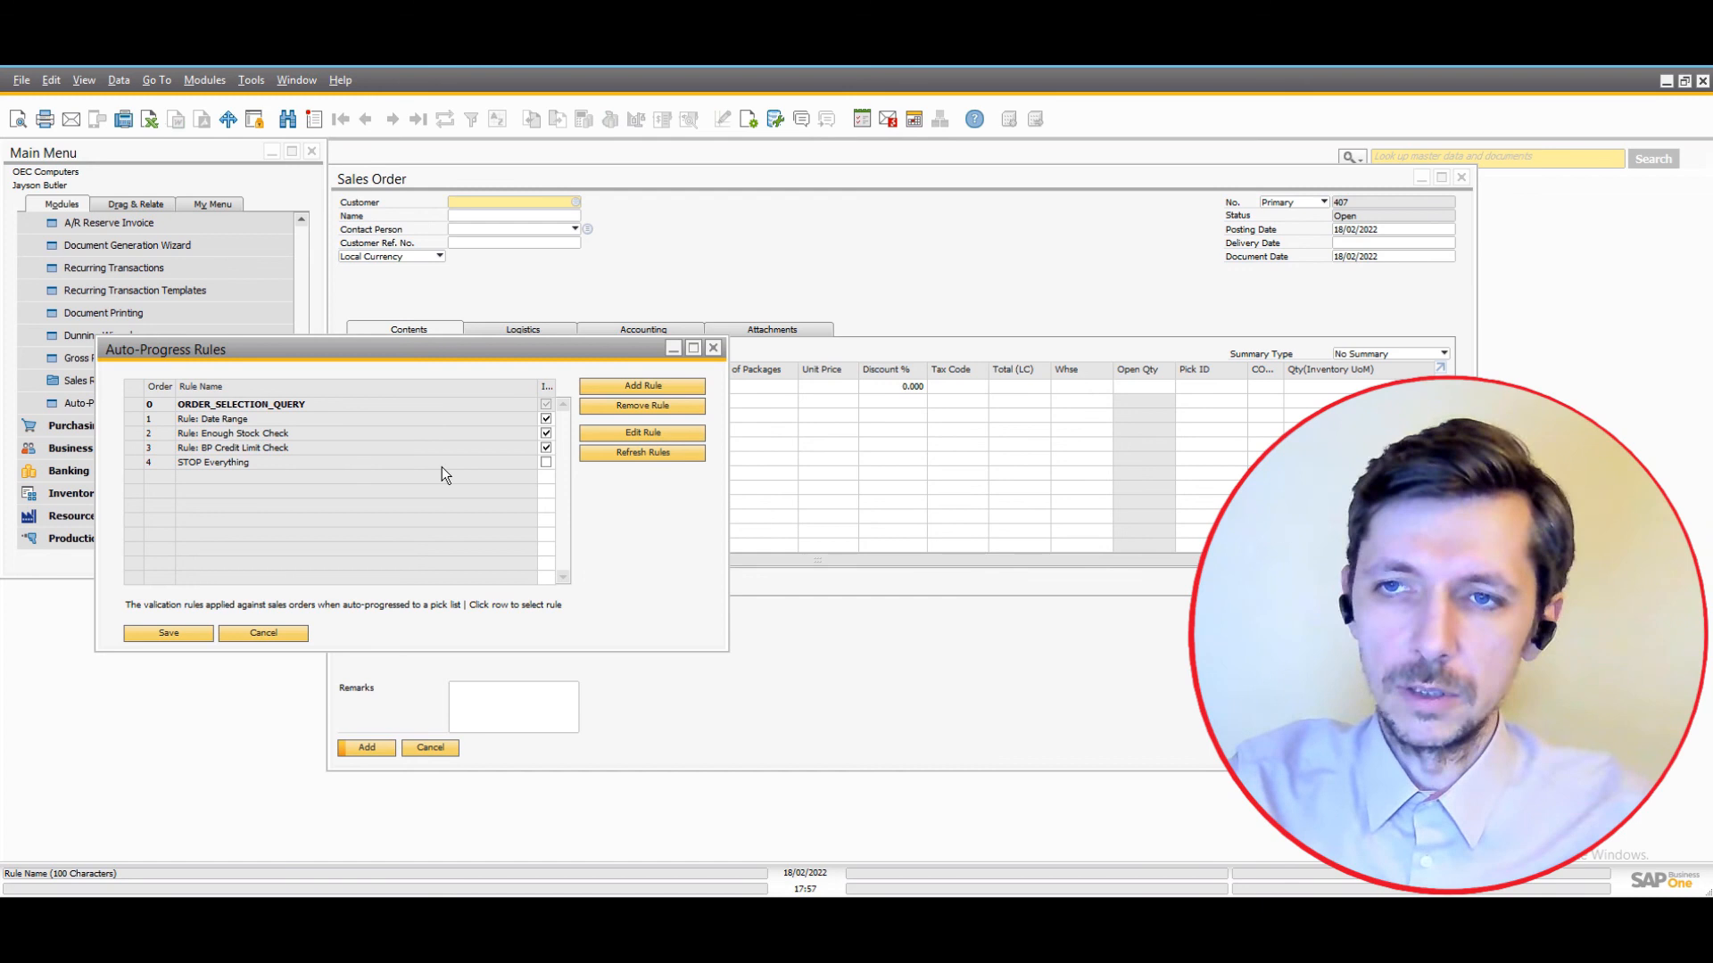
Go through the Date Range, Enough Stock Check and BP Credit Limit Check rules in the auto-progress rules list.
{"action": "left_click", "coordinate": [254, 418]}
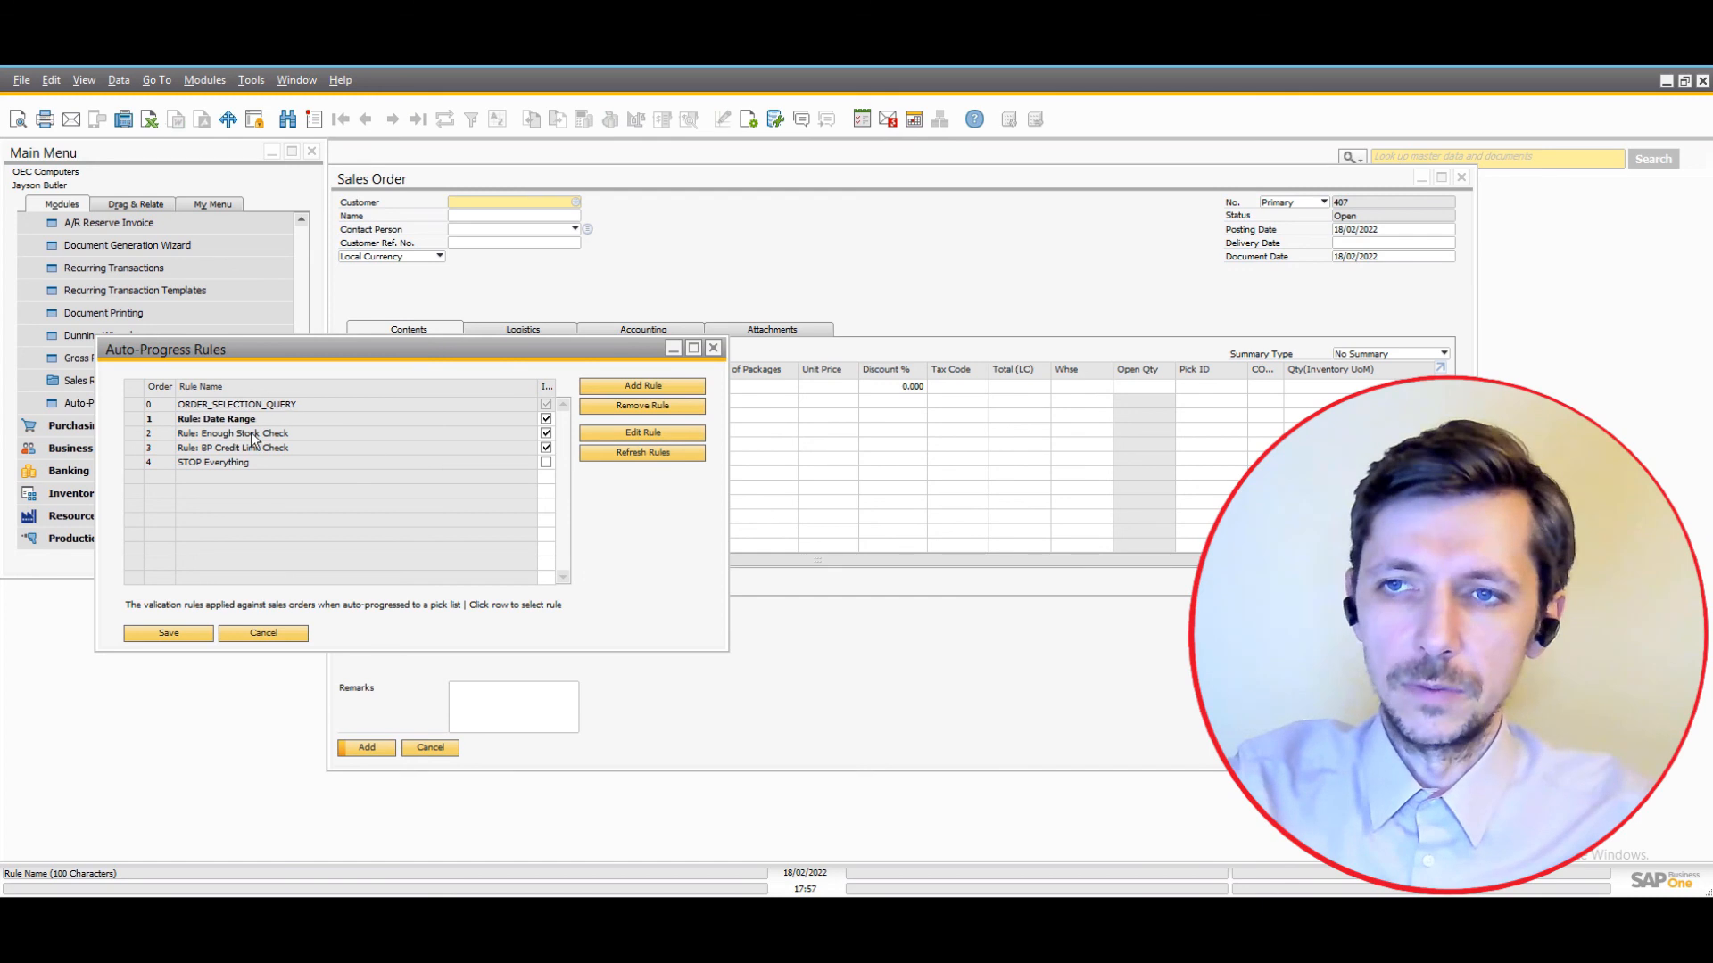
{"action": "left_click", "coordinate": [244, 439]}
{"action": "left_click", "coordinate": [243, 447]}
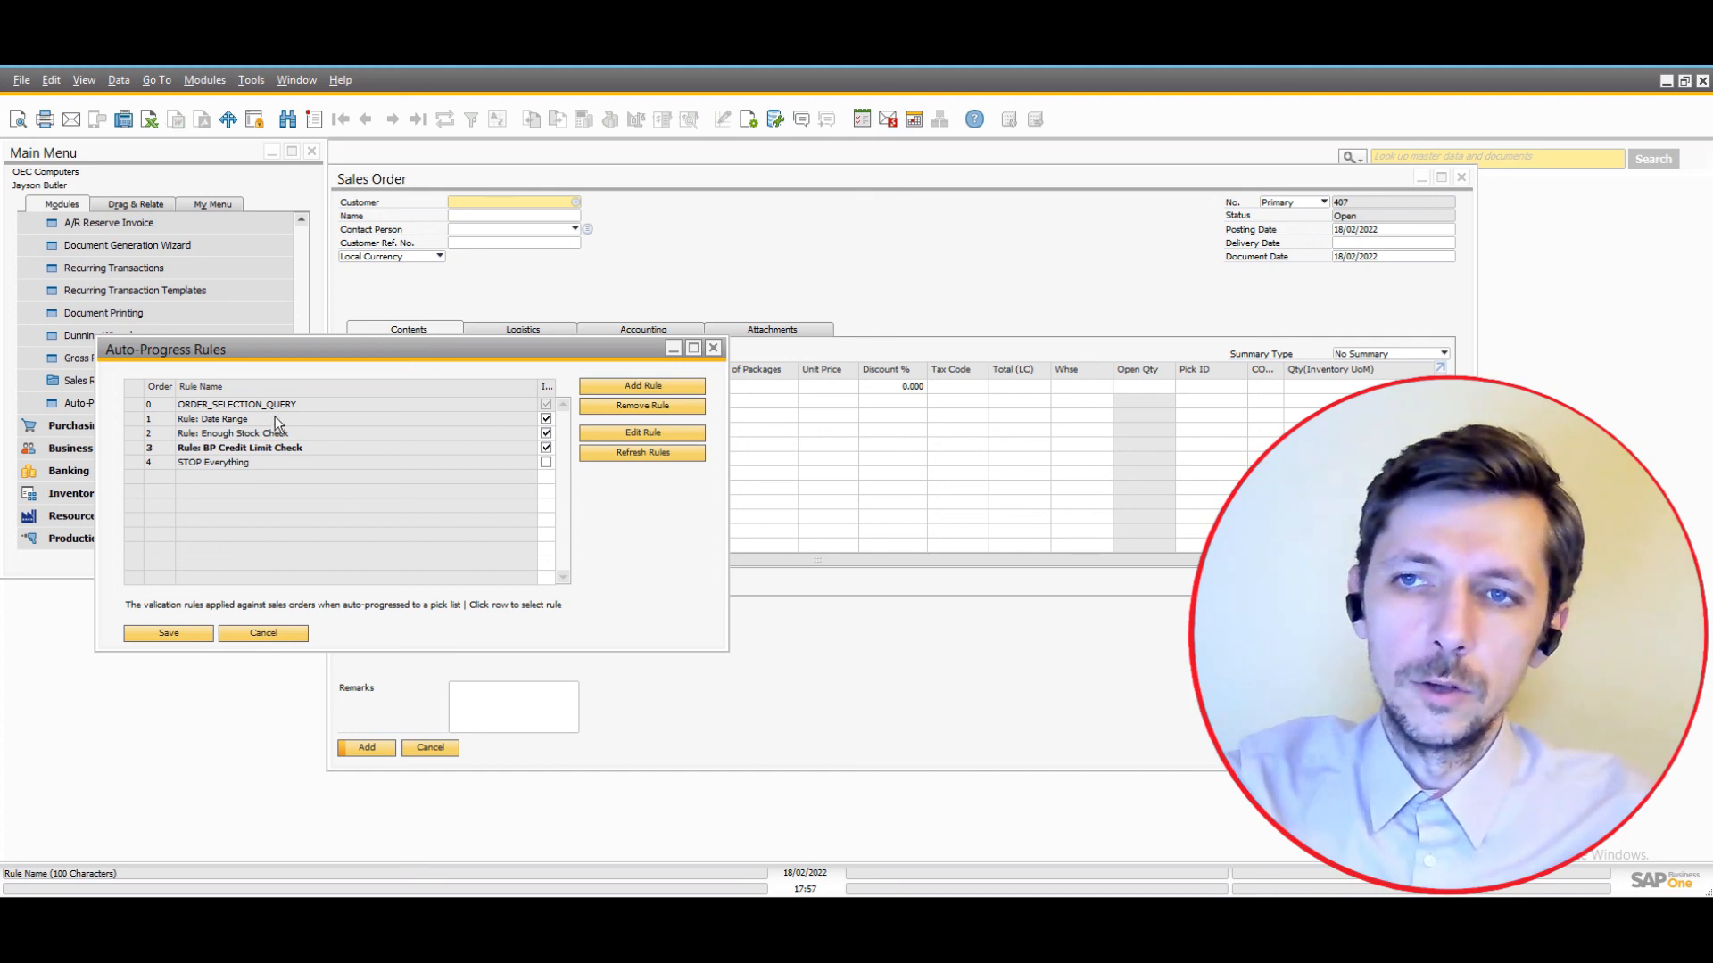
Review the Enough Stock Check and BP Credit Limit Check rules again, then close the auto-progress rules without saving.
{"action": "left_click", "coordinate": [229, 421]}
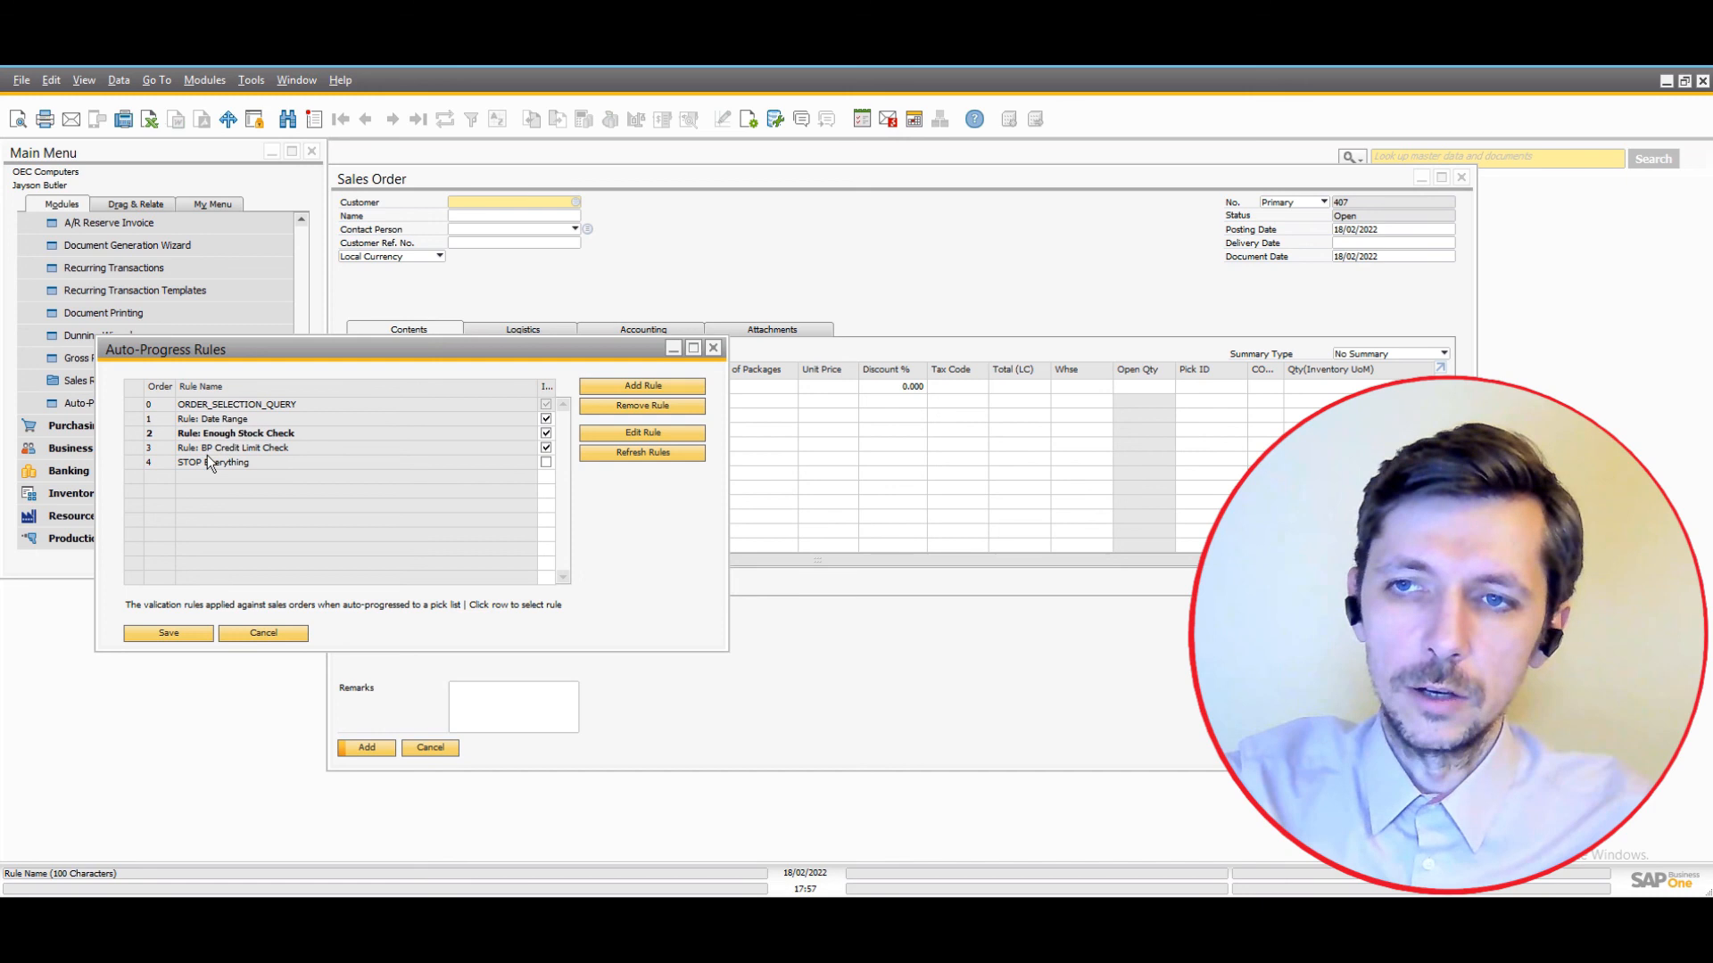
{"action": "left_click", "coordinate": [208, 450]}
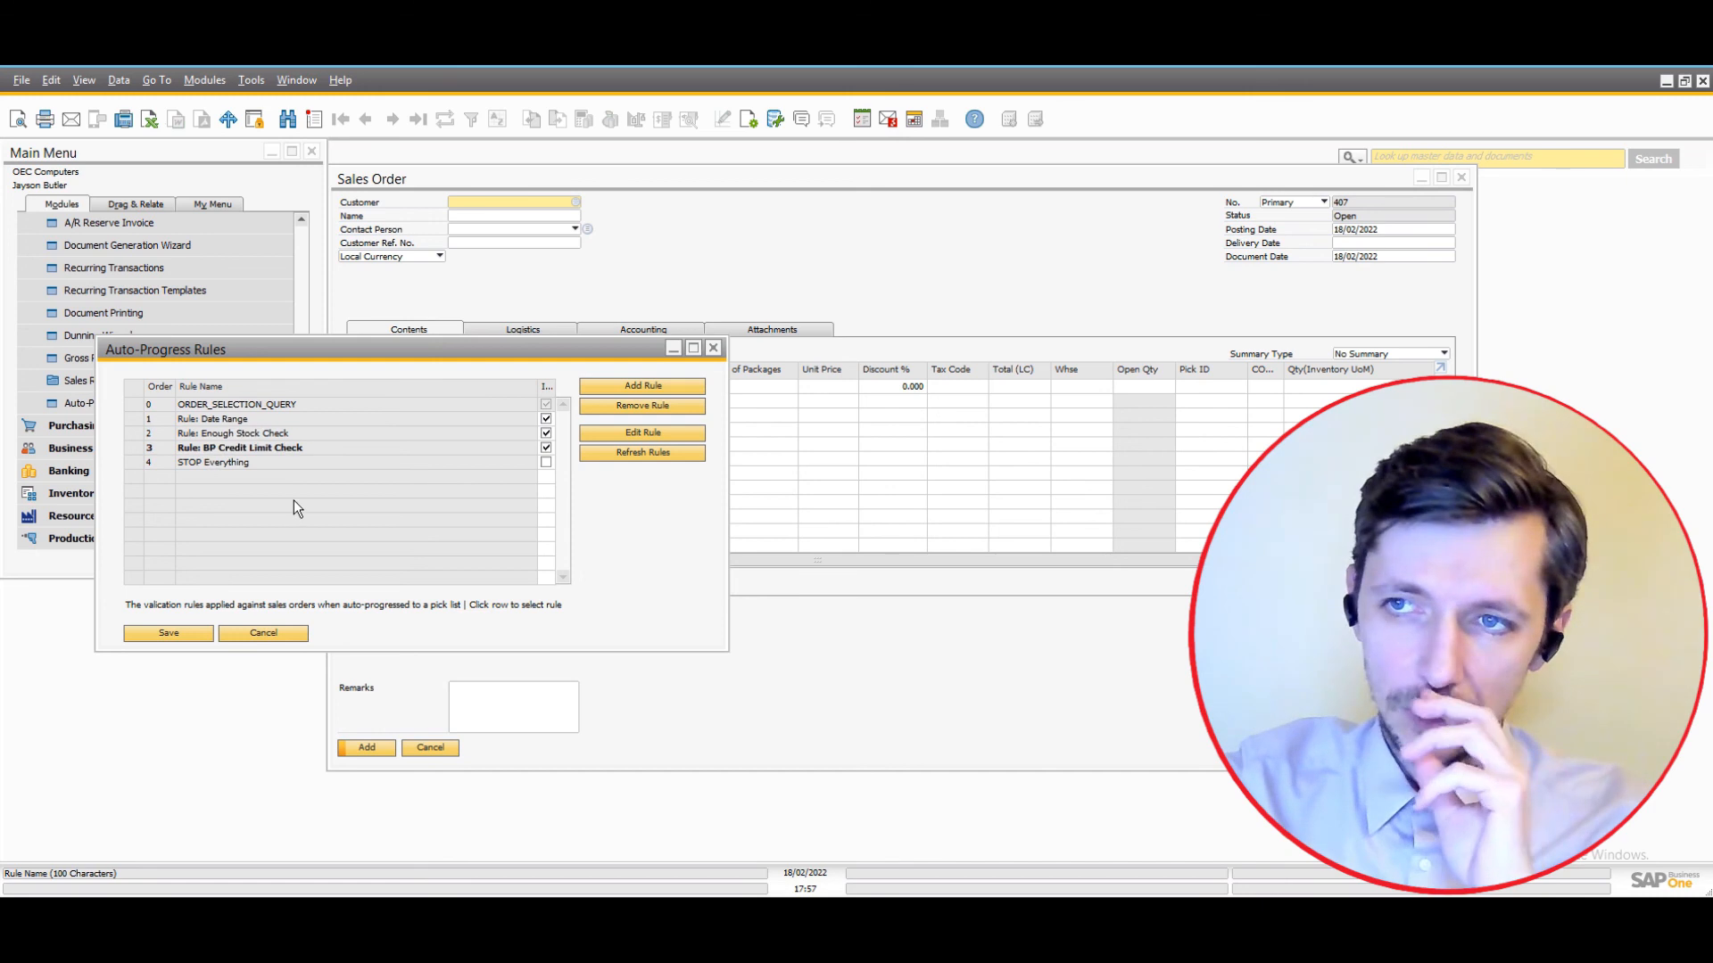
{"action": "left_click", "coordinate": [546, 448]}
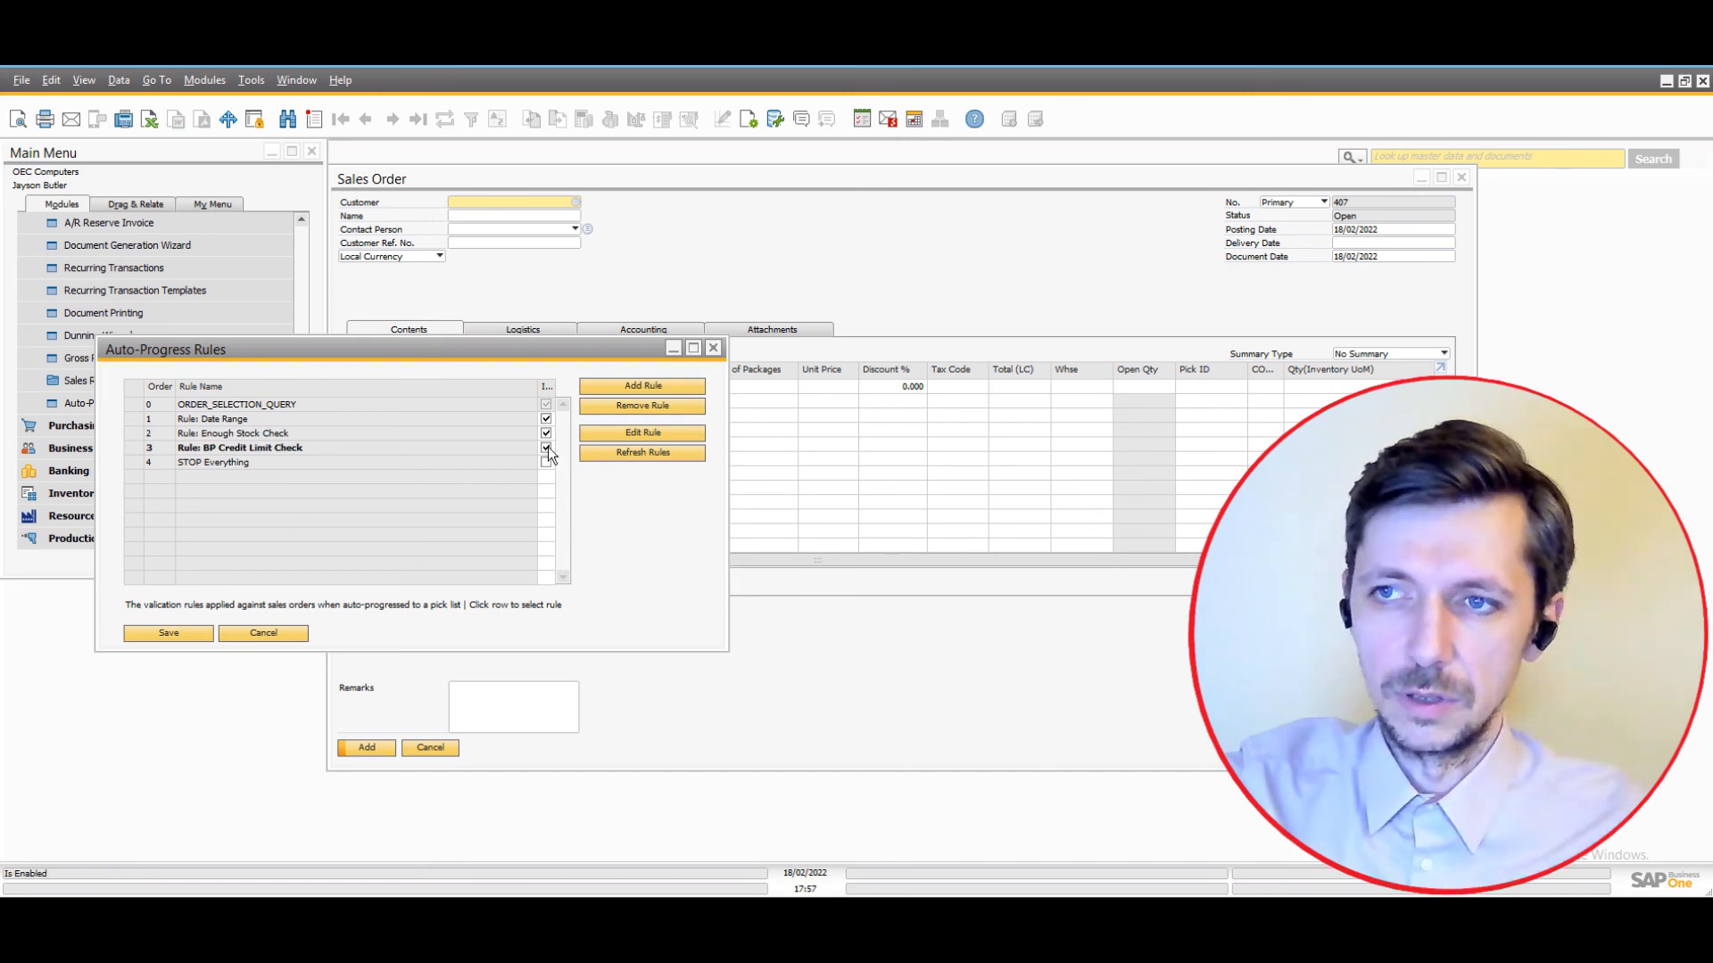
{"action": "left_click", "coordinate": [546, 448]}
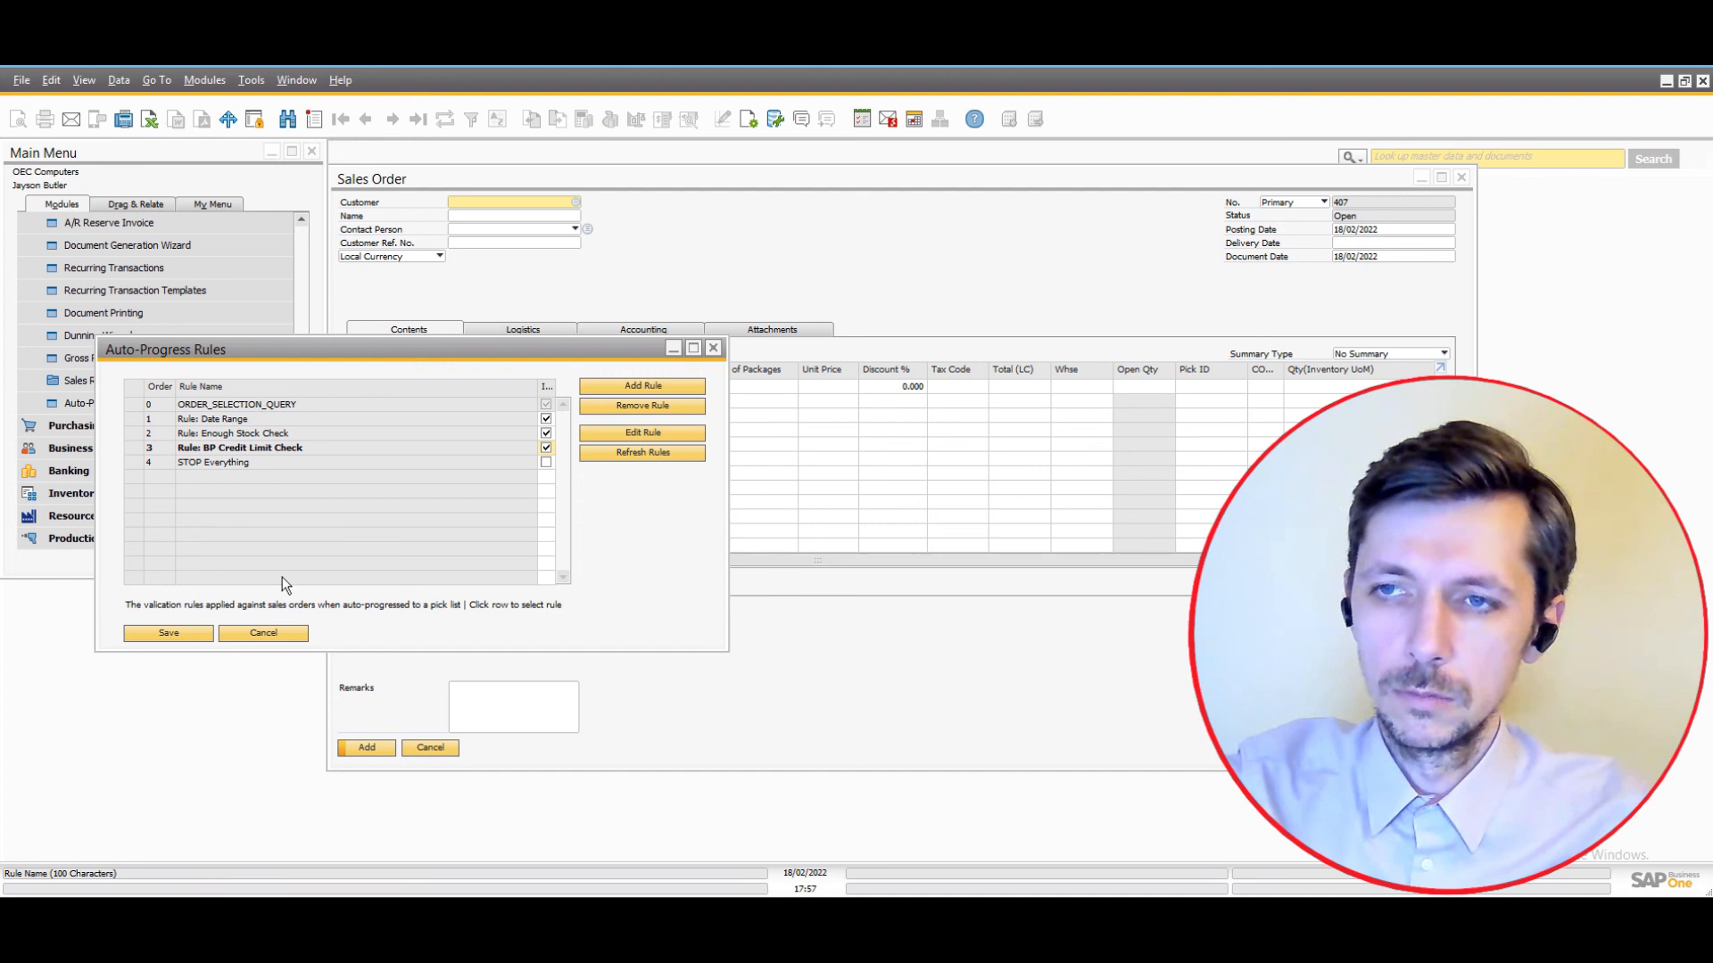
{"action": "left_click", "coordinate": [266, 633]}
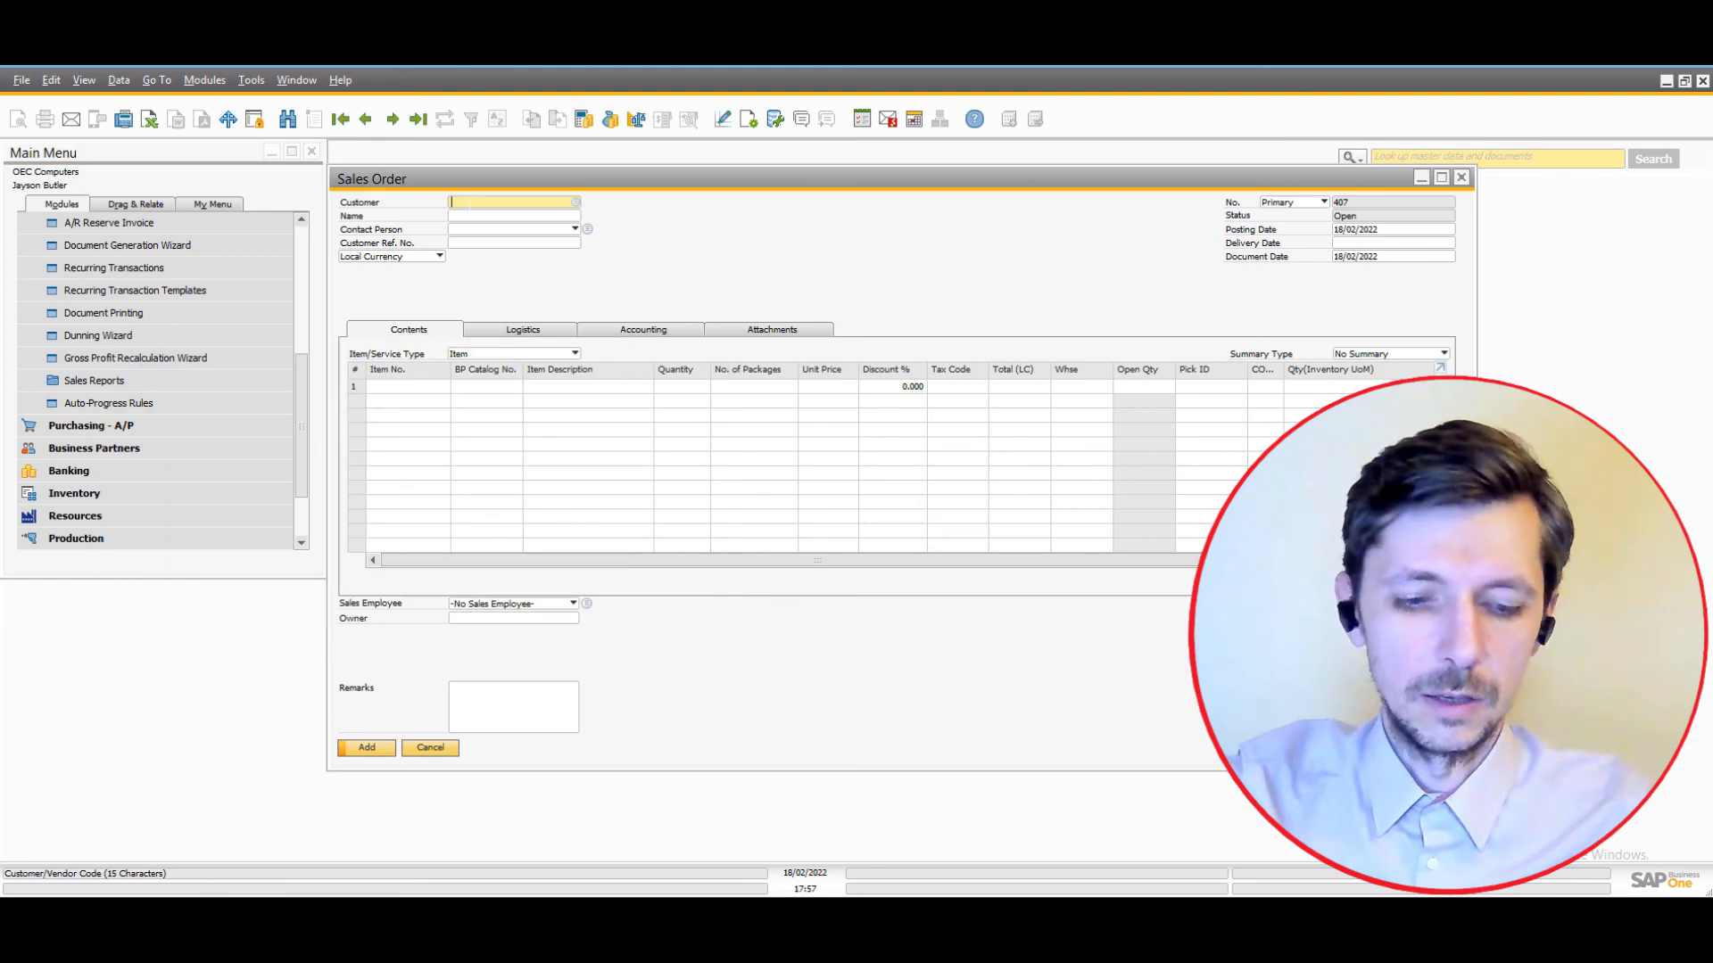
Fill in the sales order header with Maxi-Teq's customer code and delivery date 18/02/2022.
{"action": "type", "text": "c2000"}
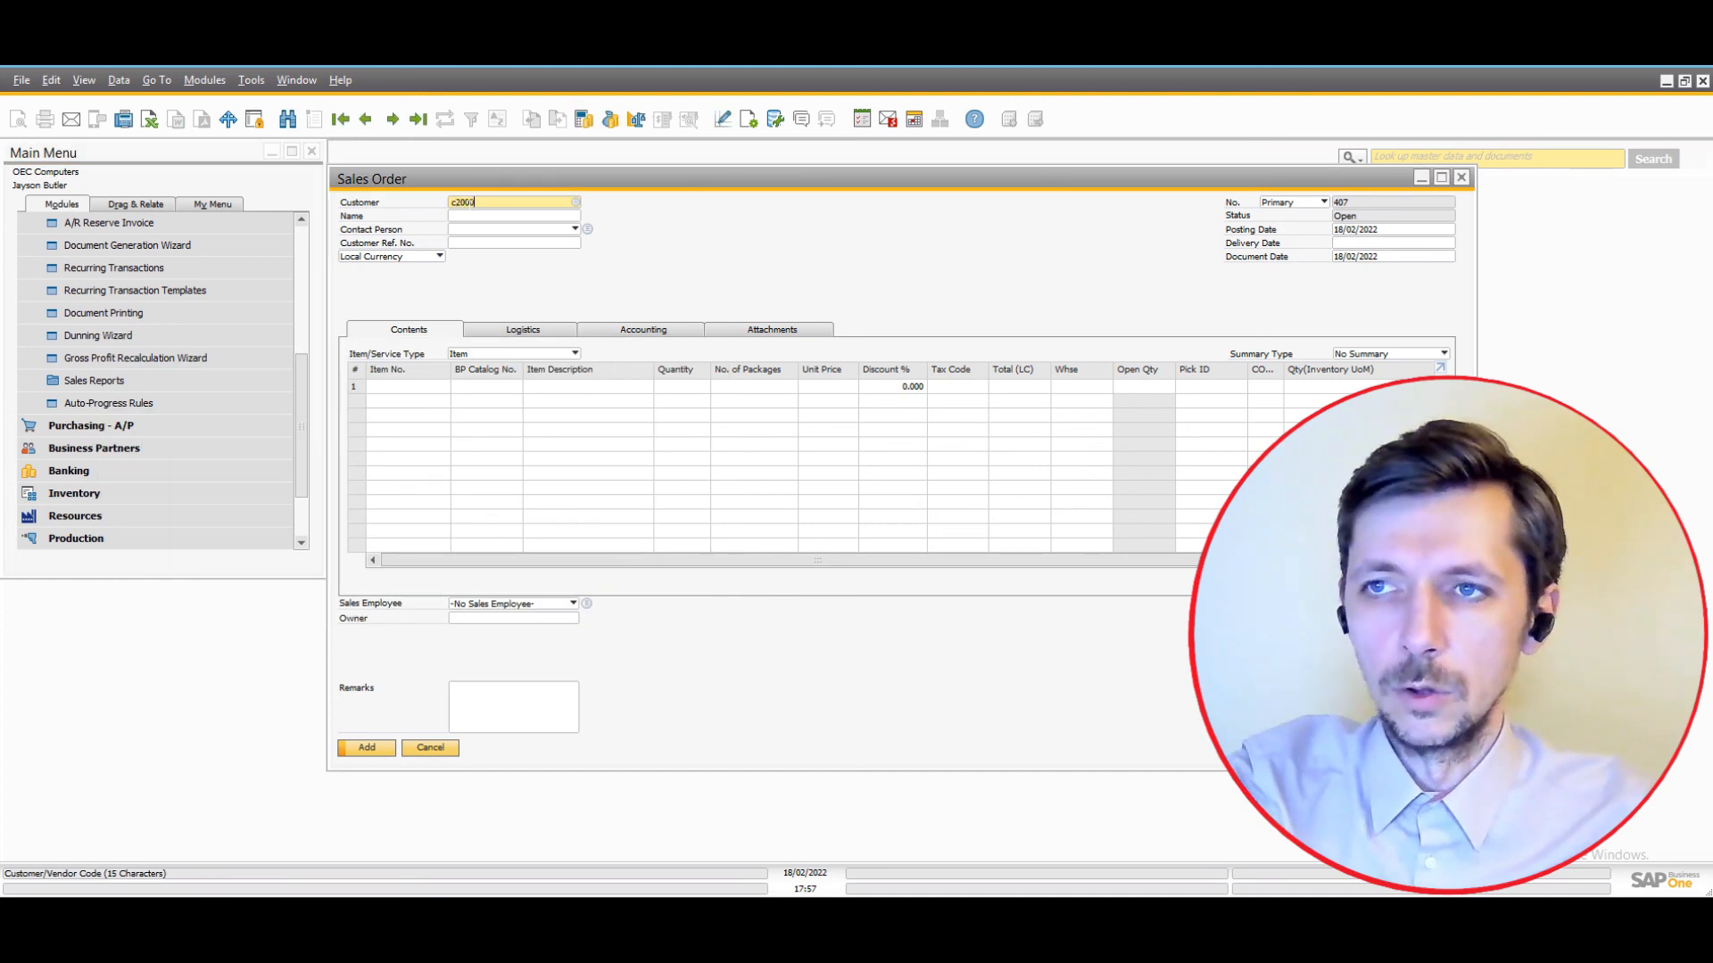
{"action": "type", "text": "0"}
{"action": "key", "text": "Tab"}
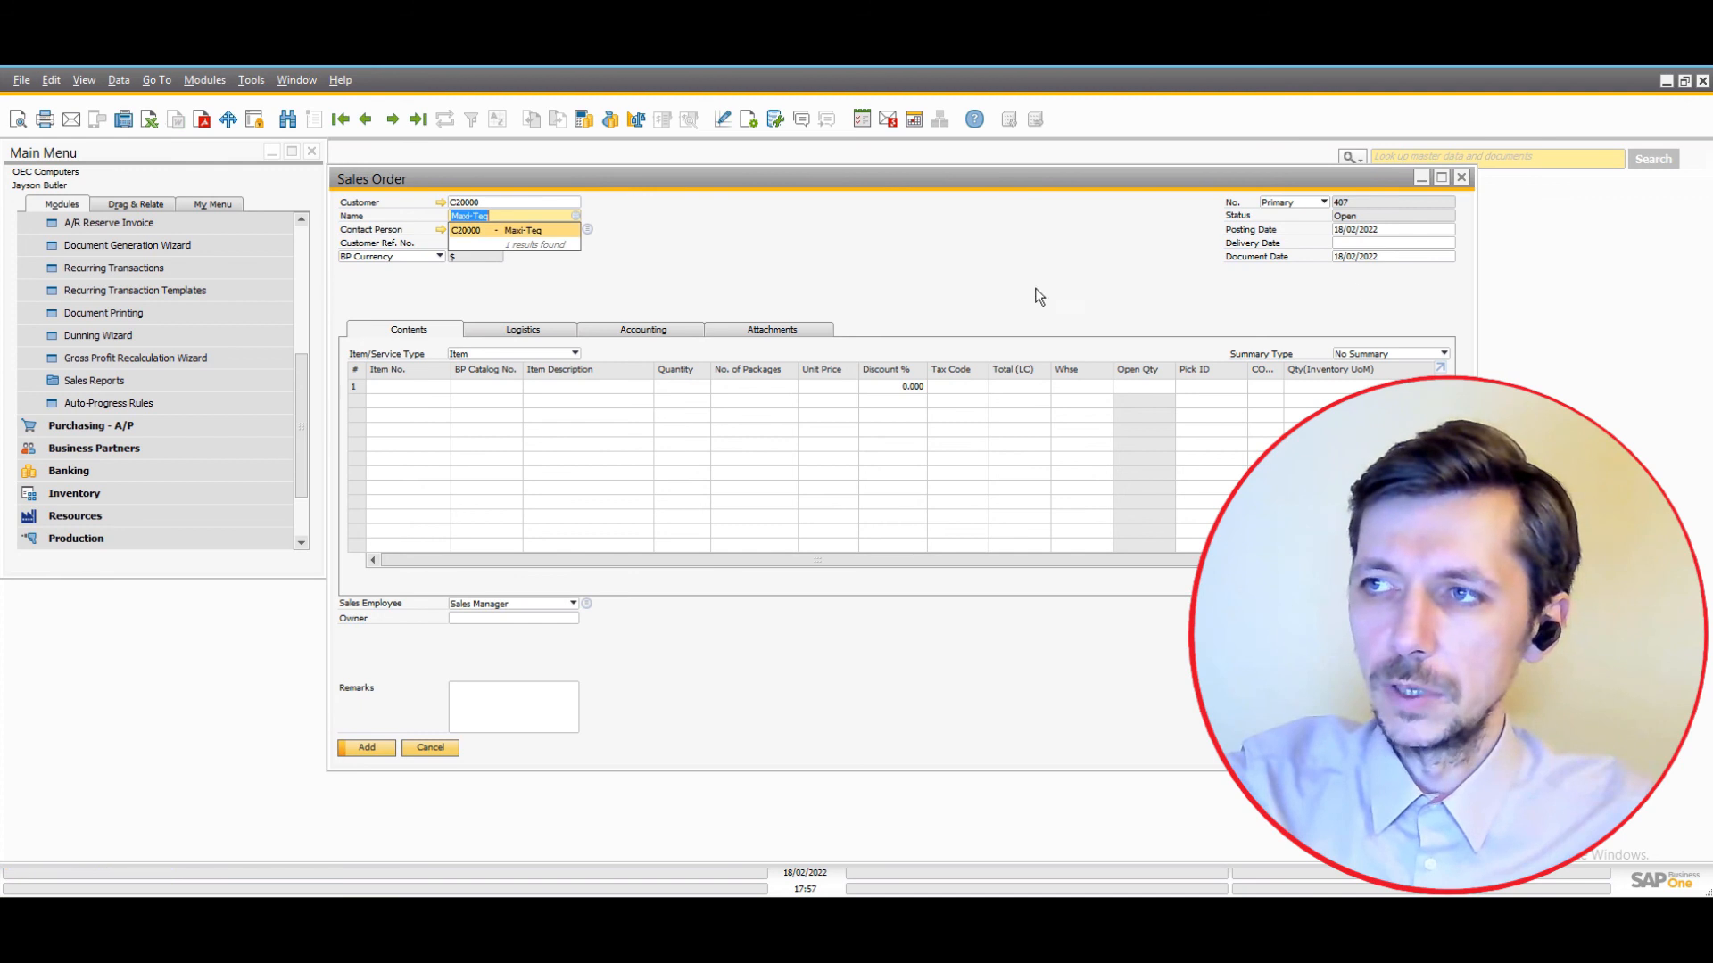
{"action": "left_click", "coordinate": [1345, 246]}
{"action": "type", "text": "18"}
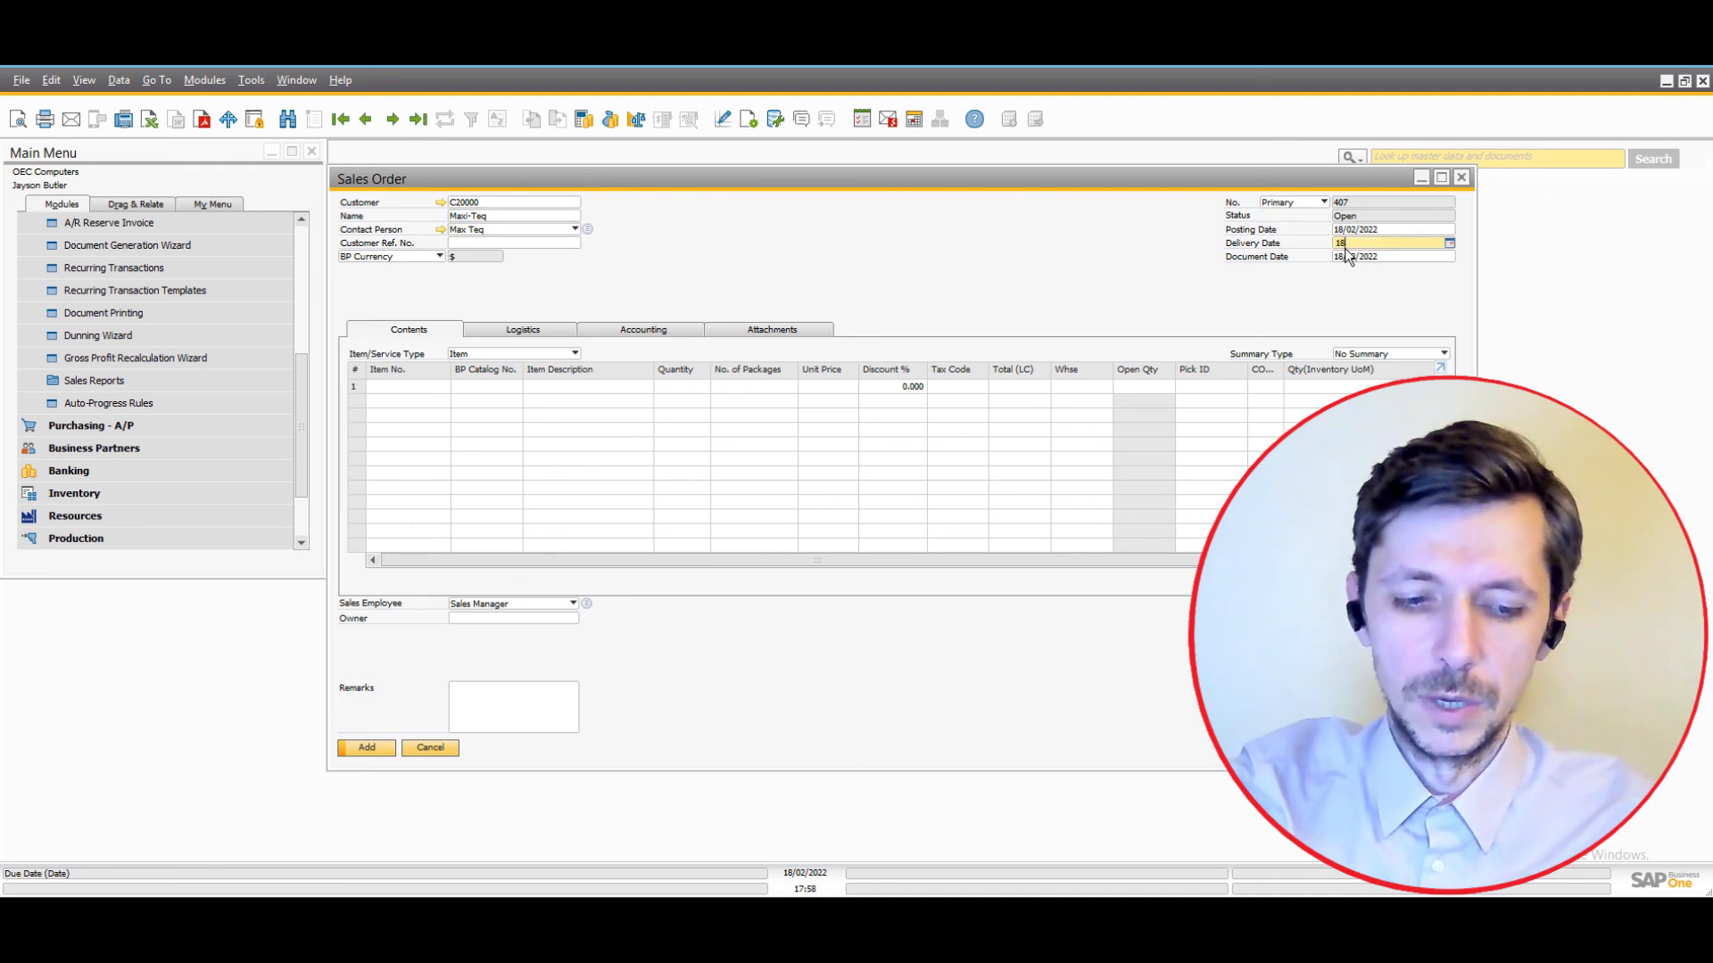
{"action": "type", "text": "/0222"}
{"action": "key", "text": "Tab"}
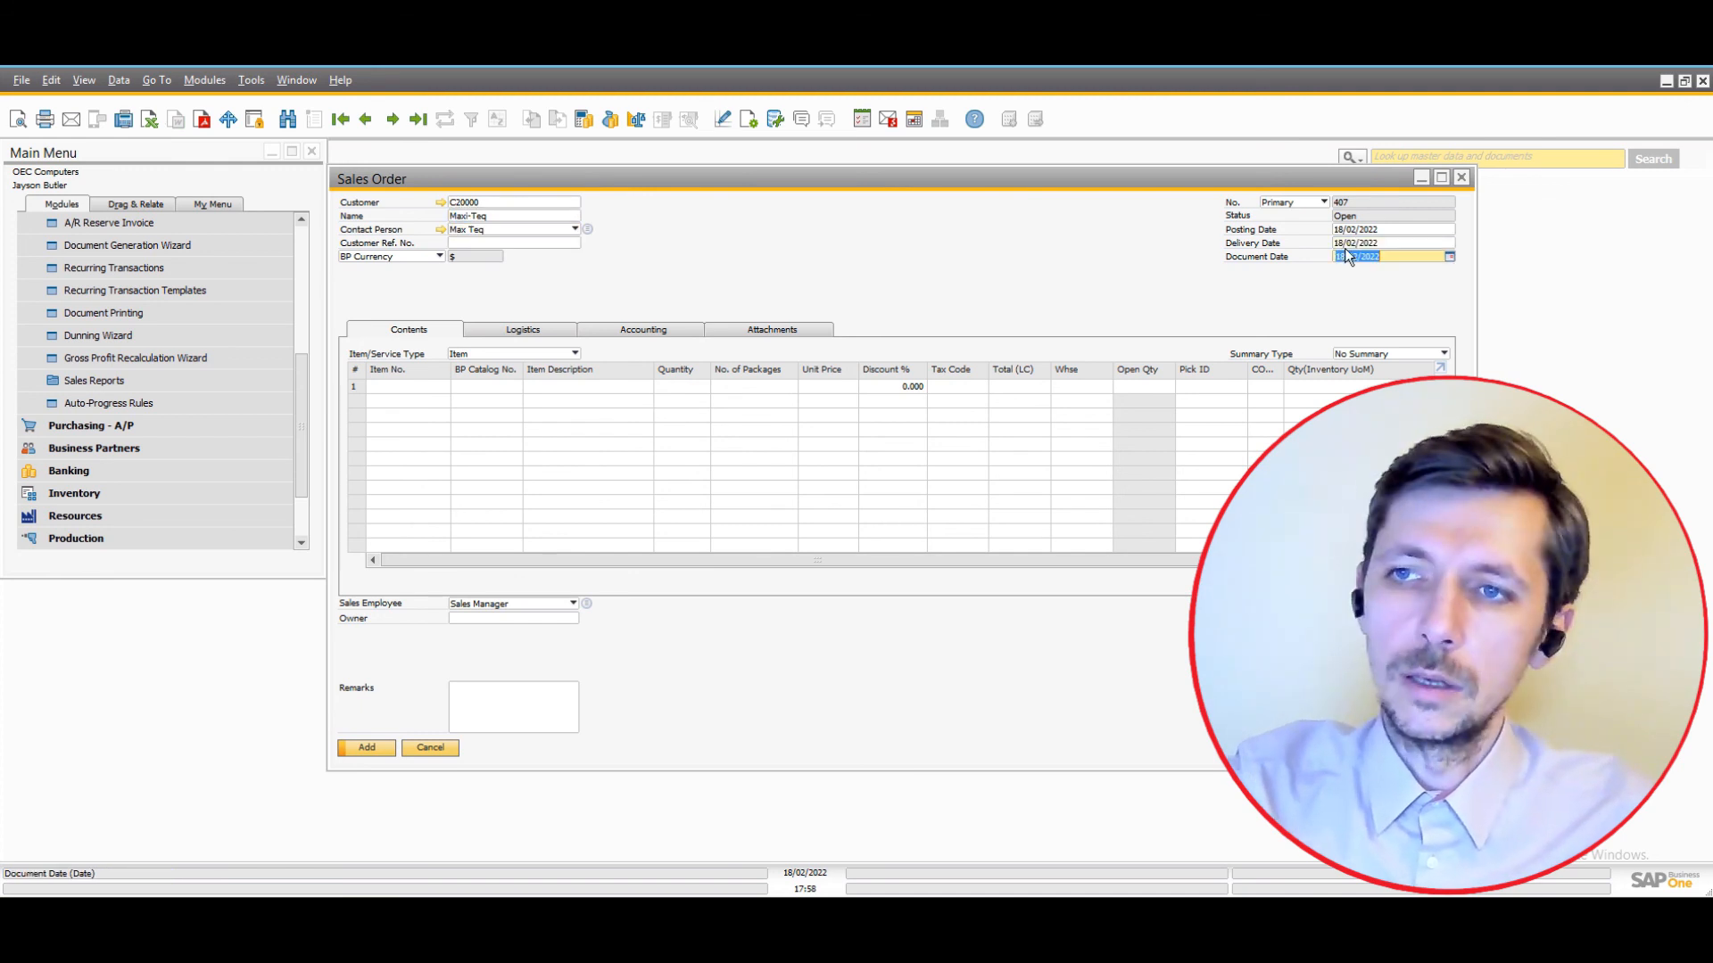
Enter item A00001 with warehouse TEST1 on the first order line, and add the sales order.
{"action": "left_click", "coordinate": [438, 391]}
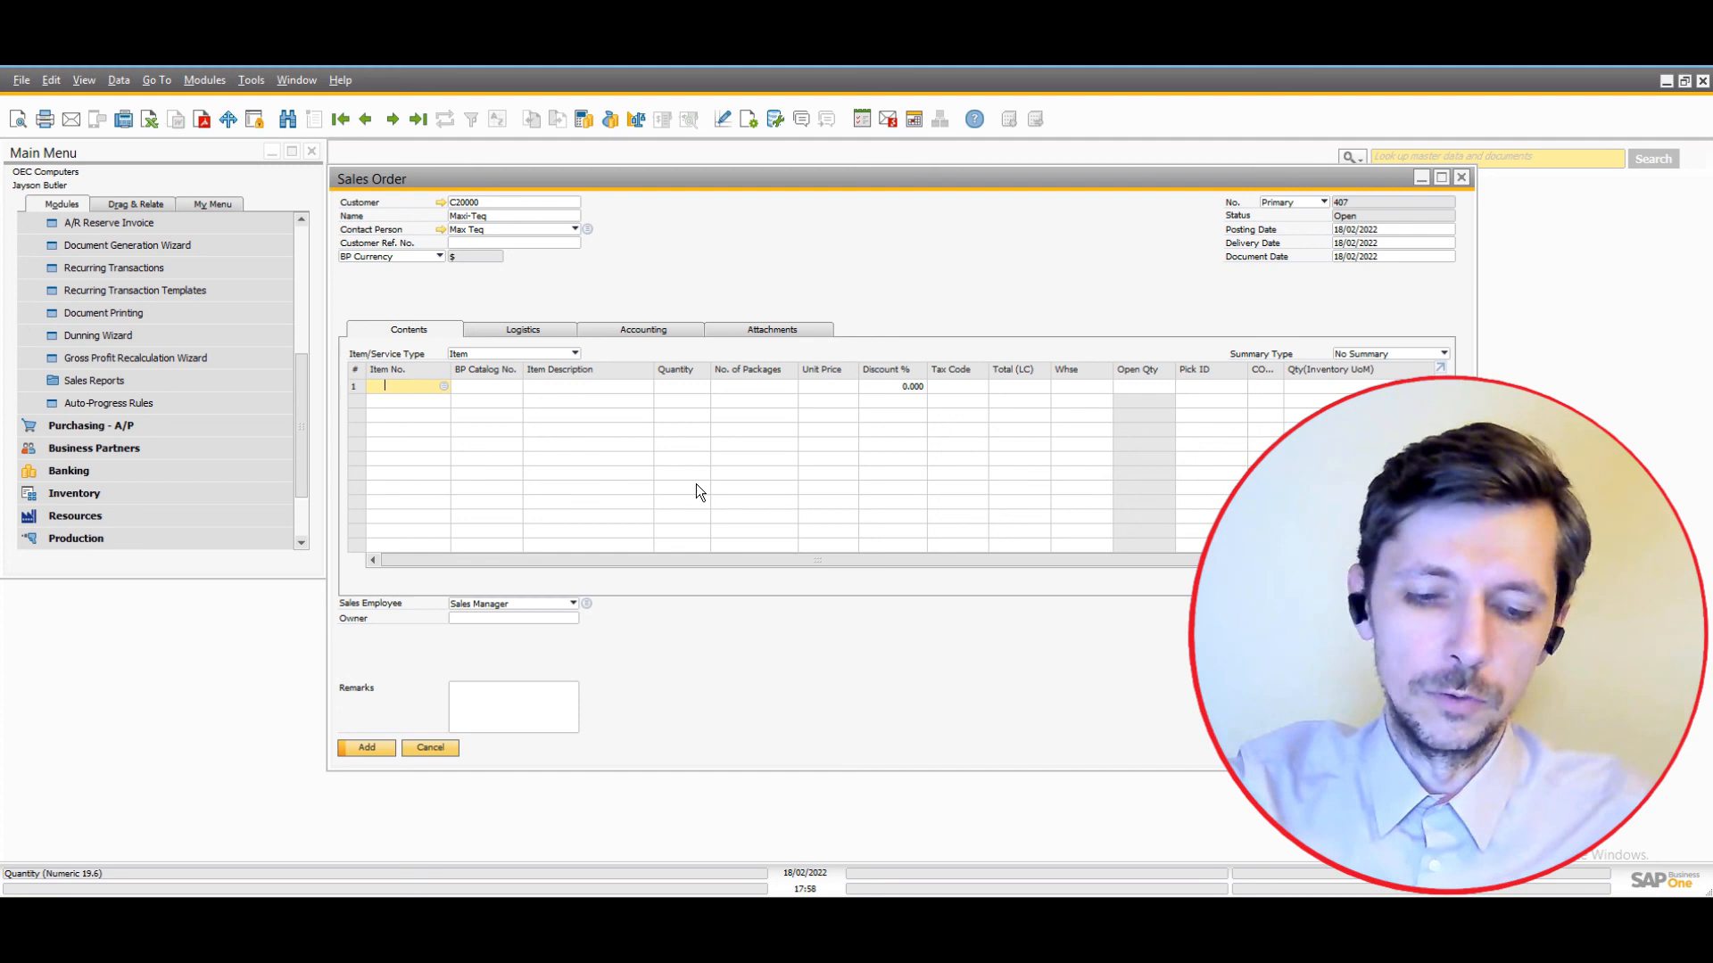
{"action": "type", "text": "a"}
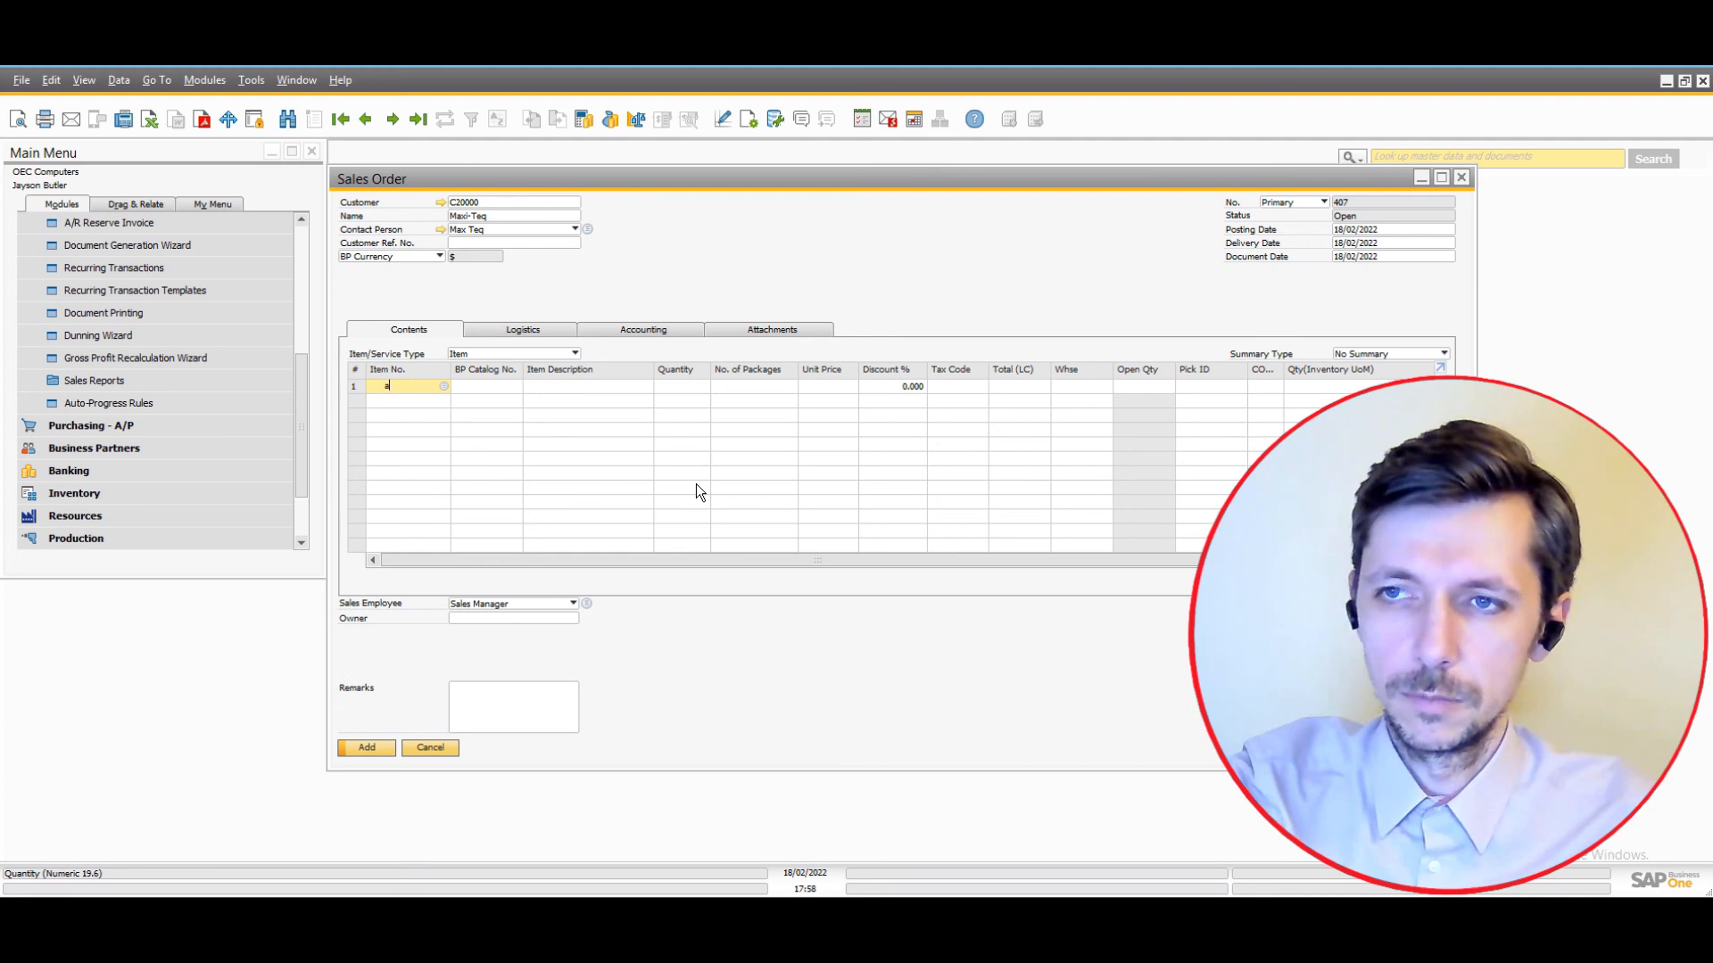
{"action": "type", "text": "00001"}
{"action": "key", "text": "Tab"}
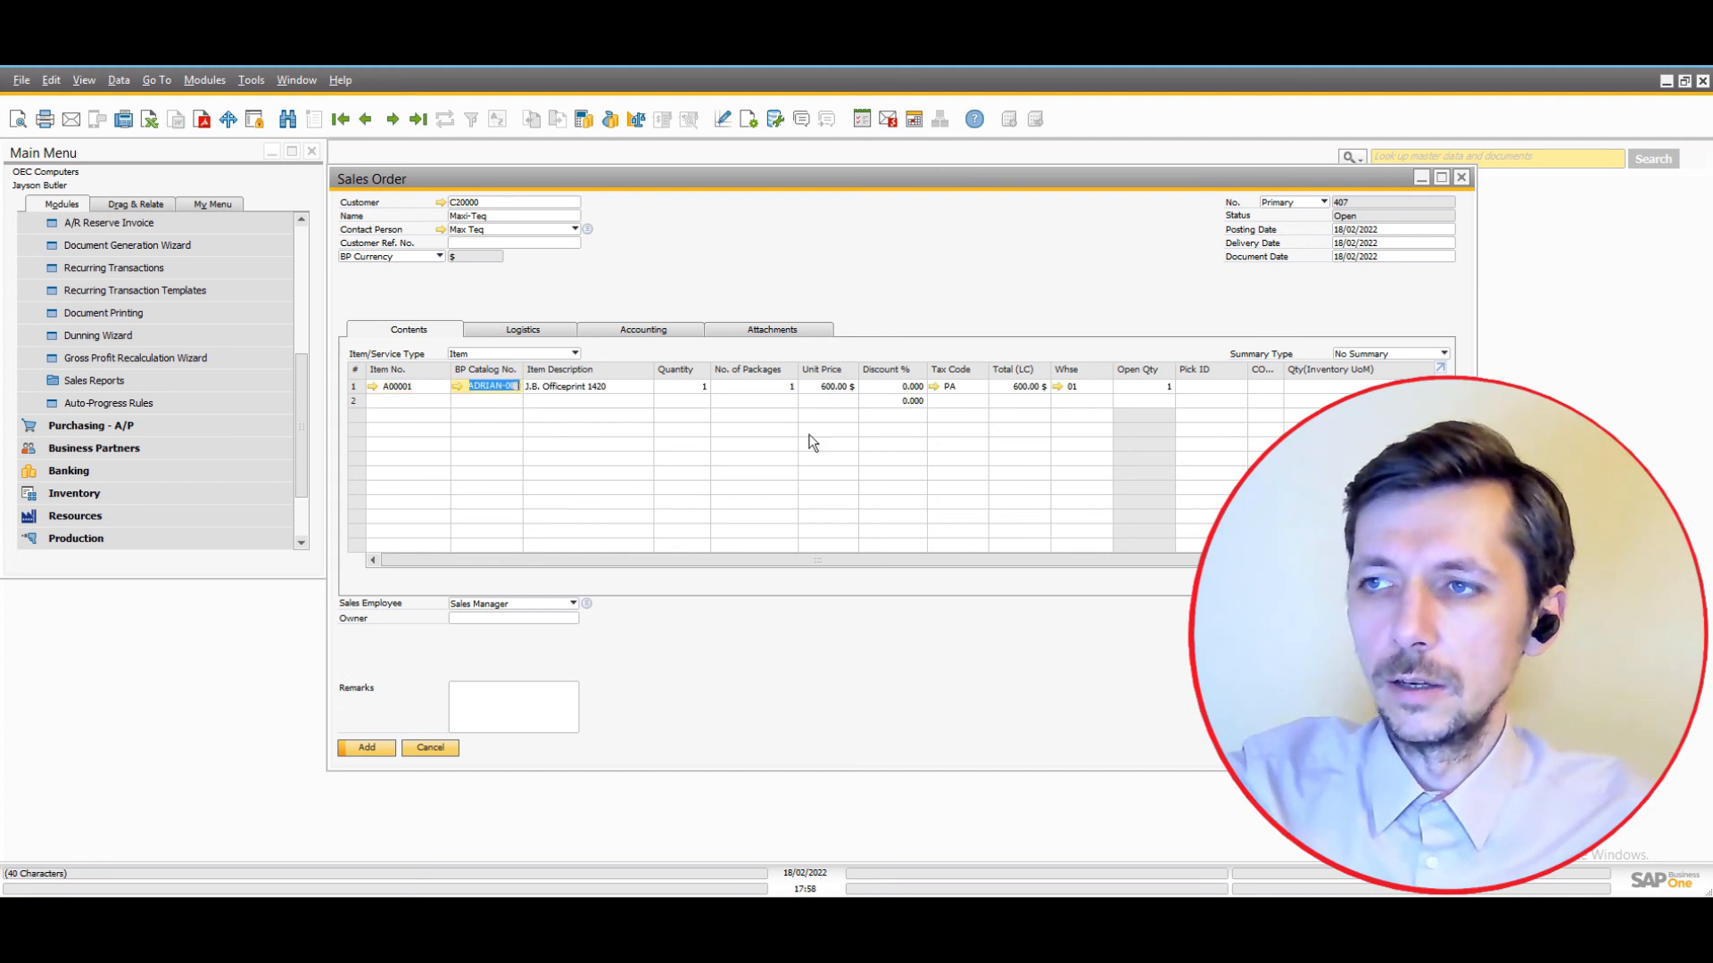
{"action": "left_click", "coordinate": [1086, 385]}
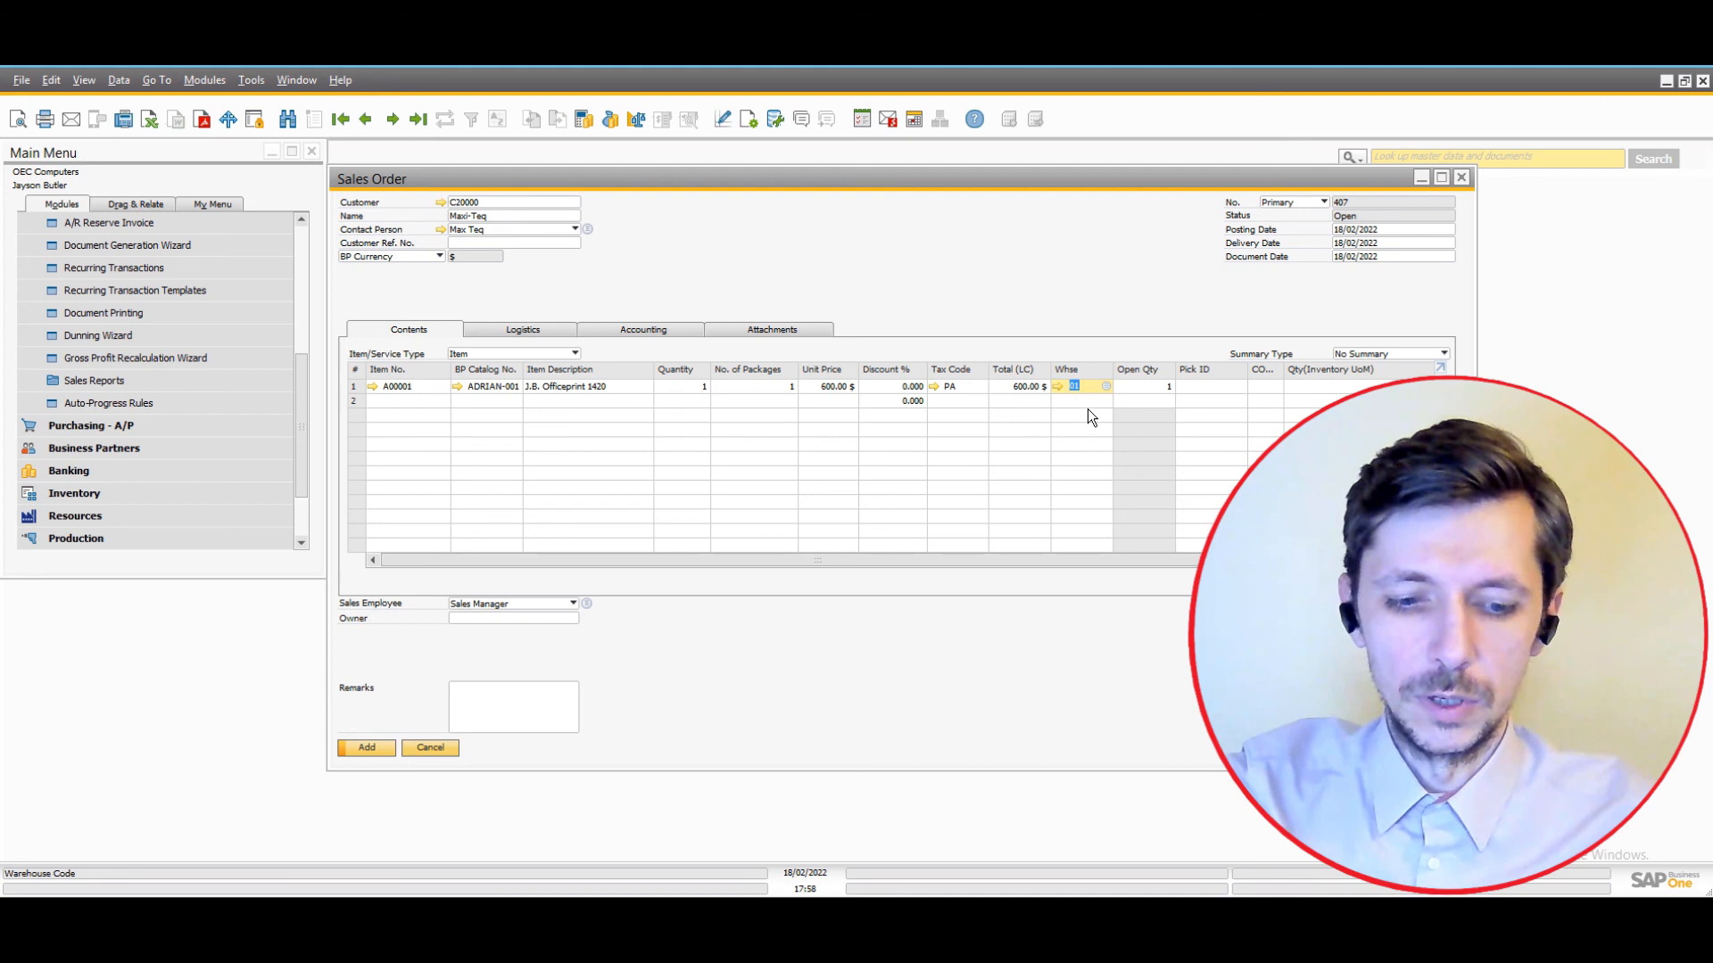
{"action": "left_click", "coordinate": [489, 406]}
{"action": "left_click", "coordinate": [355, 386]}
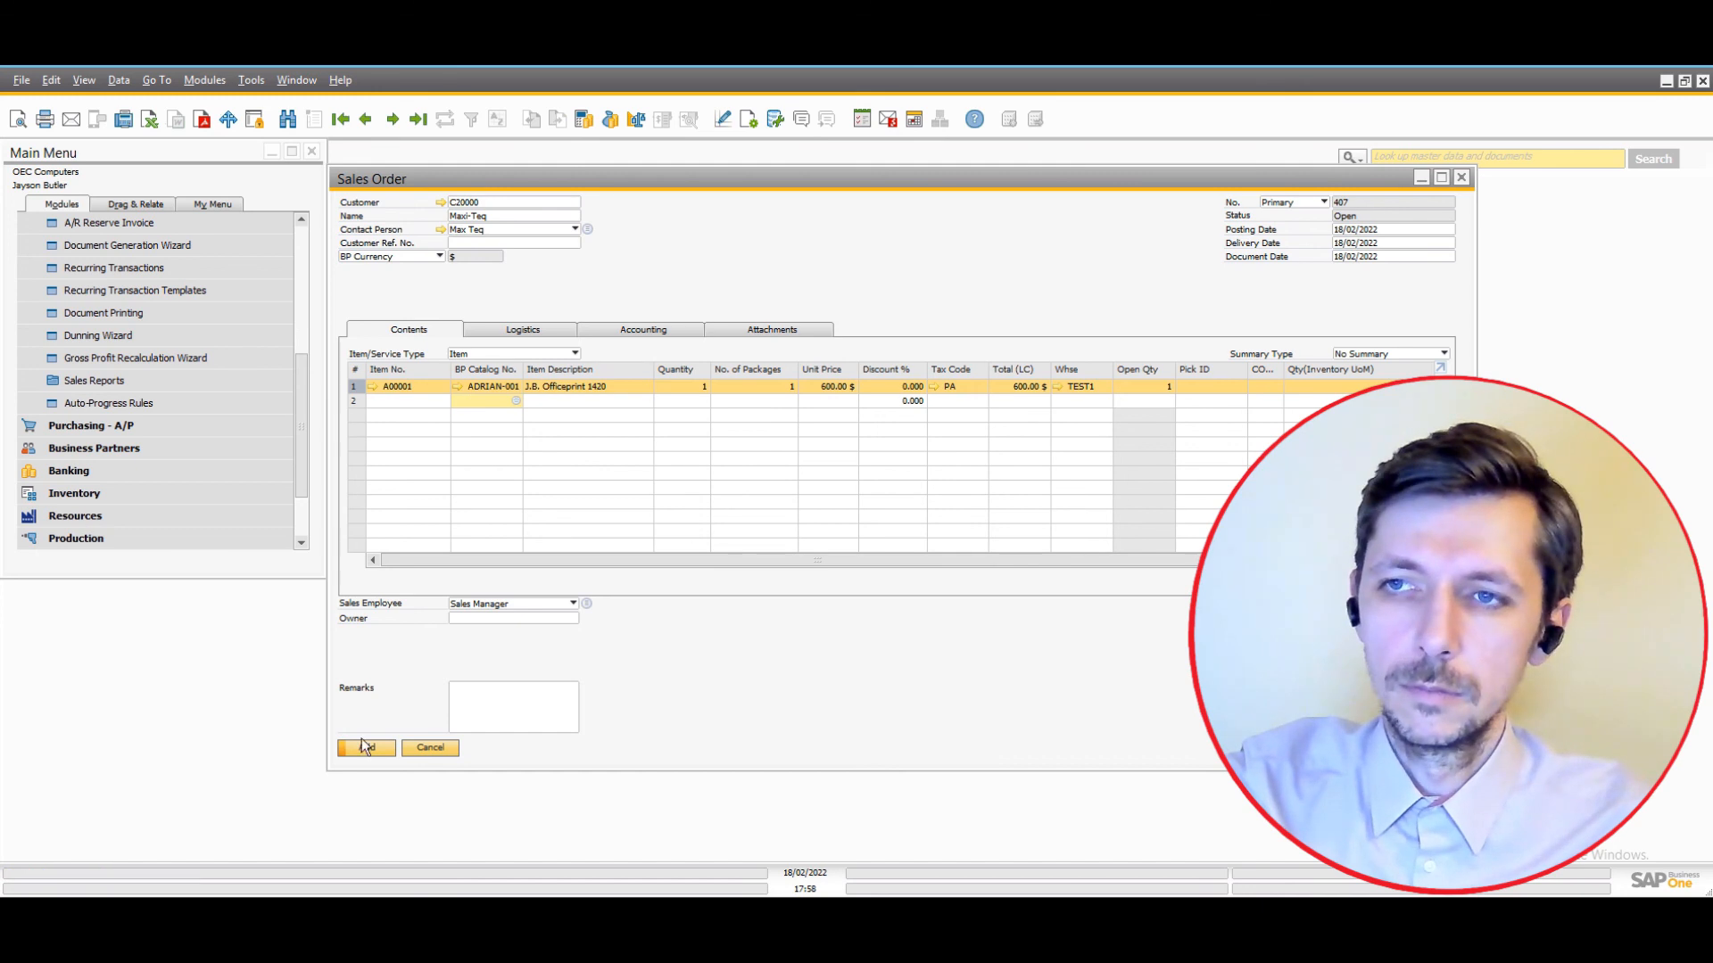
Reopen the last sales order, shift its window aside, and refresh the record to check the line's Pick ID.
{"action": "left_click", "coordinate": [418, 118]}
{"action": "left_click_drag", "start_coordinate": [541, 184], "coordinate": [250, 182]}
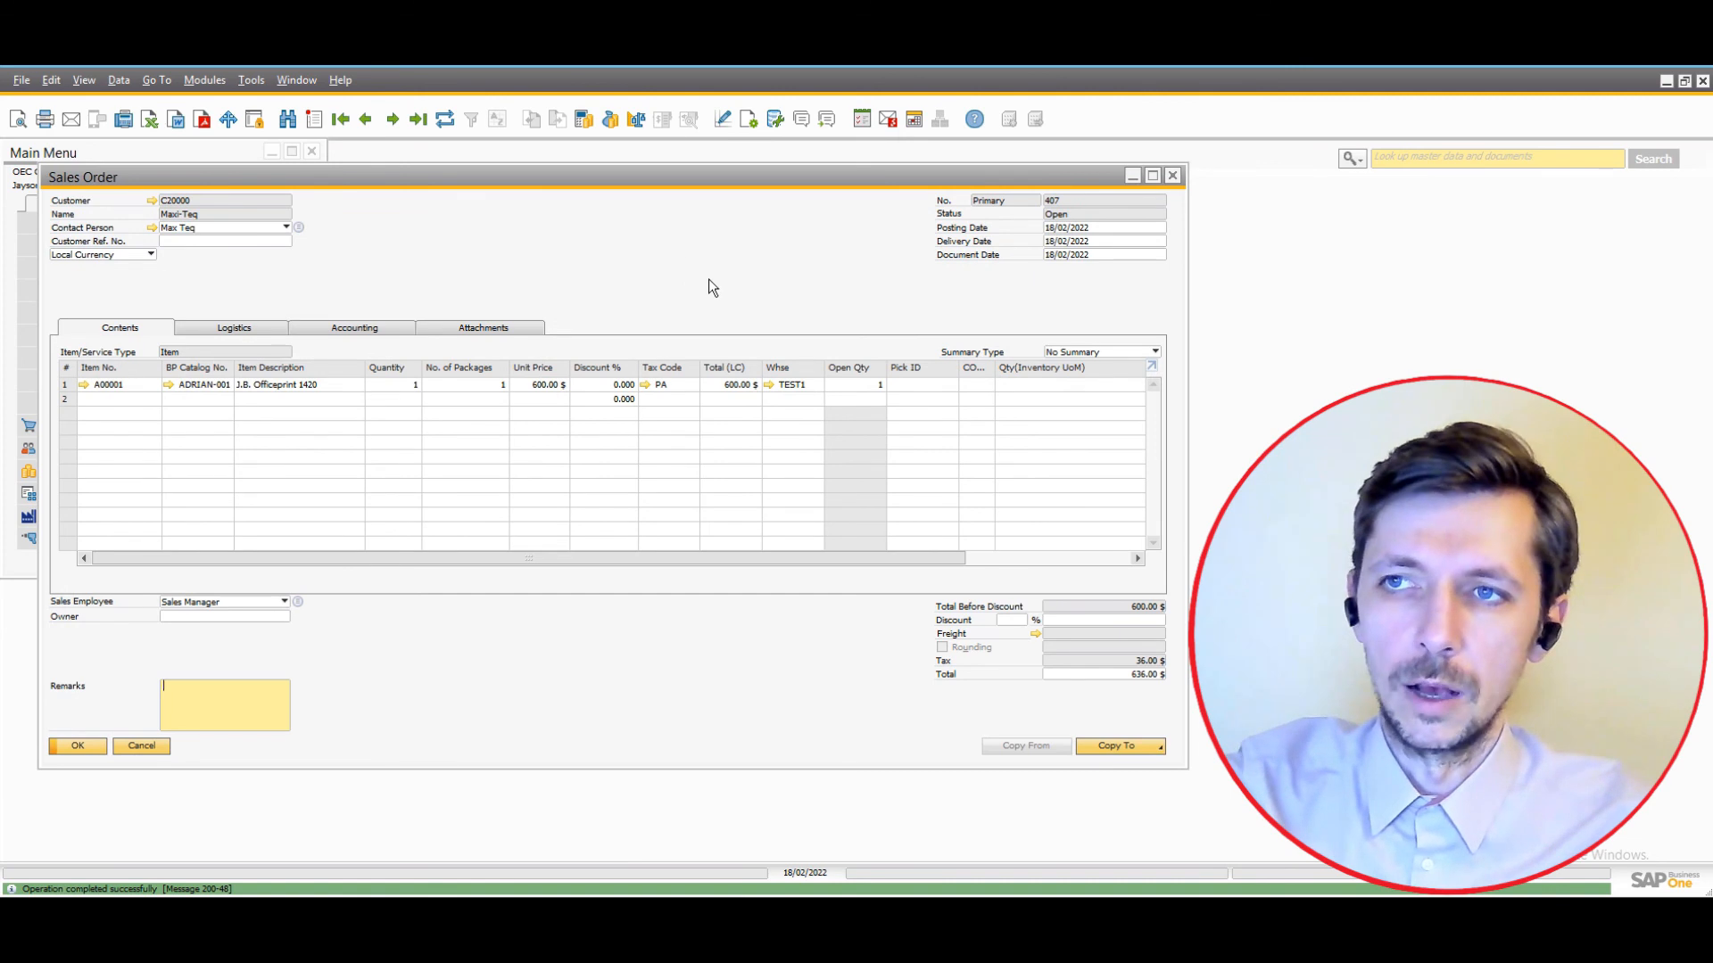
{"action": "left_click_drag", "start_coordinate": [496, 171], "coordinate": [546, 169]}
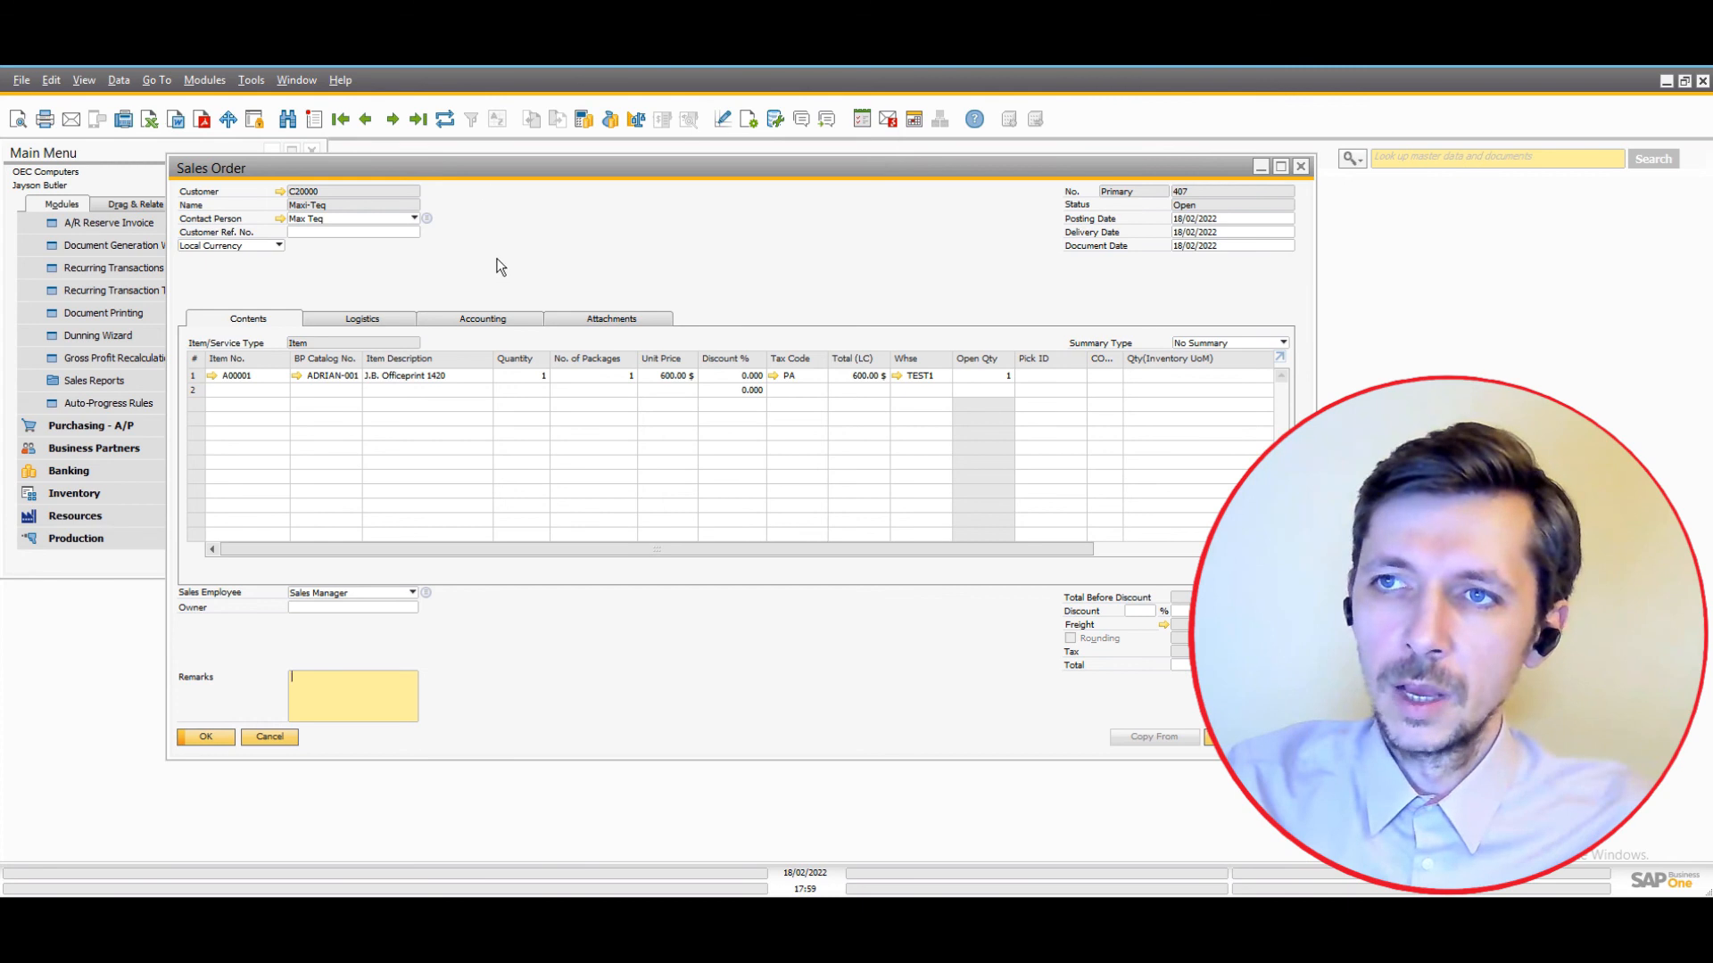
{"action": "left_click", "coordinate": [444, 119]}
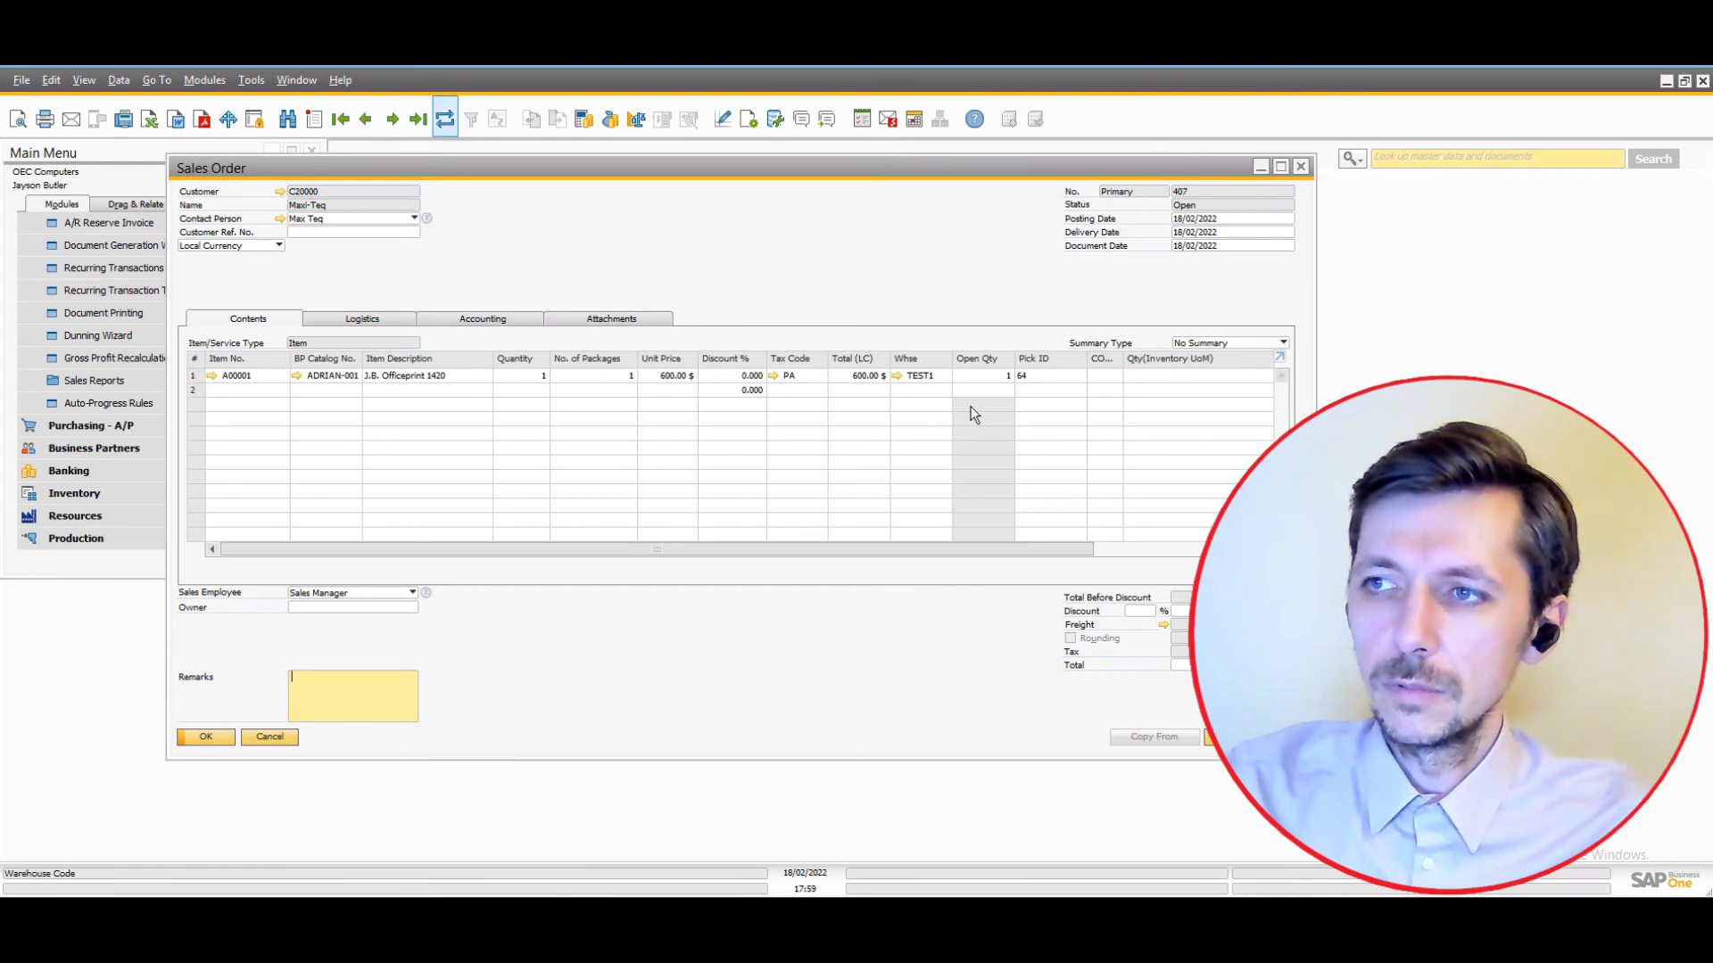
{"action": "left_click", "coordinate": [1033, 375]}
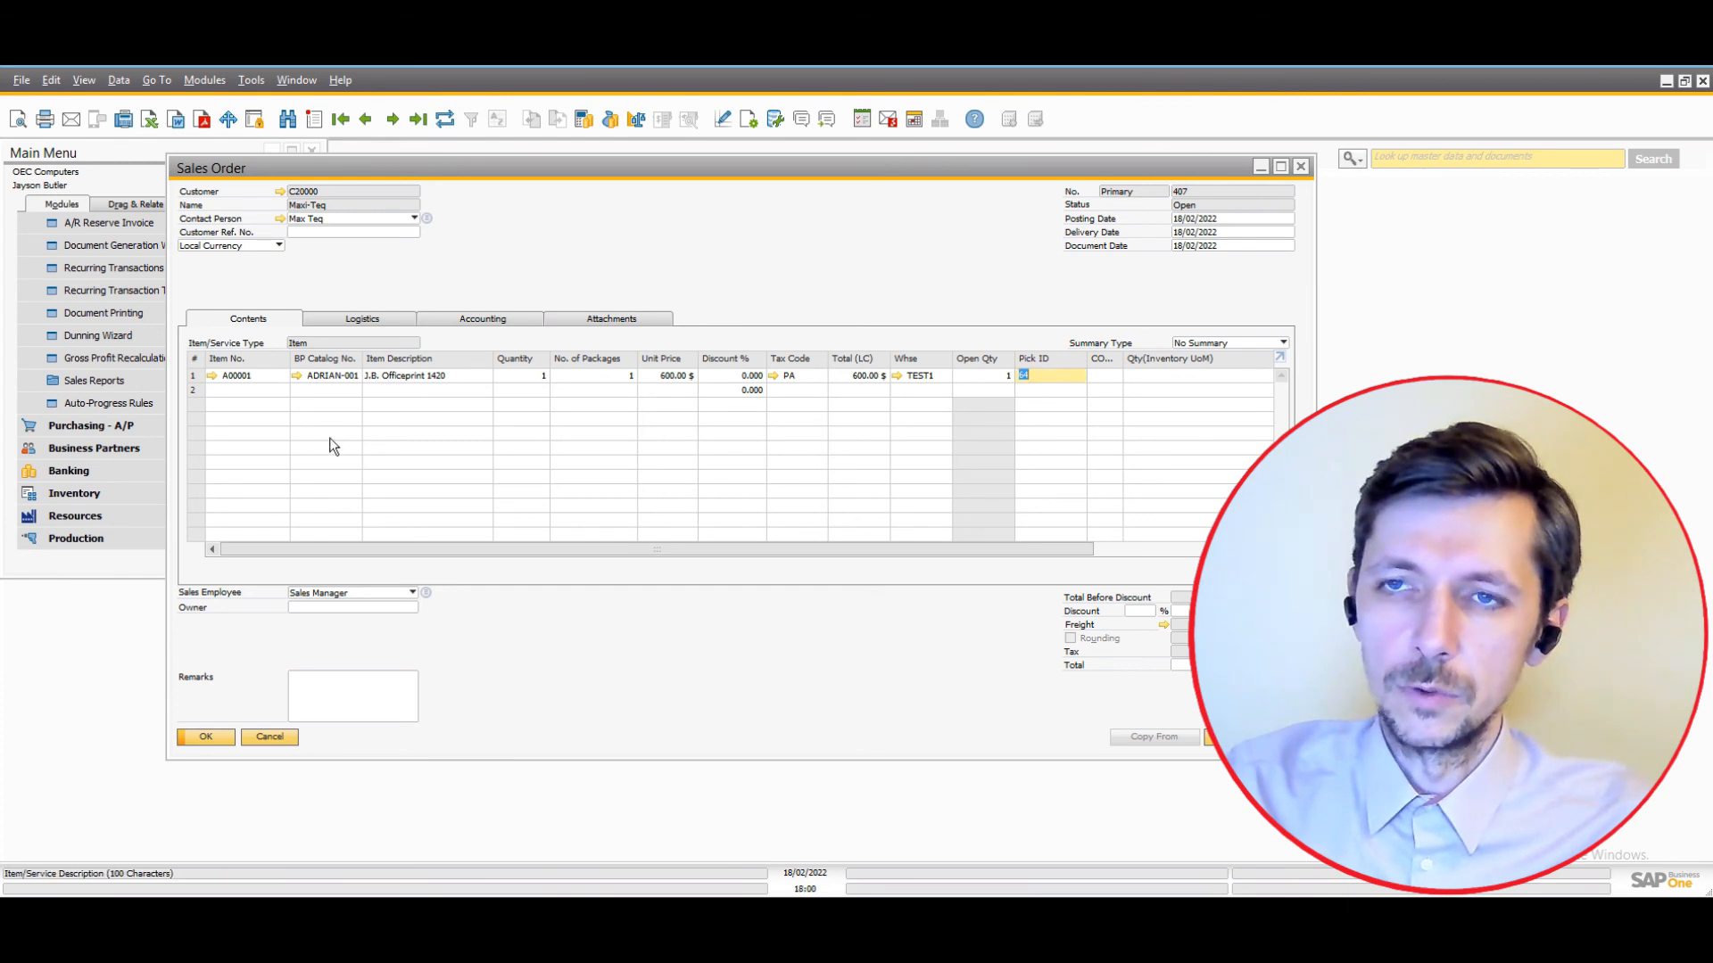
Run the query SERVICE - TODAY's Auto-Progressed Orders (Success) from the General category of the Query Manager.
{"action": "left_click", "coordinate": [204, 80]}
{"action": "mouse_move", "coordinate": [248, 82]}
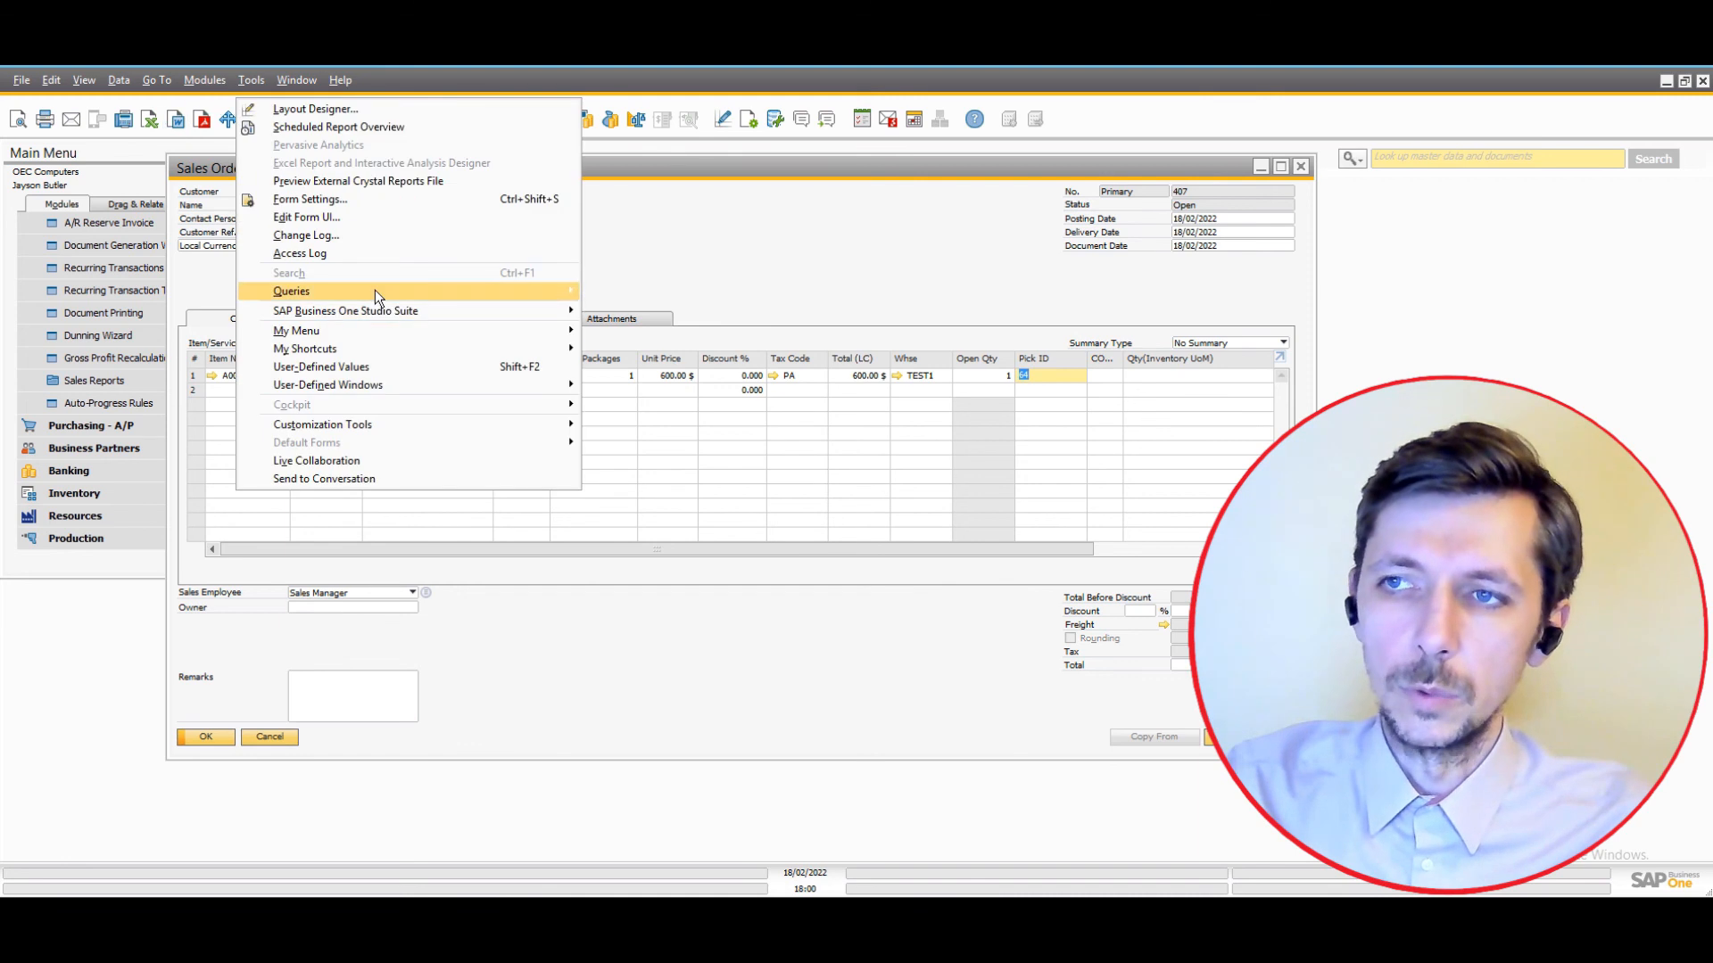
{"action": "mouse_move", "coordinate": [374, 291]}
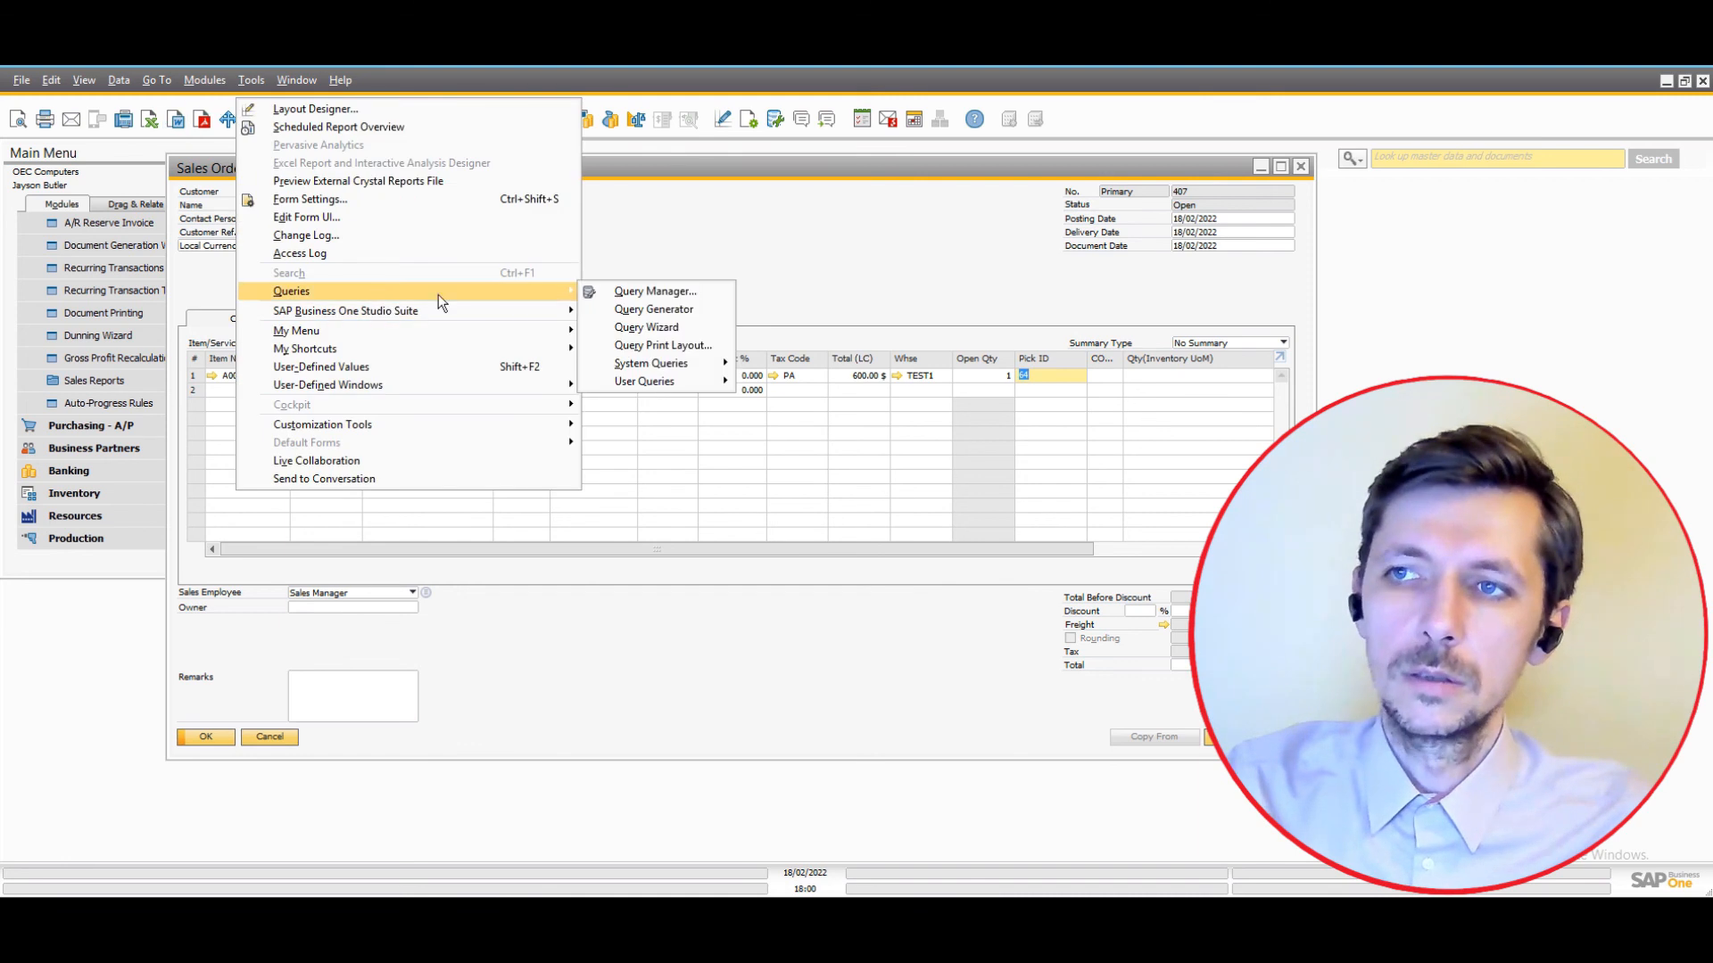
{"action": "left_click", "coordinate": [705, 291]}
{"action": "left_click", "coordinate": [259, 372]}
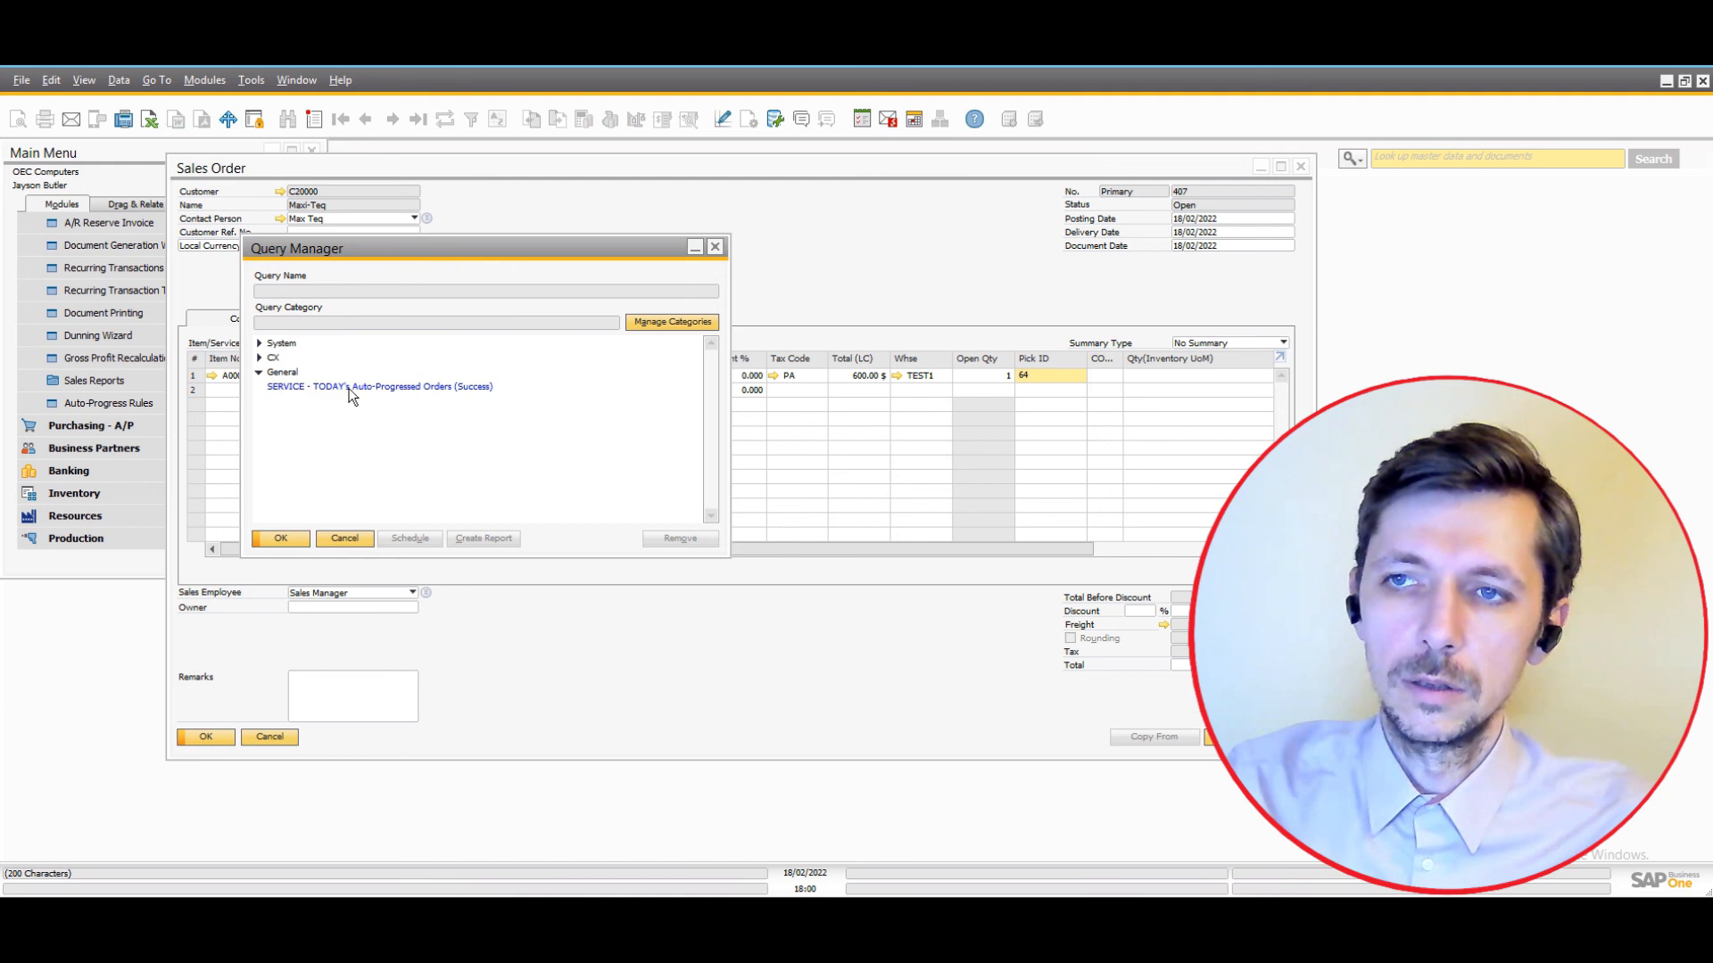
{"action": "double_click", "coordinate": [375, 386]}
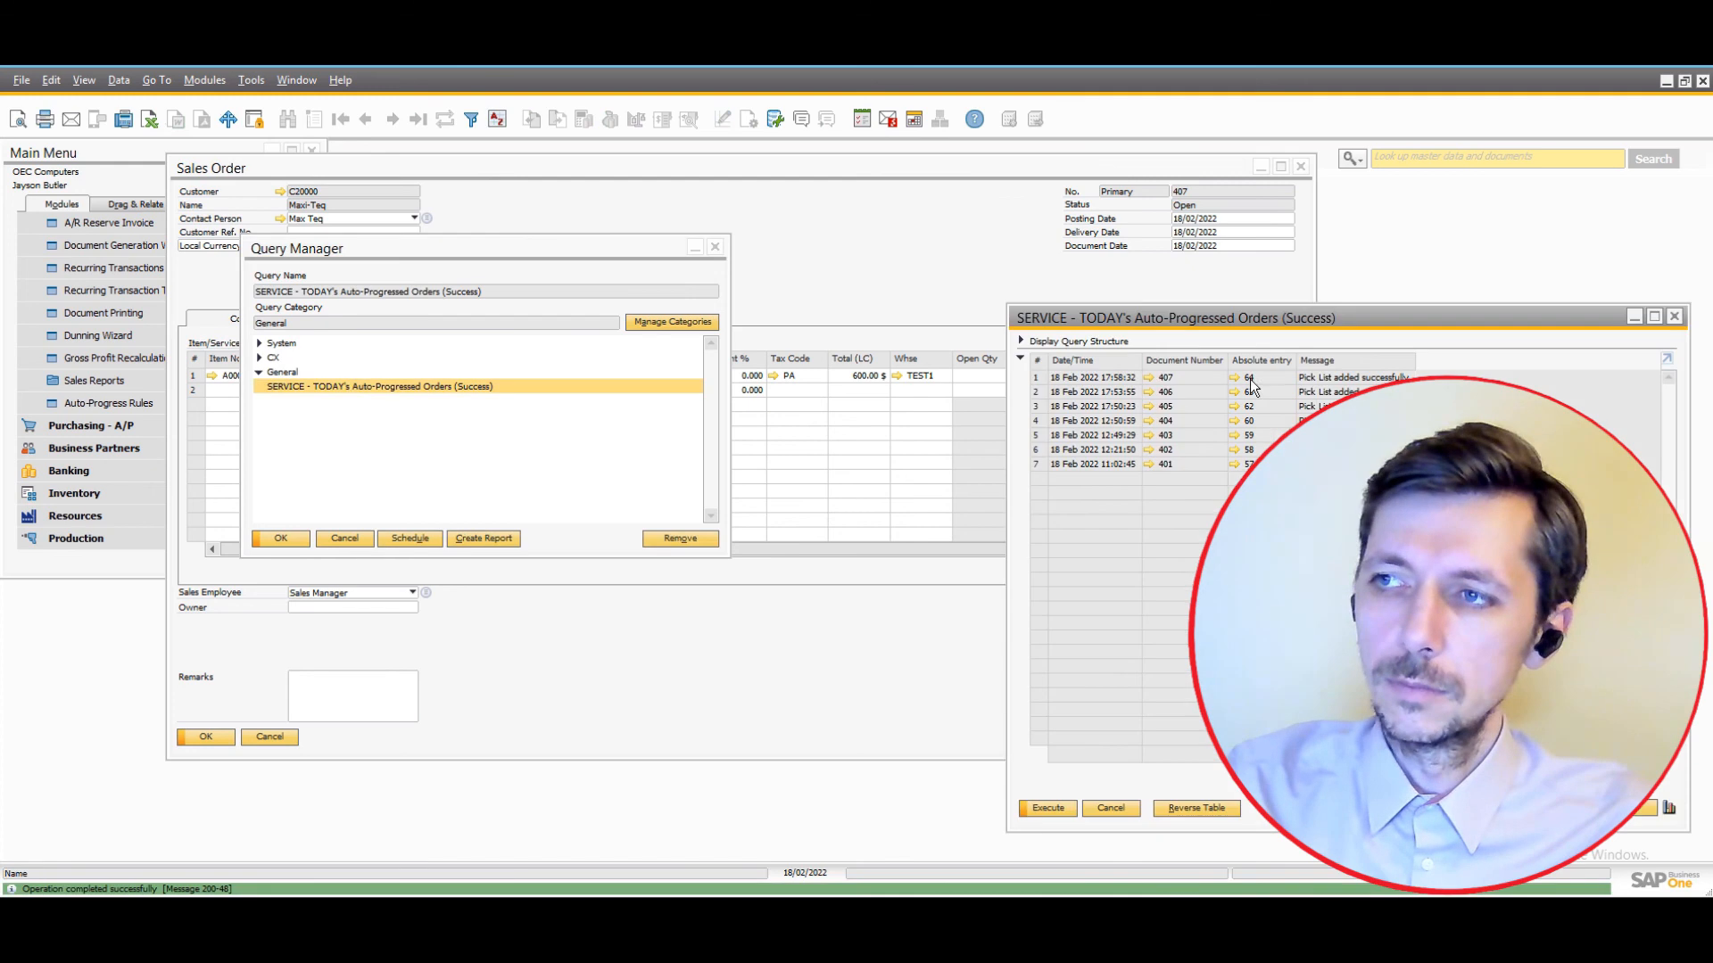
Inspect the pick list and the sales order linked to the first query result row, closing each after viewing.
{"action": "left_click", "coordinate": [1235, 377]}
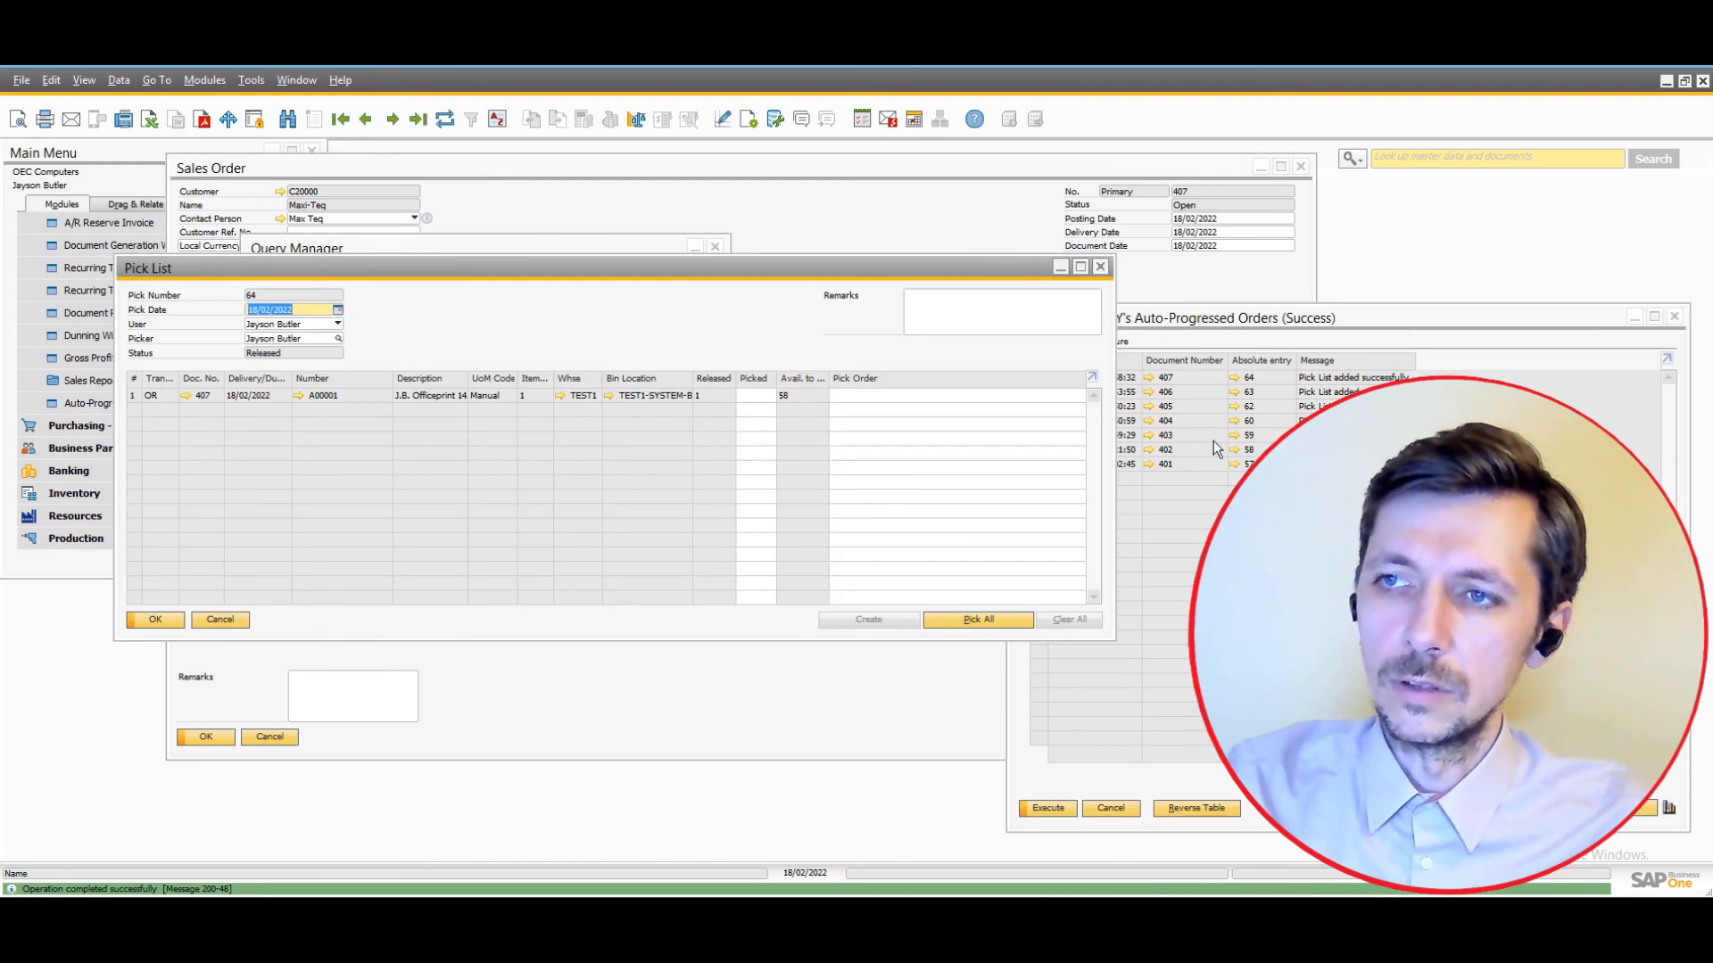
{"action": "left_click", "coordinate": [1103, 268]}
{"action": "left_click", "coordinate": [1150, 379]}
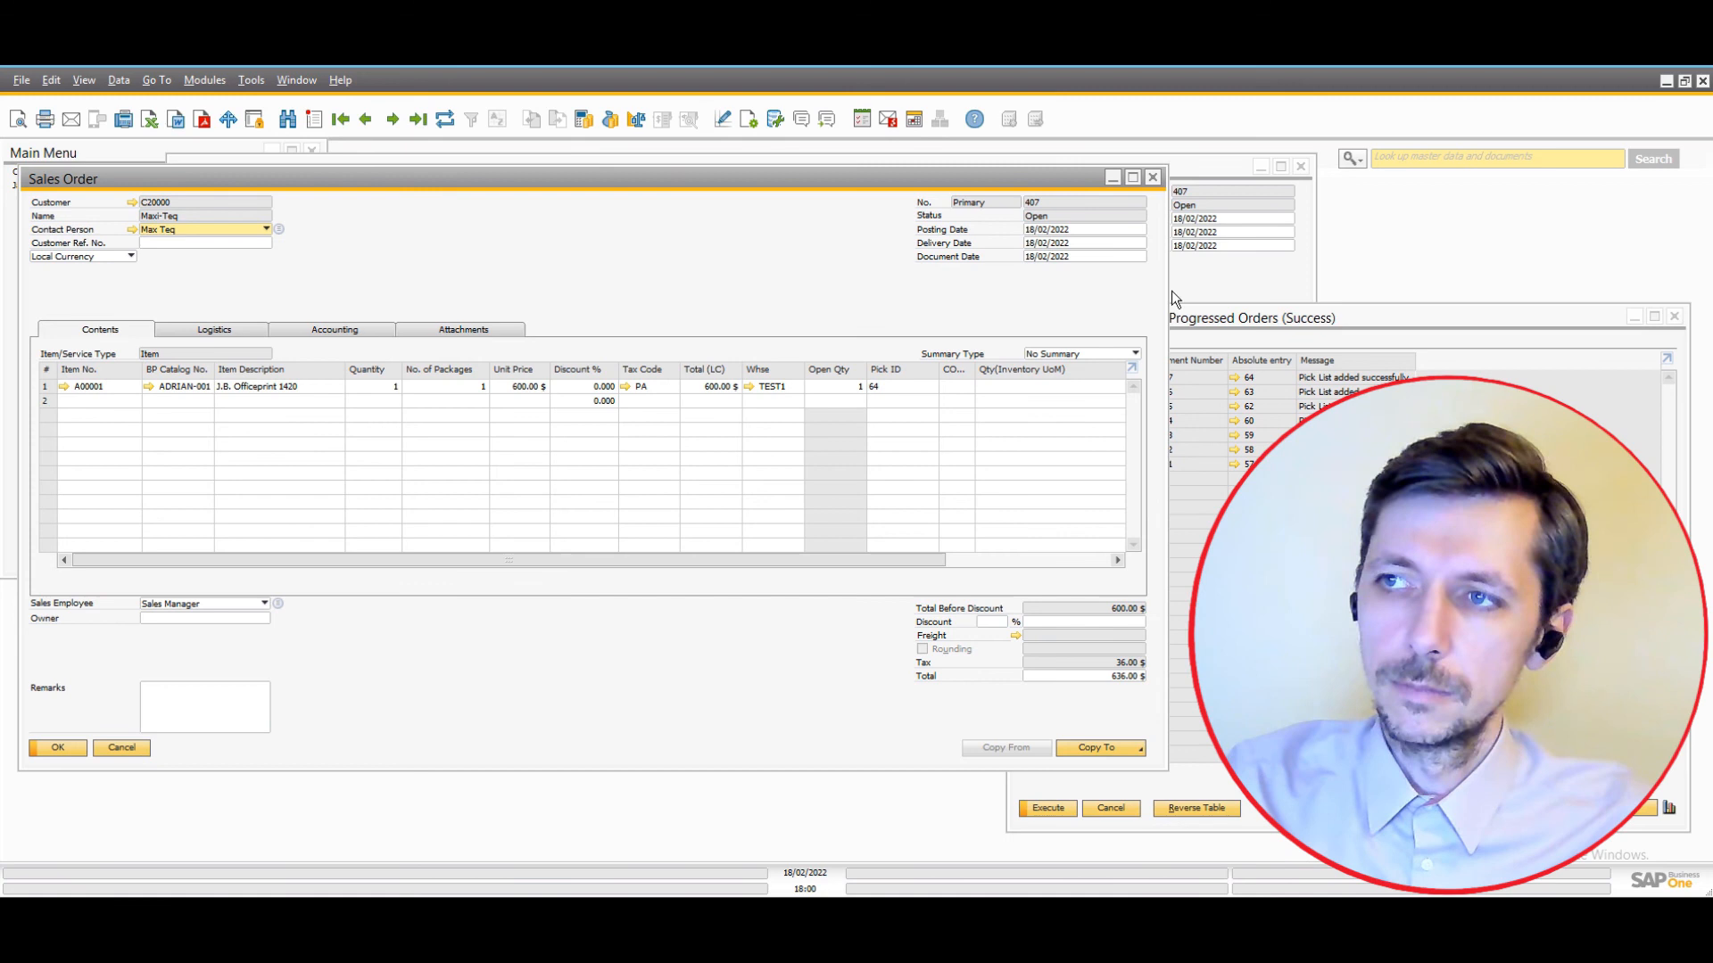
{"action": "left_click", "coordinate": [1153, 178]}
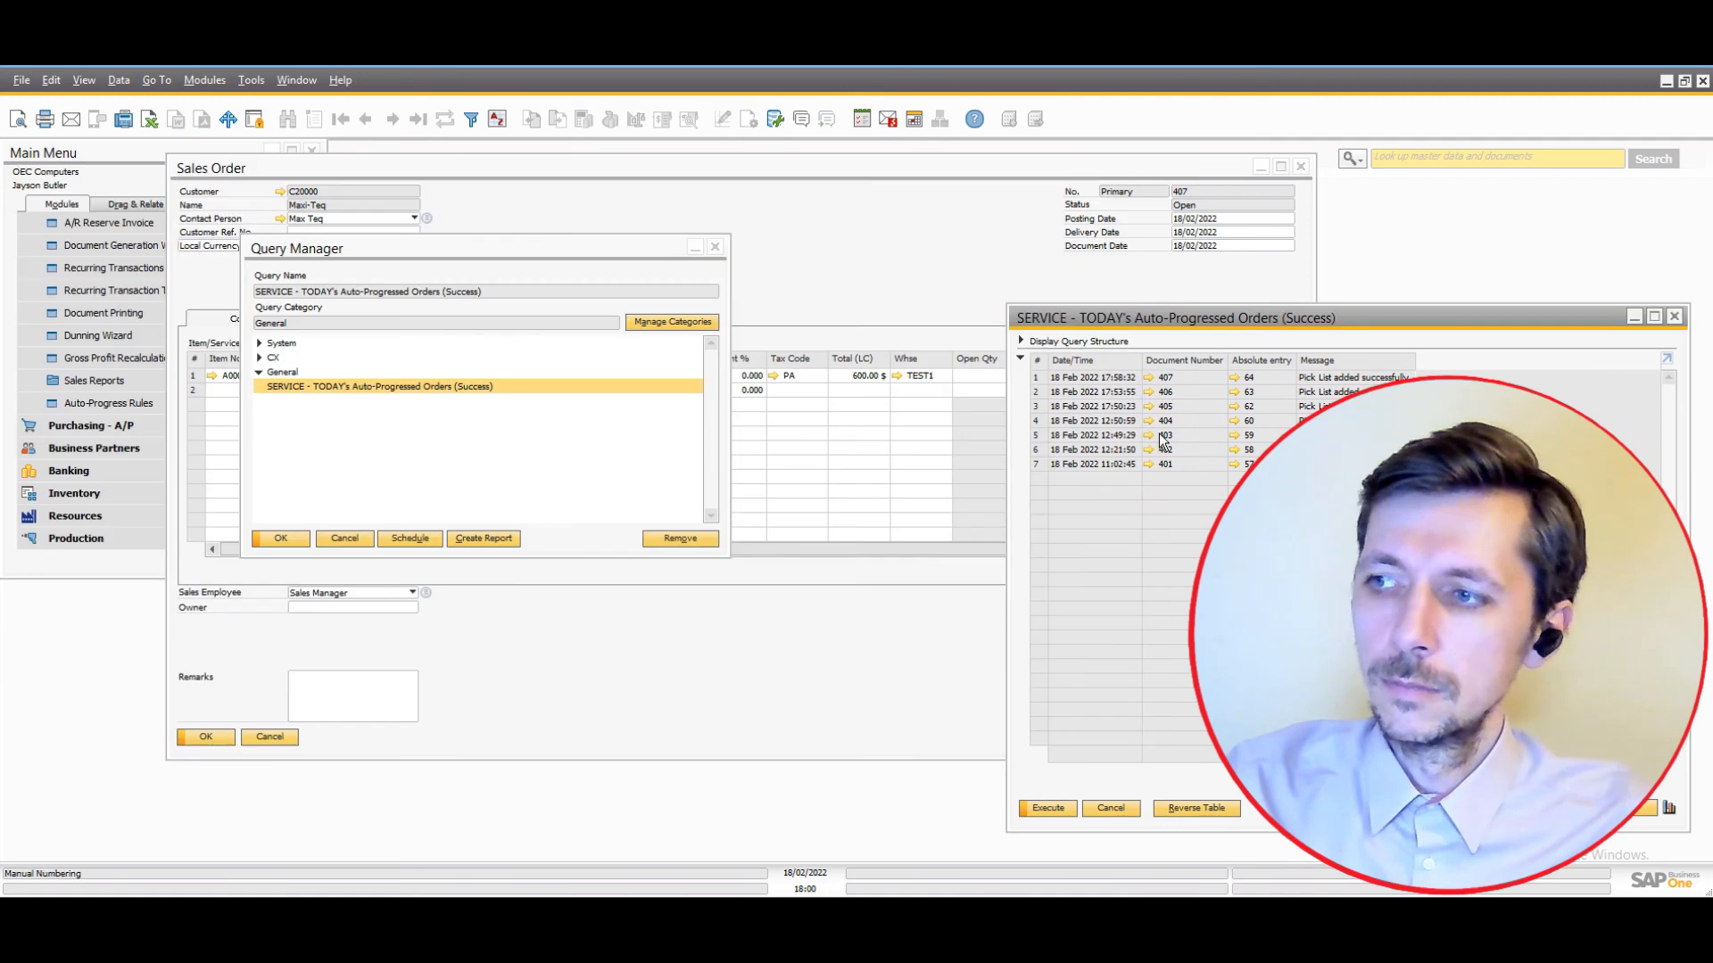
Close the query results, Query Manager and sales order windows, and collapse the Sales - A/R module in the main menu.
{"action": "left_click", "coordinate": [1674, 317]}
{"action": "left_click", "coordinate": [715, 247]}
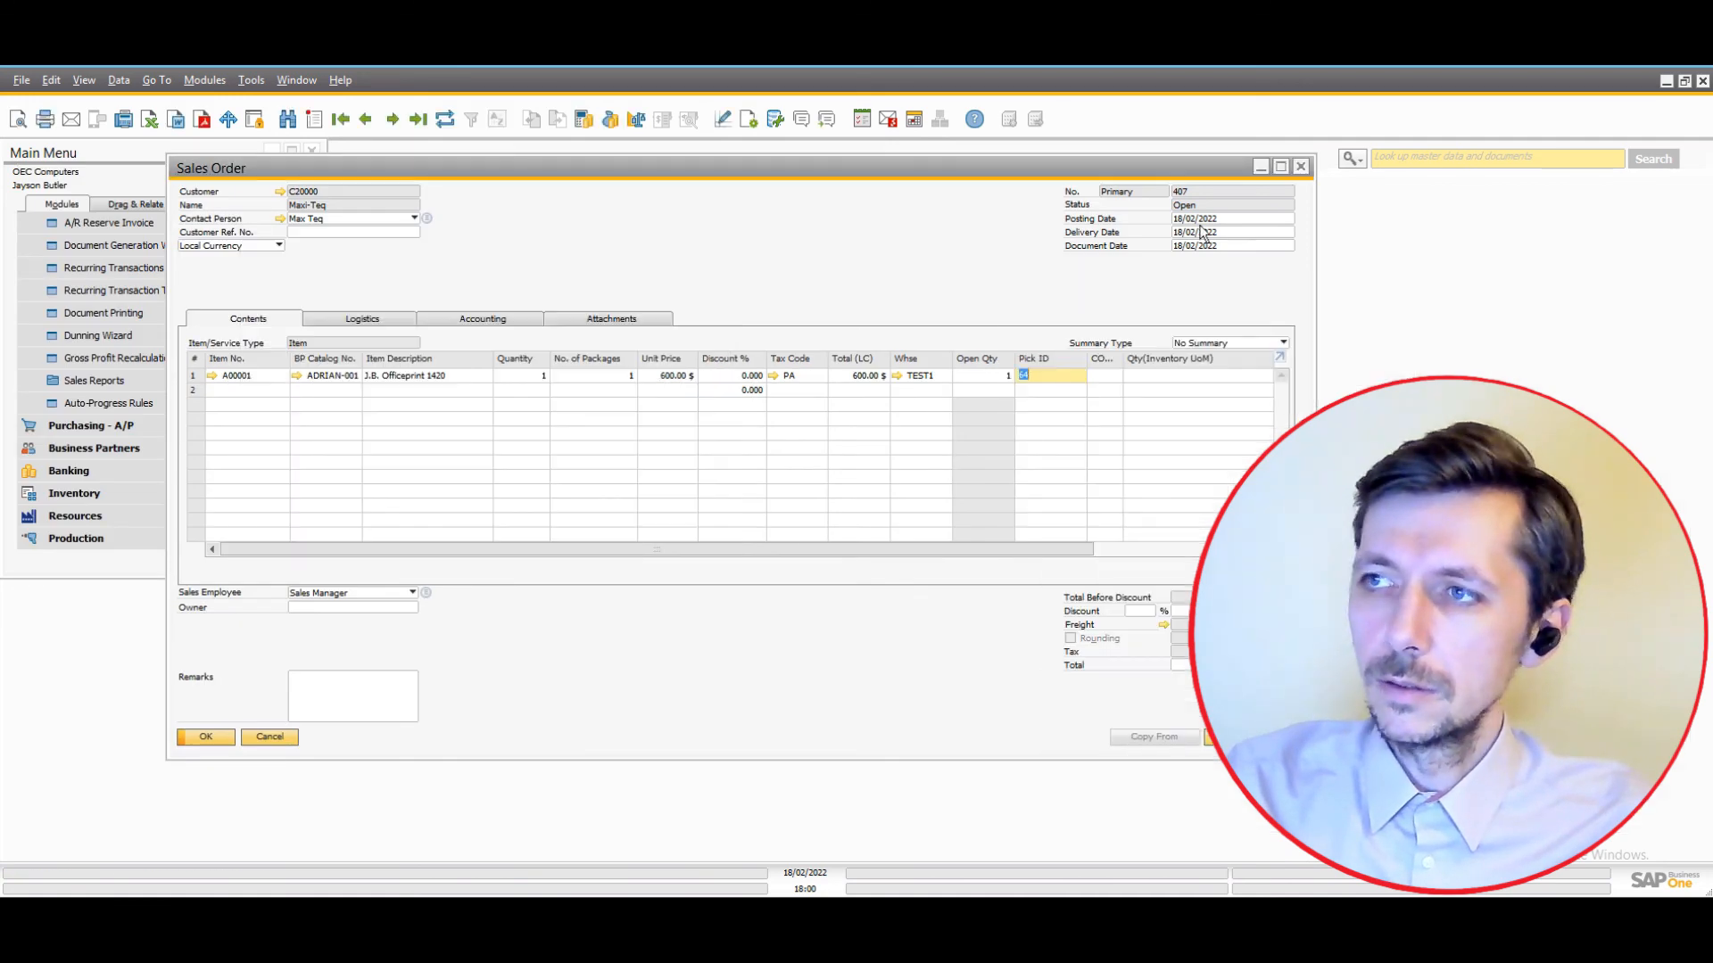
{"action": "left_click", "coordinate": [1301, 167]}
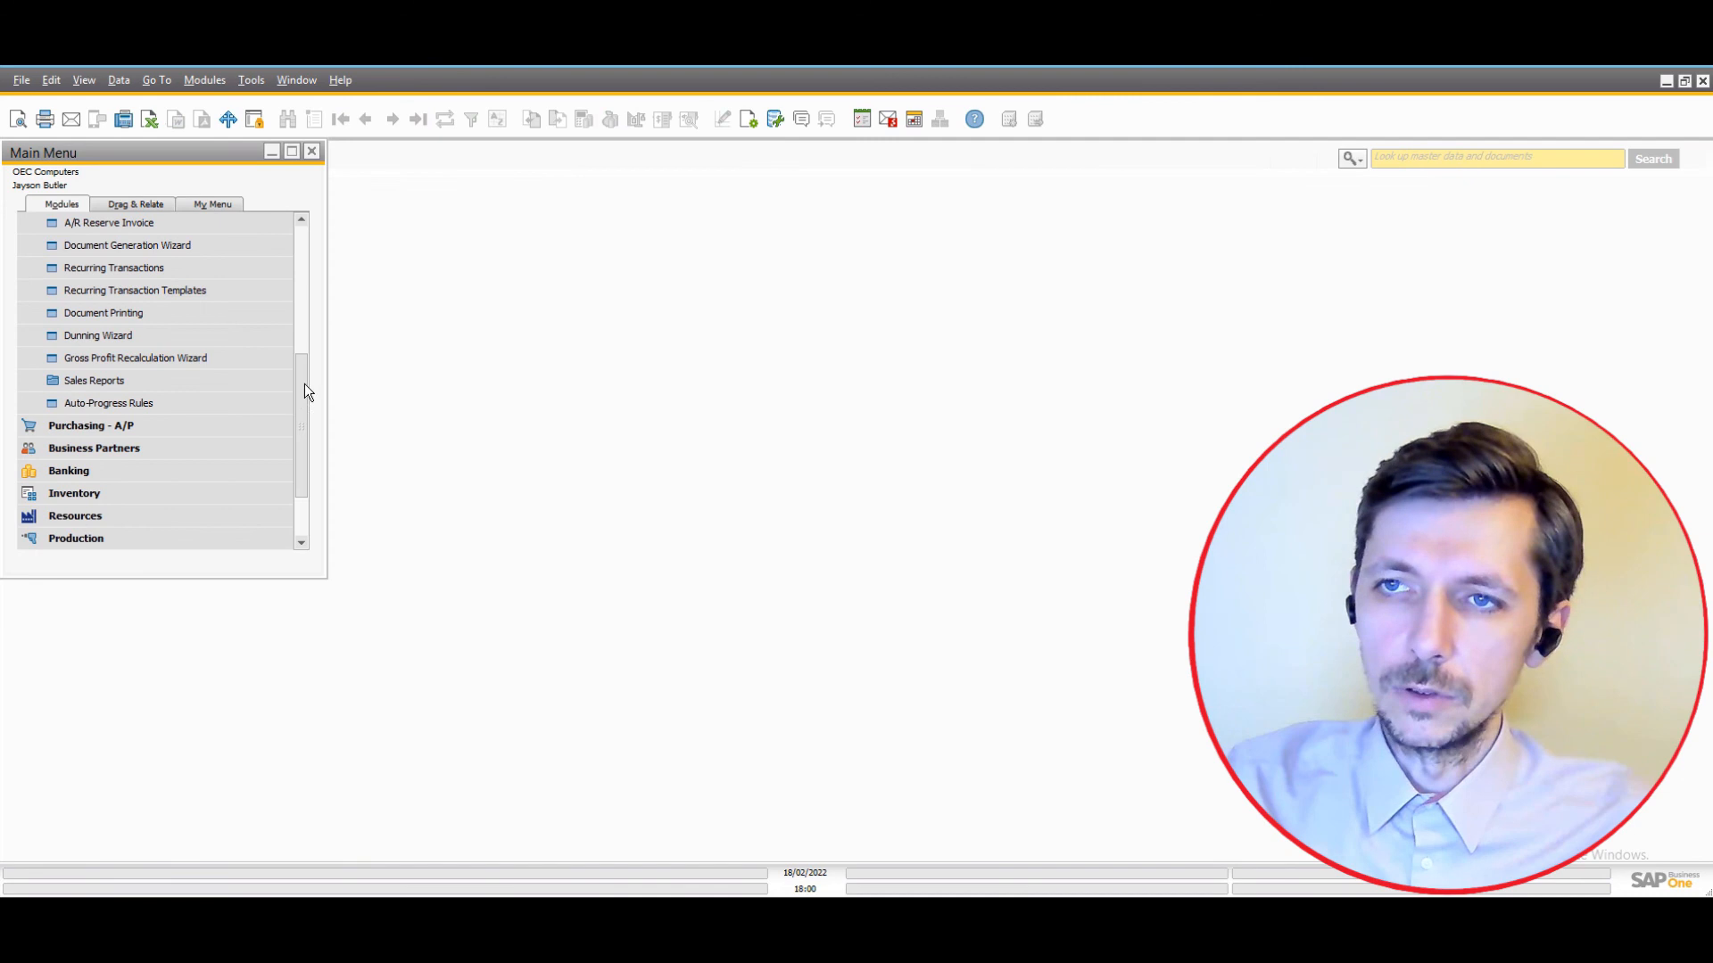
{"action": "left_click_drag", "start_coordinate": [304, 384], "coordinate": [206, 237]}
{"action": "left_click", "coordinate": [119, 290]}
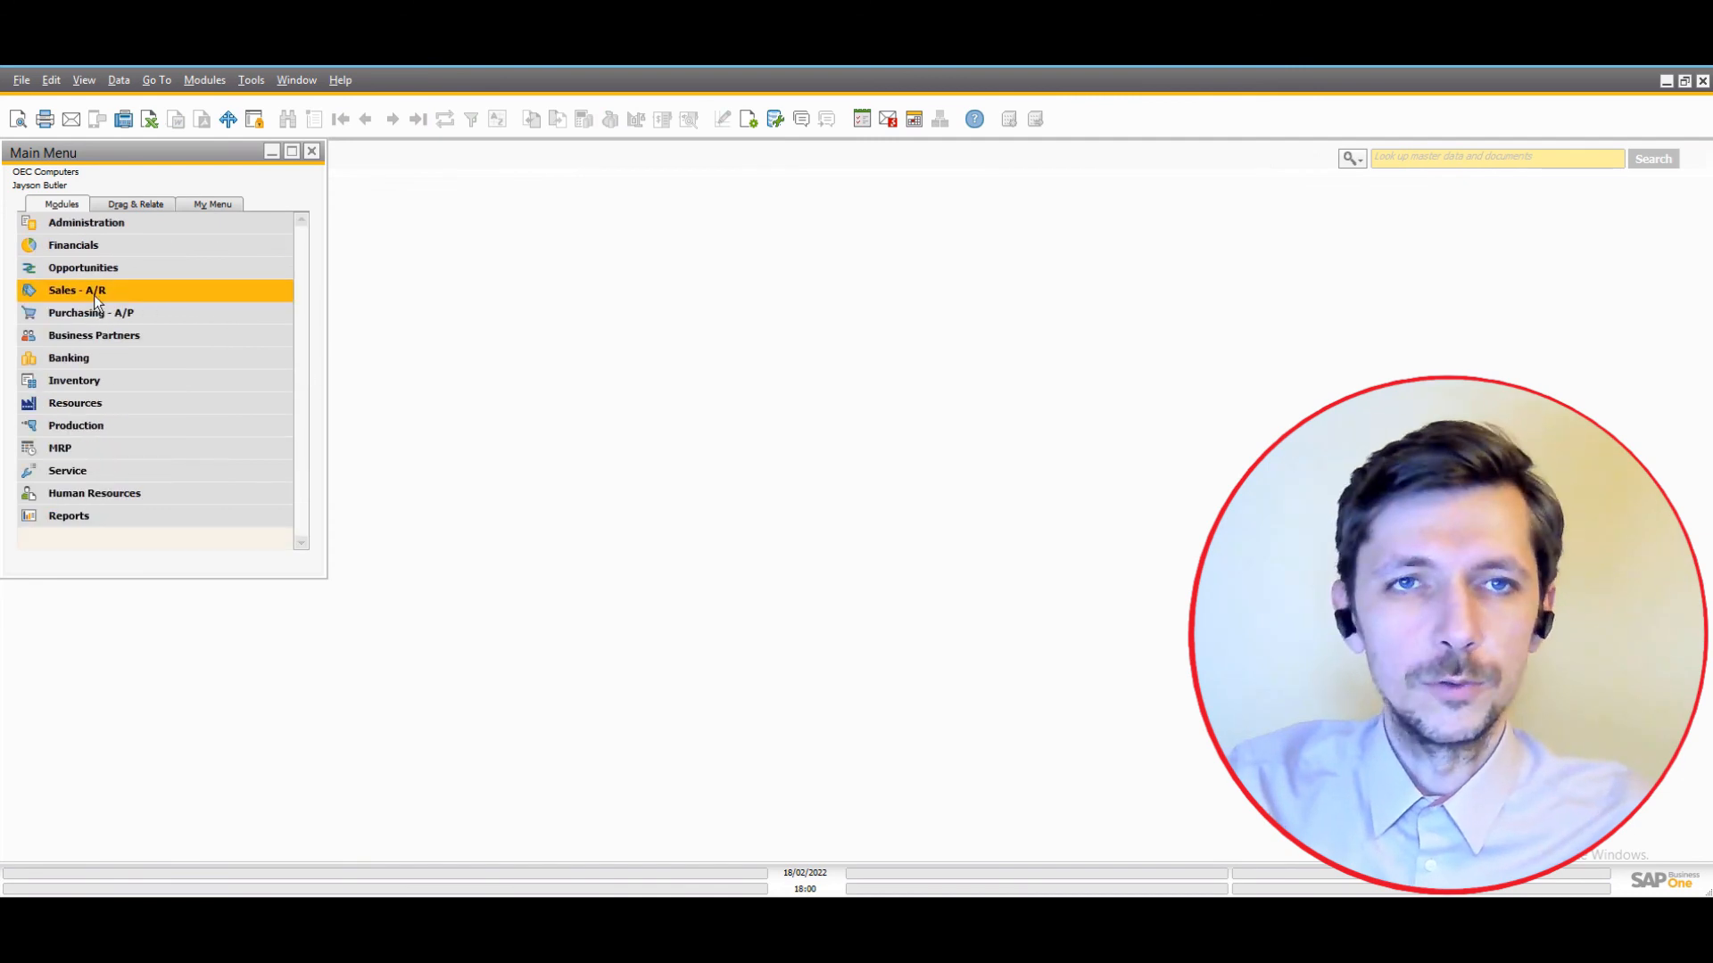